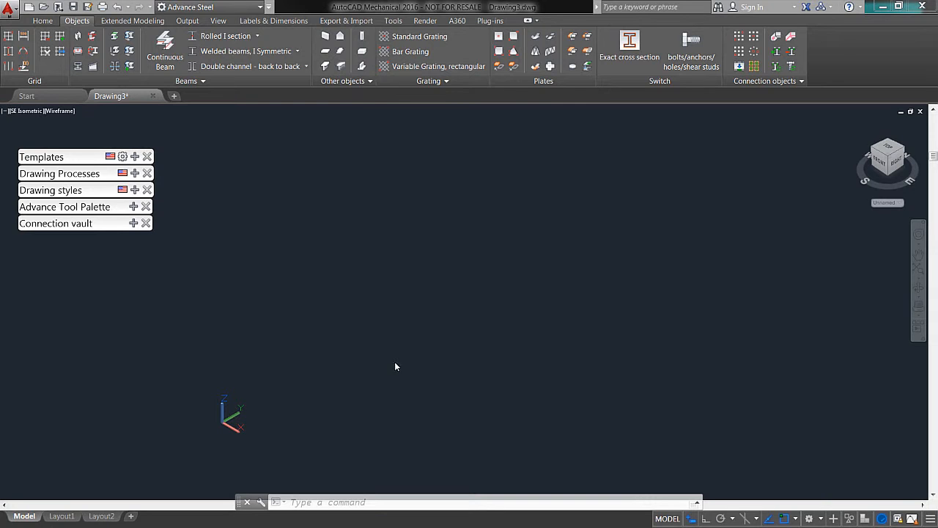
pyautogui.click(9, 37)
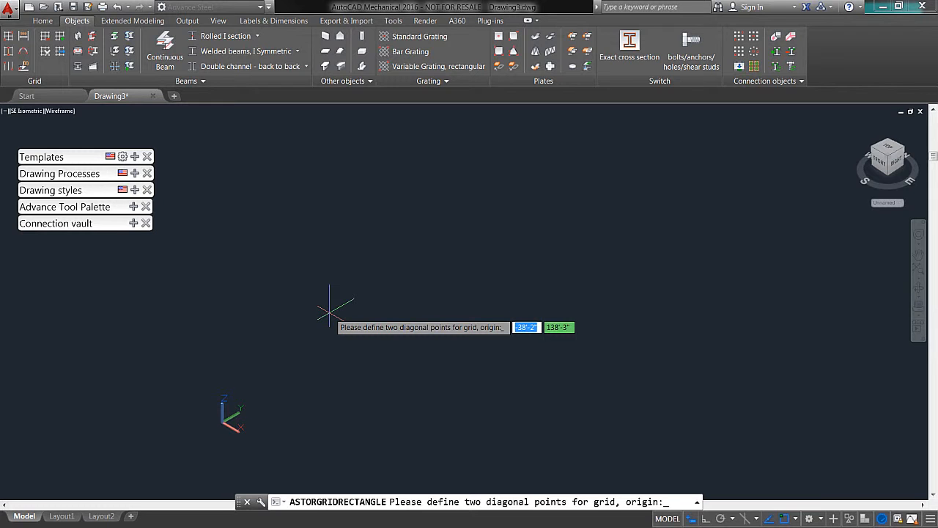
pyautogui.write('0,0')
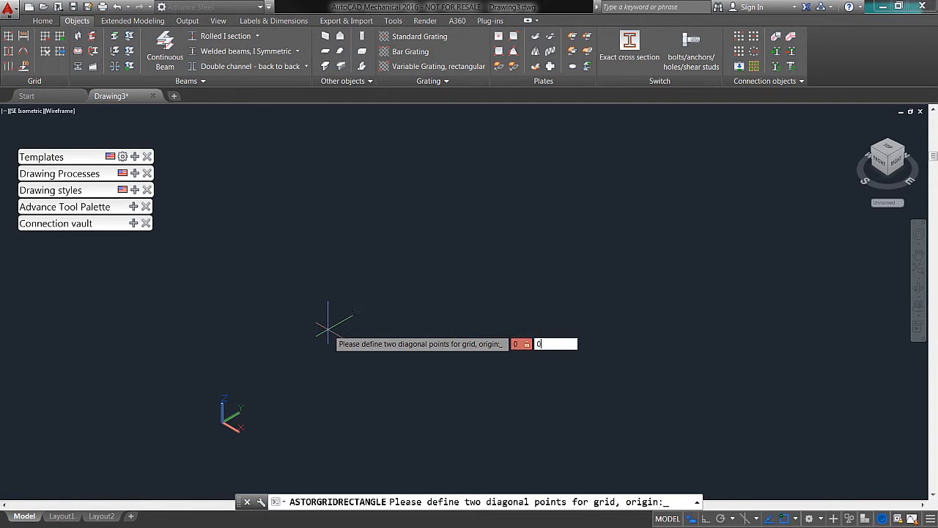
pyautogui.press('Return')
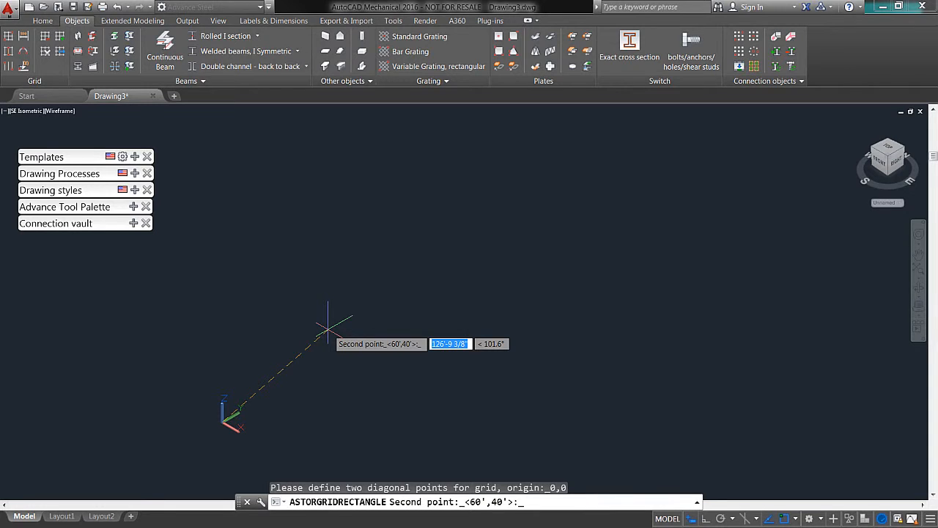
pyautogui.write('40')
pyautogui.press('Tab')
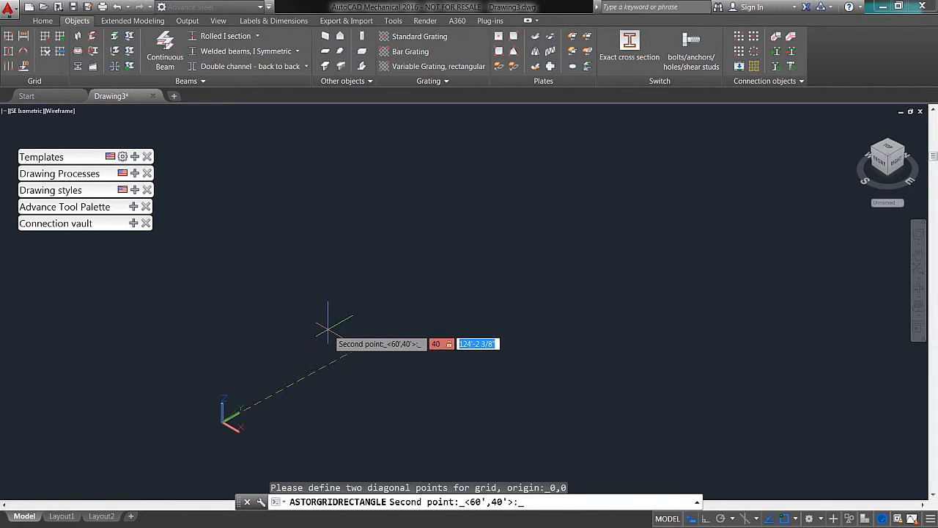
pyautogui.write('60')
pyautogui.press('Escape')
# Step: Create a rectangular grid with its origin at 0,0 and its second diagonal point at 40',60'
pyautogui.click(9, 35)
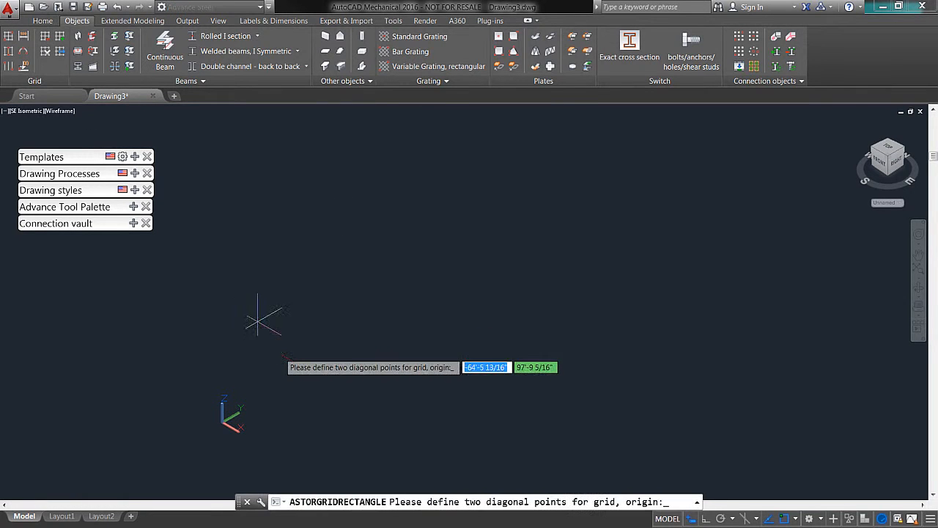
pyautogui.write('0')
pyautogui.press('Tab')
pyautogui.write('0')
pyautogui.press('Return')
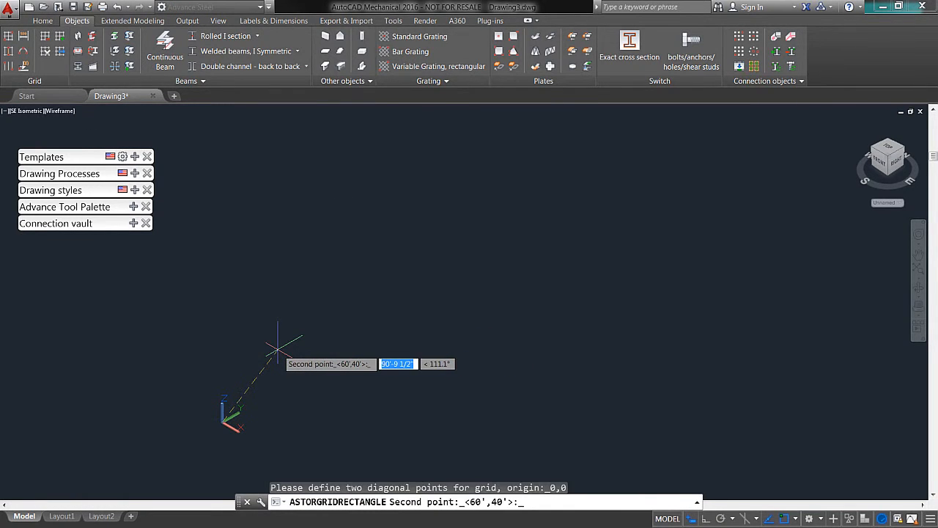
pyautogui.write('40')
pyautogui.press('Tab')
pyautogui.write('60')
pyautogui.press('Return')
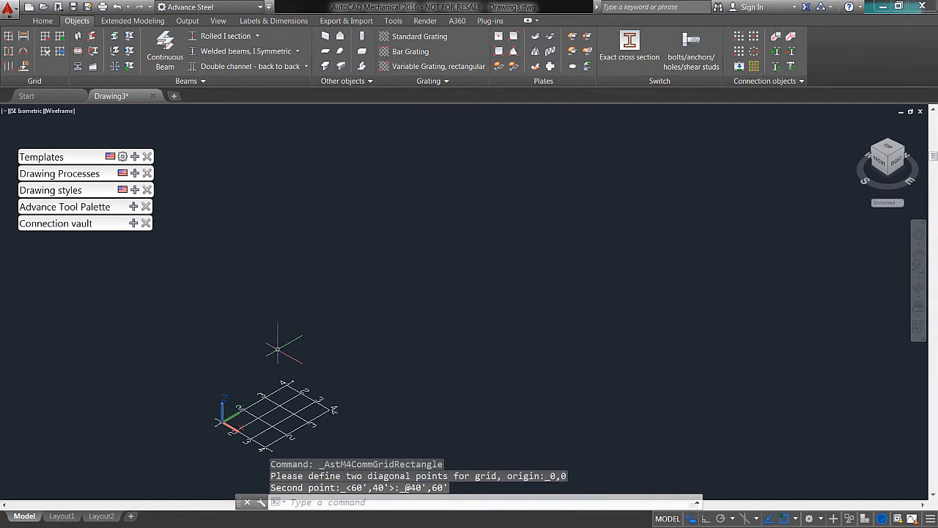
# Step: Open the properties of the parallel axes crossing the grid's long side and examine their overall length and width
pyautogui.scroll(4, 278, 415)
pyautogui.scroll(3, 278, 415)
pyautogui.moveTo(279, 414); pyautogui.dragTo(561, 272, button='middle')
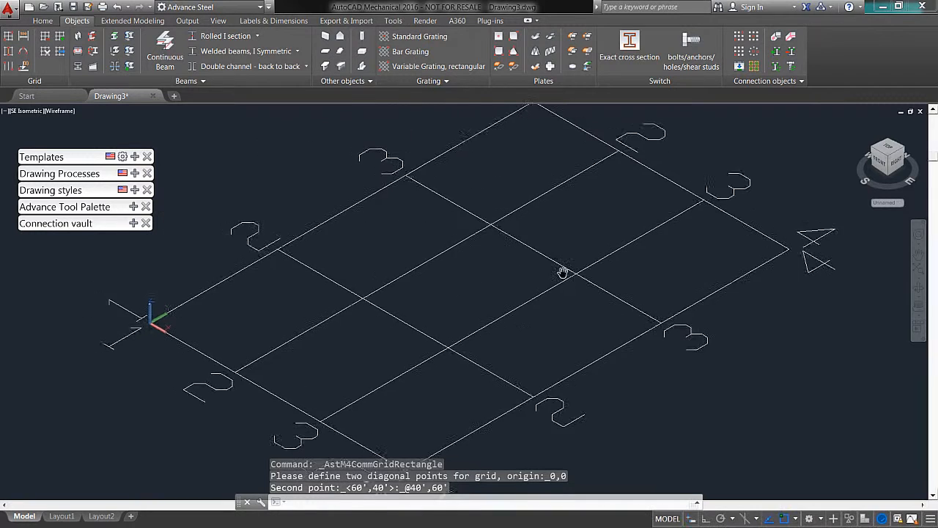
pyautogui.scroll(-2, 505, 288)
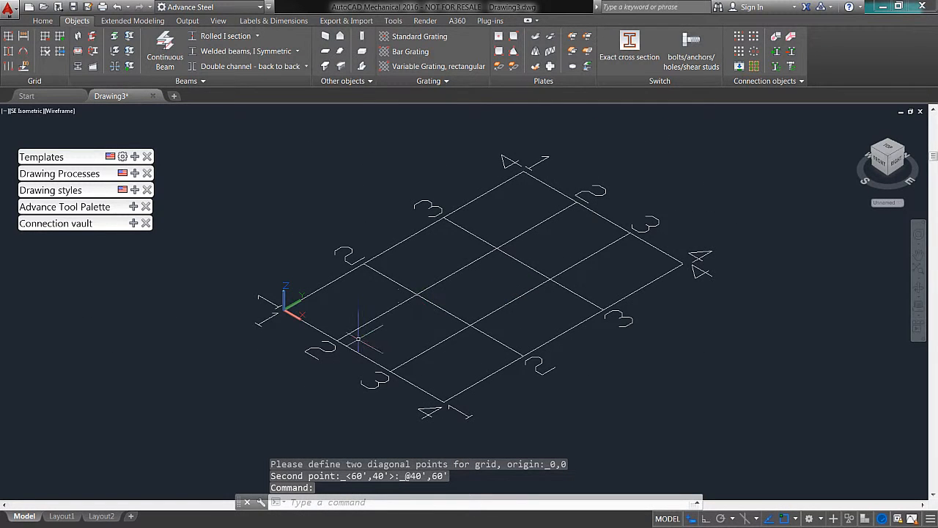
pyautogui.doubleClick(388, 275)
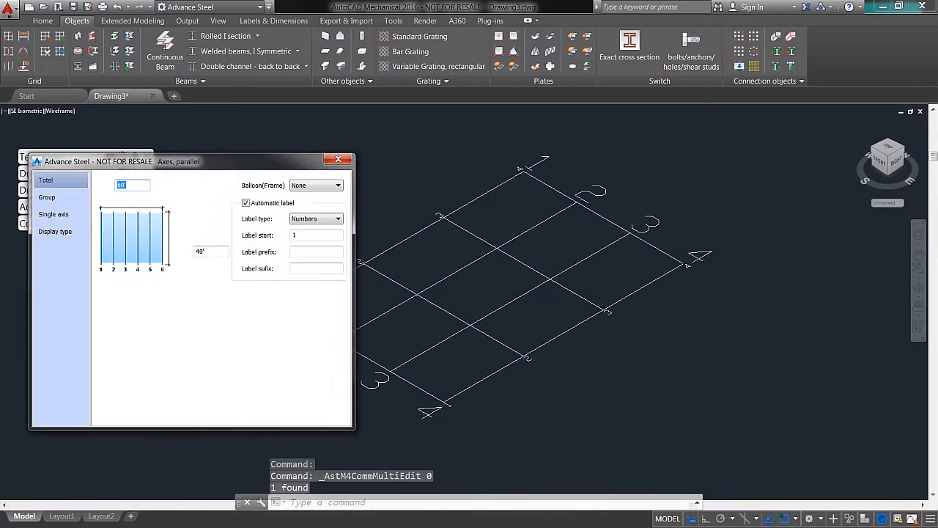
pyautogui.moveTo(205, 166); pyautogui.dragTo(213, 154)
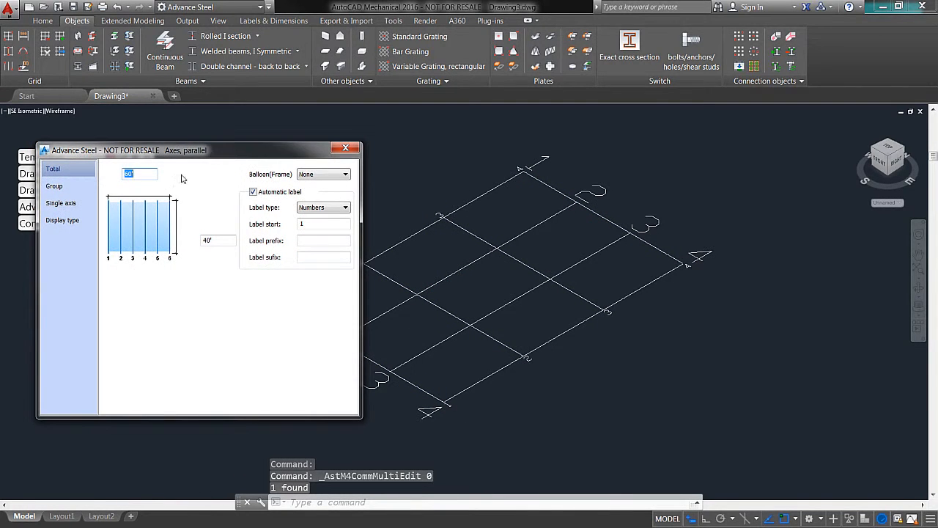
pyautogui.click(213, 240)
pyautogui.click(150, 172)
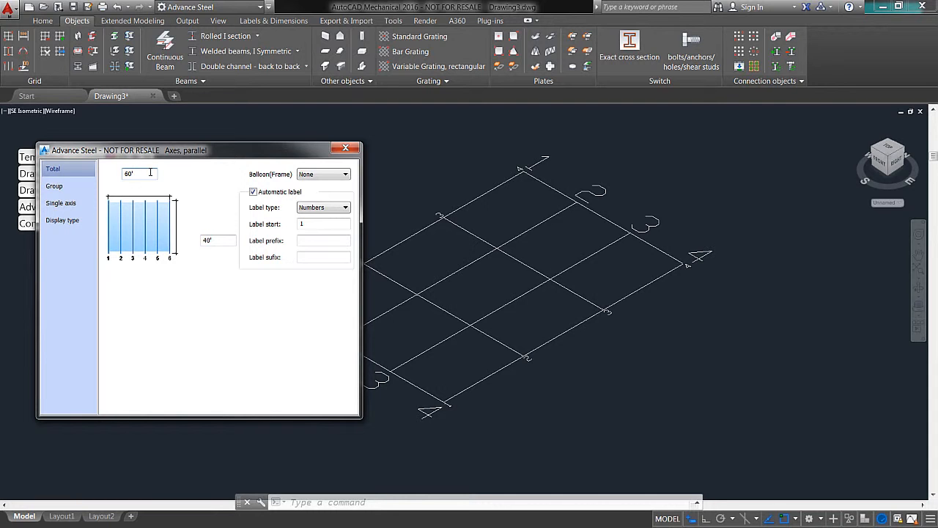
pyautogui.moveTo(190, 150); pyautogui.dragTo(130, 141)
# Step: Set the number of axes in group 1 of the selected parallel axes to 3
pyautogui.click(71, 182)
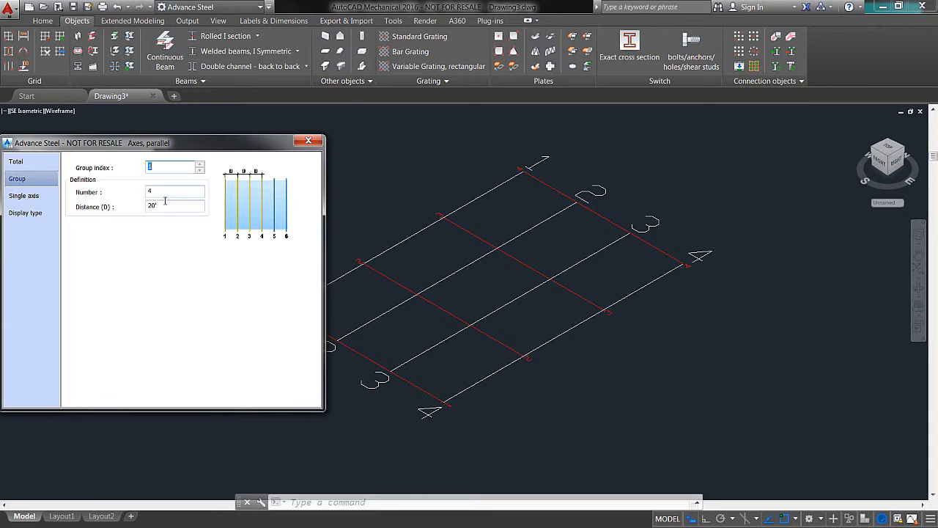
pyautogui.press('Tab')
pyautogui.write('3')
pyautogui.press('Return')
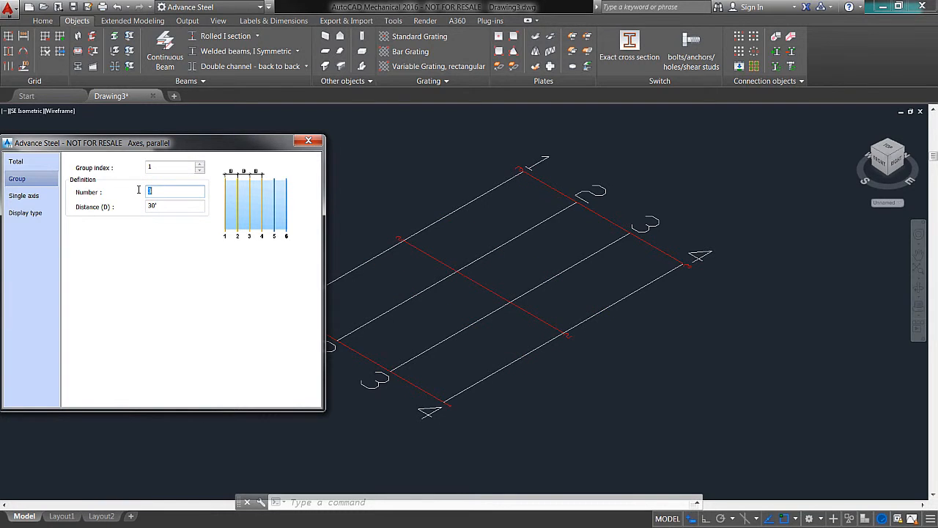
# Step: Restore the number of axes in group 1 to 4 and close the axes properties
pyautogui.moveTo(181, 147); pyautogui.dragTo(159, 143)
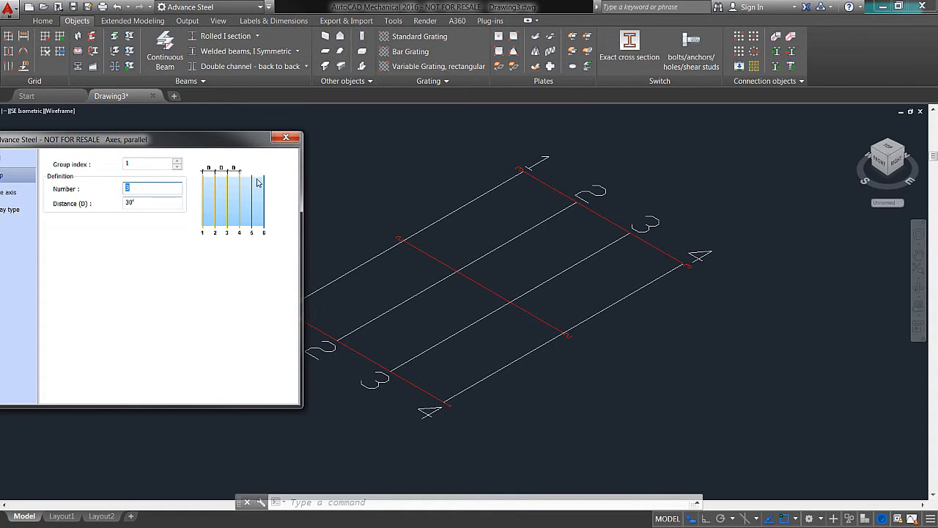
pyautogui.write('4')
pyautogui.moveTo(279, 139); pyautogui.dragTo(450, 130)
pyautogui.moveTo(337, 130); pyautogui.dragTo(297, 125)
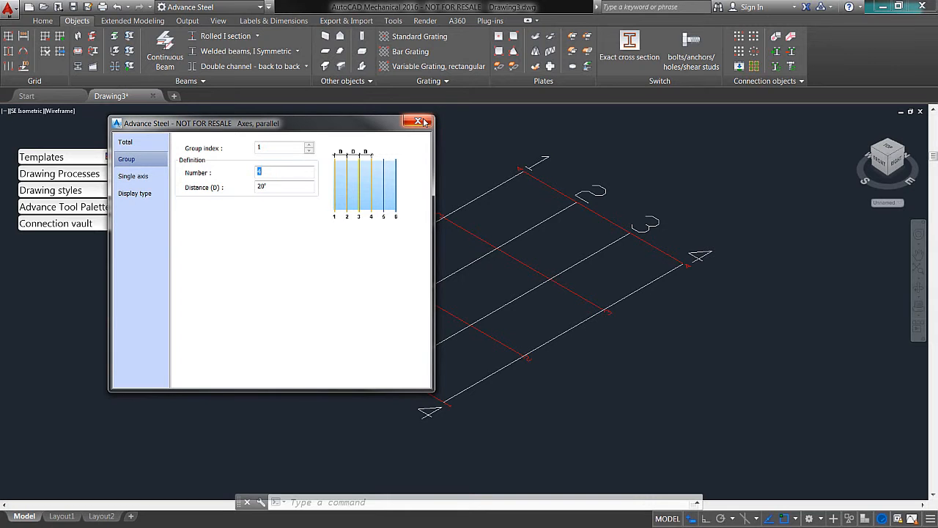
pyautogui.click(419, 122)
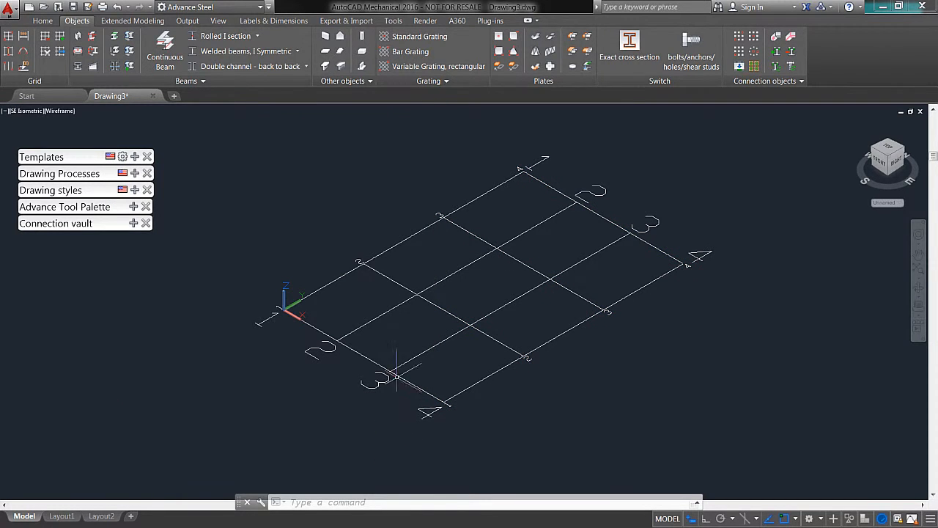
# Step: Insert a portal frame along the grid's 40' edge, from the origin corner to the axis 4 corner, with the apex about 20' high
pyautogui.scroll(2, 359, 299)
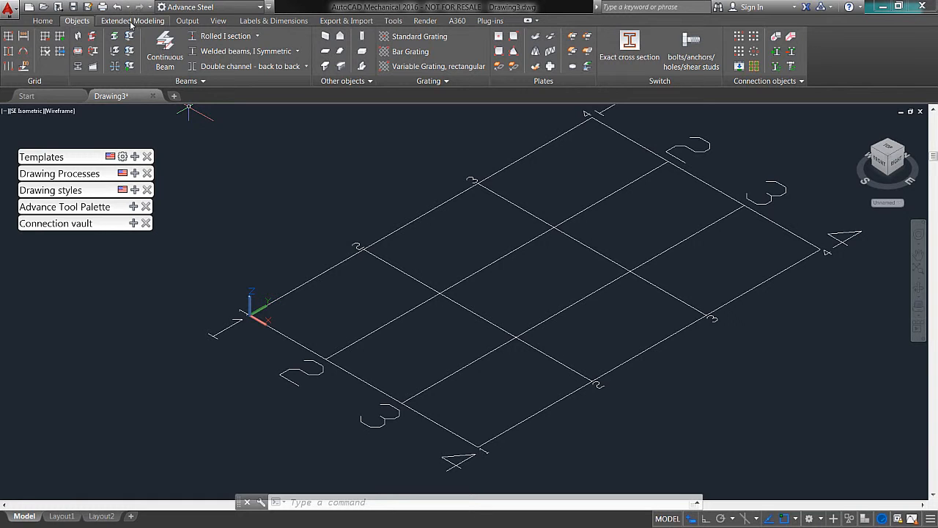
pyautogui.click(123, 22)
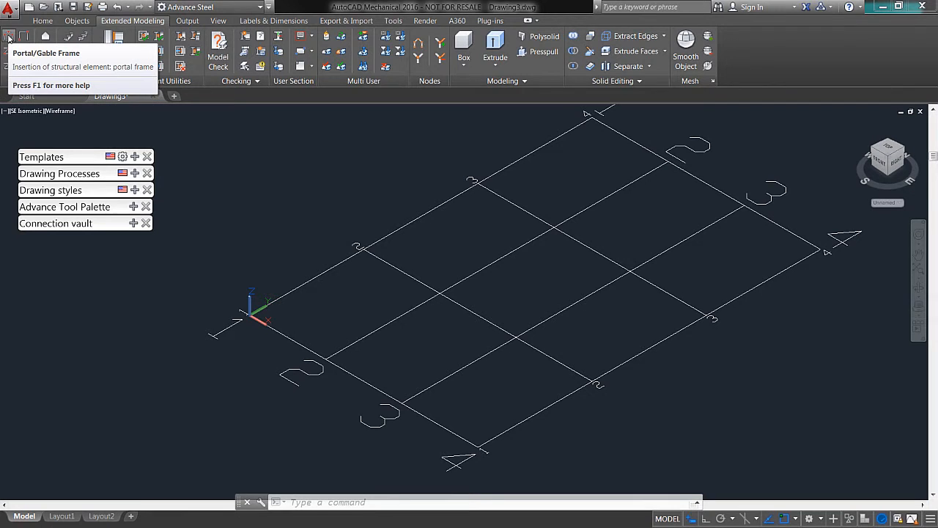
pyautogui.click(9, 38)
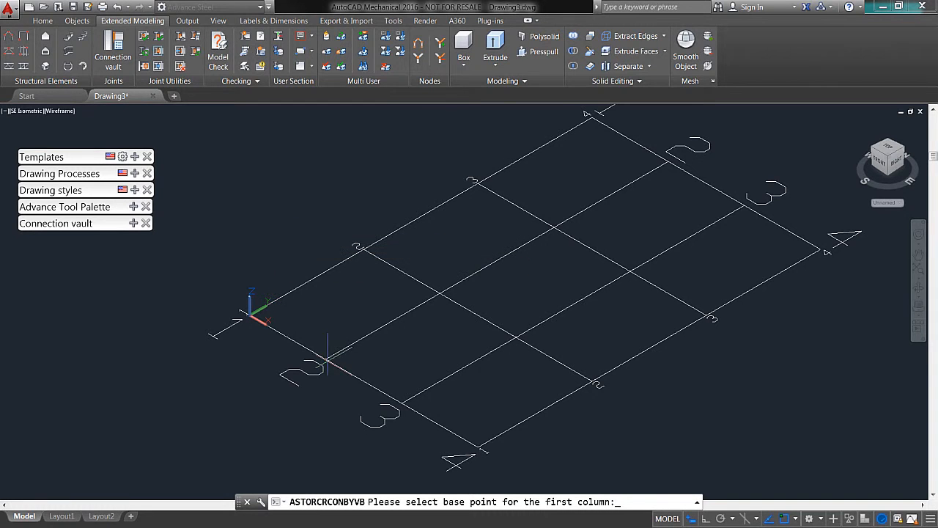
pyautogui.click(250, 316)
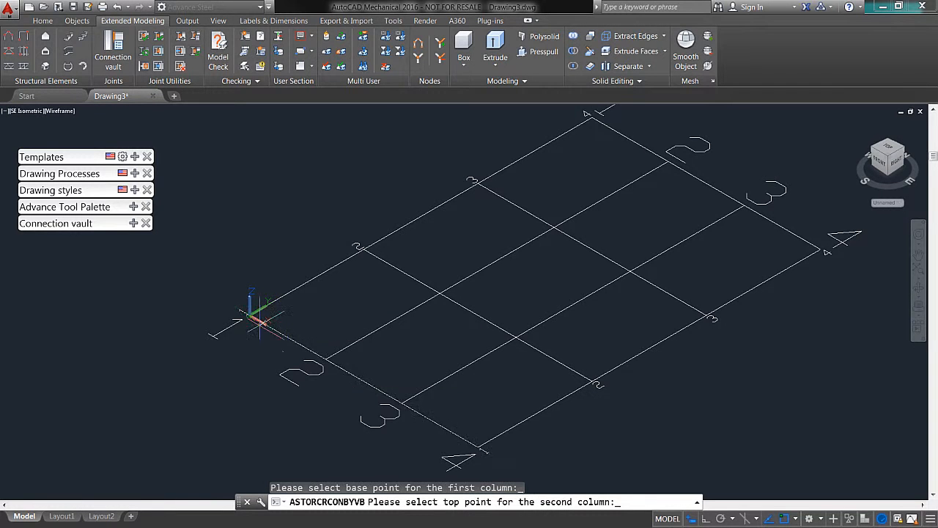
pyautogui.click(467, 446)
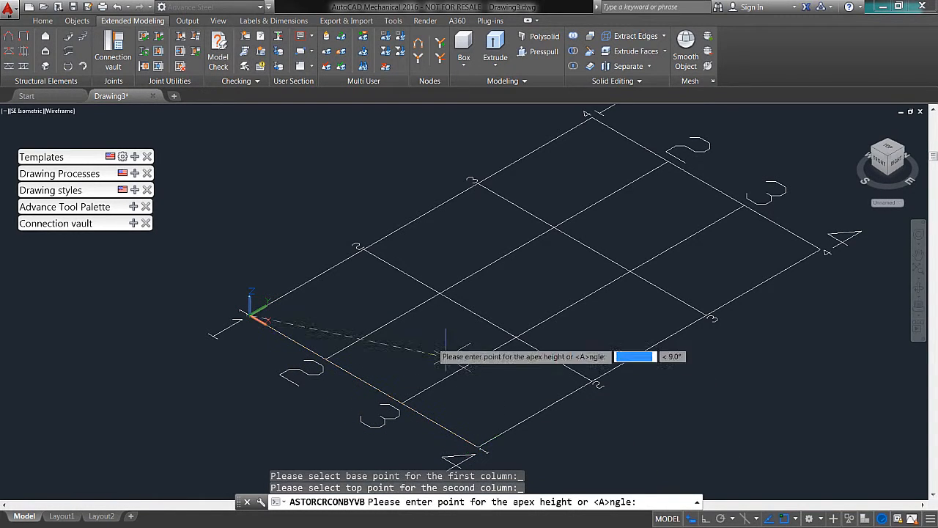
pyautogui.click(372, 161)
# Step: Change the new frame's type to Gable frame
pyautogui.moveTo(320, 129); pyautogui.dragTo(183, 130)
pyautogui.keyDown('shift'); pyautogui.moveTo(464, 266); pyautogui.dragTo(628, 217, button='middle'); pyautogui.keyUp('shift')
pyautogui.scroll(2, 536, 178)
pyautogui.moveTo(285, 132); pyautogui.dragTo(379, 253)
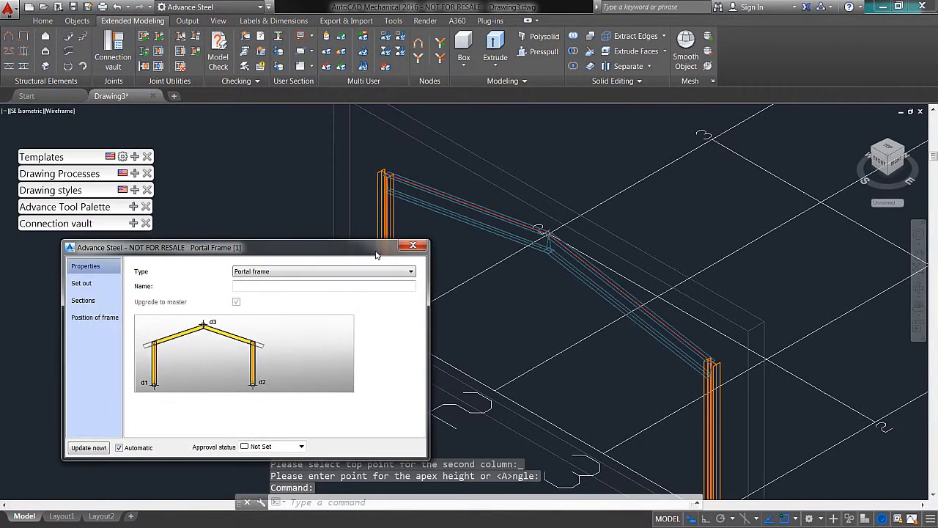
pyautogui.moveTo(521, 282); pyautogui.dragTo(586, 238, button='middle')
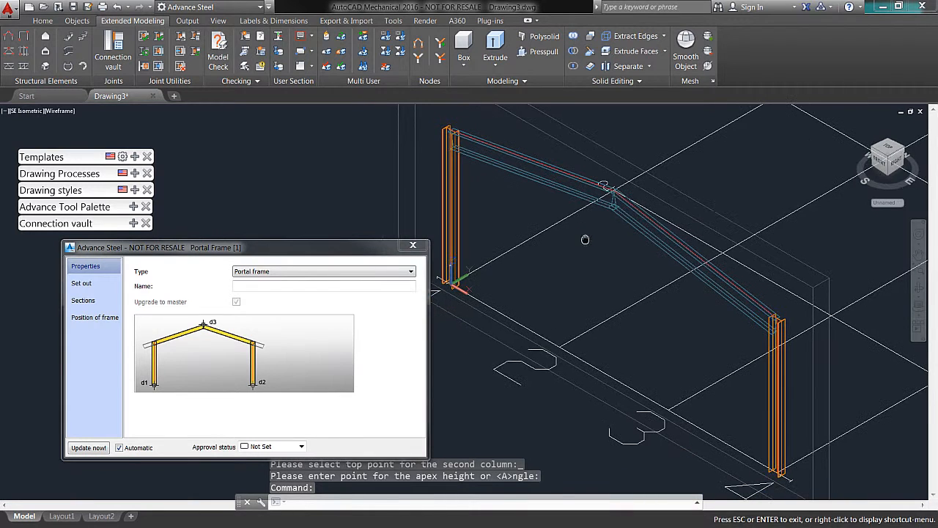
pyautogui.click(322, 272)
pyautogui.click(258, 286)
pyautogui.click(268, 271)
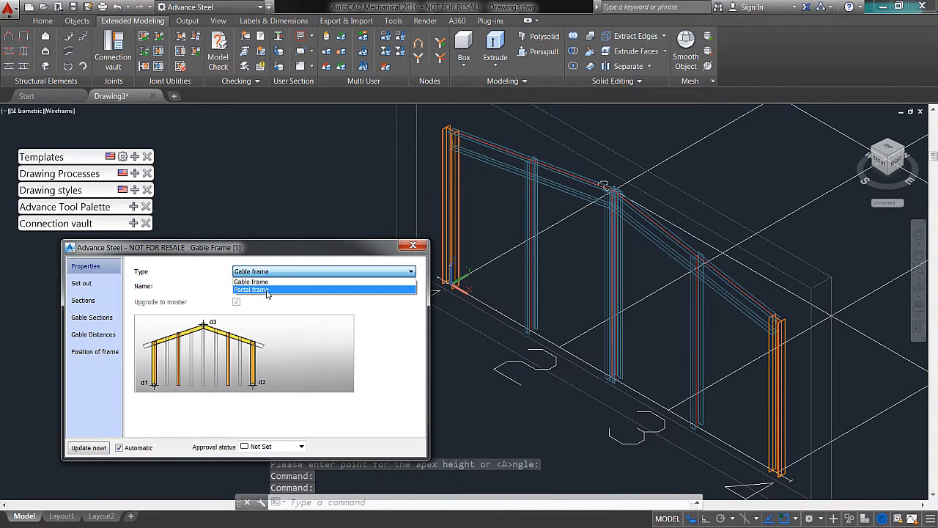
pyautogui.click(264, 279)
pyautogui.click(268, 271)
pyautogui.click(258, 287)
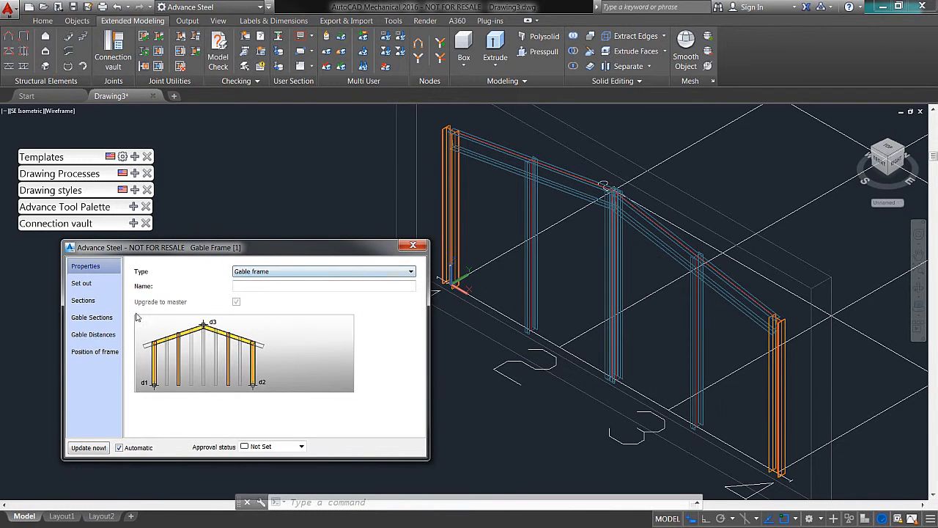
# Step: Examine the gable section and gable distance settings, and set the frame type back to Portal frame
pyautogui.click(89, 318)
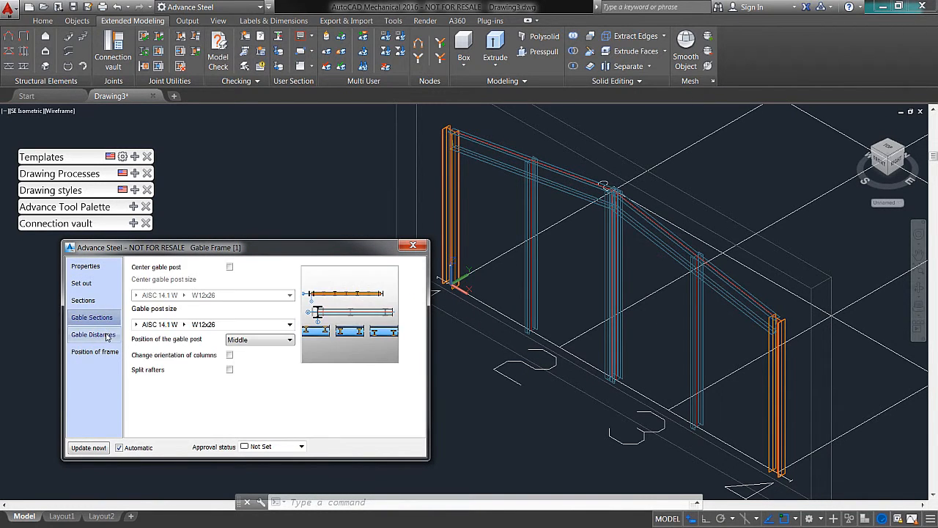
pyautogui.click(106, 335)
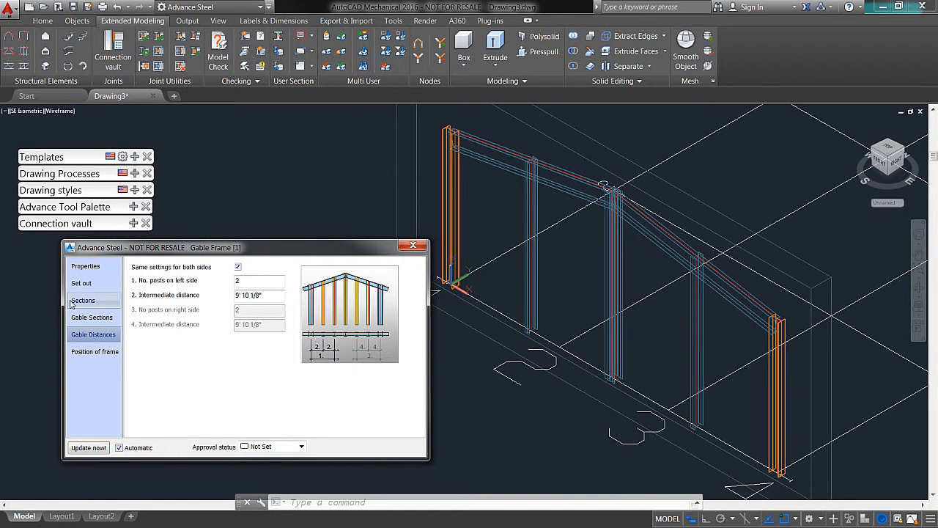
pyautogui.click(85, 266)
pyautogui.click(326, 271)
pyautogui.click(296, 286)
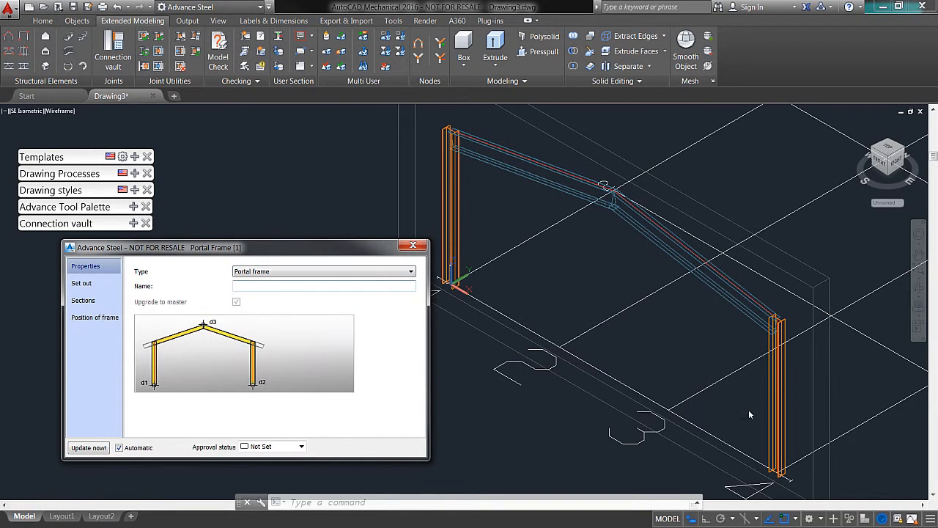
# Step: Set the portal frame's total height to 30'
pyautogui.click(81, 283)
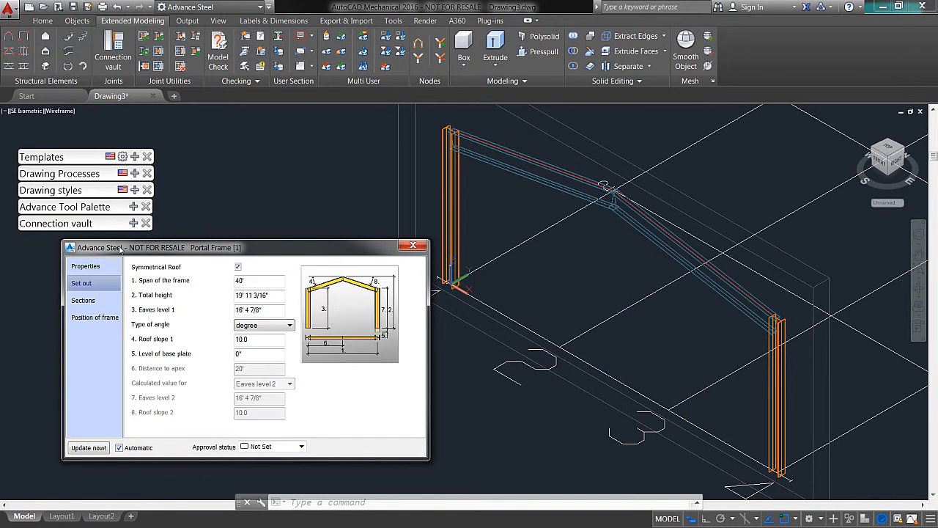
pyautogui.moveTo(121, 246); pyautogui.dragTo(106, 222)
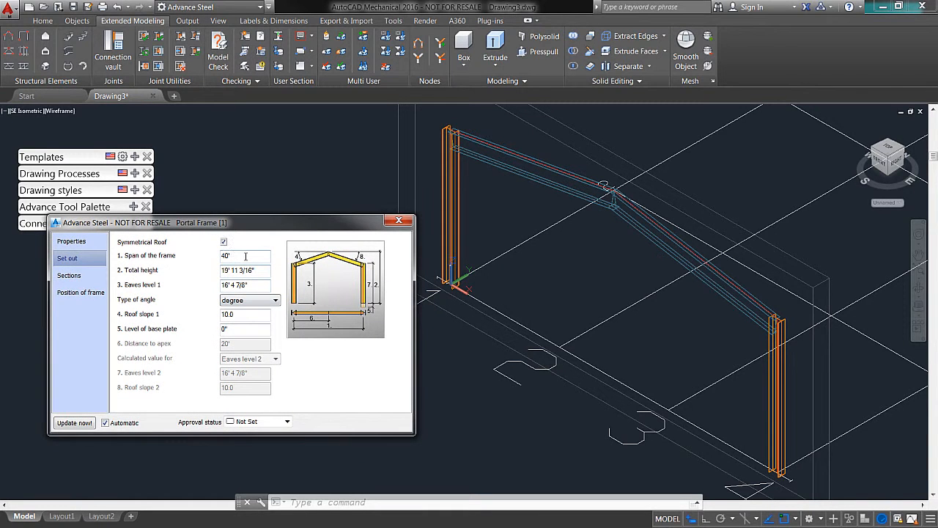
pyautogui.moveTo(223, 224); pyautogui.dragTo(197, 208)
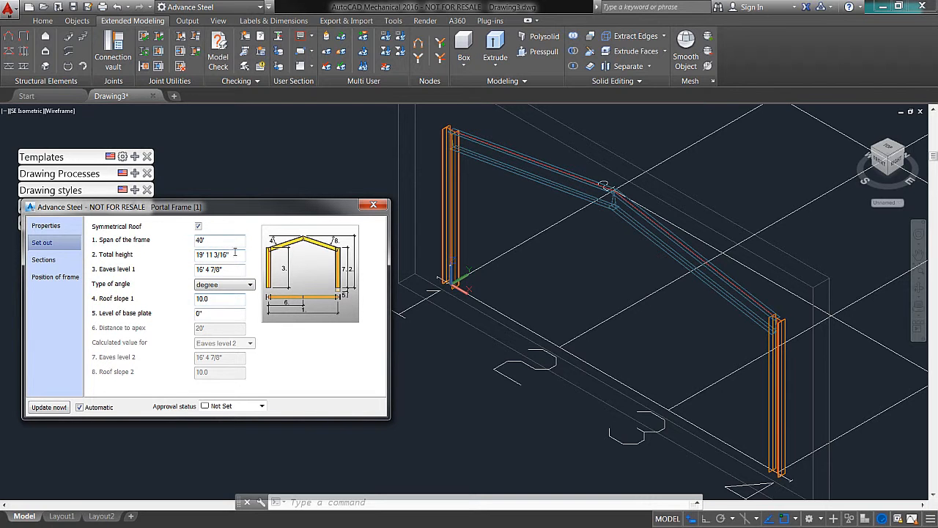
pyautogui.moveTo(243, 255); pyautogui.dragTo(44, 245)
pyautogui.write('30')
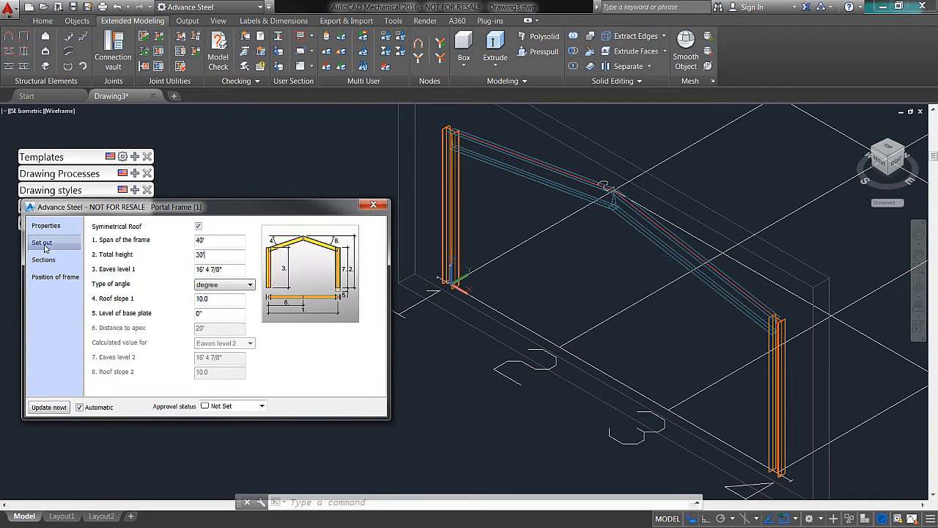
pyautogui.press('Return')
# Step: Set the portal frame's eaves level 1 to 25' and close its properties
pyautogui.moveTo(537, 202); pyautogui.dragTo(499, 261, button='middle')
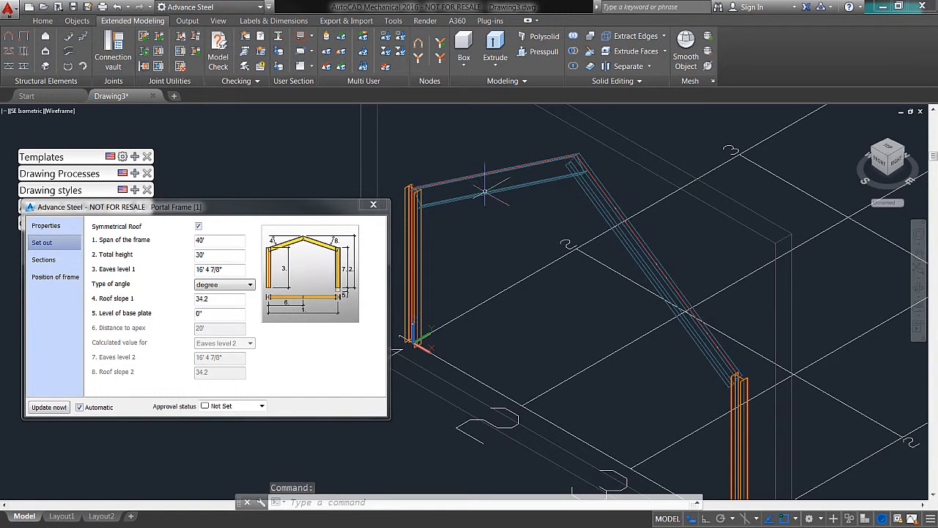
pyautogui.moveTo(242, 273); pyautogui.dragTo(195, 270)
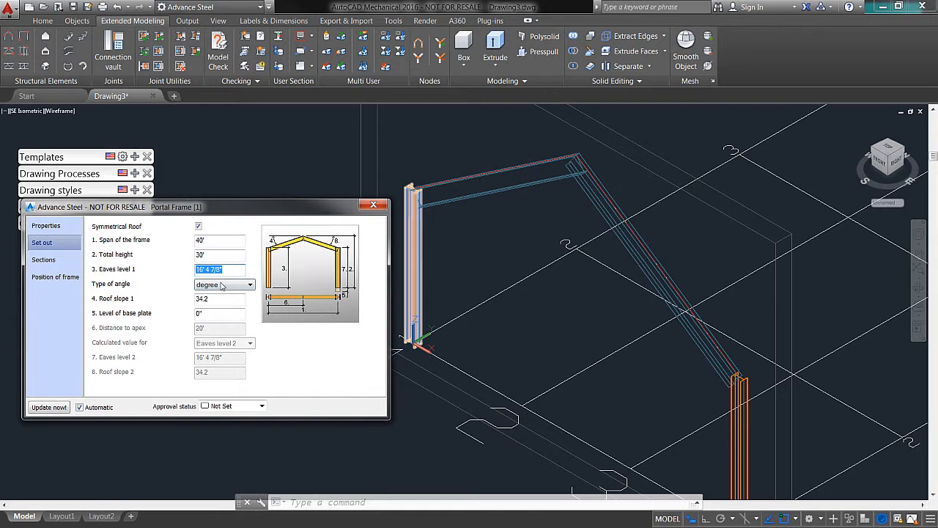
pyautogui.write('25')
pyautogui.press('Return')
pyautogui.keyDown('shift'); pyautogui.moveTo(525, 316); pyautogui.dragTo(553, 268, button='middle'); pyautogui.keyUp('shift')
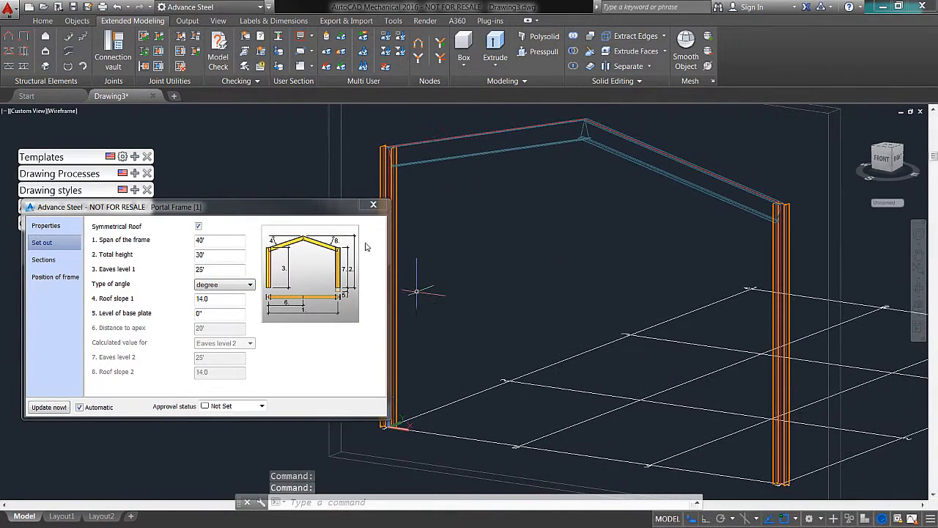
pyautogui.moveTo(237, 209); pyautogui.dragTo(258, 195)
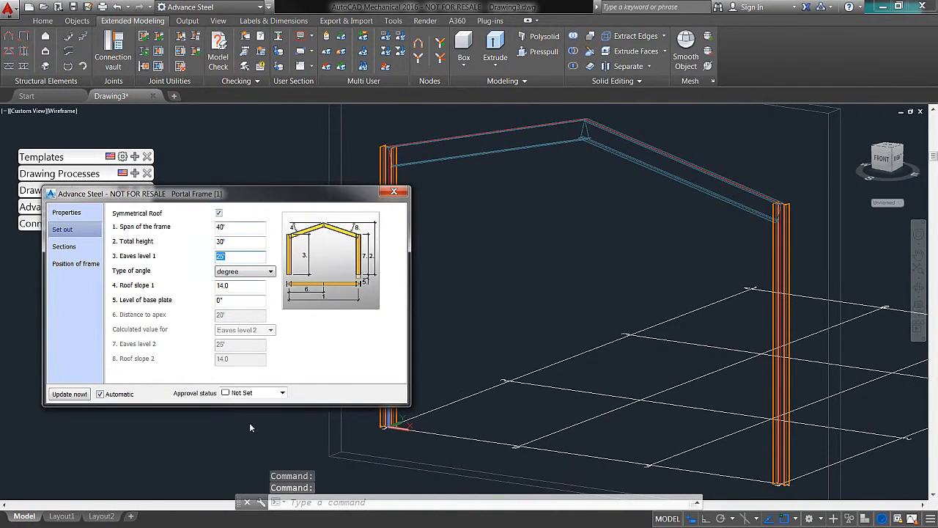
pyautogui.click(393, 192)
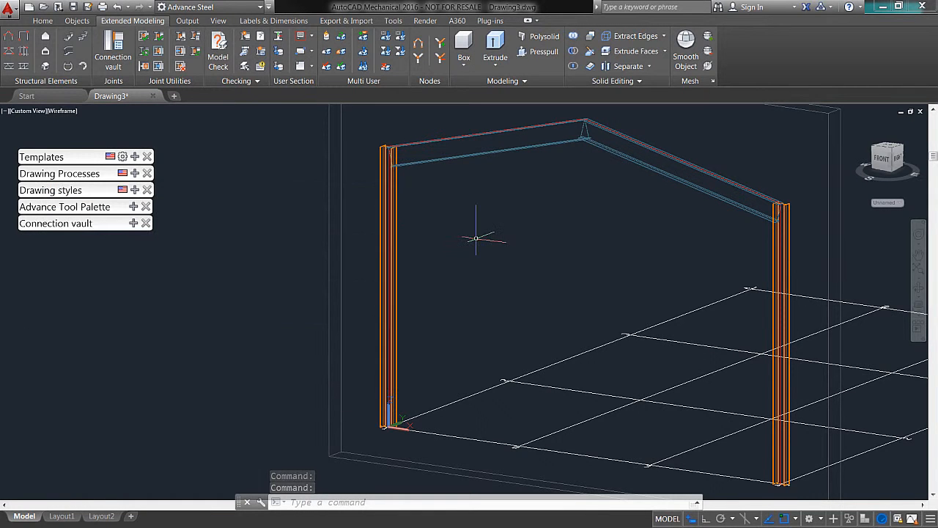
# Step: Switch the visual style to Realistic and inspect the column-to-rafter corner at the grid origin
pyautogui.moveTo(527, 272)
pyautogui.keyDown('shift'); pyautogui.mouseDown(button='middle')
pyautogui.moveTo(566, 294)
pyautogui.moveTo(520, 280)
pyautogui.moveTo(509, 251)
pyautogui.moveTo(490, 268)
pyautogui.moveTo(533, 272)
pyautogui.mouseUp(button='middle'); pyautogui.keyUp('shift')
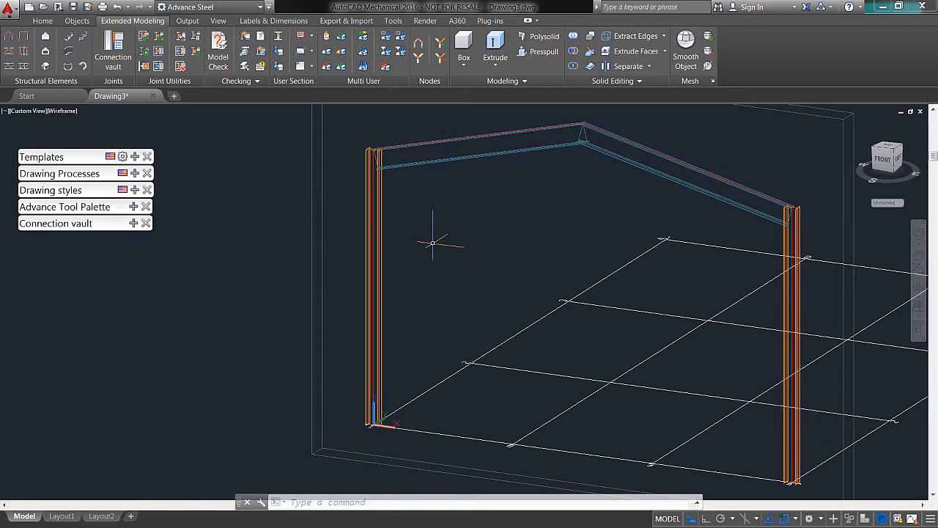
pyautogui.scroll(5, 375, 158)
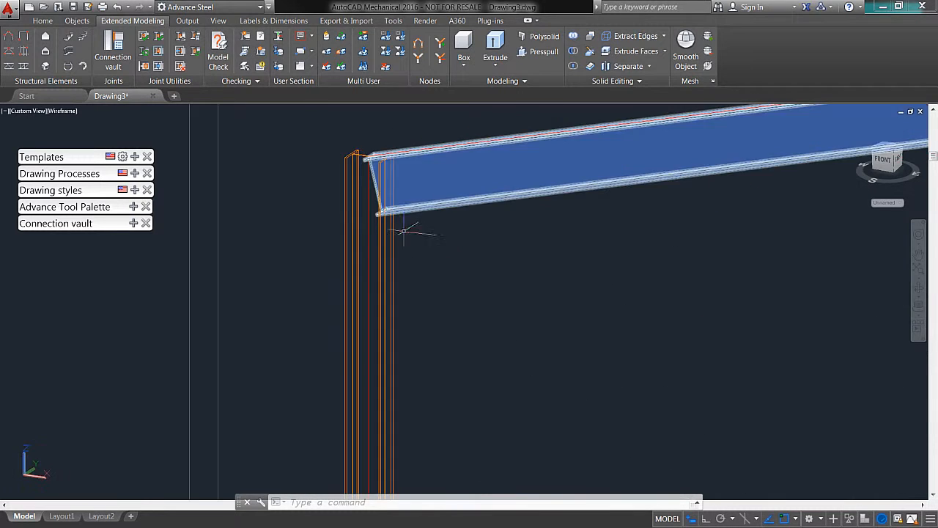
pyautogui.click(218, 20)
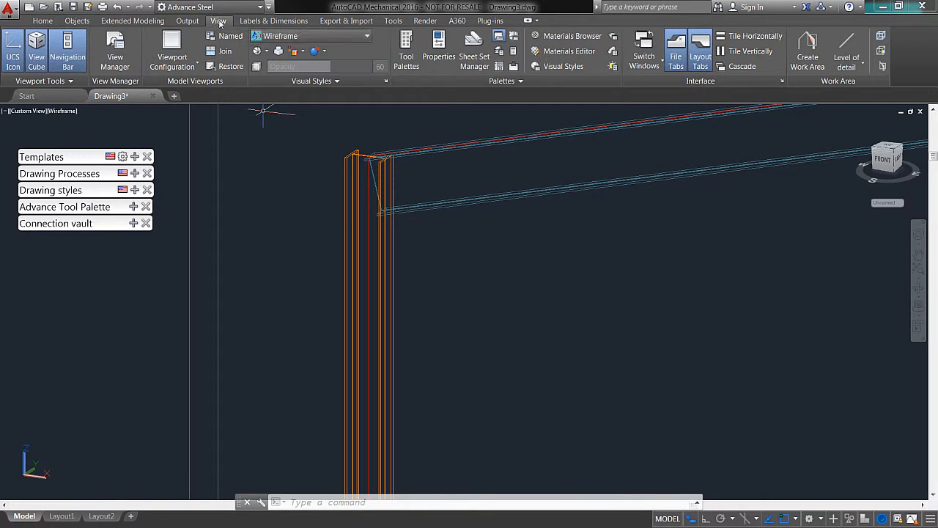
pyautogui.click(356, 36)
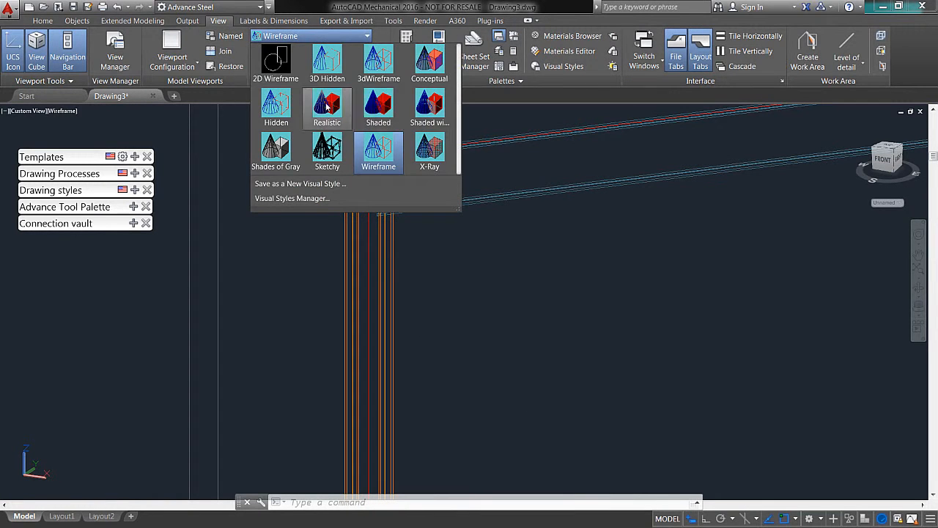
pyautogui.click(327, 104)
pyautogui.click(521, 314)
pyautogui.keyDown('shift'); pyautogui.moveTo(442, 262); pyautogui.dragTo(446, 219, button='middle'); pyautogui.keyUp('shift')
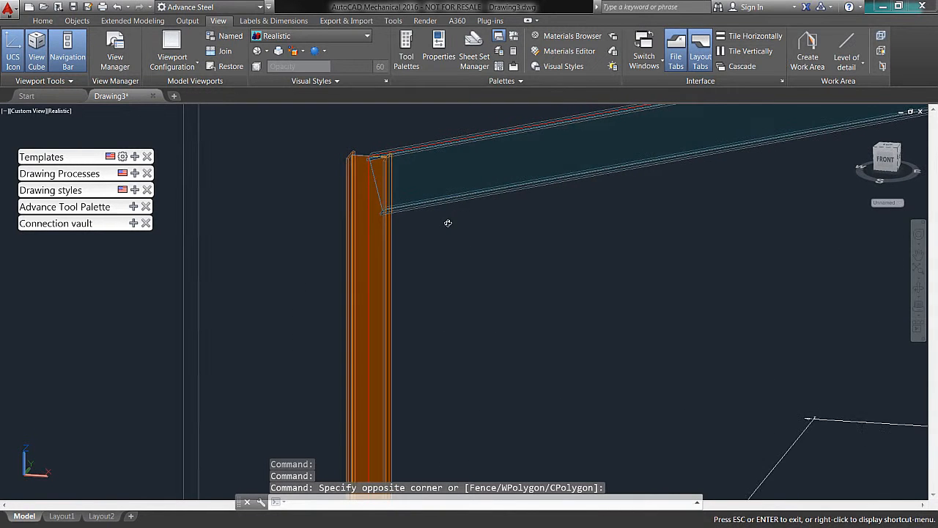
pyautogui.scroll(5, 392, 173)
pyautogui.scroll(-2, 400, 136)
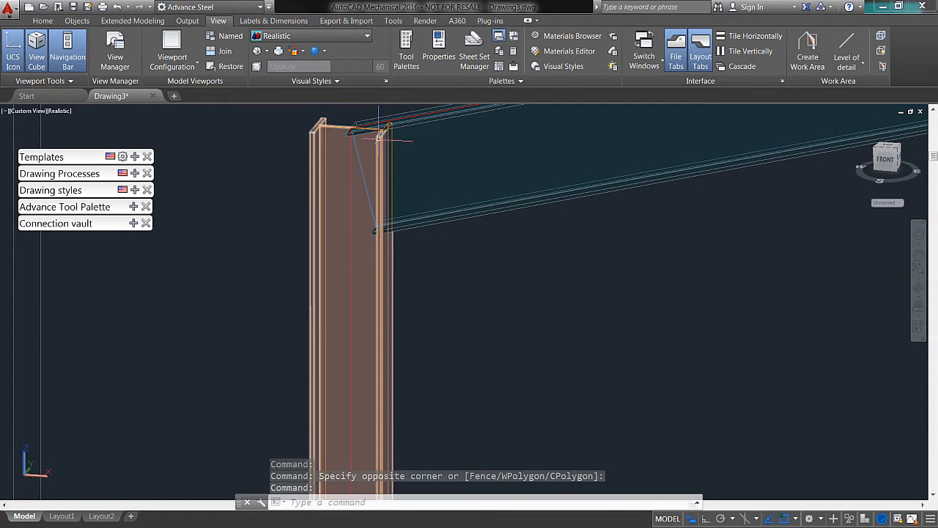
pyautogui.scroll(2, 450, 290)
pyautogui.scroll(-4, 499, 278)
pyautogui.moveTo(534, 308); pyautogui.dragTo(499, 259, button='middle')
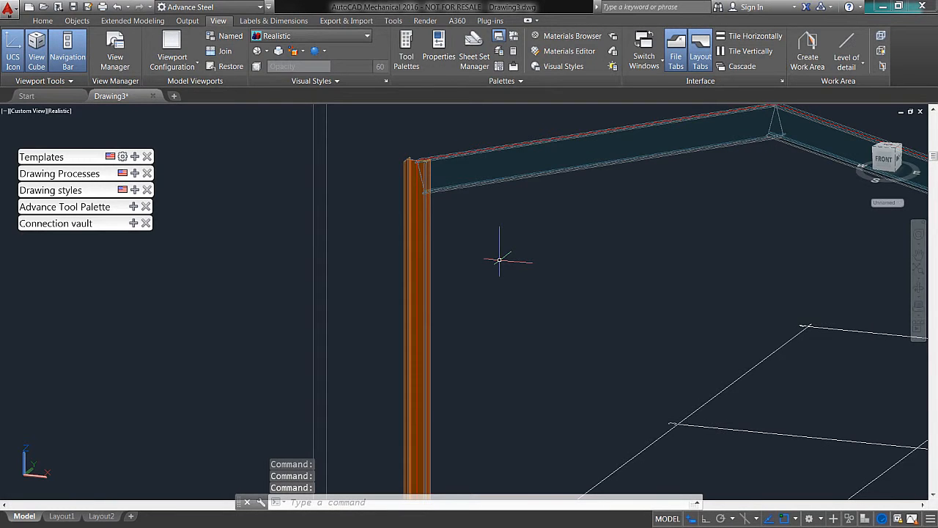
# Step: Insert a Knee of frame bolted, with haunch connection between the origin-side column and its rafter
pyautogui.click(132, 223)
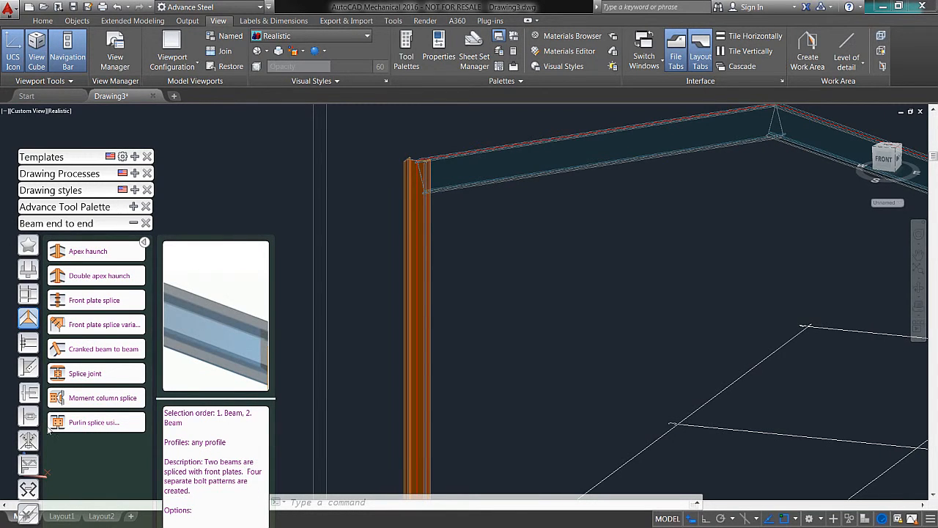
pyautogui.moveTo(38, 162); pyautogui.dragTo(52, 88)
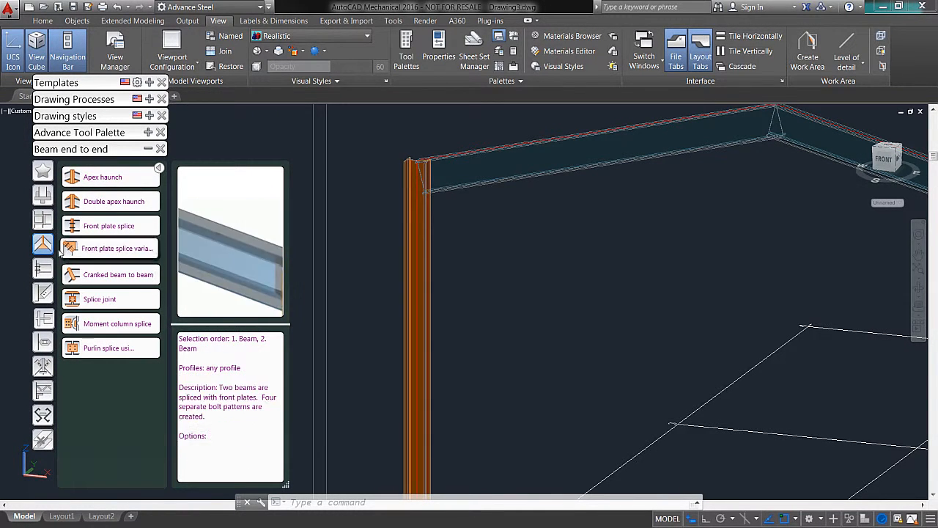
pyautogui.click(43, 219)
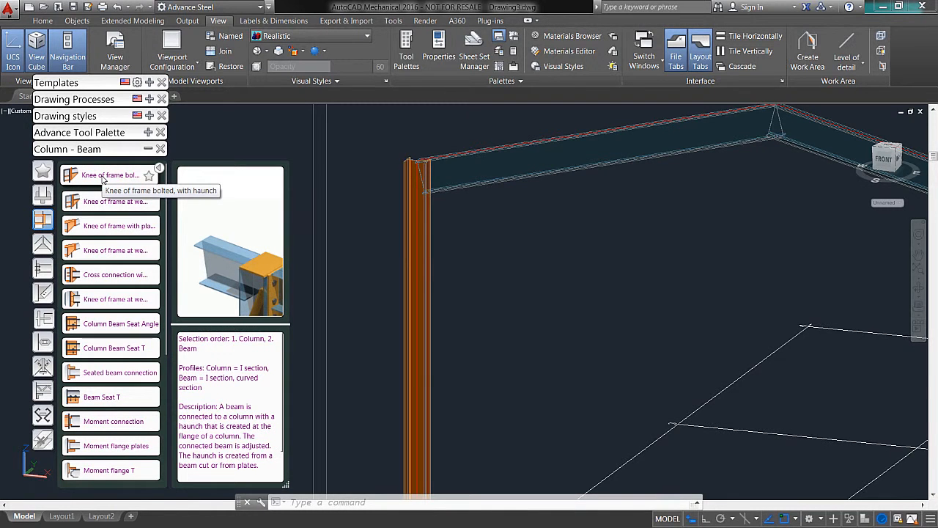
pyautogui.click(102, 179)
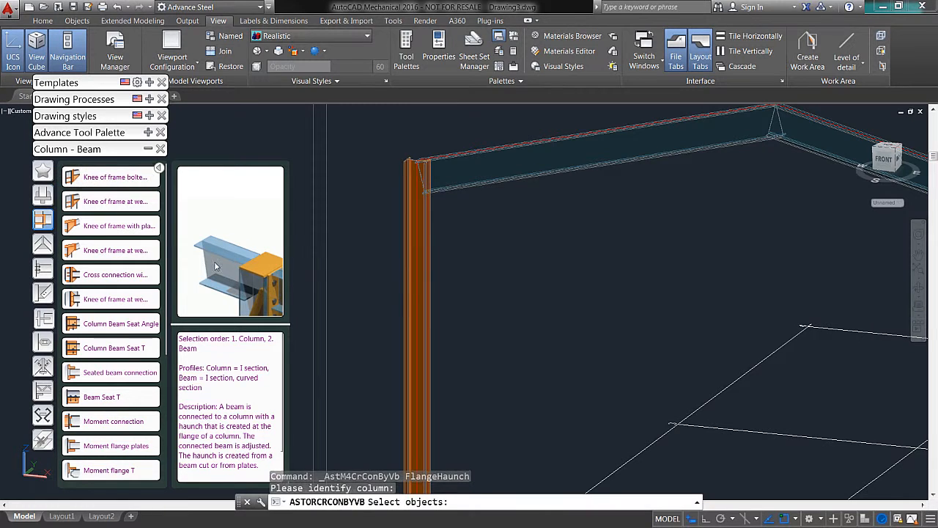
pyautogui.moveTo(514, 275); pyautogui.dragTo(547, 283, button='middle')
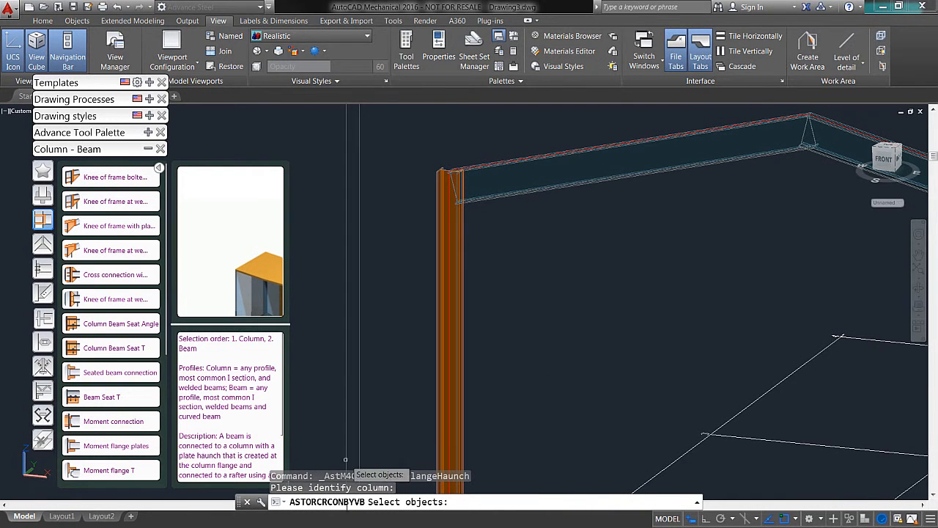
pyautogui.click(455, 239)
pyautogui.press('Return')
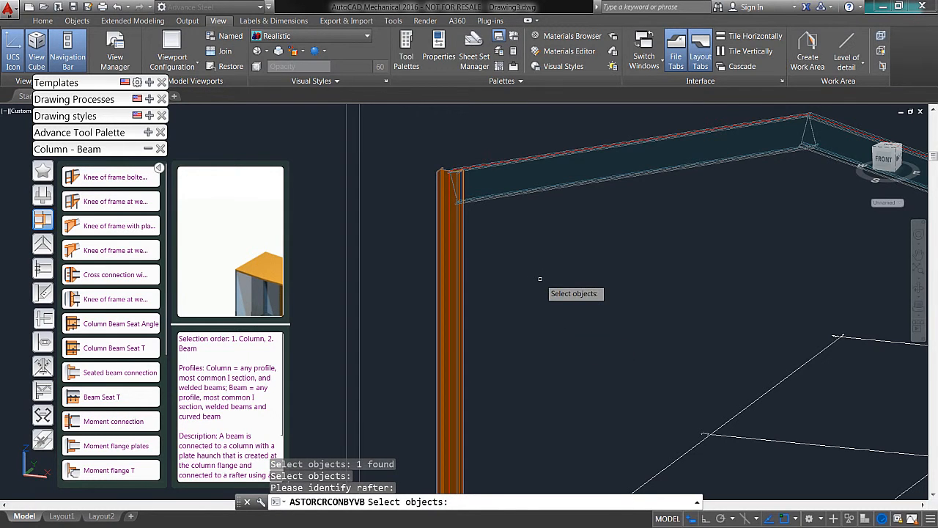
pyautogui.click(529, 176)
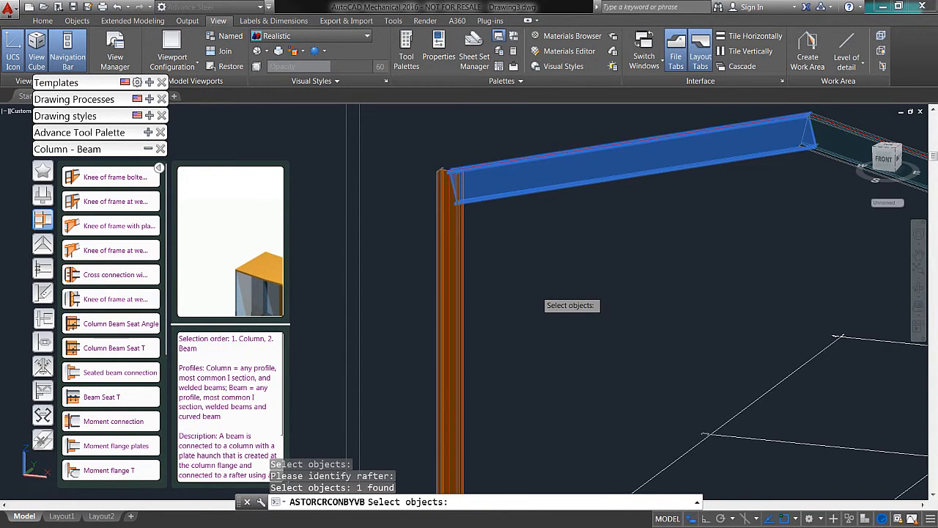
pyautogui.press('Return')
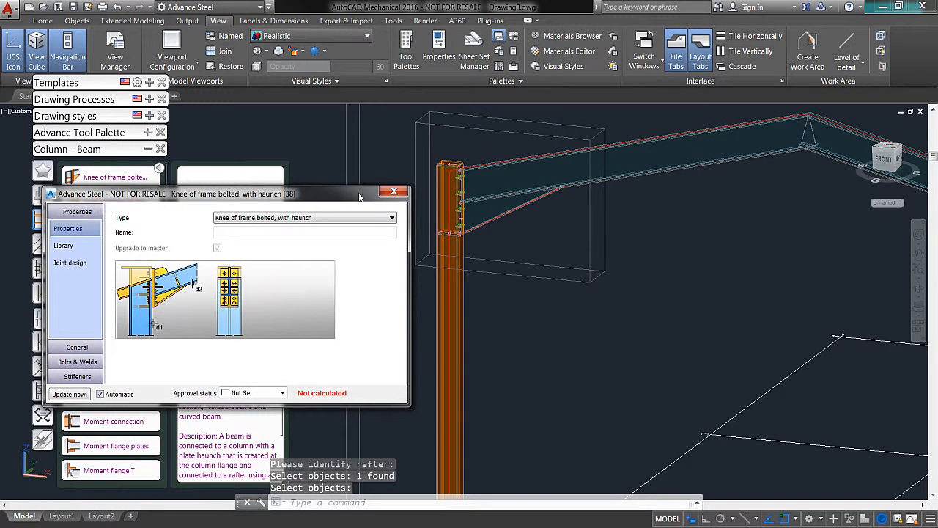
# Step: Examine the new knee connection's haunch, bolts and plates up close
pyautogui.moveTo(359, 196); pyautogui.dragTo(357, 196)
pyautogui.click(517, 240)
pyautogui.scroll(4, 478, 215)
pyautogui.moveTo(462, 205); pyautogui.dragTo(571, 246, button='middle')
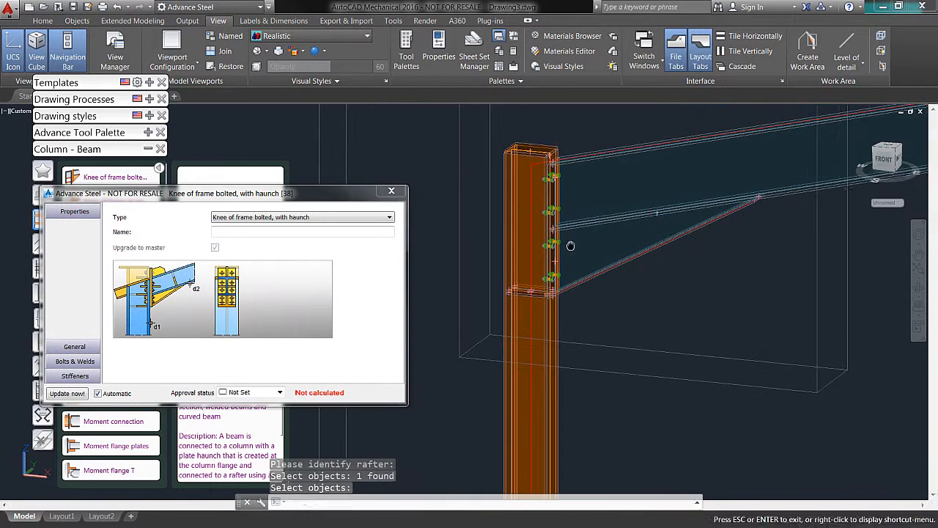
pyautogui.scroll(5, 557, 164)
pyautogui.scroll(-2, 623, 215)
pyautogui.moveTo(609, 276); pyautogui.dragTo(608, 281, button='middle')
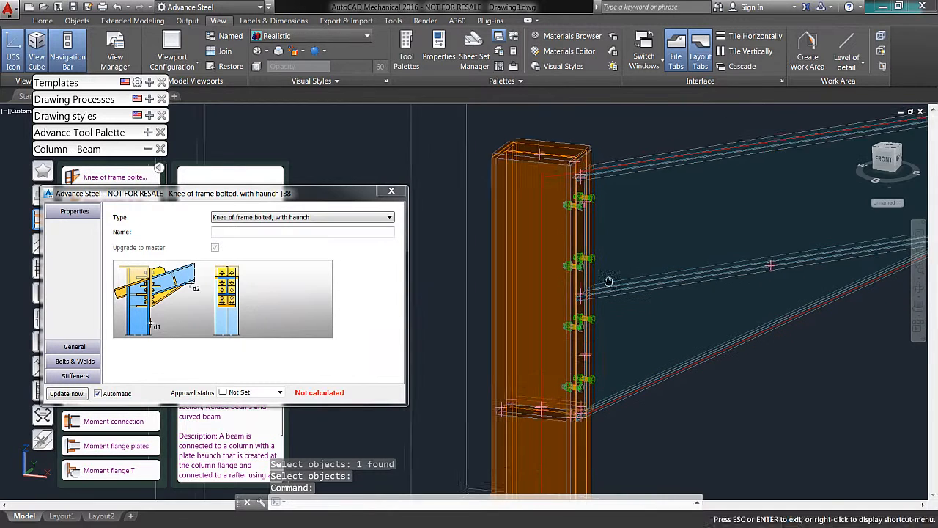
pyautogui.scroll(-3, 608, 281)
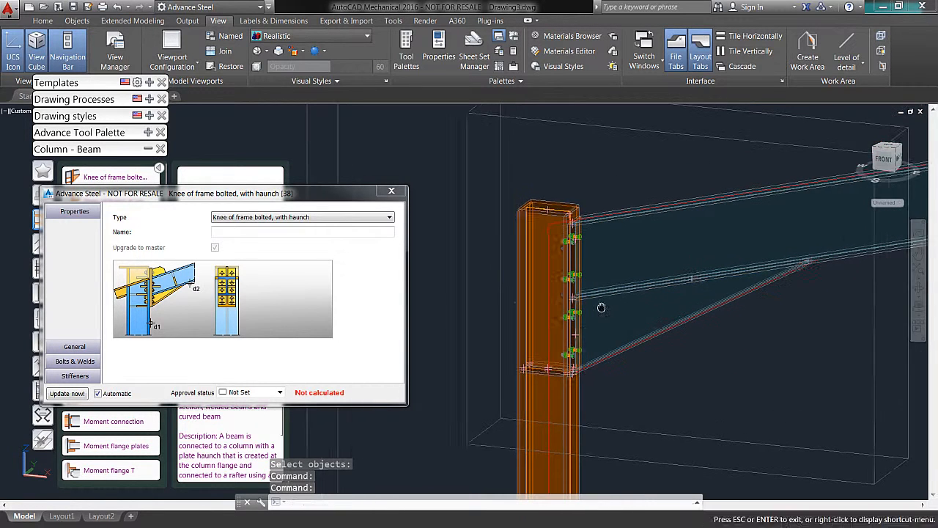
pyautogui.press('Escape')
# Step: Try cap plate type None on the knee connection, and set it back to Full
pyautogui.moveTo(267, 196); pyautogui.dragTo(321, 154)
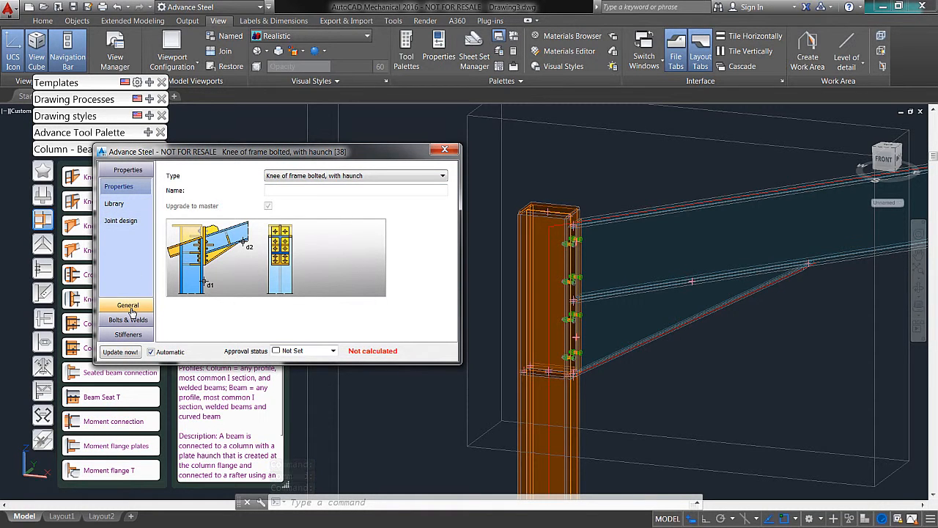
pyautogui.click(130, 306)
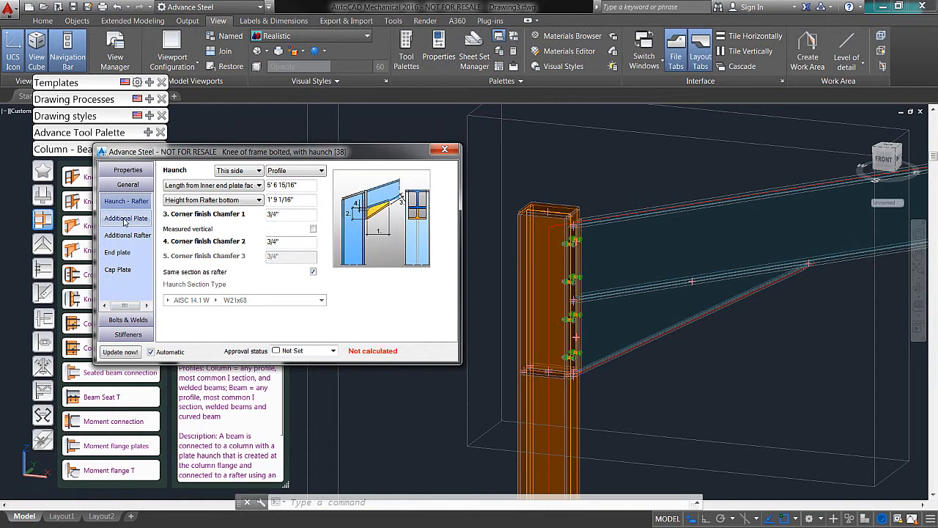
pyautogui.click(119, 269)
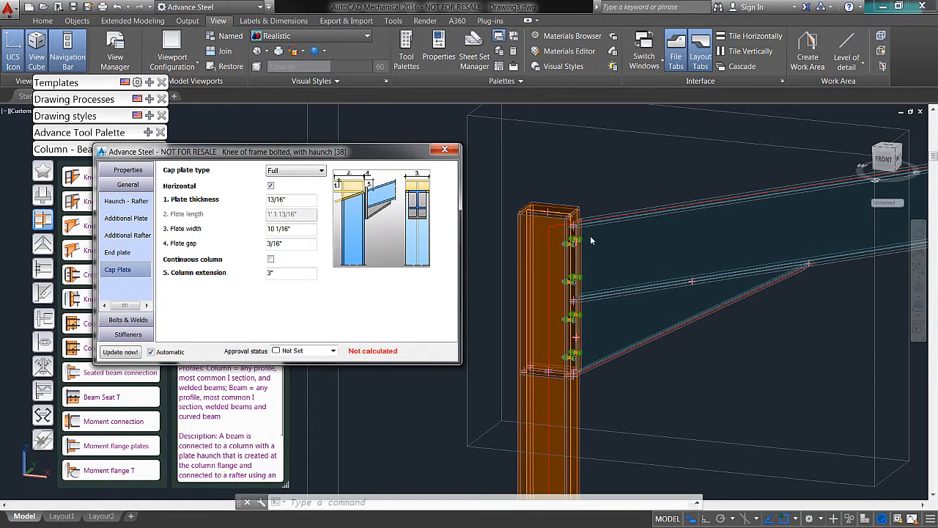
pyautogui.click(295, 170)
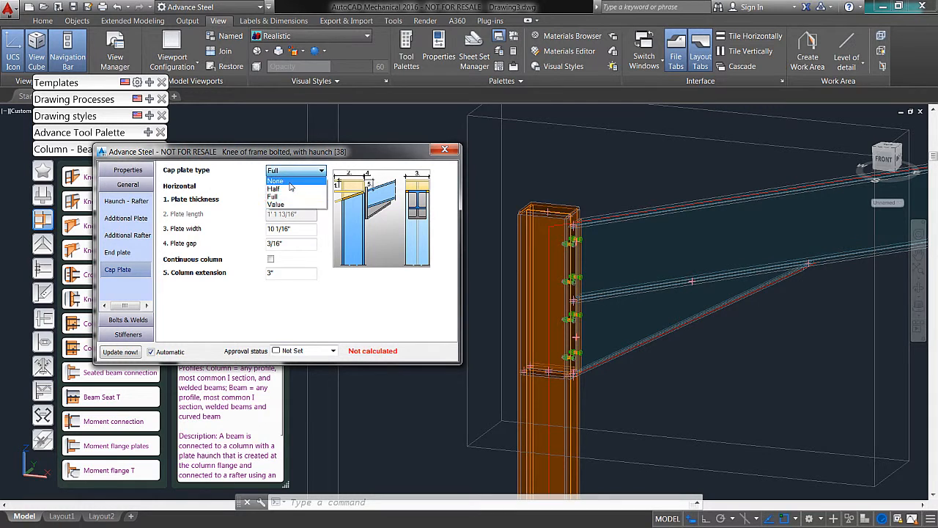
pyautogui.click(291, 187)
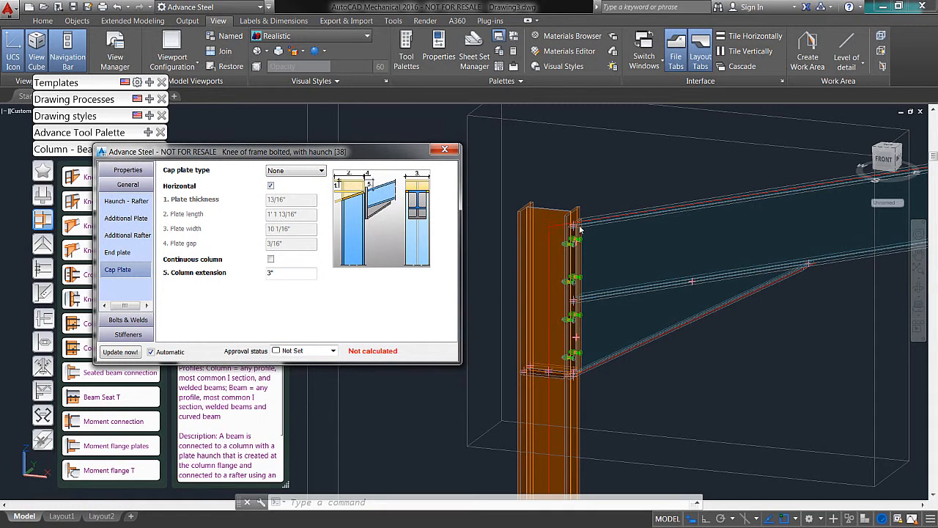
pyautogui.click(293, 170)
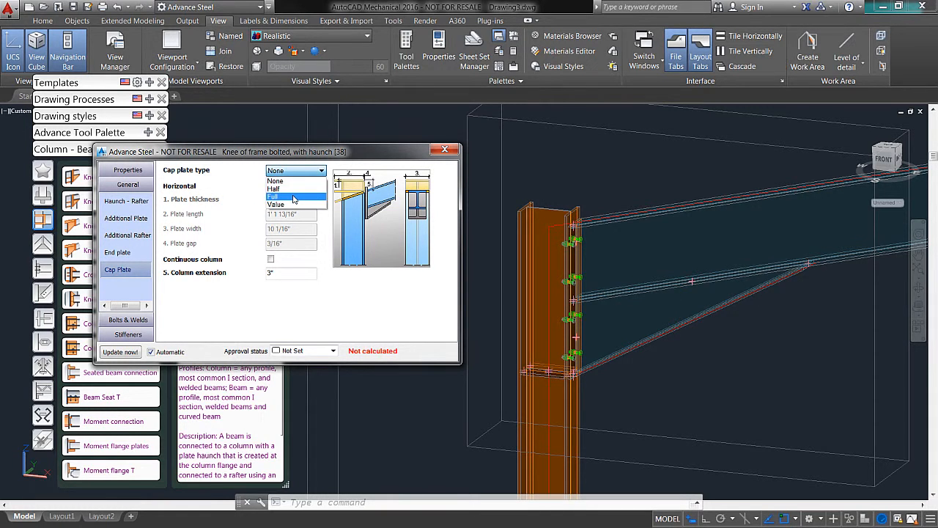
pyautogui.click(293, 194)
pyautogui.click(275, 261)
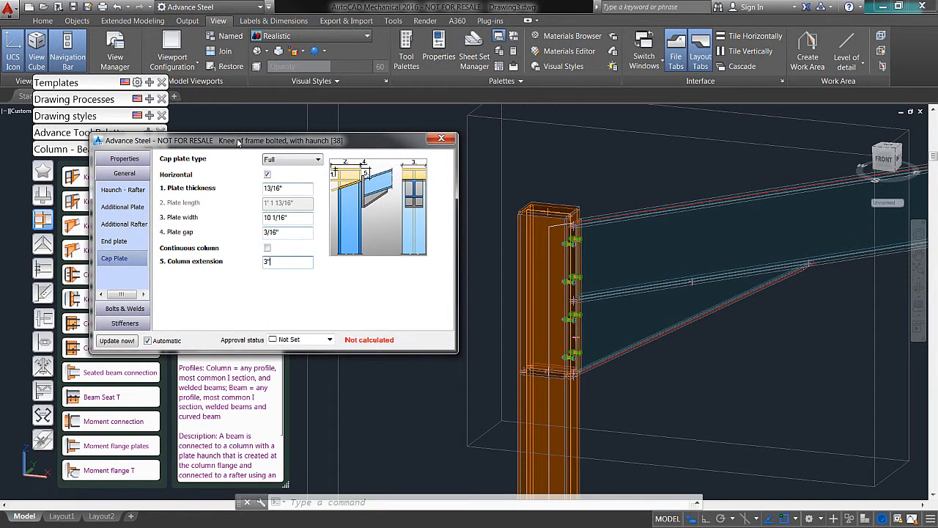
# Step: Set the knee connection's stiffening type to Morris stiffener and check the new stiffener in the column
pyautogui.click(111, 320)
pyautogui.moveTo(238, 133); pyautogui.dragTo(227, 126)
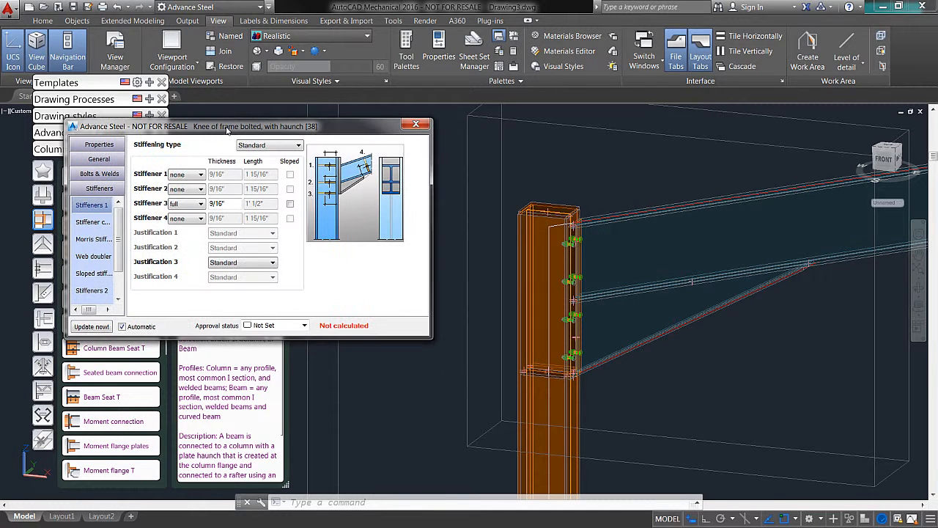
pyautogui.click(284, 145)
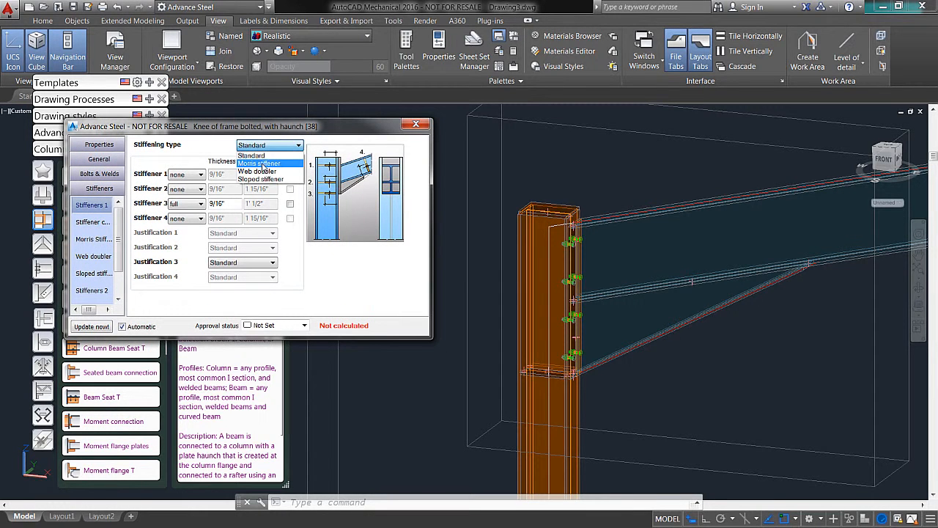
pyautogui.click(260, 163)
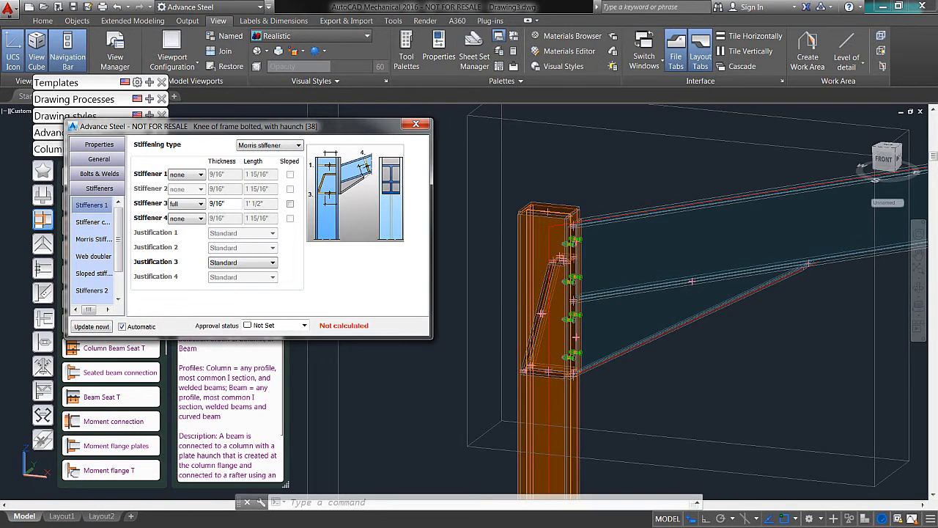
pyautogui.scroll(5, 555, 313)
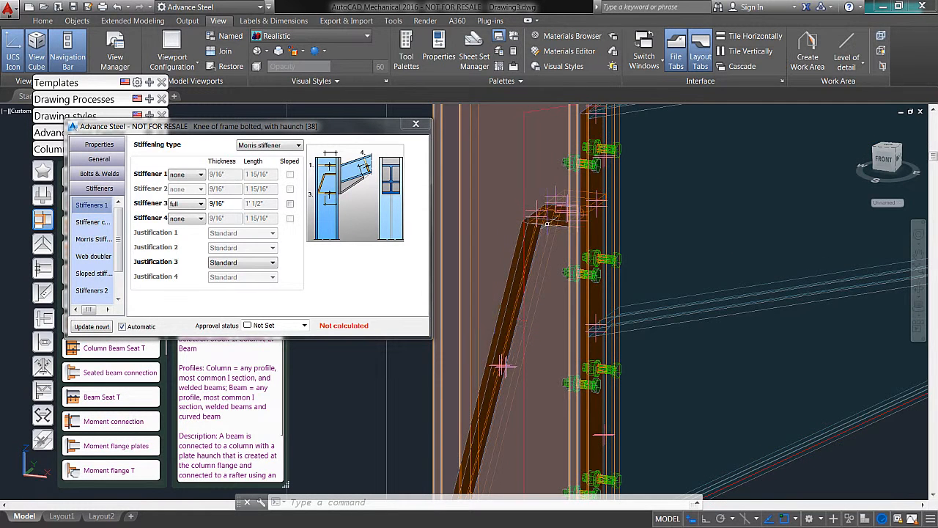
pyautogui.scroll(-5, 546, 223)
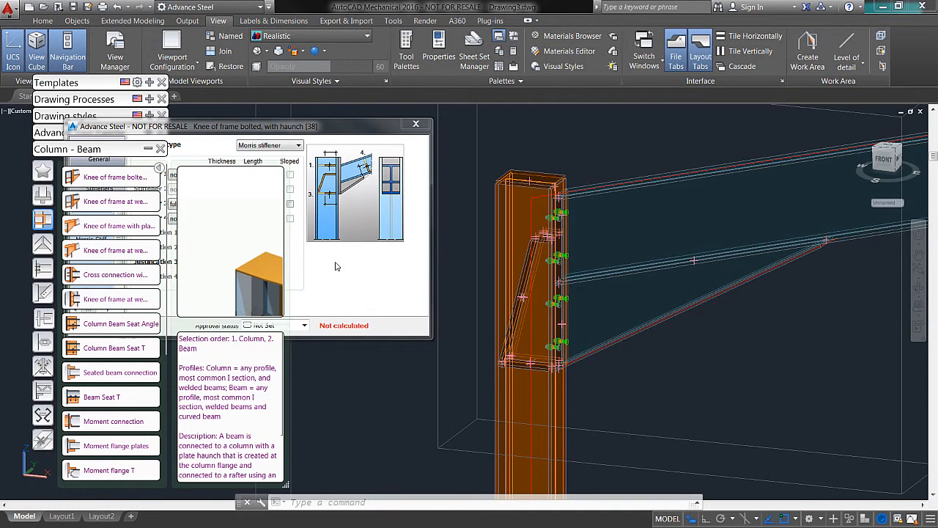
# Step: Save the knee connection's current values as a new entry in the connection library and widen the Comment column
pyautogui.click(257, 128)
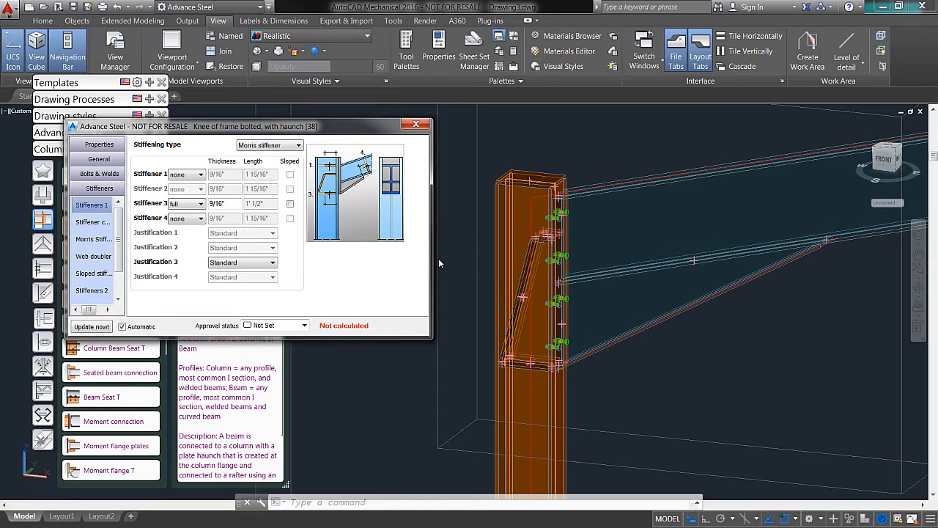
pyautogui.click(99, 145)
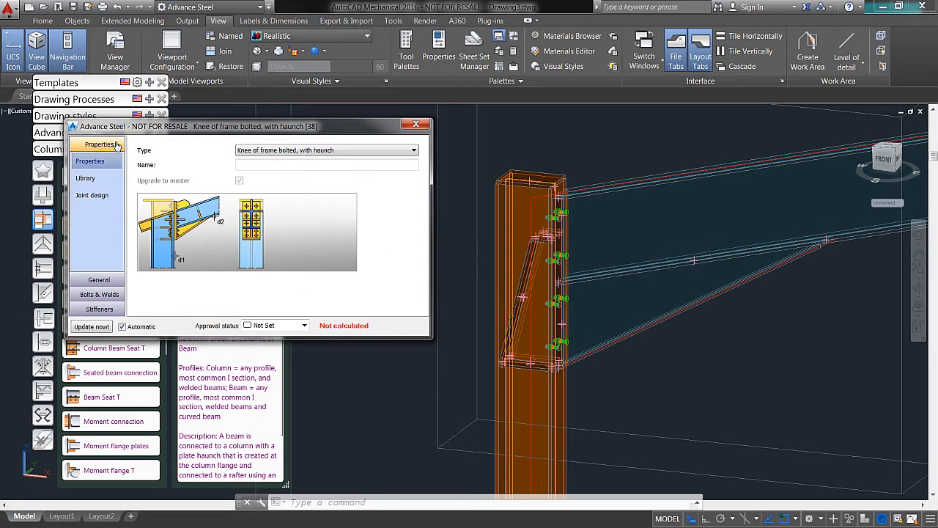
pyautogui.click(91, 178)
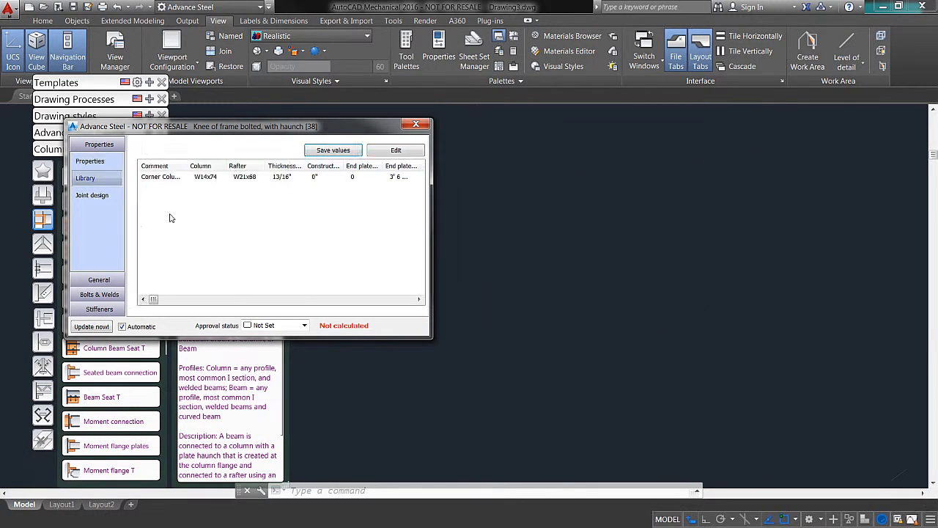
pyautogui.click(332, 154)
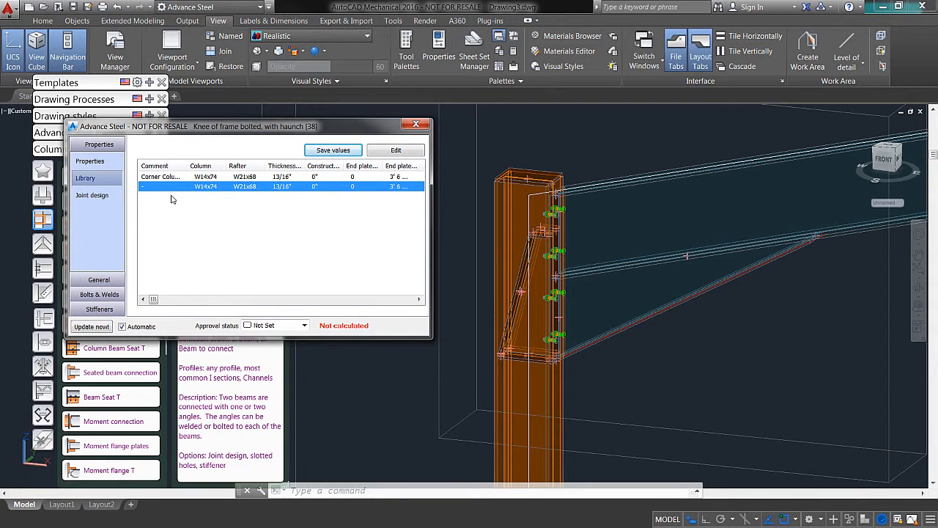
pyautogui.moveTo(188, 165); pyautogui.dragTo(213, 164)
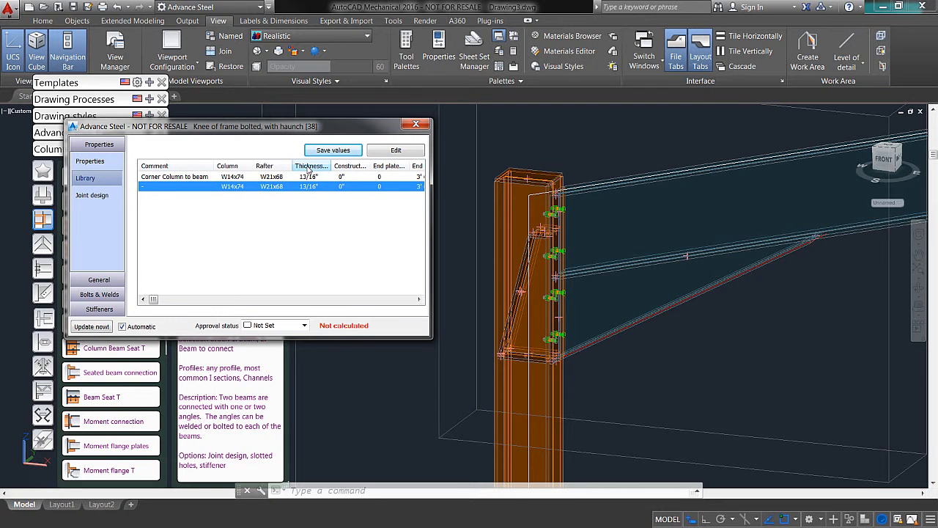
pyautogui.moveTo(258, 130); pyautogui.dragTo(260, 132)
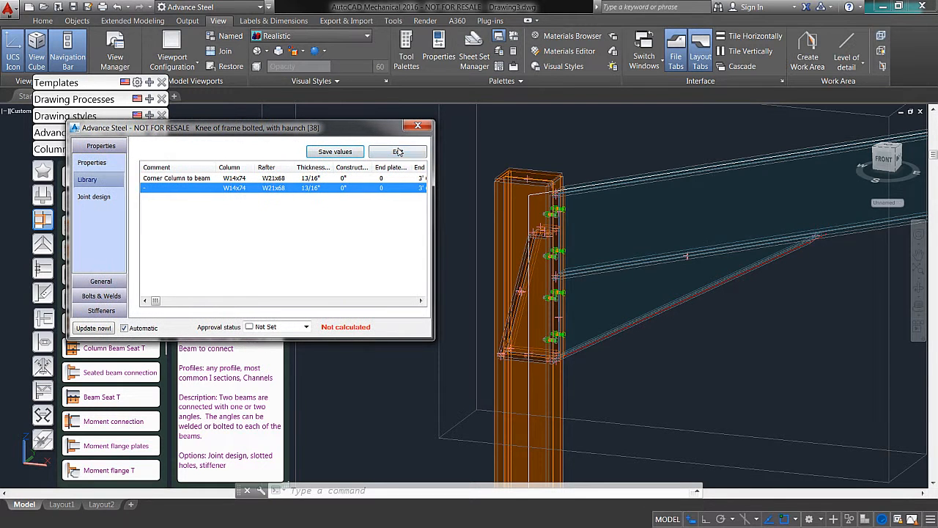
# Step: Set the new library entry's comment to For Presentation and close the knee connection's properties
pyautogui.doubleClick(270, 187)
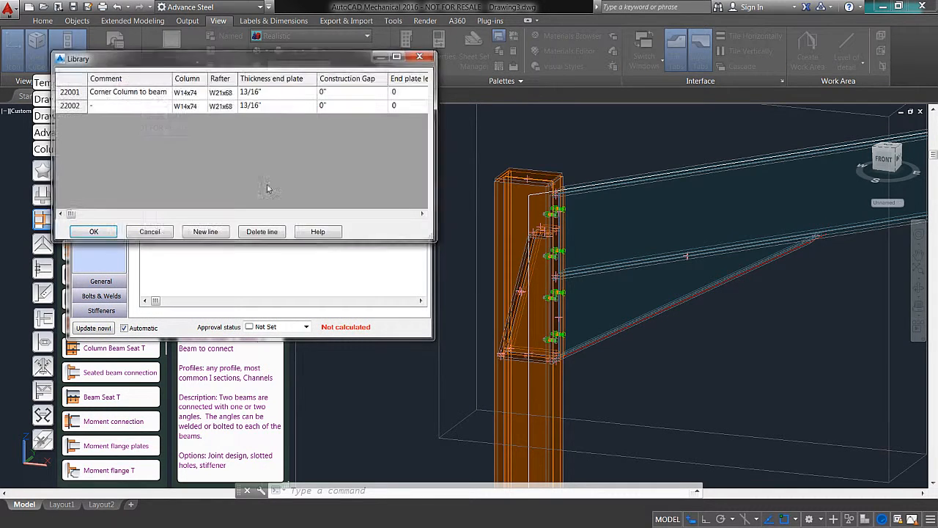
pyautogui.click(113, 107)
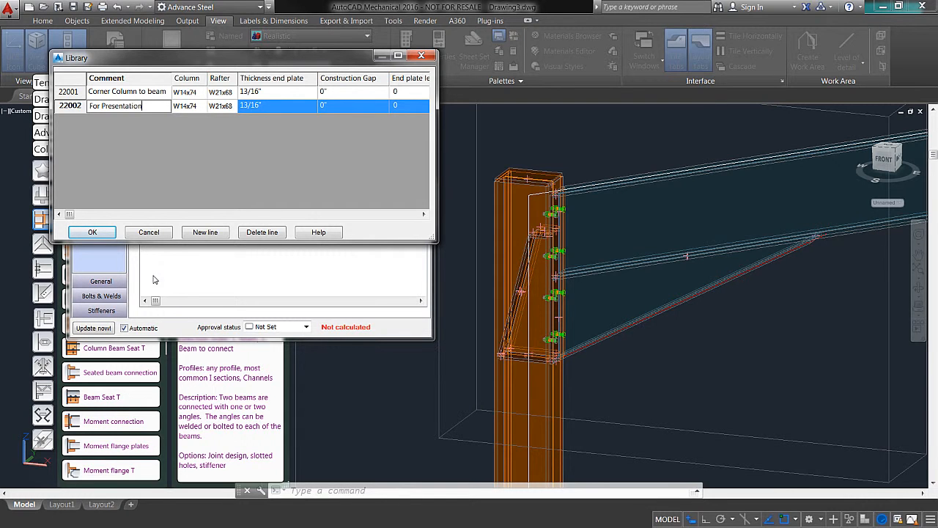
pyautogui.click(92, 231)
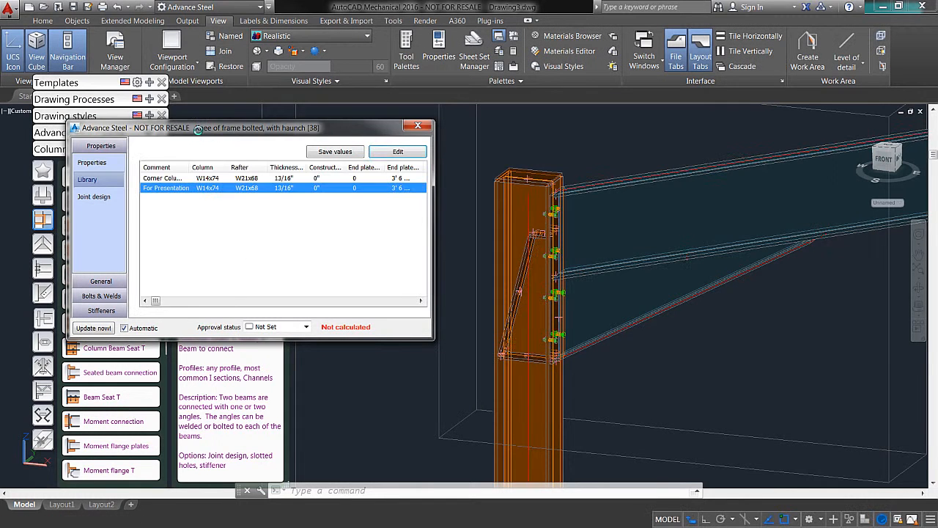
pyautogui.moveTo(211, 132); pyautogui.dragTo(201, 137)
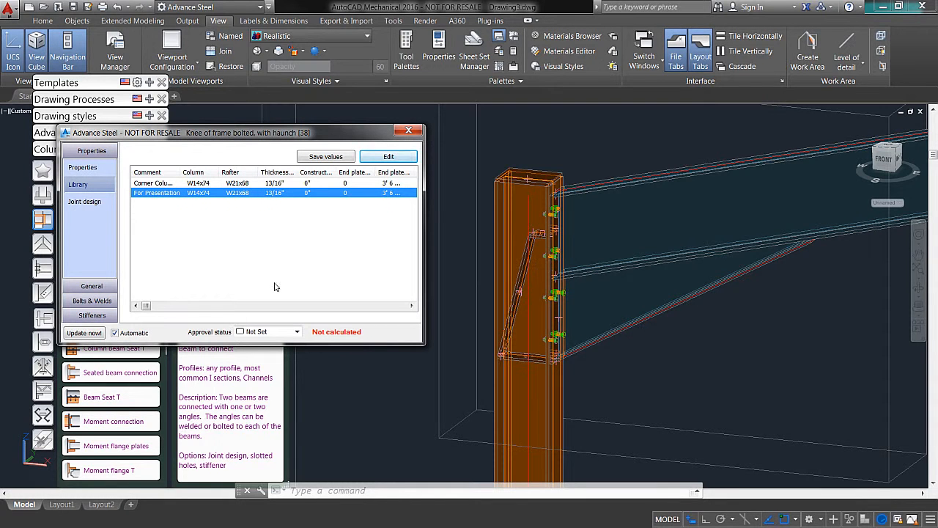
pyautogui.click(408, 130)
pyautogui.click(731, 399)
pyautogui.click(680, 381)
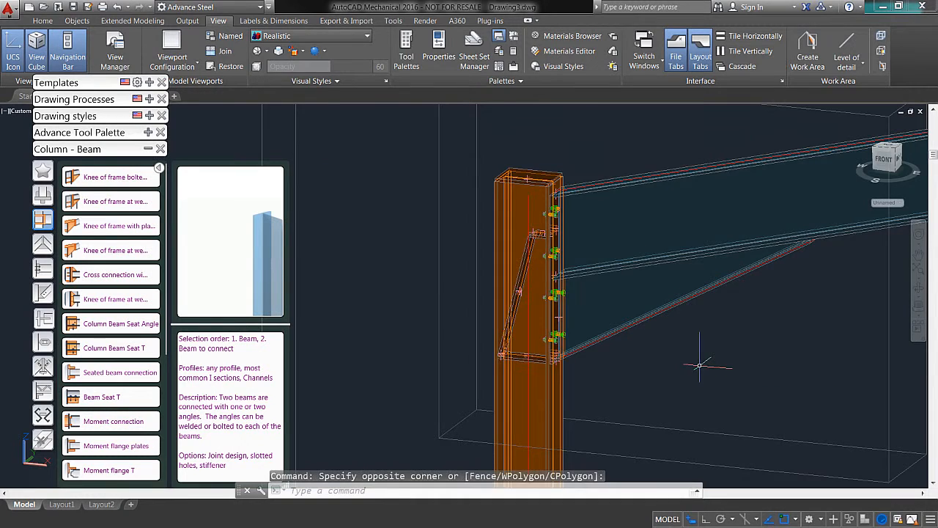
# Step: Insert a Knee of frame bolted, with haunch connection between the column opposite the origin and its rafter
pyautogui.scroll(-1, 699, 364)
pyautogui.moveTo(720, 361); pyautogui.dragTo(537, 354, button='middle')
pyautogui.scroll(-3, 538, 354)
pyautogui.scroll(-5, 528, 297)
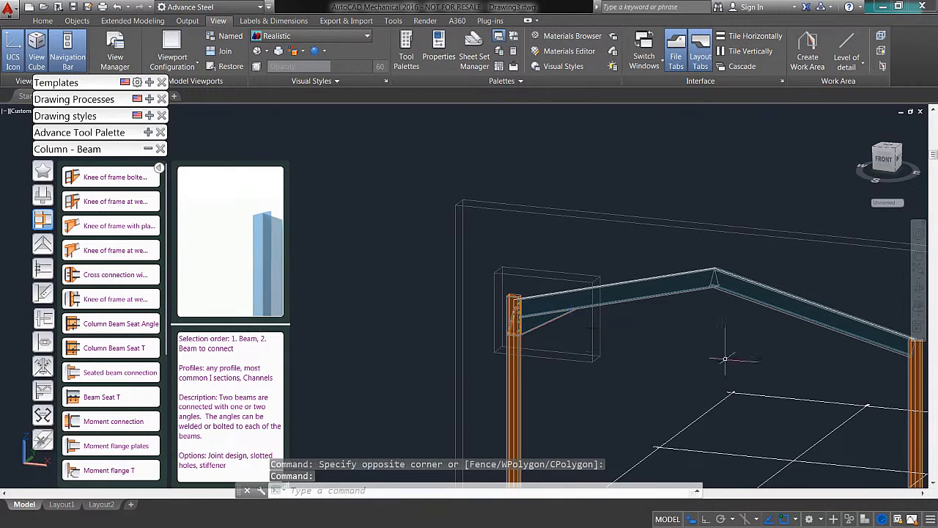
pyautogui.scroll(6, 735, 328)
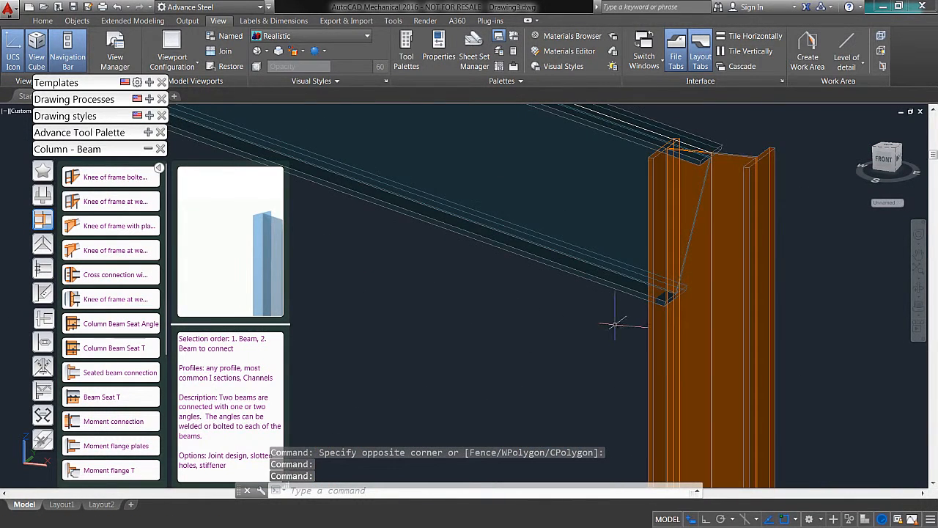
pyautogui.click(117, 179)
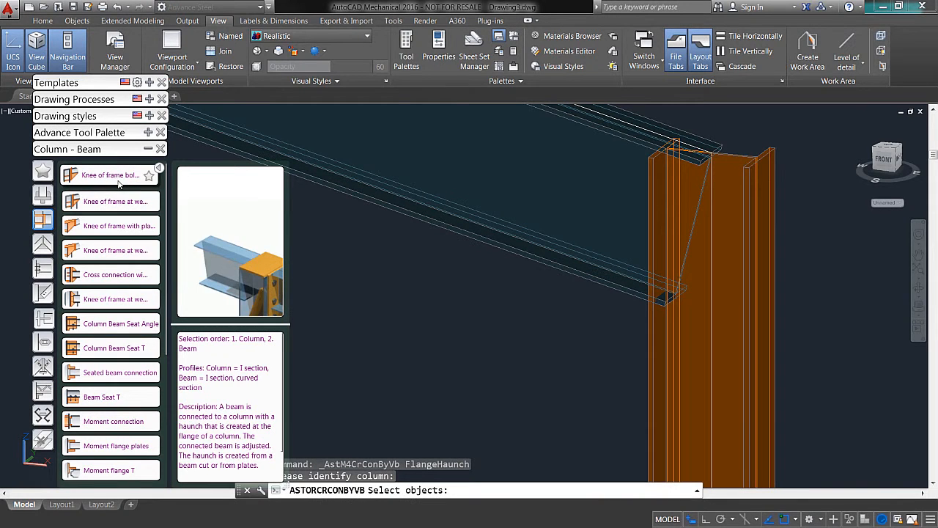
pyautogui.click(657, 331)
pyautogui.press('Return')
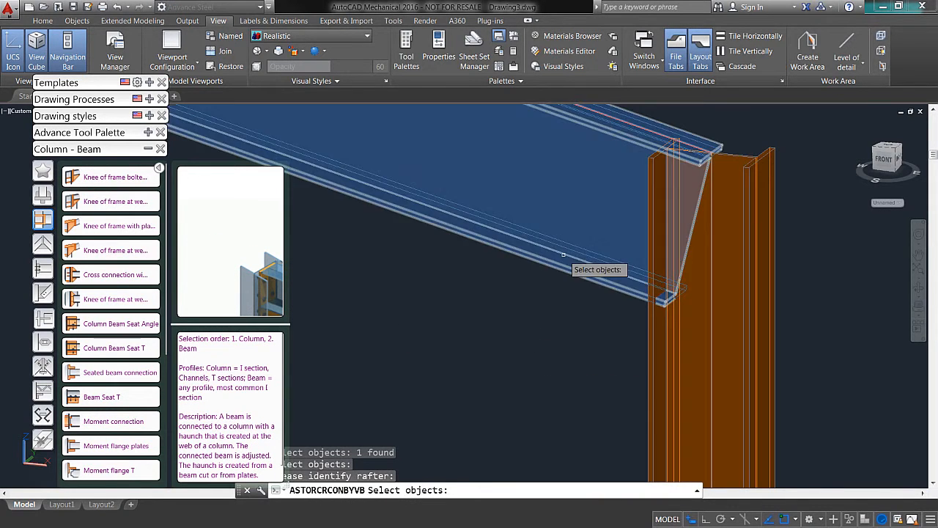
pyautogui.click(564, 257)
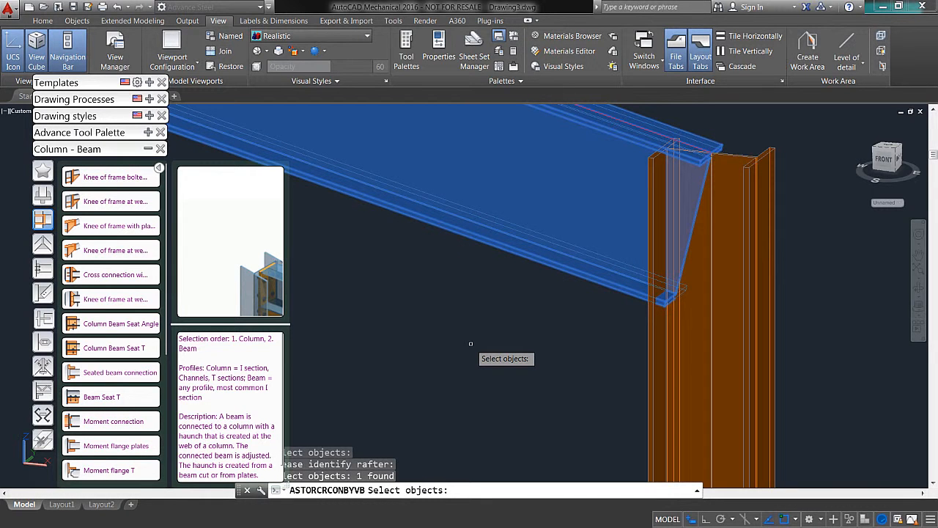
pyautogui.press('Return')
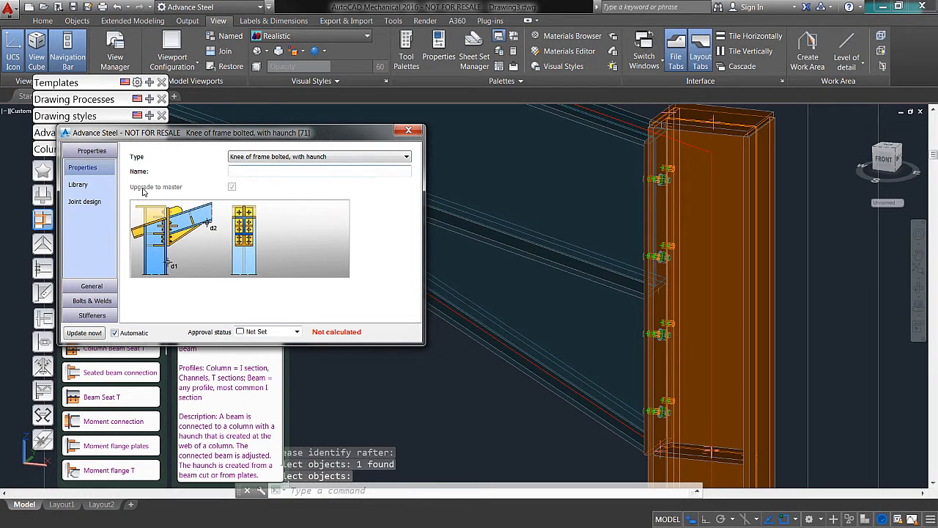
# Step: Apply the For Presentation library entry to the second knee connection and close its properties
pyautogui.click(89, 188)
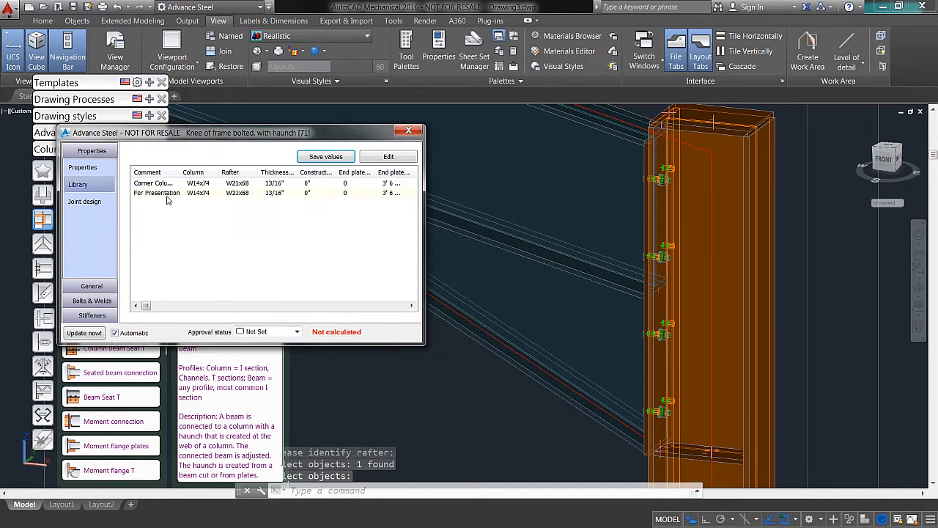
pyautogui.click(150, 192)
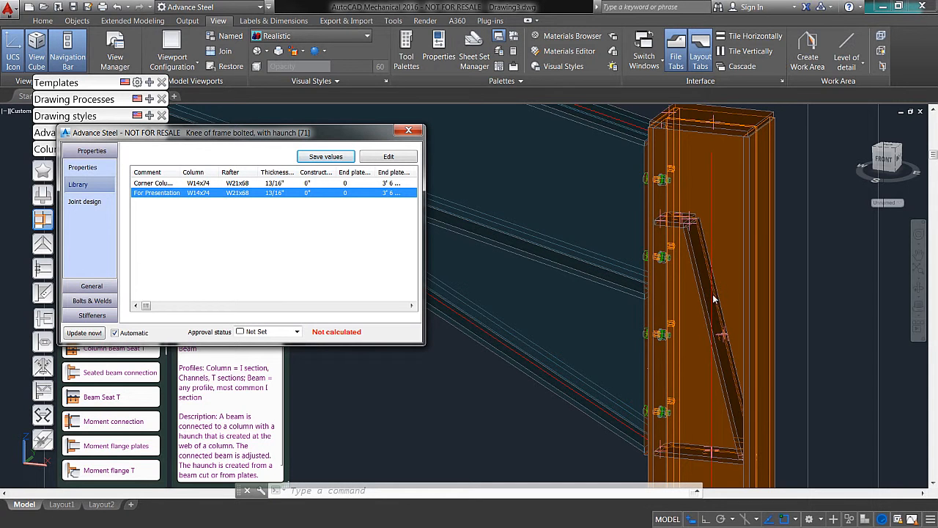
pyautogui.moveTo(289, 138); pyautogui.dragTo(262, 127)
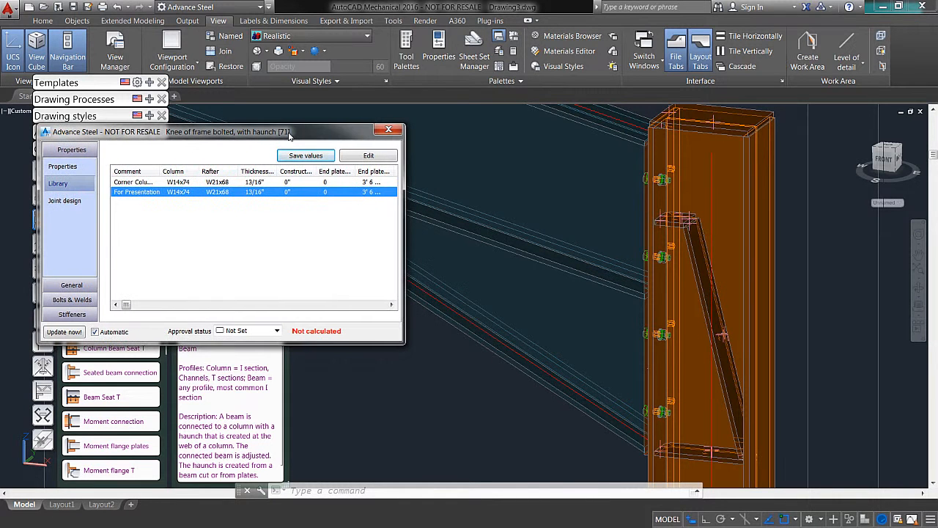
pyautogui.click(388, 130)
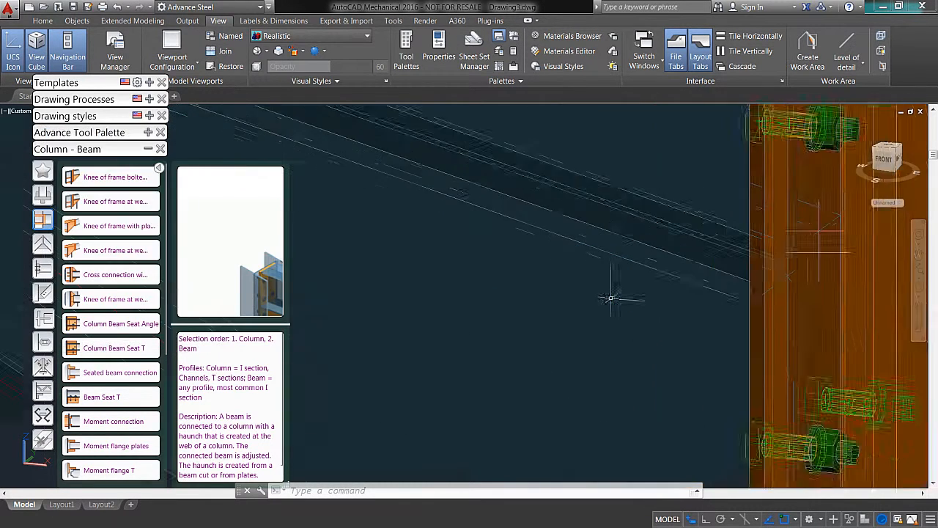
# Step: Insert an Apex haunch at the ridge, using the far-side rafter as main beam and the origin-side rafter as secondary, and review its end plate settings
pyautogui.scroll(5, 579, 242)
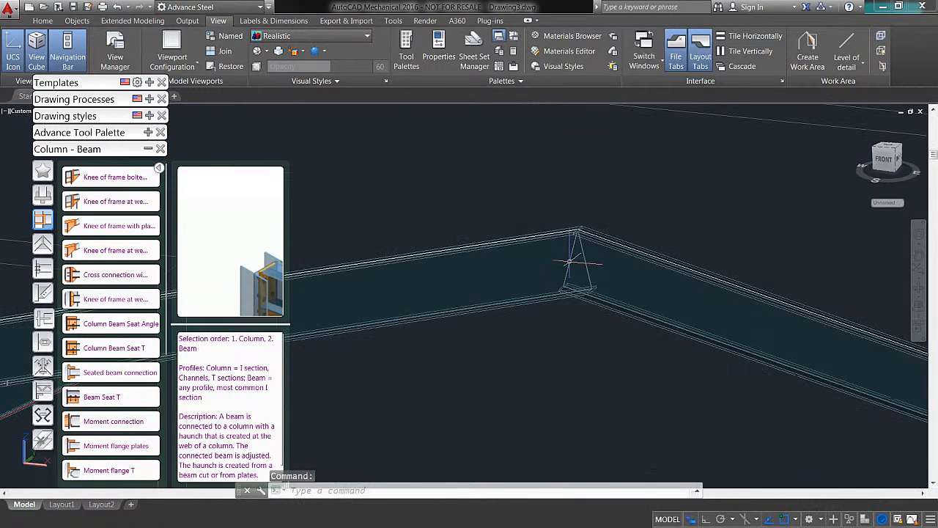
pyautogui.click(586, 379)
pyautogui.click(532, 375)
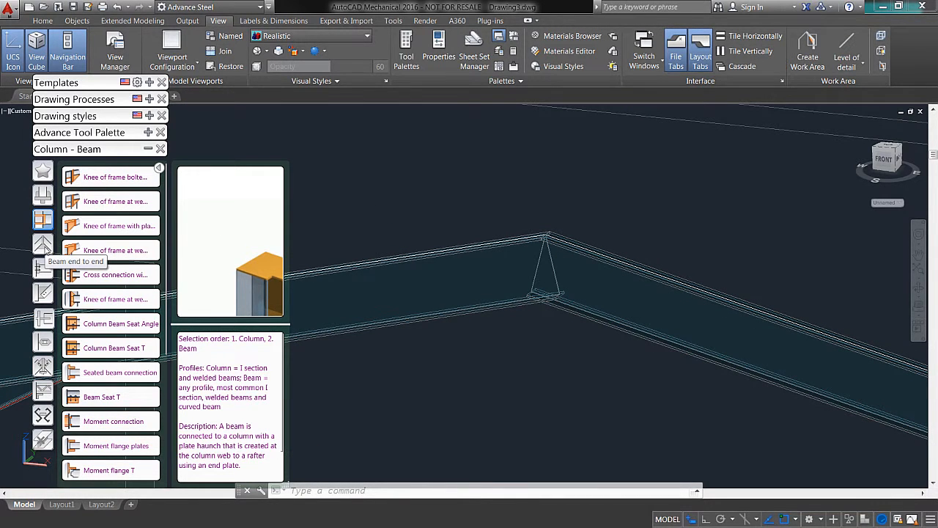
pyautogui.click(42, 246)
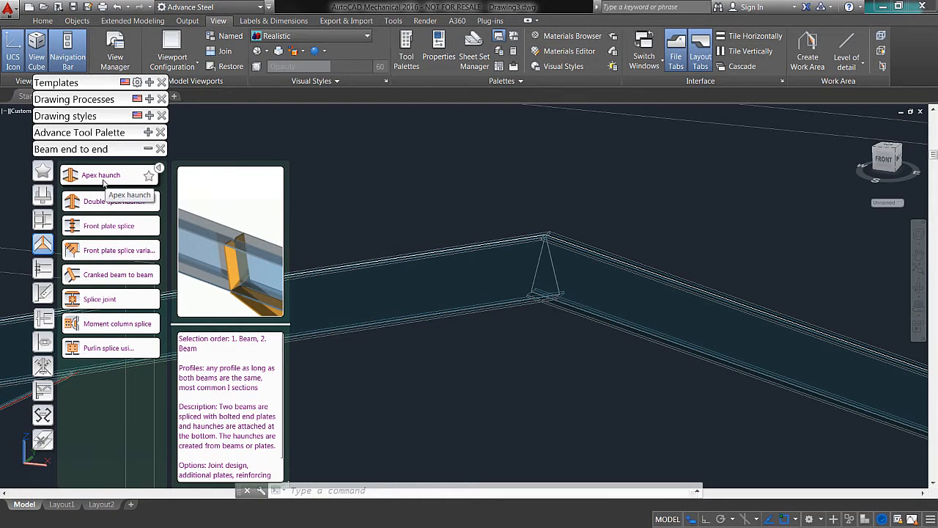
pyautogui.click(103, 179)
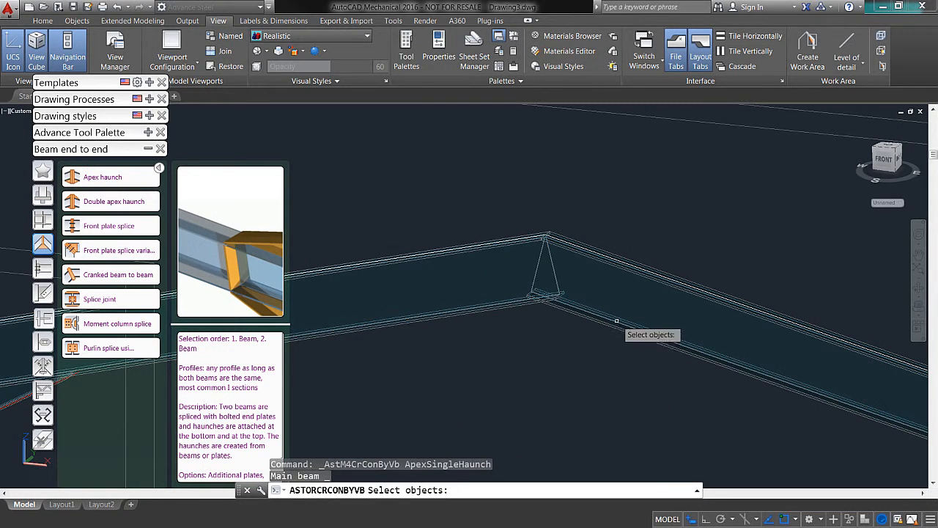
pyautogui.click(592, 277)
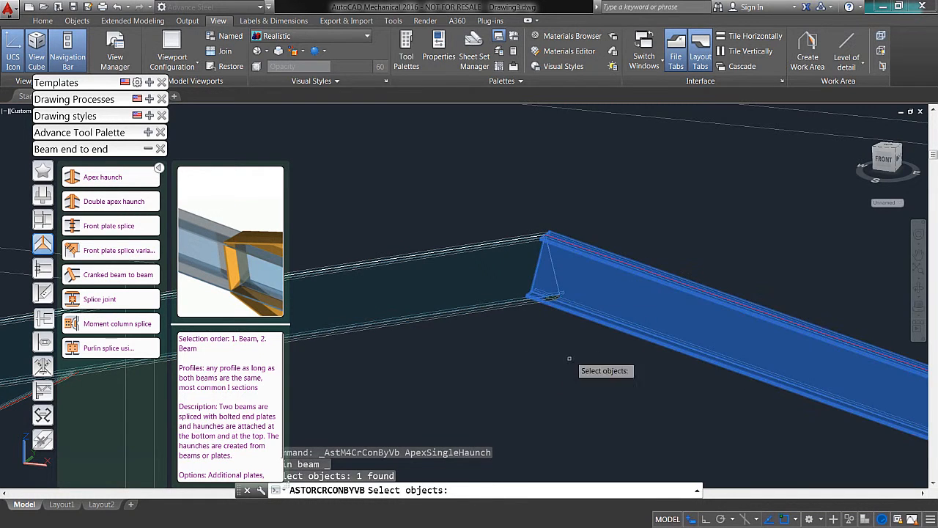
pyautogui.press('Return')
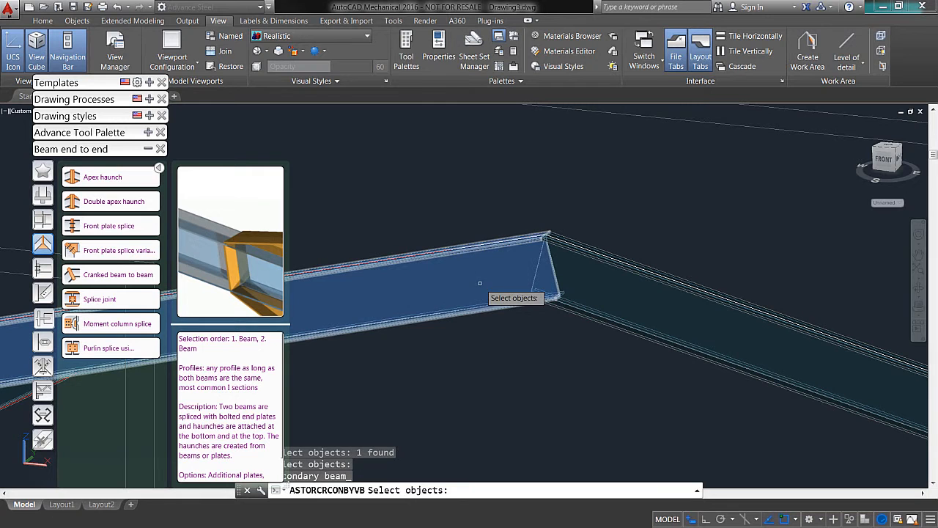
pyautogui.click(479, 283)
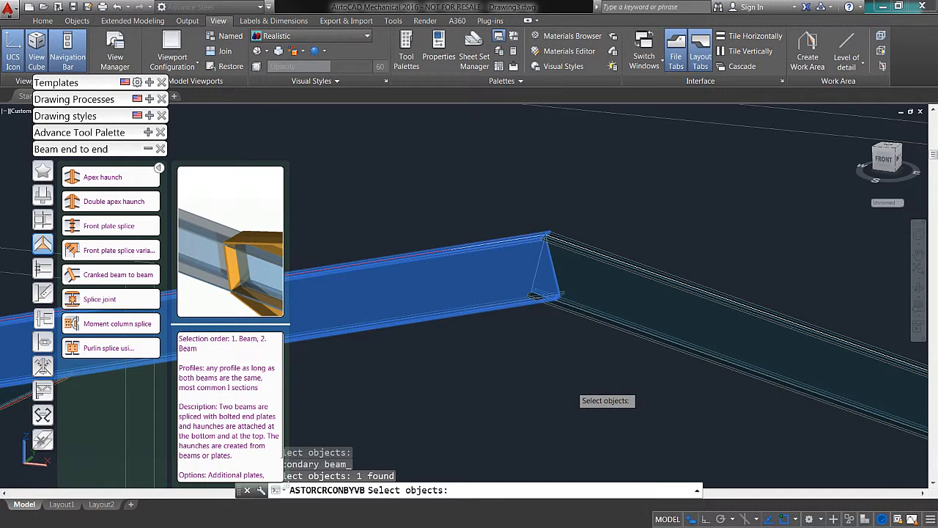
pyautogui.press('Return')
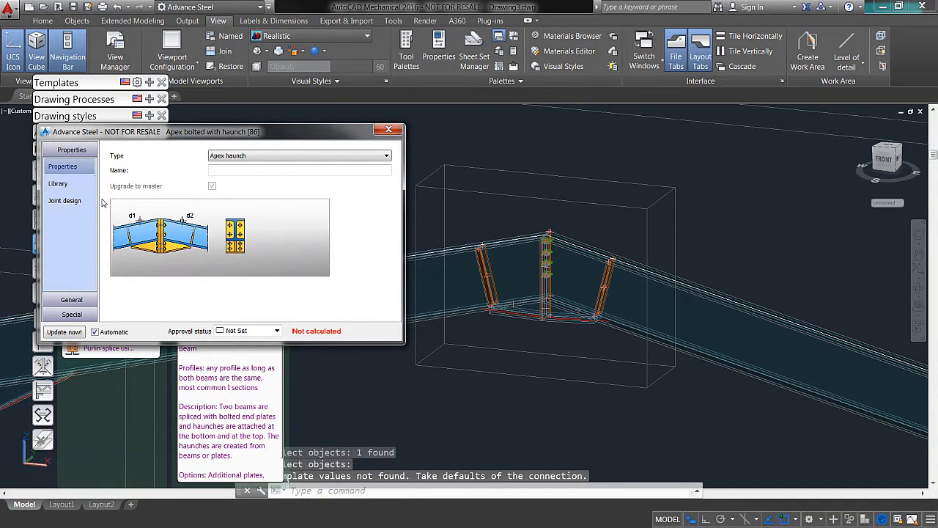
pyautogui.click(61, 299)
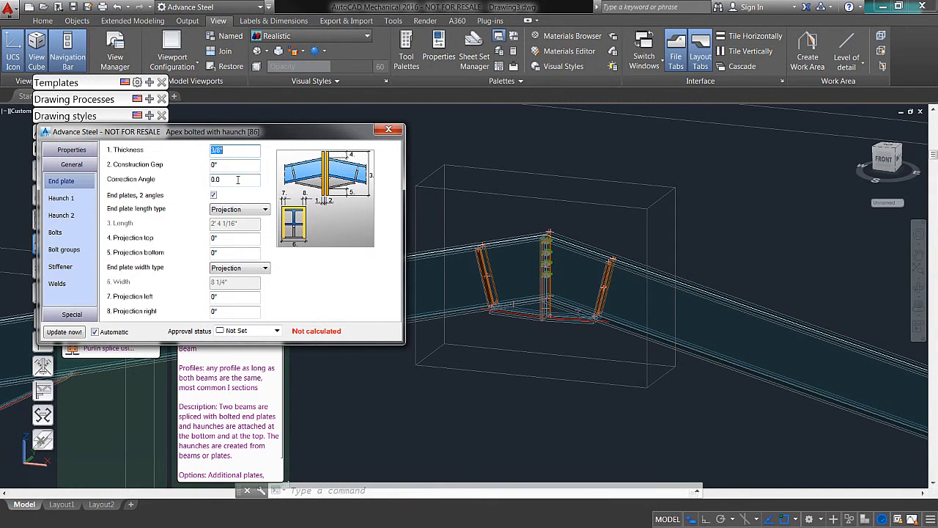
pyautogui.moveTo(249, 139); pyautogui.dragTo(270, 135)
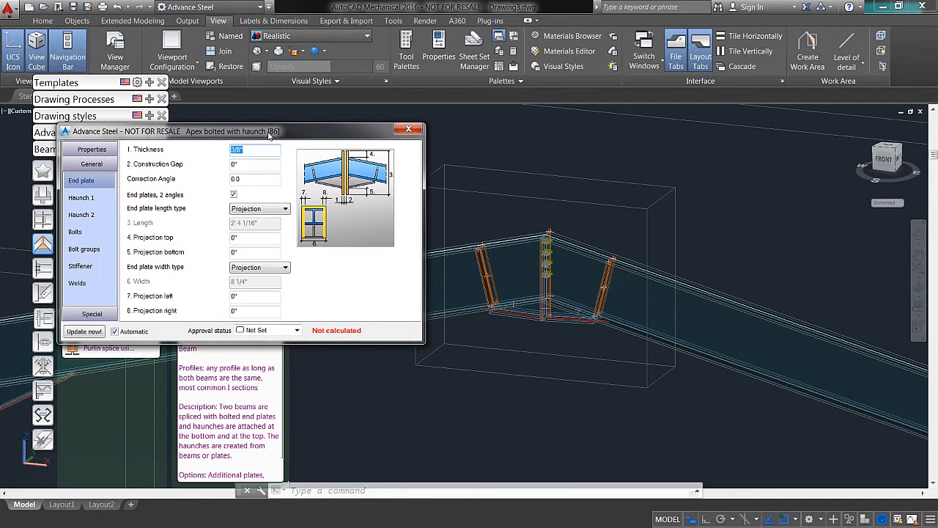
pyautogui.click(412, 130)
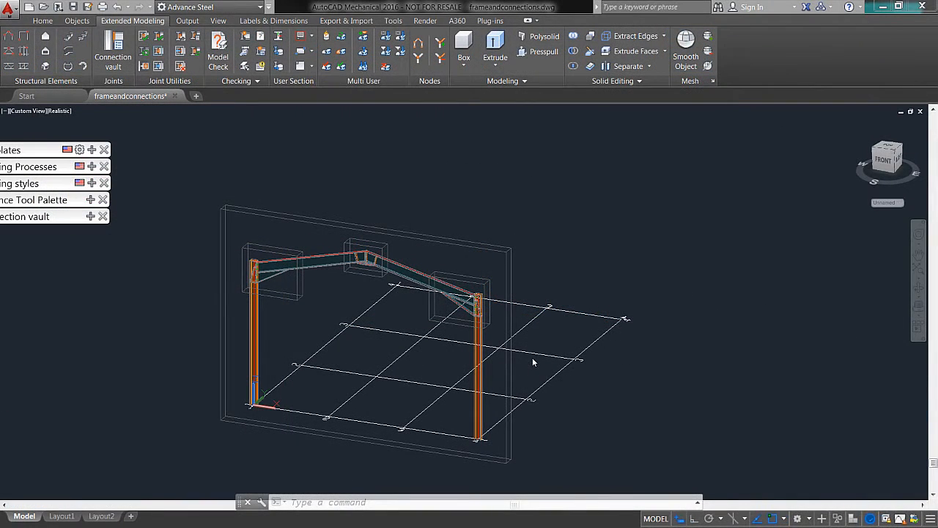
# Step: Insert a Base plate connection at the foot of the column at the origin
pyautogui.moveTo(366, 361); pyautogui.dragTo(417, 289, button='middle')
pyautogui.scroll(5, 343, 332)
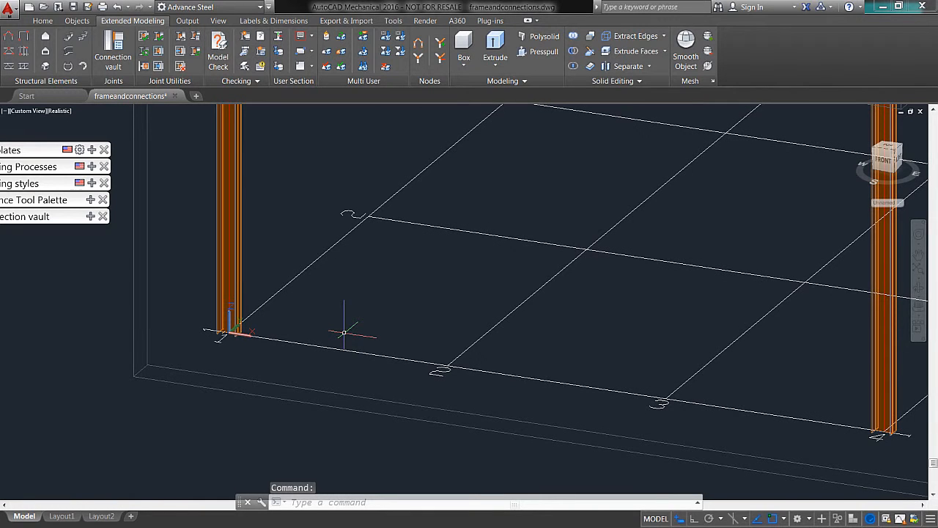
pyautogui.moveTo(338, 332); pyautogui.dragTo(375, 326, button='middle')
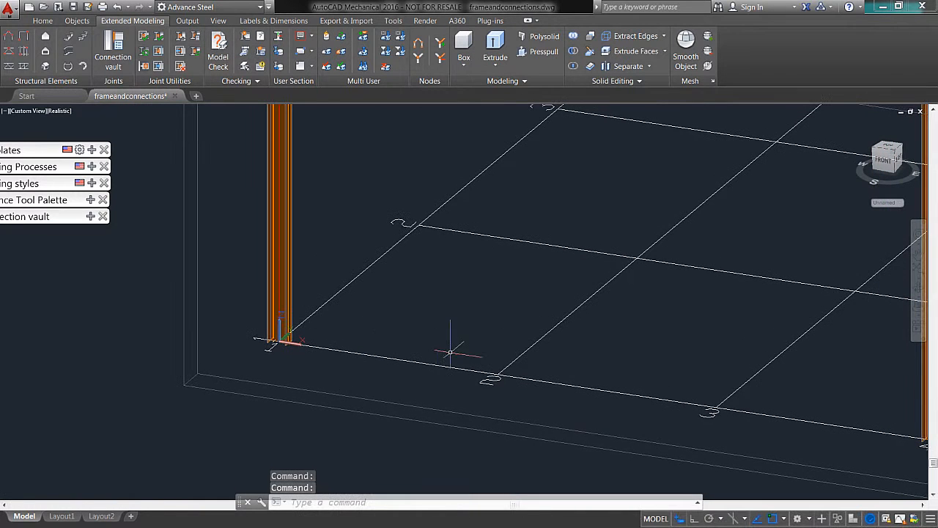
pyautogui.moveTo(38, 150); pyautogui.dragTo(107, 153)
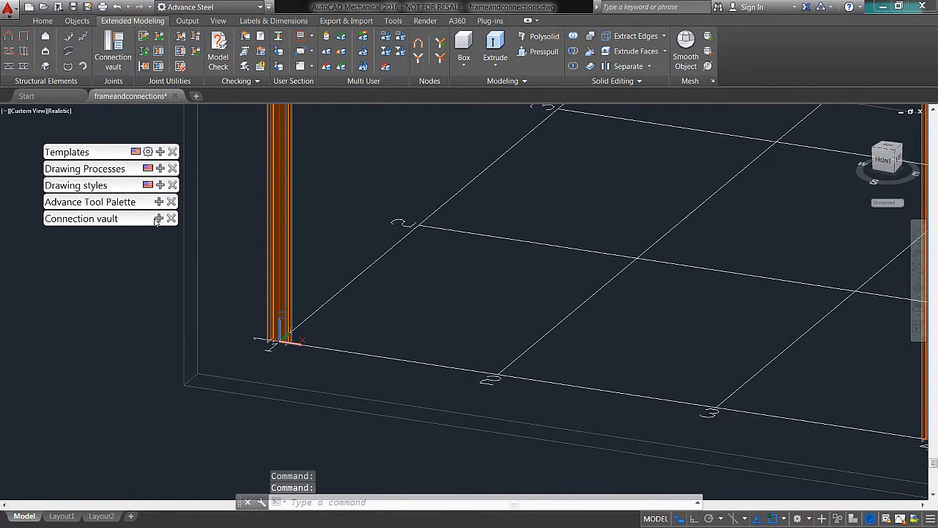
pyautogui.click(158, 219)
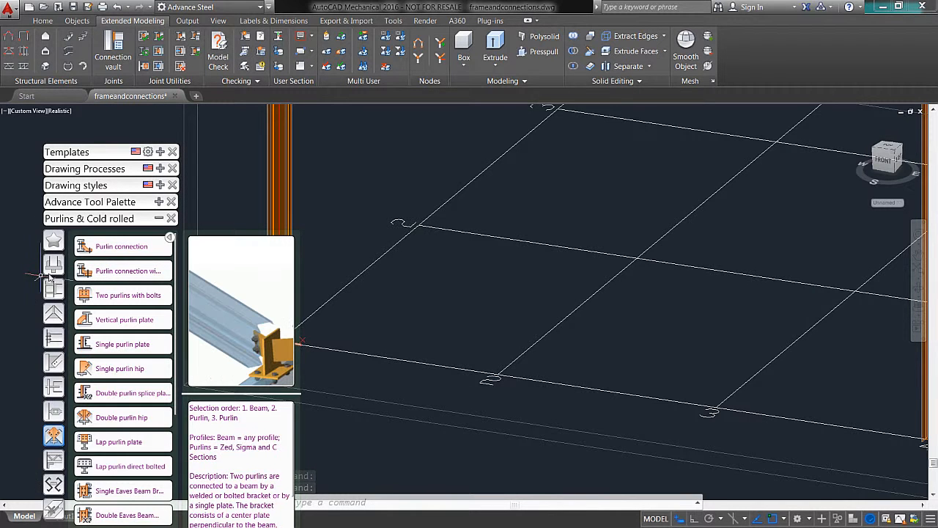
pyautogui.click(53, 268)
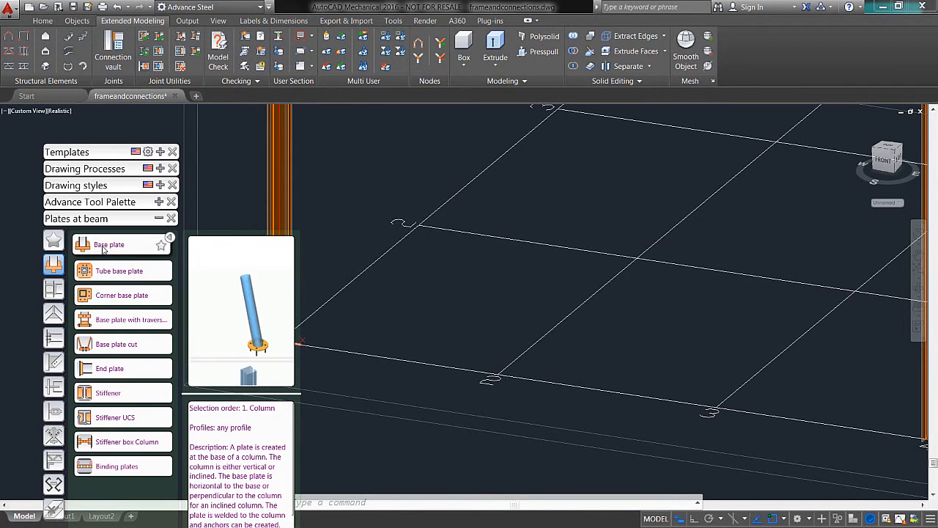
pyautogui.click(103, 249)
pyautogui.moveTo(396, 281); pyautogui.dragTo(536, 266, button='middle')
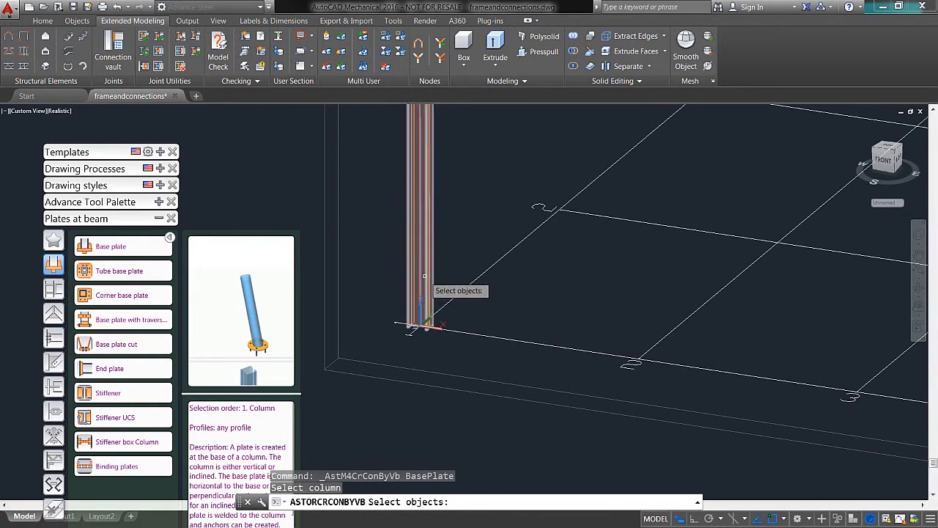
pyautogui.click(424, 276)
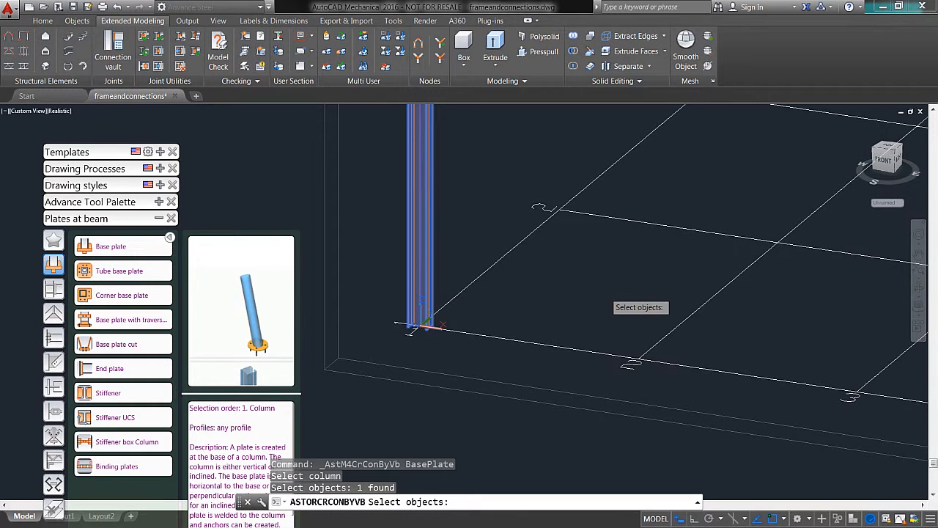
pyautogui.press('Return')
# Step: Examine the origin column's base plate and its layout settings, and close the connection's properties
pyautogui.scroll(5, 435, 344)
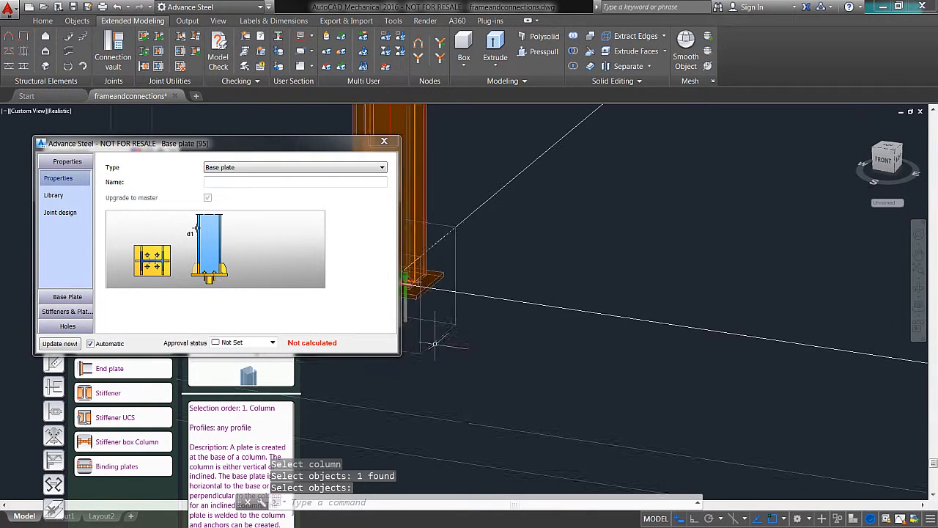
pyautogui.scroll(2, 443, 296)
pyautogui.moveTo(444, 297); pyautogui.dragTo(470, 390, button='middle')
pyautogui.moveTo(114, 153); pyautogui.dragTo(78, 147)
pyautogui.click(31, 290)
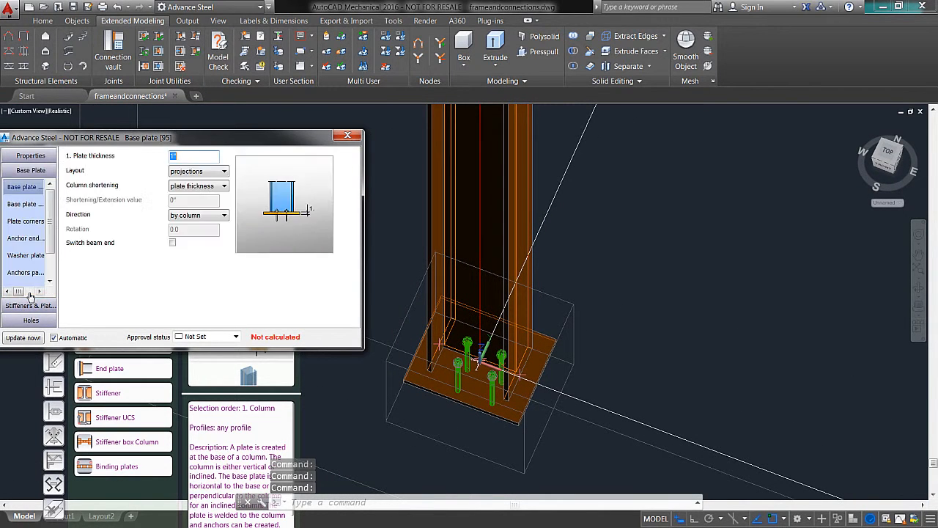
pyautogui.click(347, 135)
# Step: Insert a Base plate connection on the column at grid line 4 and close its properties
pyautogui.scroll(-5, 689, 337)
pyautogui.moveTo(690, 337); pyautogui.dragTo(439, 181, button='middle')
pyautogui.keyDown('shift'); pyautogui.moveTo(787, 306); pyautogui.dragTo(777, 245, button='middle'); pyautogui.keyUp('shift')
pyautogui.moveTo(810, 322); pyautogui.dragTo(707, 238, button='middle')
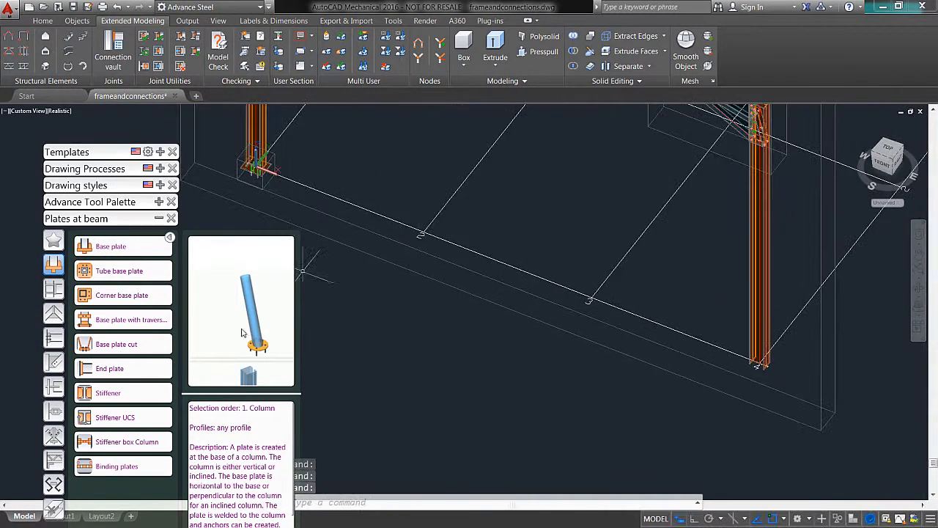
pyautogui.click(102, 247)
pyautogui.click(755, 323)
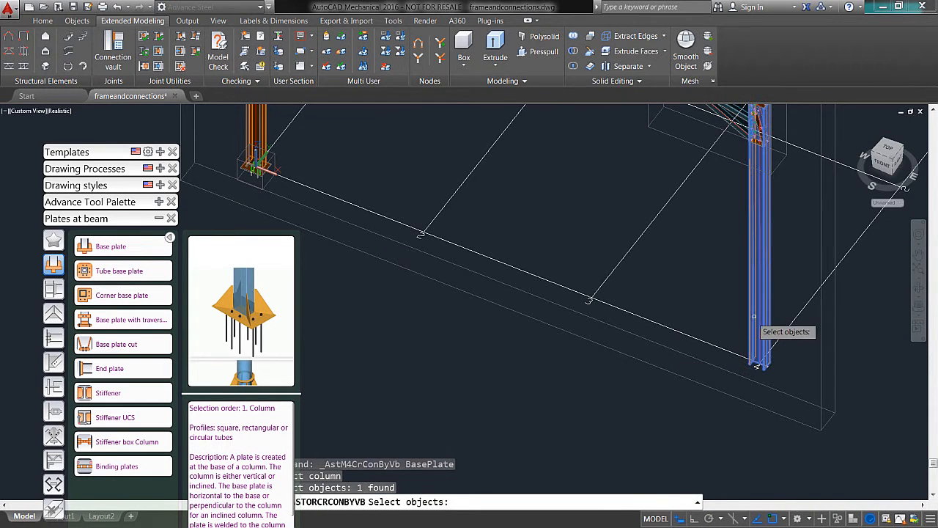
pyautogui.press('Return')
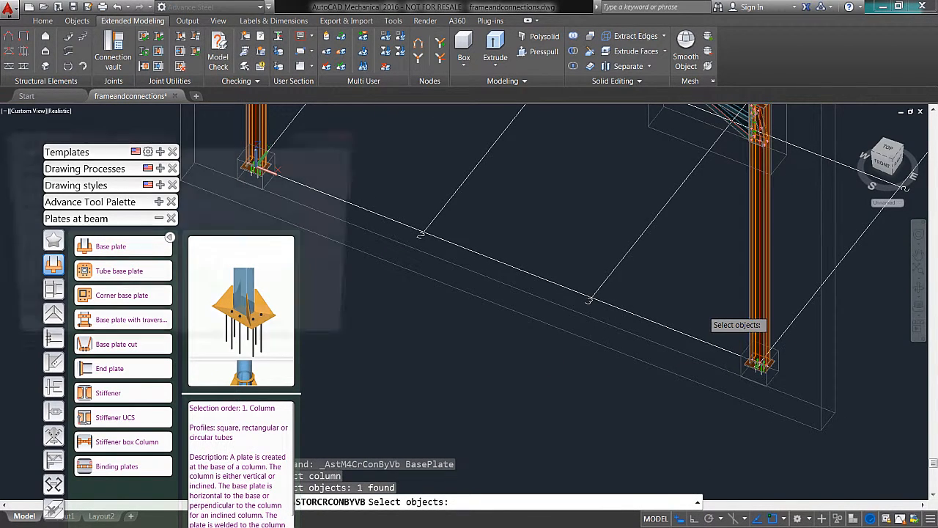
pyautogui.click(347, 137)
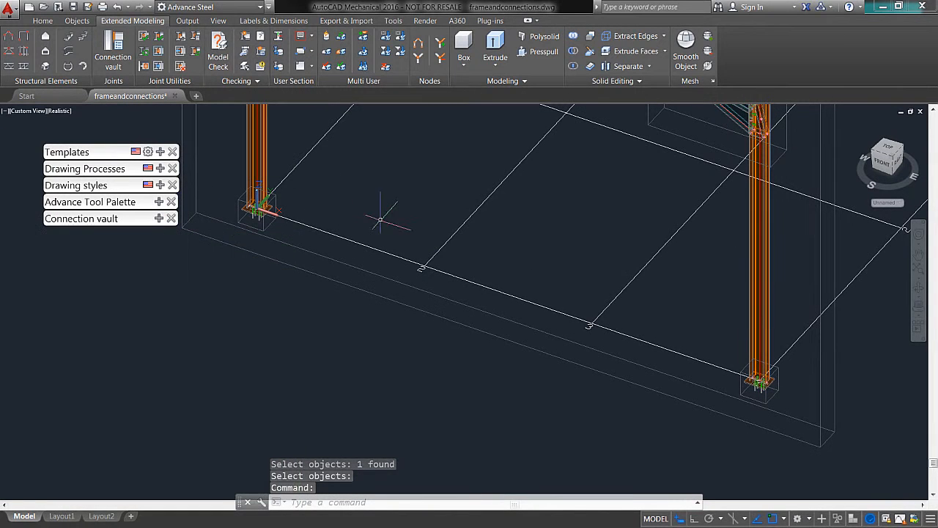
# Step: Place an isolated block footing centred under the base plate of the column at the origin, accepting the default dimensions
pyautogui.moveTo(379, 212); pyautogui.dragTo(467, 242, button='middle')
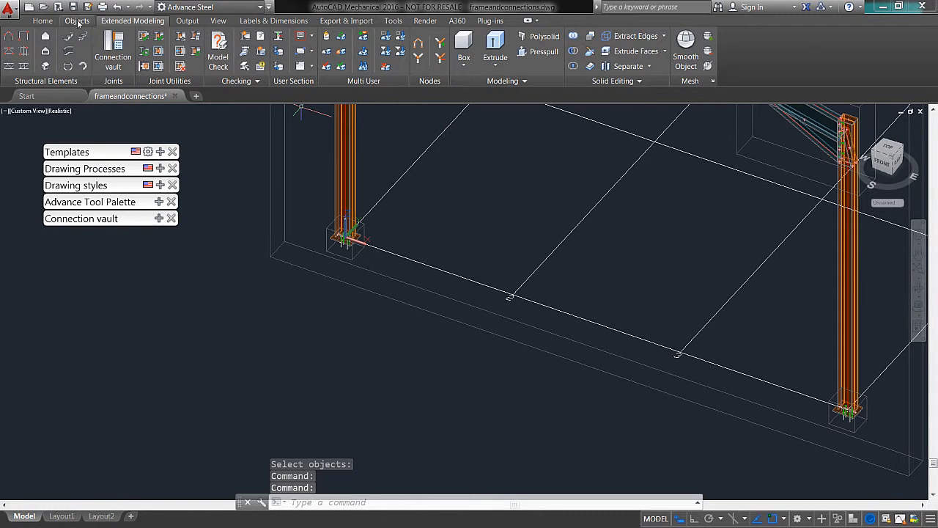
pyautogui.click(77, 21)
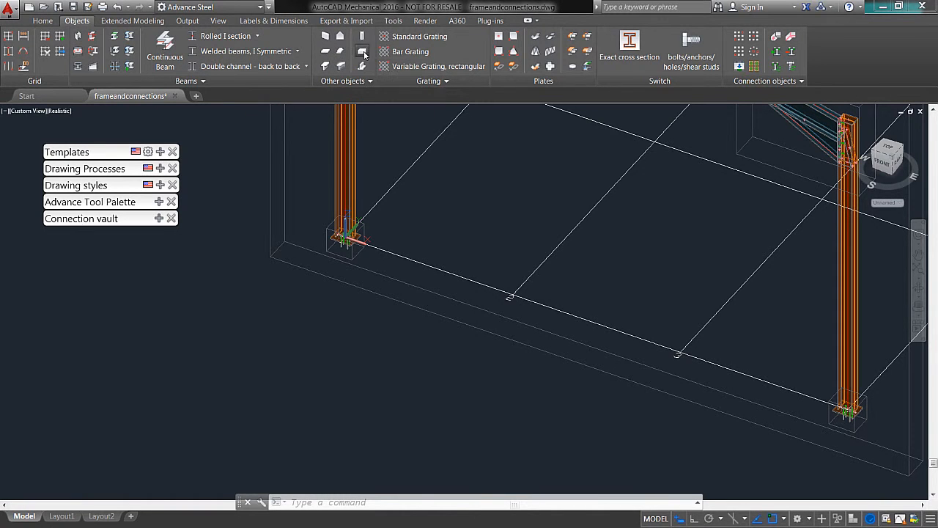
pyautogui.click(362, 52)
pyautogui.scroll(3, 395, 242)
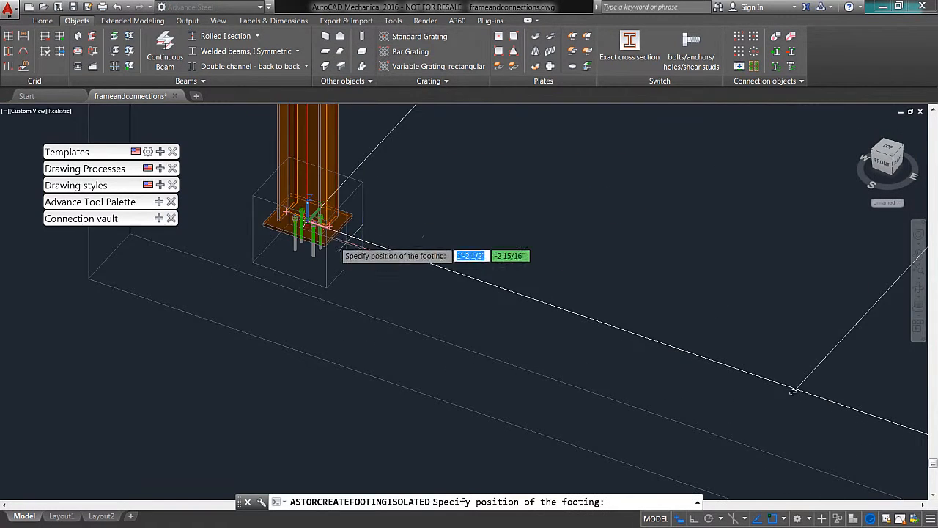
pyautogui.scroll(2, 328, 224)
pyautogui.click(315, 209)
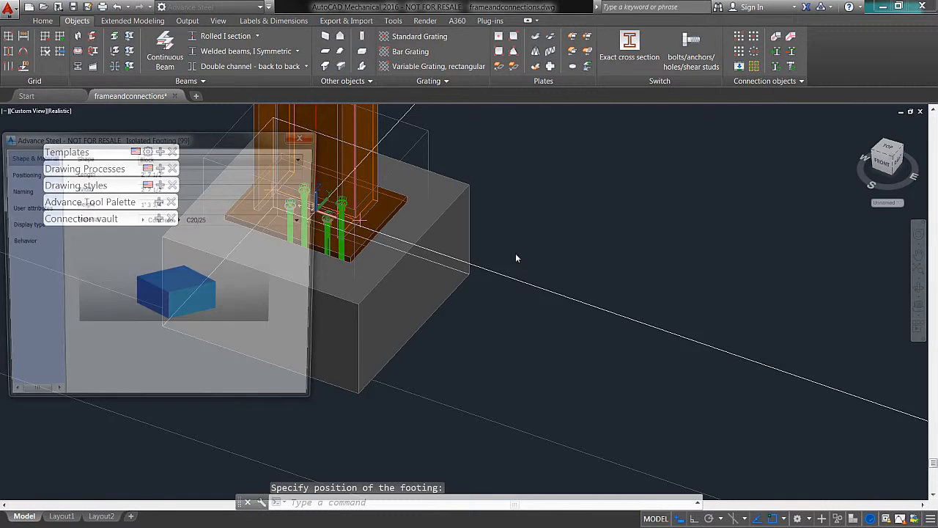
pyautogui.click(305, 137)
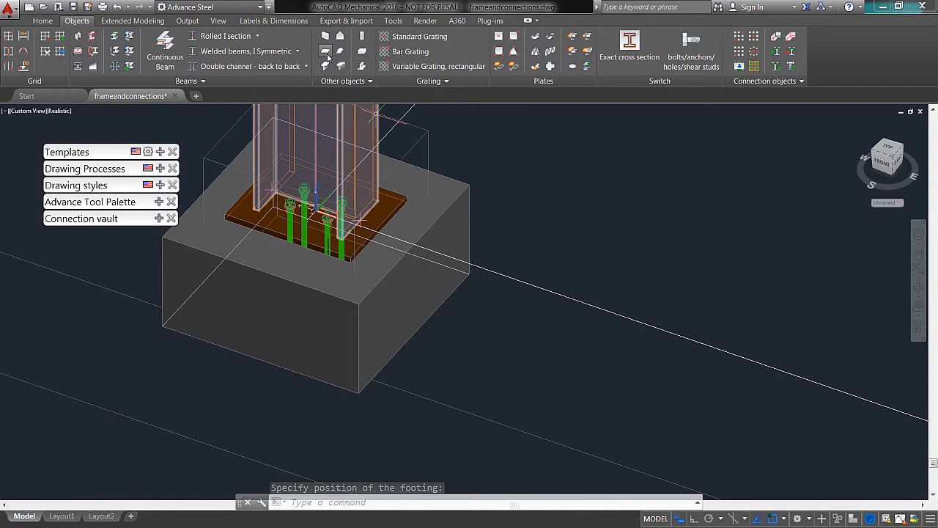
# Step: Place a second isolated block footing centred under the base plate of the opposite column, accepting the default dimensions
pyautogui.press('Return')
pyautogui.scroll(-5, 568, 192)
pyautogui.scroll(-2, 648, 233)
pyautogui.moveTo(653, 235); pyautogui.dragTo(106, 230, button='middle')
pyautogui.scroll(4, 605, 373)
pyautogui.scroll(4, 447, 379)
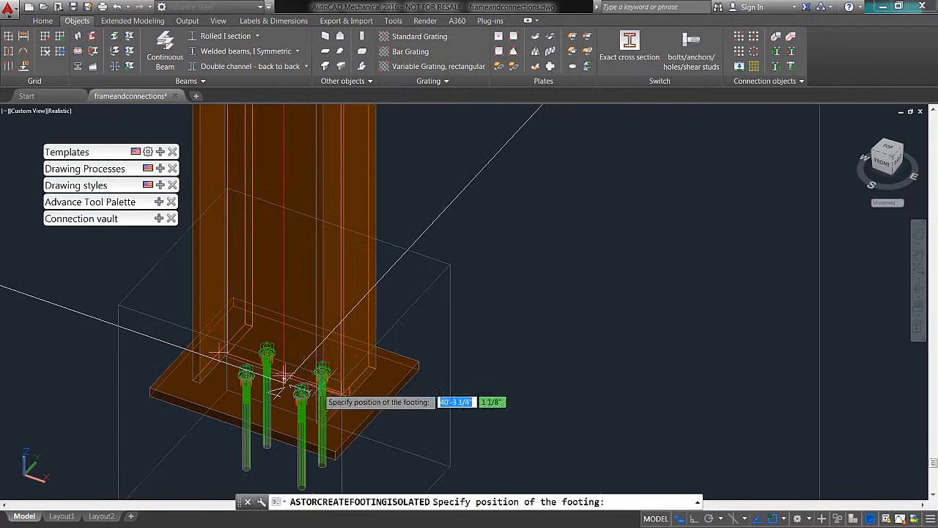
pyautogui.click(265, 377)
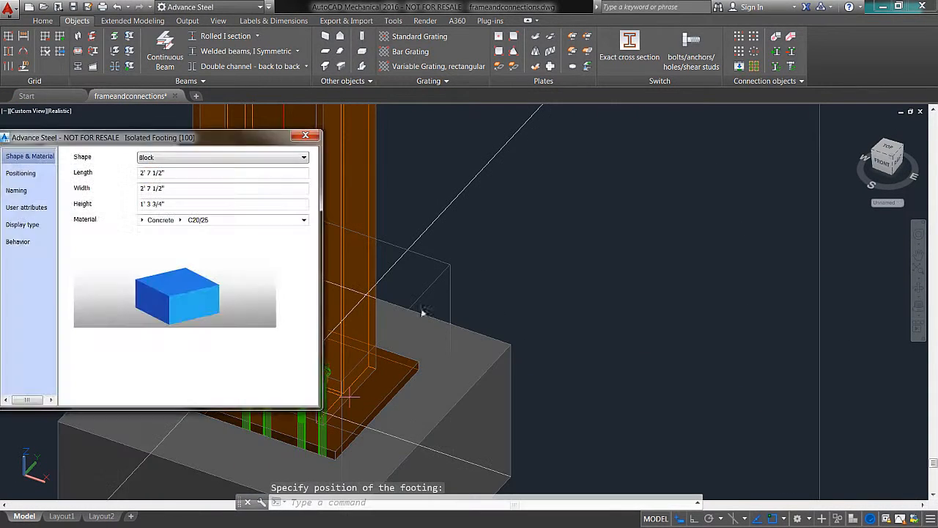
pyautogui.click(308, 135)
# Step: Examine the whole portal frame with its knee, apex, base plate and footing details
pyautogui.scroll(-6, 419, 266)
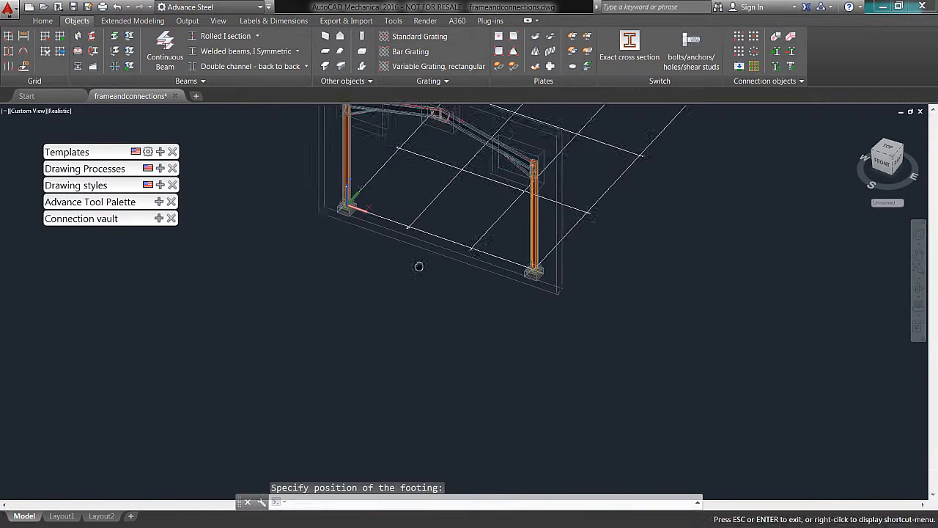
pyautogui.moveTo(418, 266); pyautogui.dragTo(370, 390, button='middle')
pyautogui.keyDown('shift'); pyautogui.moveTo(440, 283); pyautogui.dragTo(449, 247, button='middle'); pyautogui.keyUp('shift')
pyautogui.scroll(4, 319, 319)
pyautogui.moveTo(334, 325); pyautogui.dragTo(322, 320, button='middle')
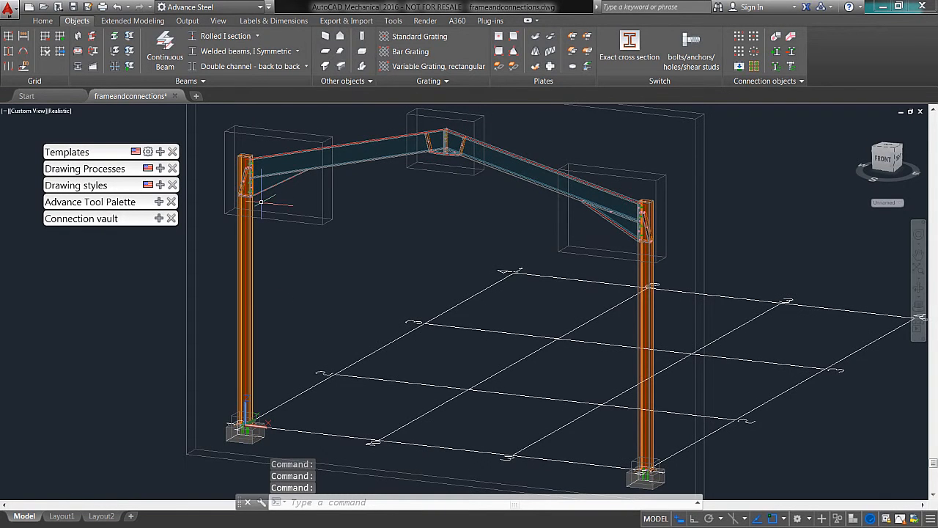
pyautogui.scroll(5, 264, 208)
pyautogui.moveTo(565, 236); pyautogui.dragTo(356, 365, button='middle')
pyautogui.scroll(-5, 503, 325)
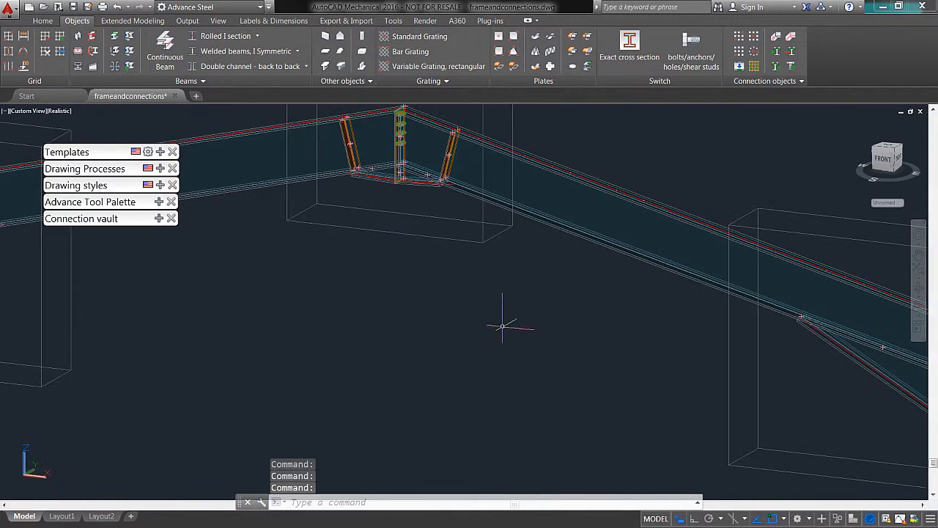
pyautogui.moveTo(513, 314); pyautogui.dragTo(584, 236, button='middle')
pyautogui.moveTo(464, 253); pyautogui.dragTo(426, 173, button='middle')
pyautogui.scroll(-2, 426, 181)
pyautogui.moveTo(423, 215); pyautogui.dragTo(384, 226, button='middle')
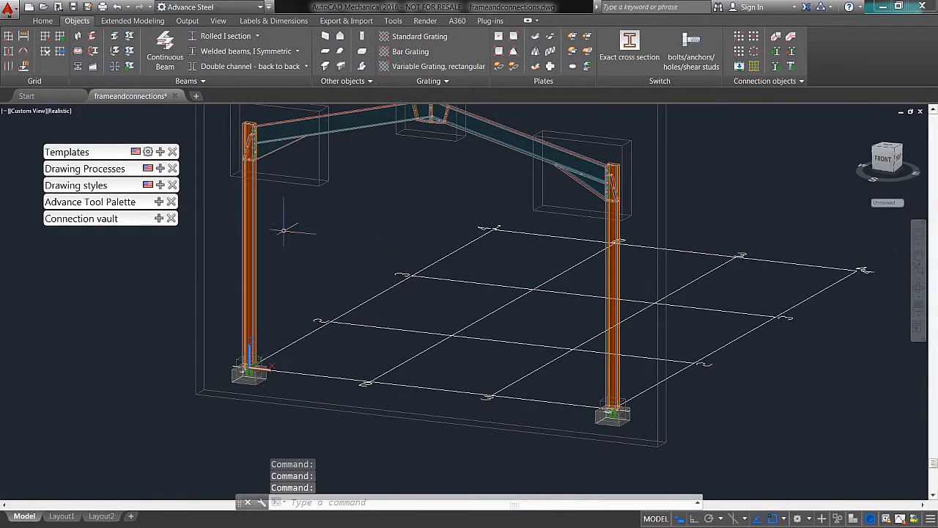
# Step: Start an Advanced copy and select both columns, both rafters and both footings of the portal frame as its objects
pyautogui.moveTo(165, 217)
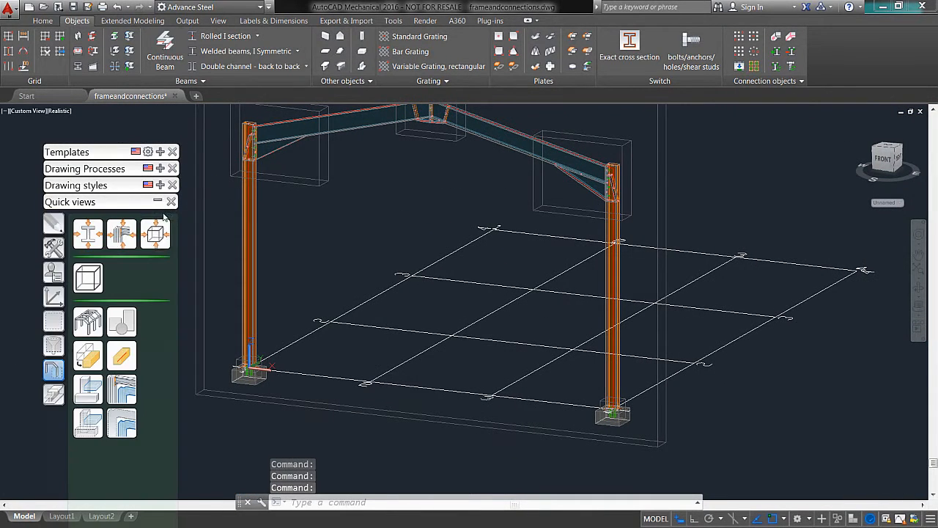
pyautogui.click(52, 249)
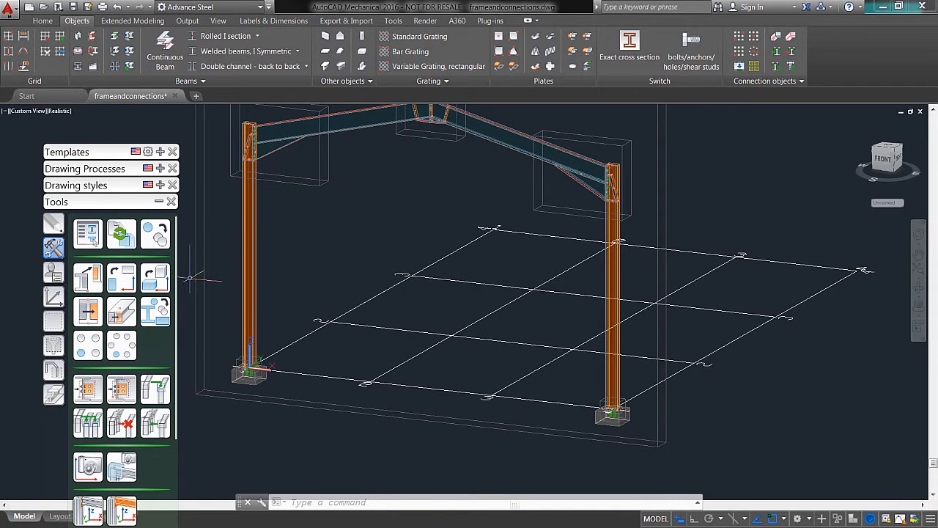
pyautogui.click(158, 242)
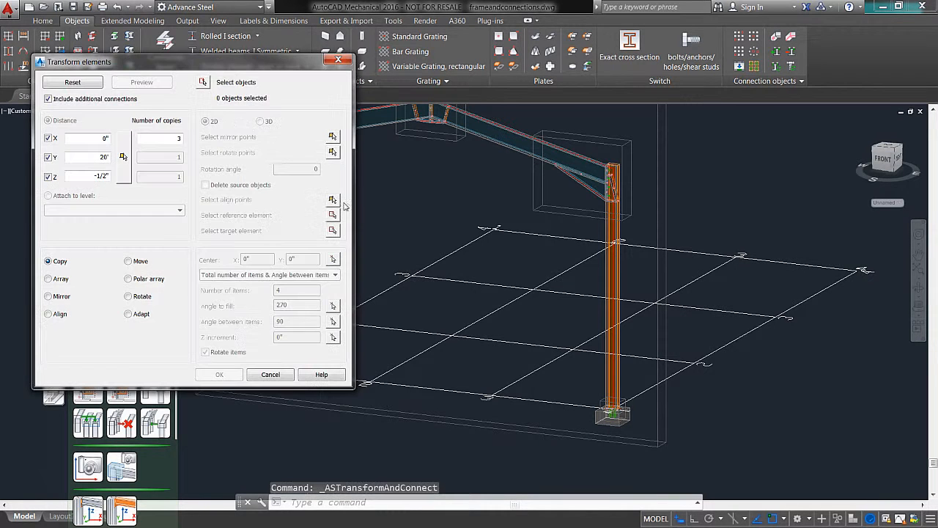
pyautogui.moveTo(234, 65); pyautogui.dragTo(197, 71)
pyautogui.click(165, 88)
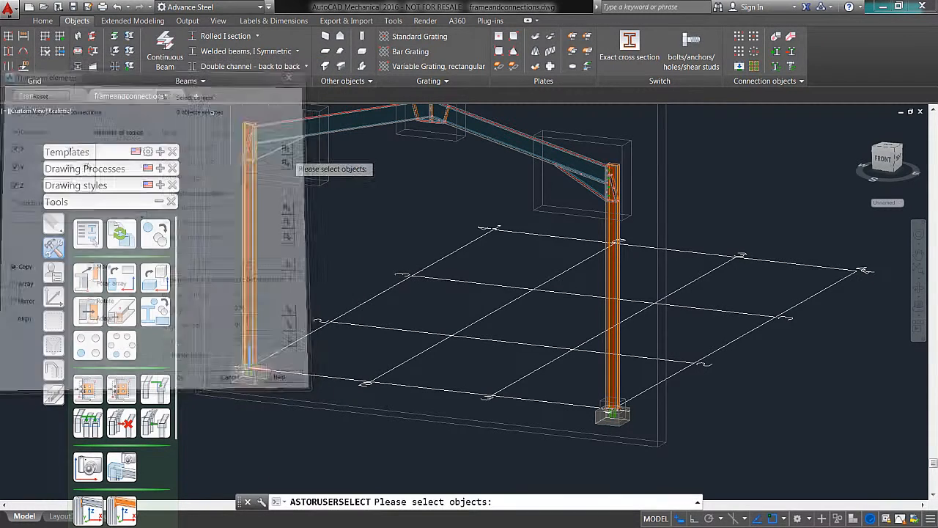
pyautogui.moveTo(375, 249); pyautogui.dragTo(415, 235, button='middle')
pyautogui.click(287, 366)
pyautogui.click(289, 293)
pyautogui.click(368, 107)
pyautogui.moveTo(412, 168); pyautogui.dragTo(361, 241, button='middle')
pyautogui.click(484, 201)
pyautogui.click(607, 331)
pyautogui.moveTo(629, 377); pyautogui.dragTo(624, 296, button='middle')
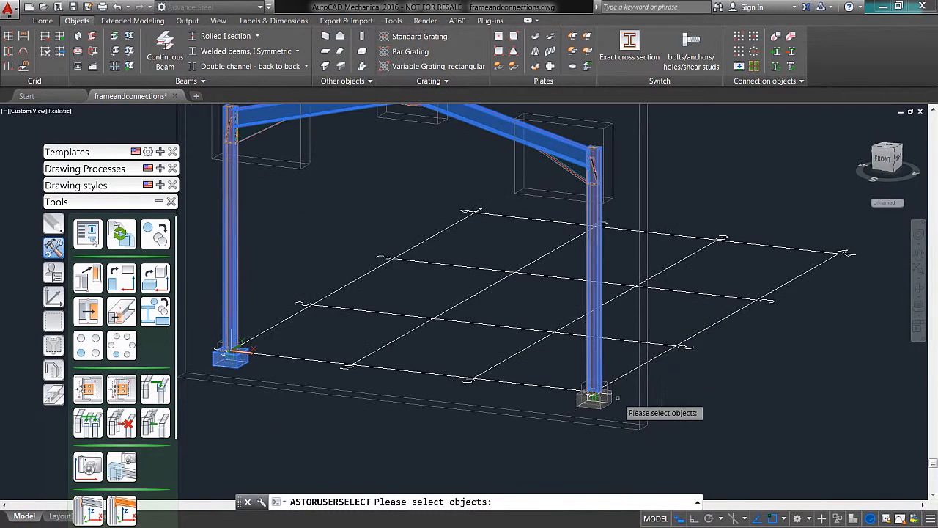
pyautogui.rightClick(324, 418)
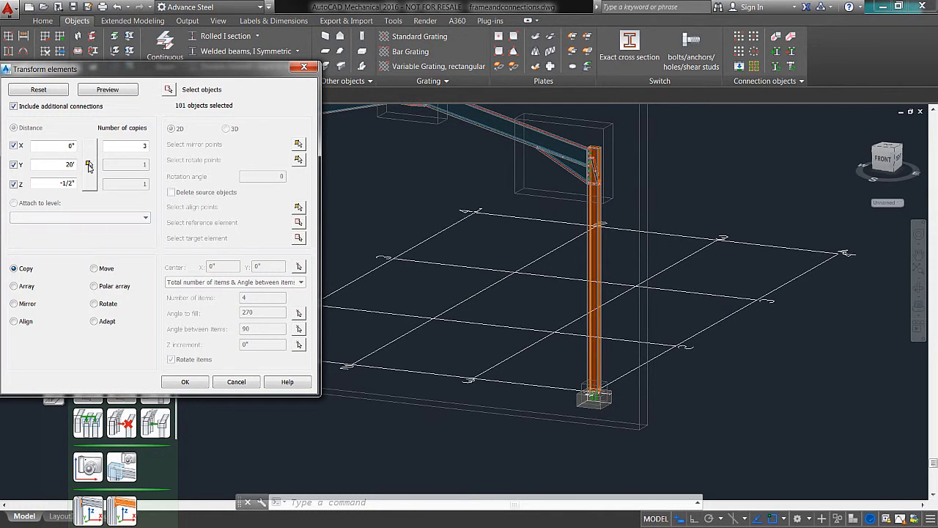
# Step: Define the copy distance as 20' along Y by picking the origin column's base point and the next grid intersection
pyautogui.click(88, 165)
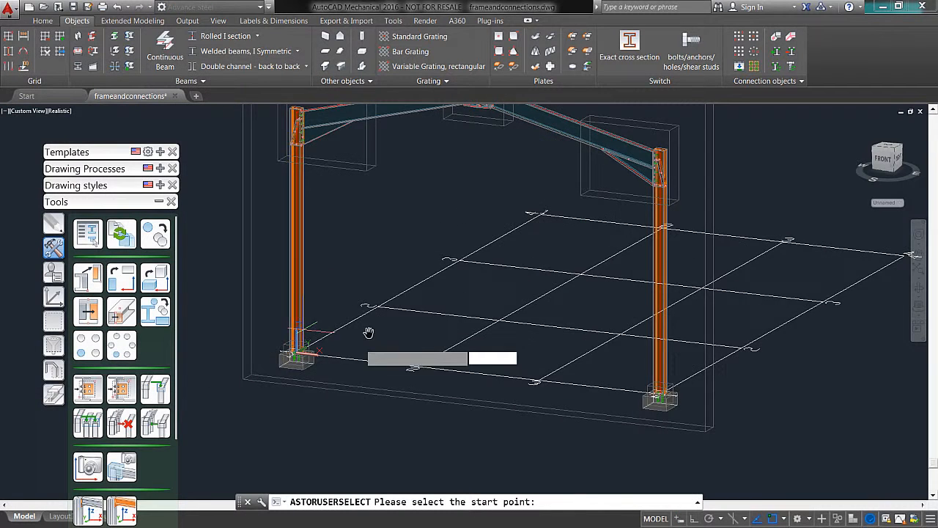
pyautogui.scroll(5, 323, 344)
pyautogui.scroll(3, 315, 351)
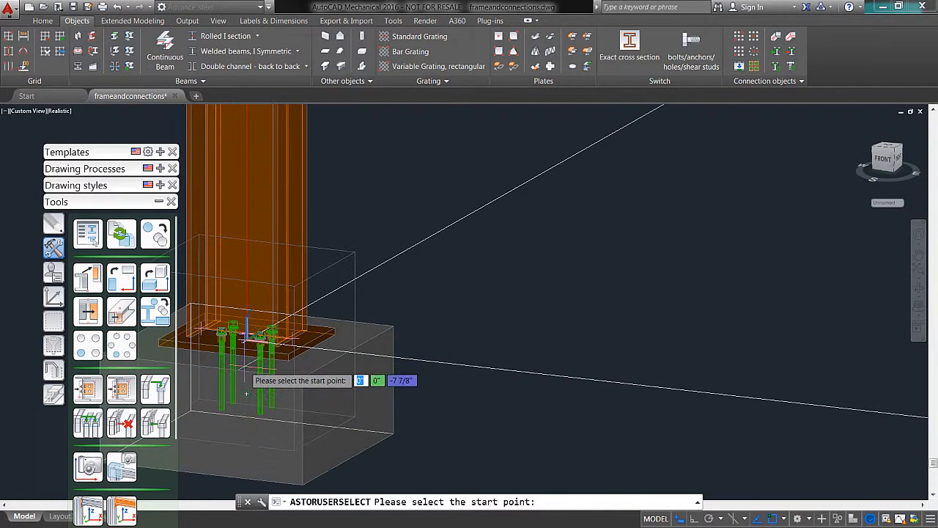
pyautogui.click(247, 336)
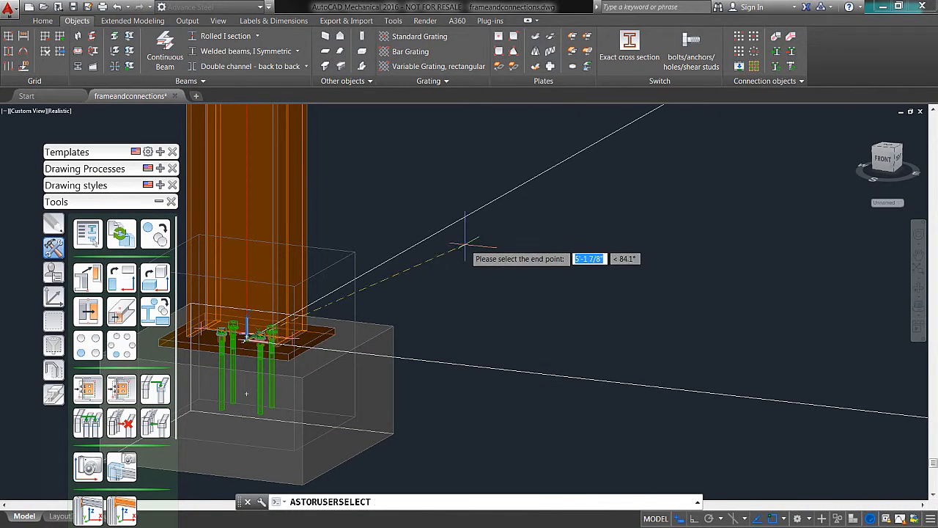
pyautogui.scroll(-3, 464, 242)
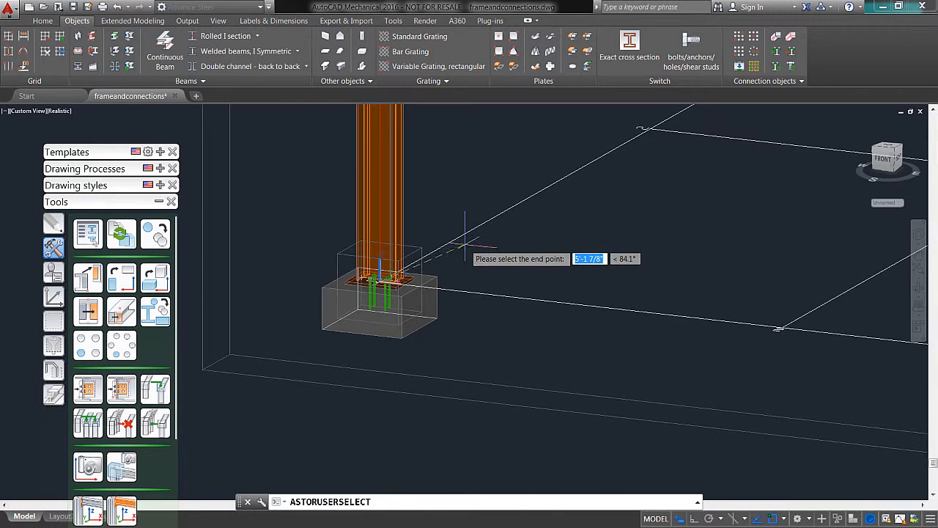
pyautogui.click(642, 129)
pyautogui.moveTo(142, 81); pyautogui.dragTo(168, 78)
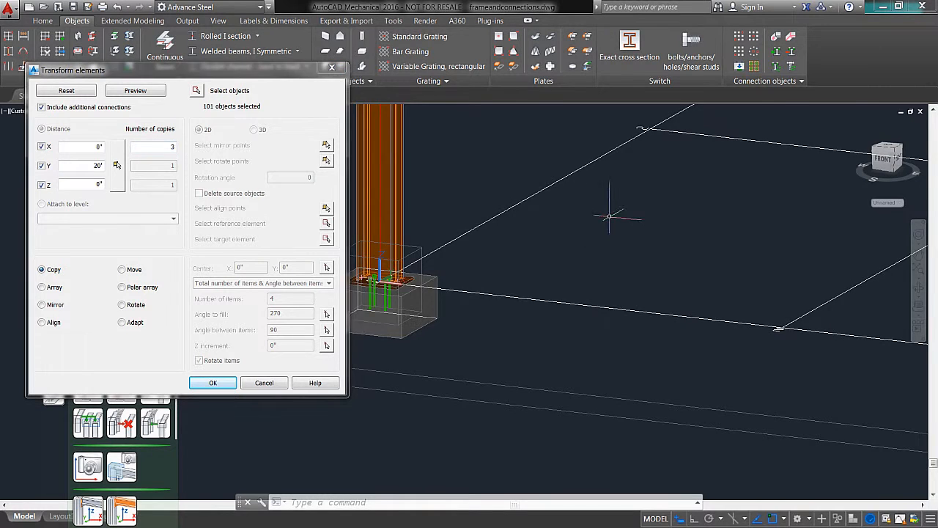
# Step: Preview and accept three copies of the portal frame at 20' spacing along Y
pyautogui.scroll(-4, 623, 217)
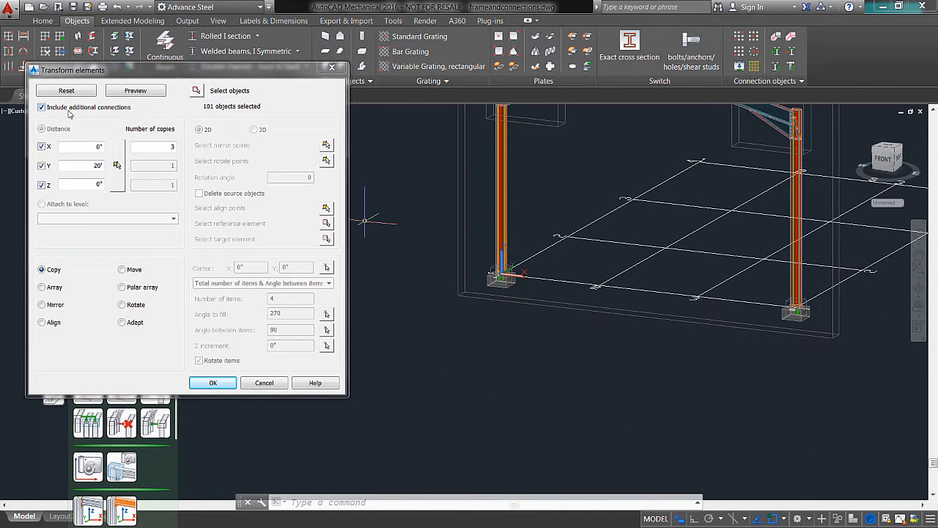
pyautogui.click(136, 91)
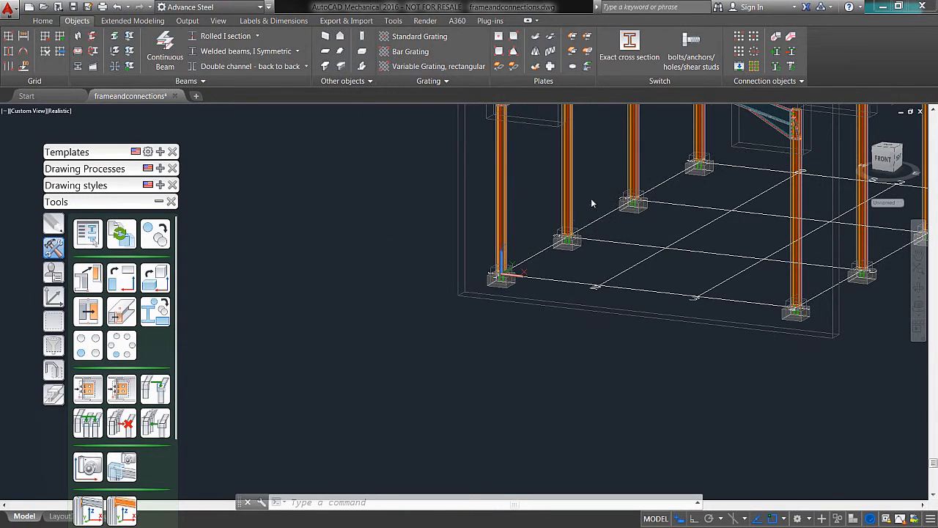
pyautogui.moveTo(590, 198); pyautogui.dragTo(409, 377, button='middle')
pyautogui.moveTo(540, 369)
pyautogui.keyDown('shift'); pyautogui.mouseDown(button='middle')
pyautogui.moveTo(515, 362)
pyautogui.moveTo(526, 372)
pyautogui.mouseUp(button='middle'); pyautogui.keyUp('shift')
pyautogui.click(53, 37)
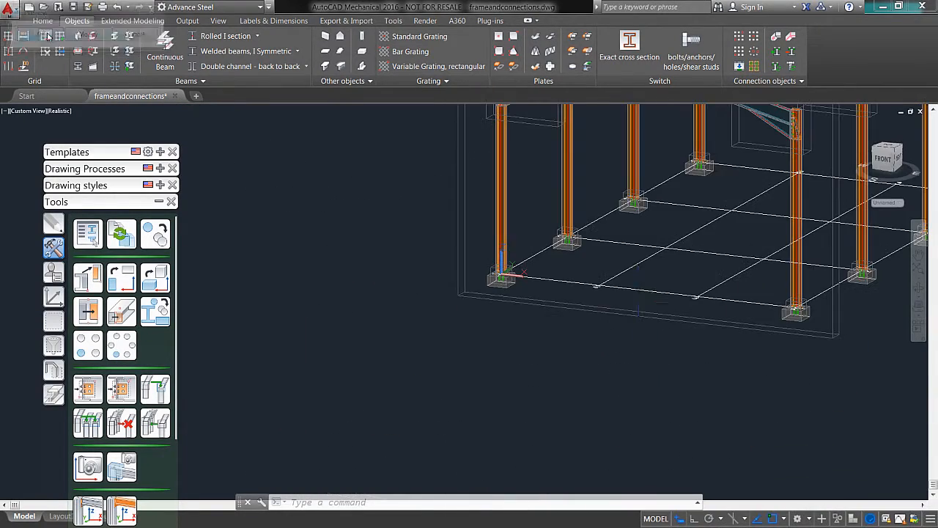
# Step: Examine the row of copied frames and the base plate, anchors and footing of the end column
pyautogui.keyDown('shift'); pyautogui.moveTo(655, 265); pyautogui.dragTo(620, 316, button='middle'); pyautogui.keyUp('shift')
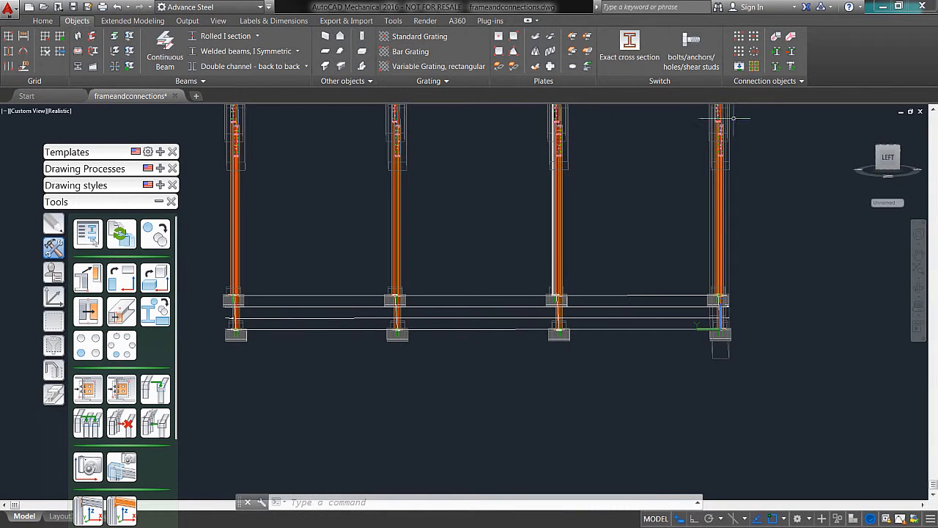
pyautogui.keyDown('shift'); pyautogui.moveTo(682, 260); pyautogui.dragTo(647, 271, button='middle'); pyautogui.keyUp('shift')
pyautogui.scroll(6, 647, 271)
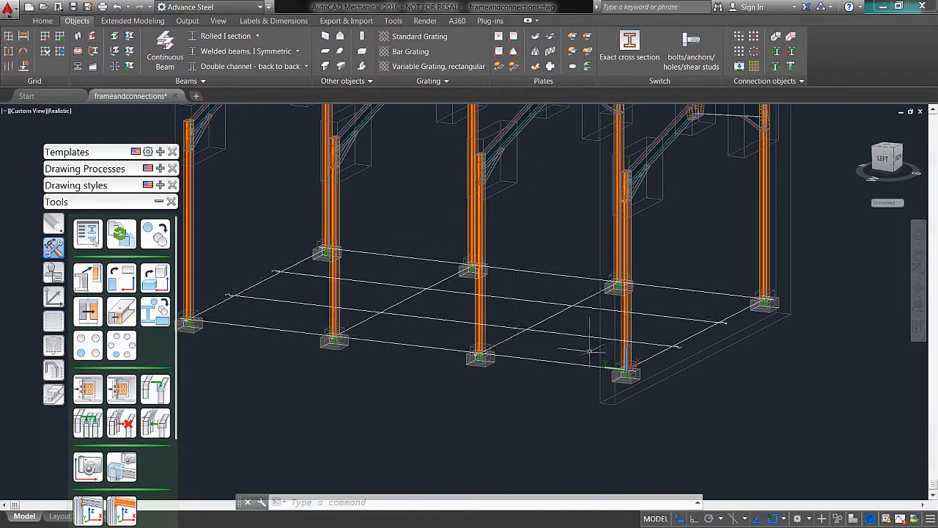
pyautogui.keyDown('shift'); pyautogui.moveTo(616, 320); pyautogui.dragTo(584, 357, button='middle'); pyautogui.keyUp('shift')
pyautogui.scroll(3, 689, 345)
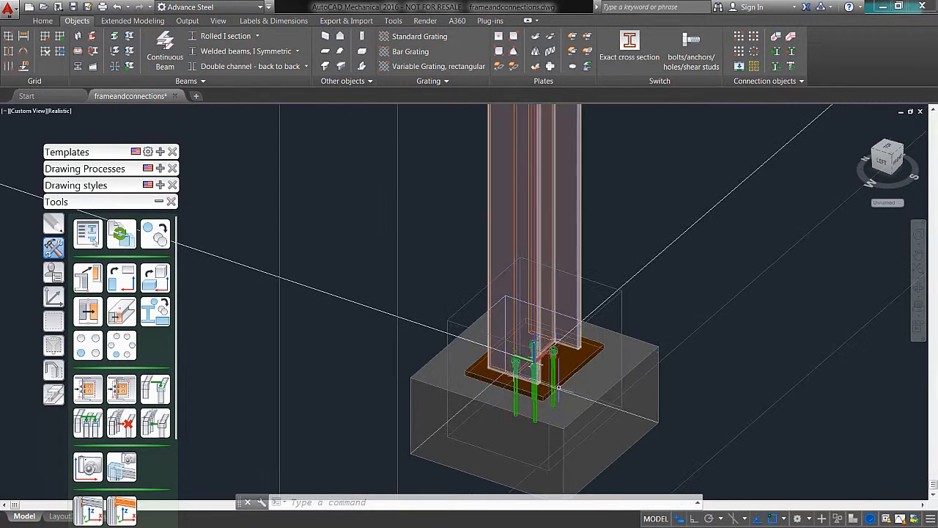
pyautogui.keyDown('shift'); pyautogui.moveTo(677, 396); pyautogui.dragTo(719, 384, button='middle'); pyautogui.keyUp('shift')
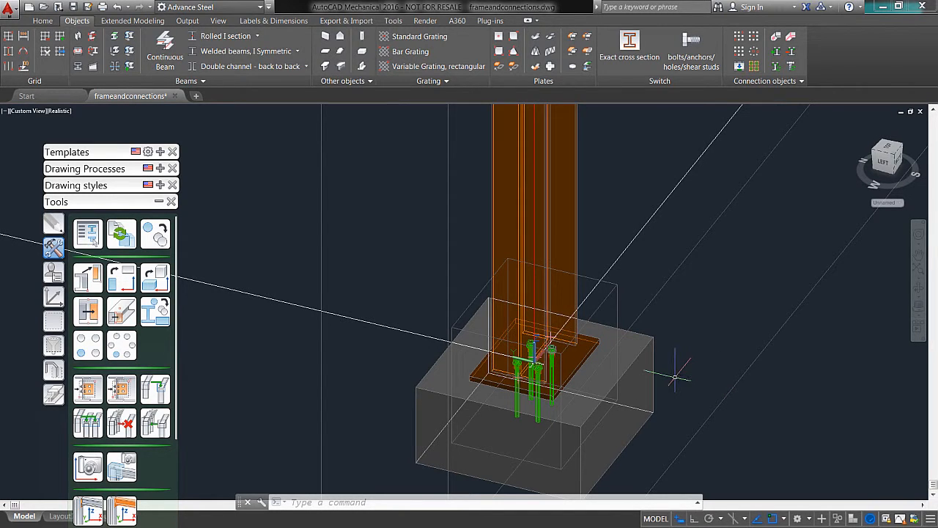
pyautogui.scroll(5, 534, 358)
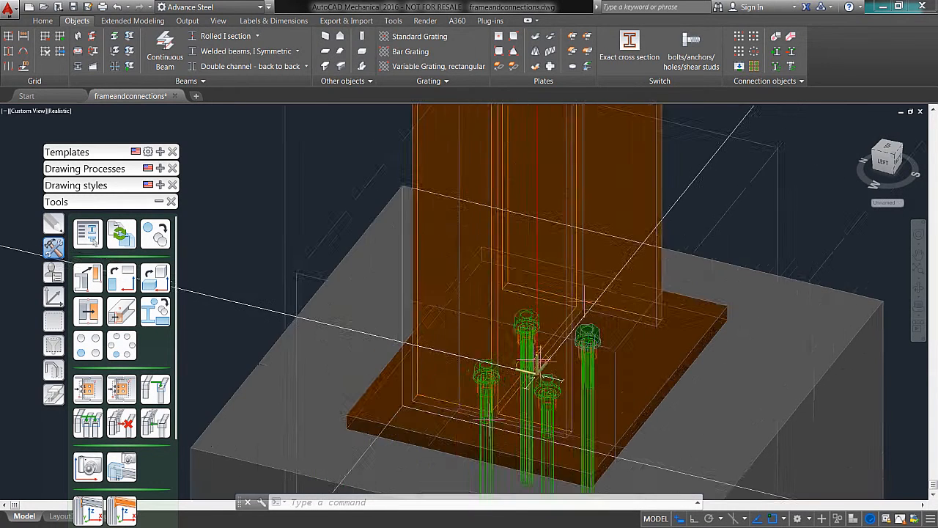
pyautogui.scroll(-10, 531, 357)
pyautogui.moveTo(495, 156); pyautogui.dragTo(476, 236, button='middle')
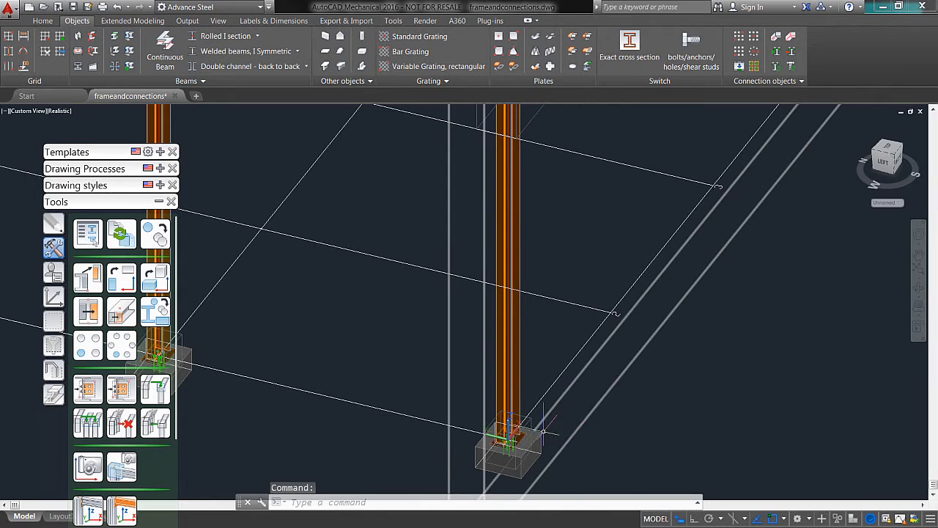
pyautogui.scroll(2, 544, 431)
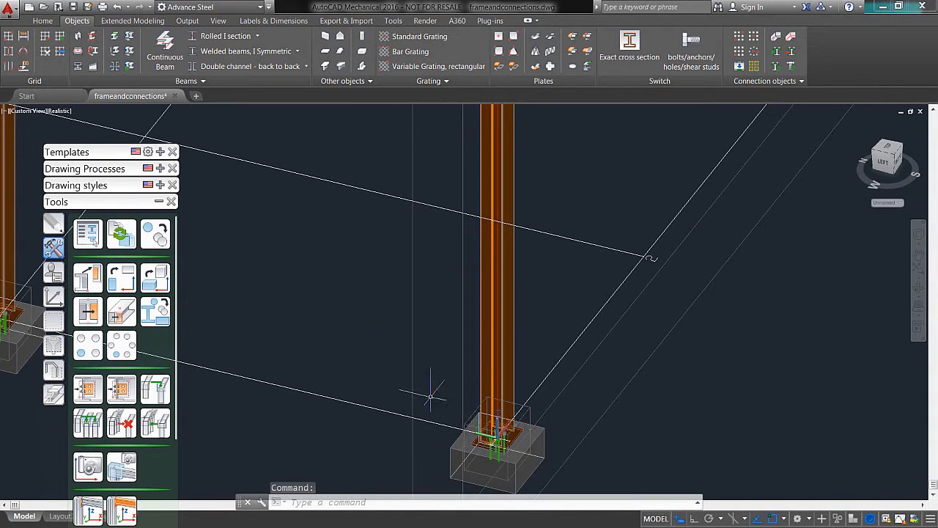
pyautogui.click(499, 425)
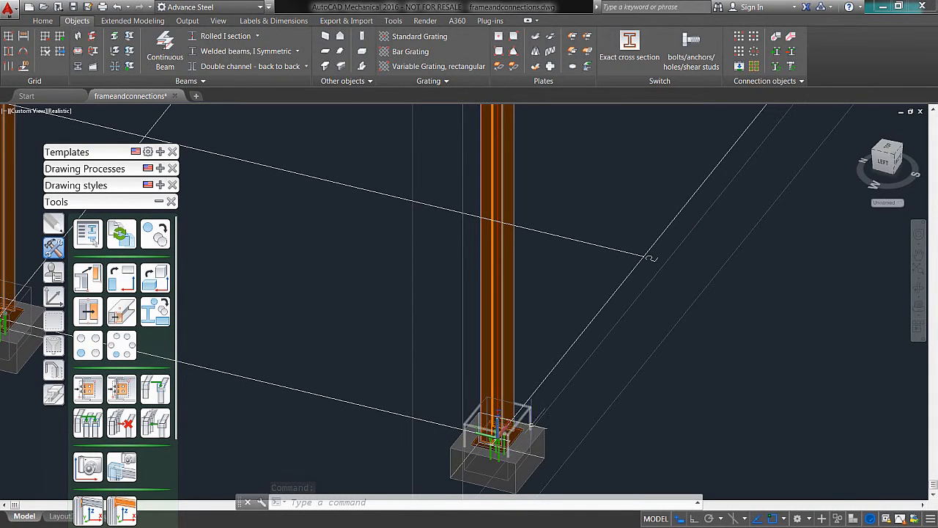
pyautogui.scroll(-3, 497, 378)
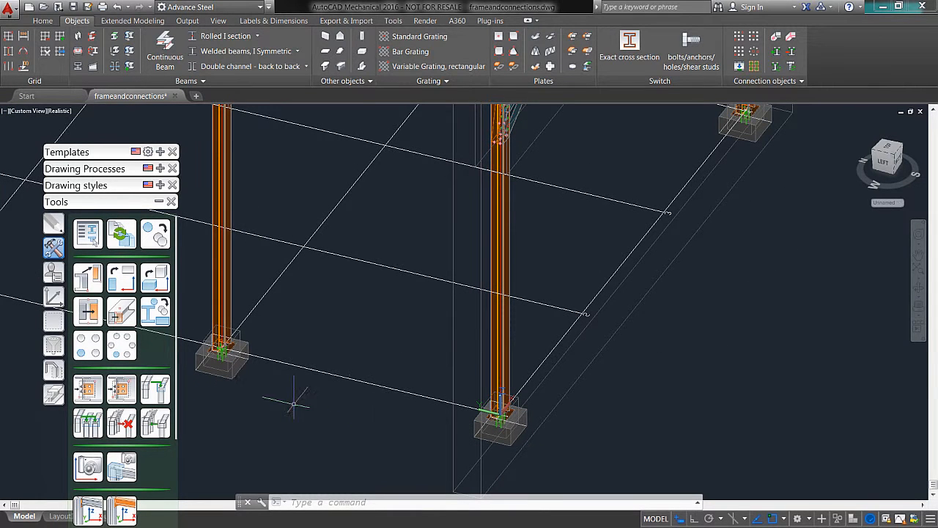
# Step: Rotate the UCS about X and about Y so its XY plane lies in the side wall of the building
pyautogui.click(53, 298)
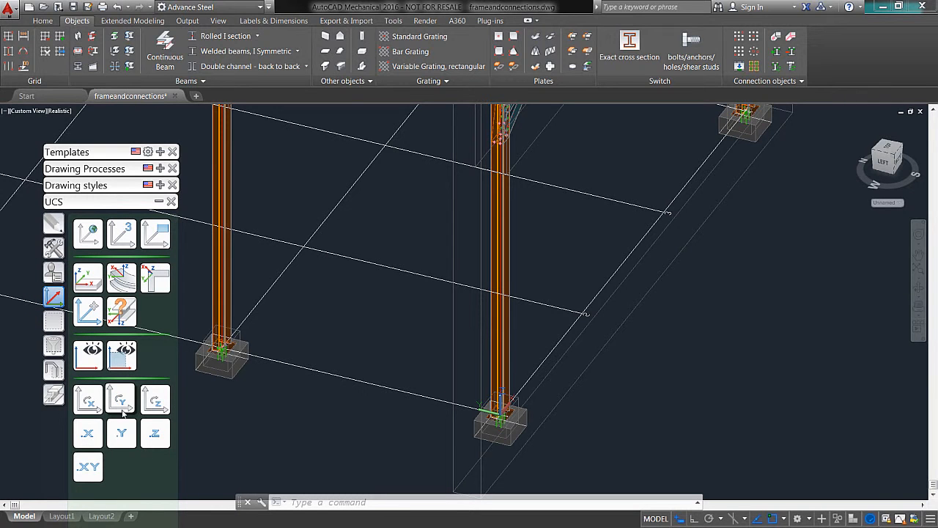
pyautogui.click(86, 399)
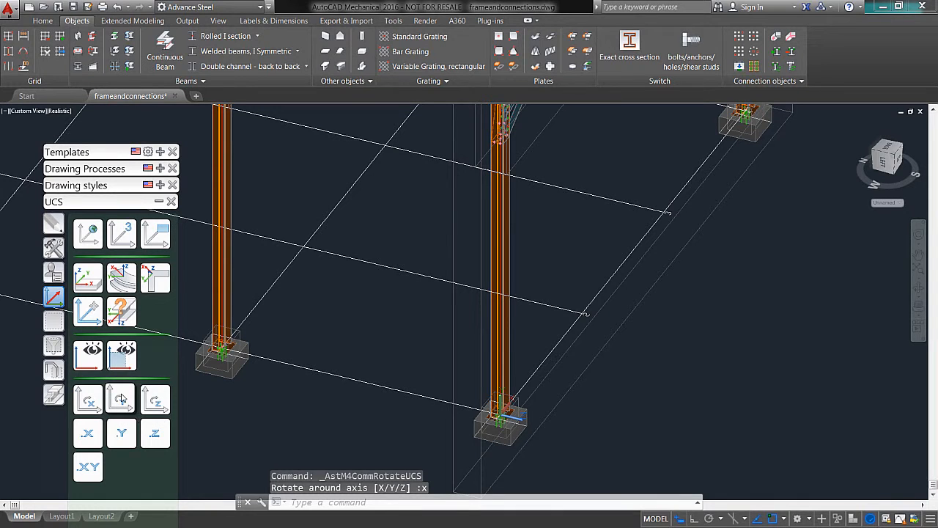
pyautogui.click(122, 398)
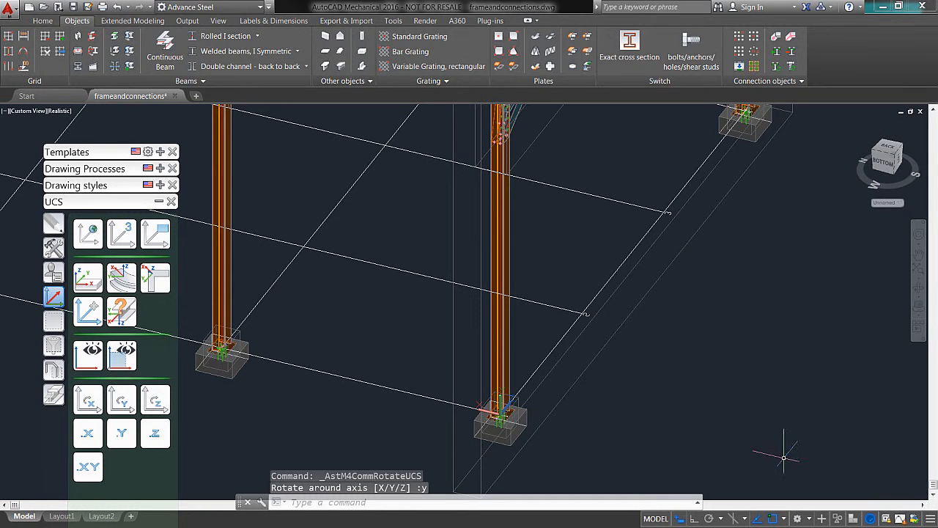
pyautogui.keyDown('shift'); pyautogui.moveTo(704, 435); pyautogui.dragTo(737, 393, button='middle'); pyautogui.keyUp('shift')
pyautogui.moveTo(601, 398); pyautogui.dragTo(666, 409, button='middle')
# Step: Collapse the tool palette, open and collapse the Connection vault, and move the palettes clear of the frames
pyautogui.click(159, 203)
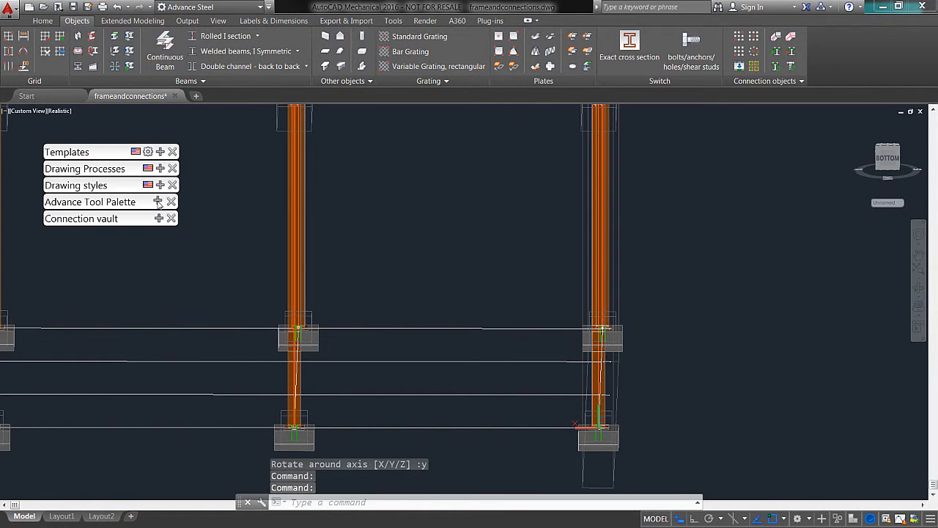
pyautogui.click(157, 219)
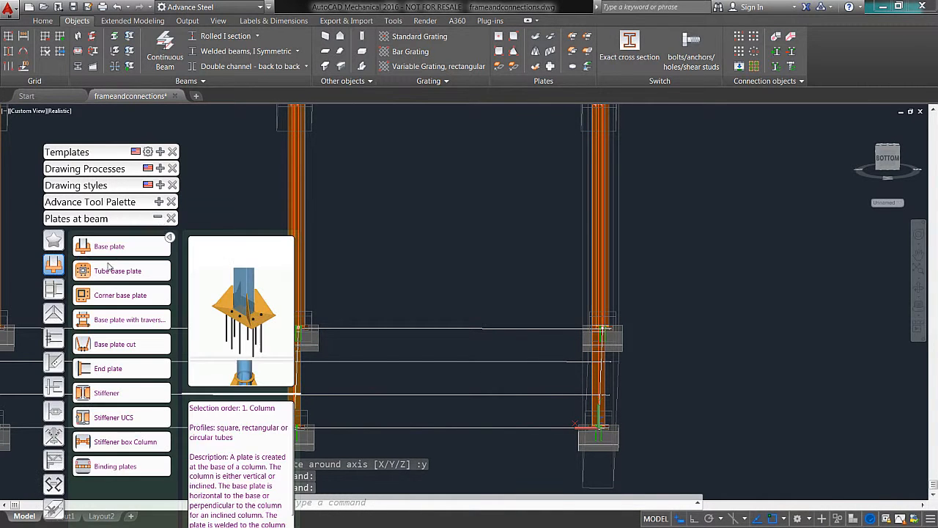
pyautogui.click(159, 218)
pyautogui.moveTo(115, 158); pyautogui.dragTo(76, 194)
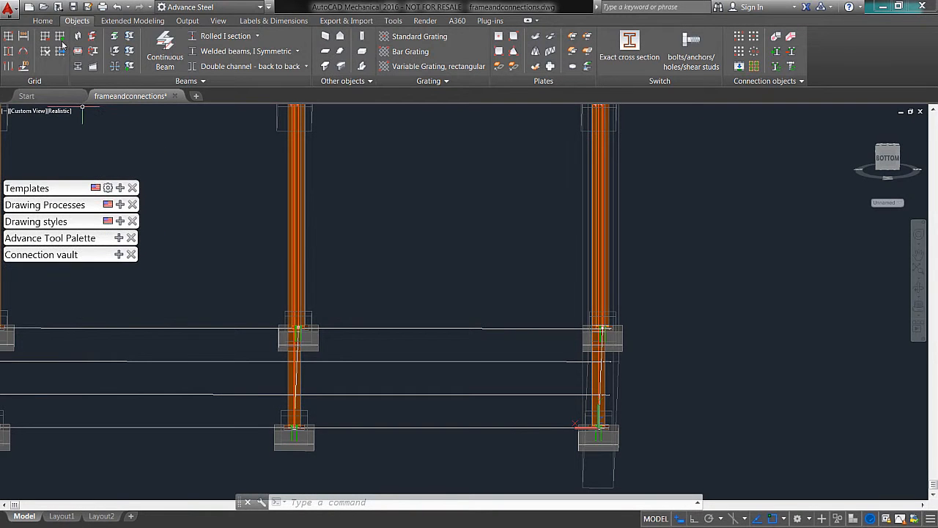
pyautogui.click(130, 20)
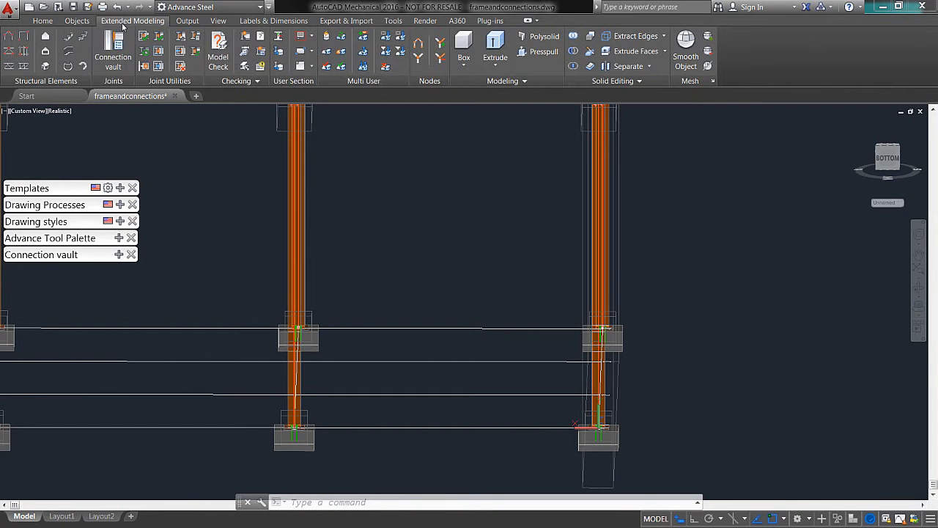
pyautogui.click(8, 54)
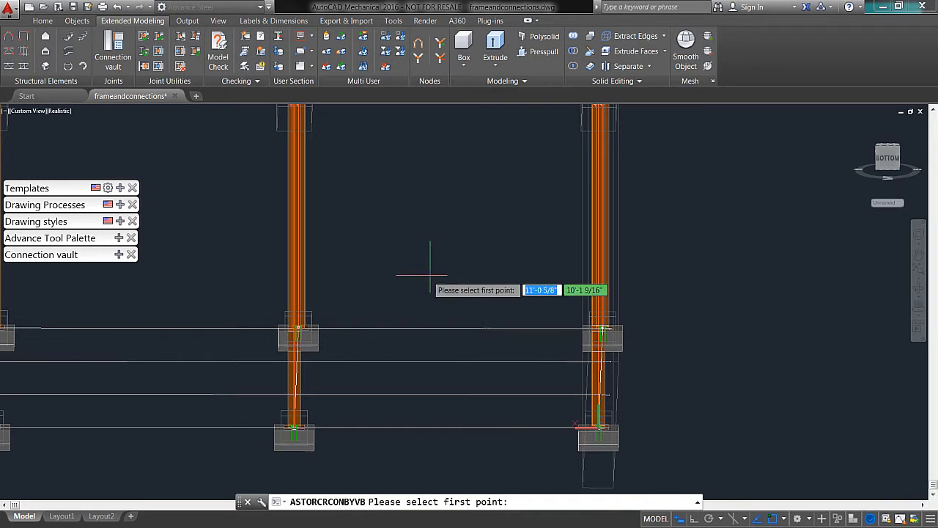
pyautogui.click(857, 123)
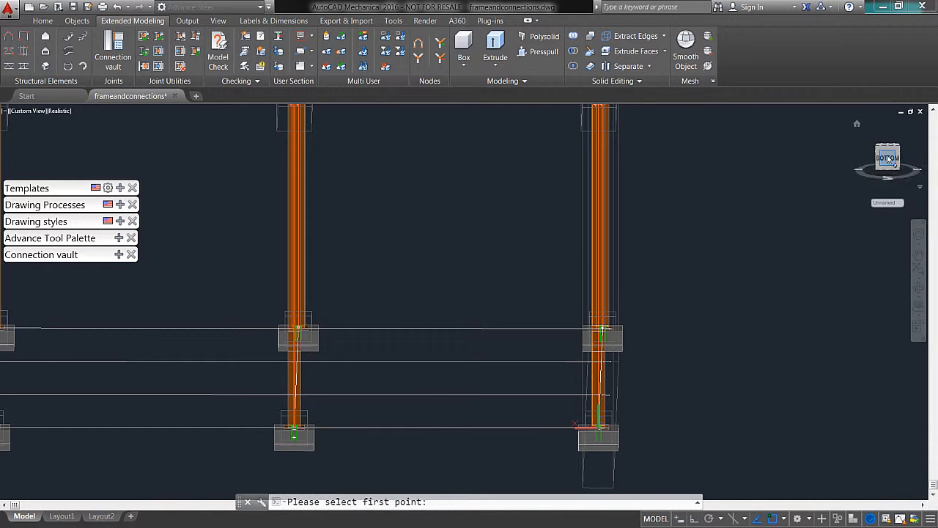
pyautogui.scroll(6, 540, 314)
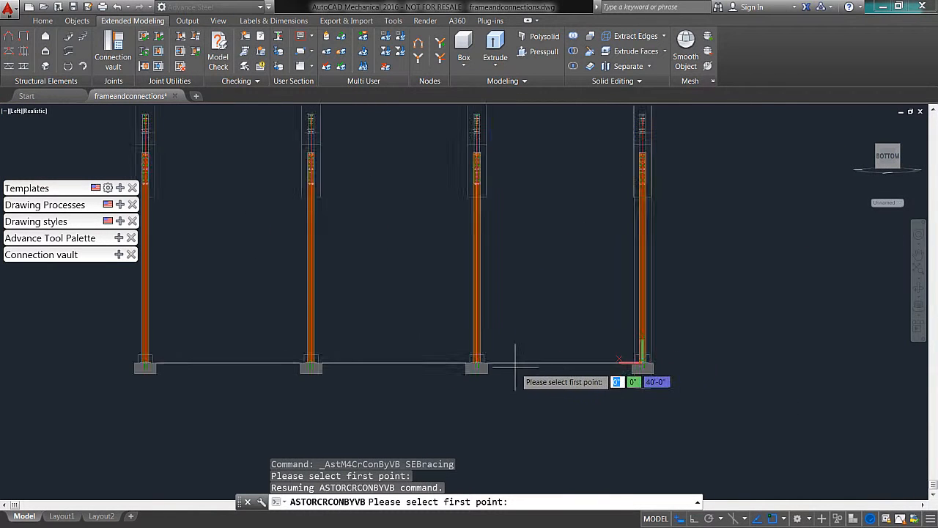
pyautogui.keyDown('shift'); pyautogui.rightClick(542, 284); pyautogui.keyUp('shift')
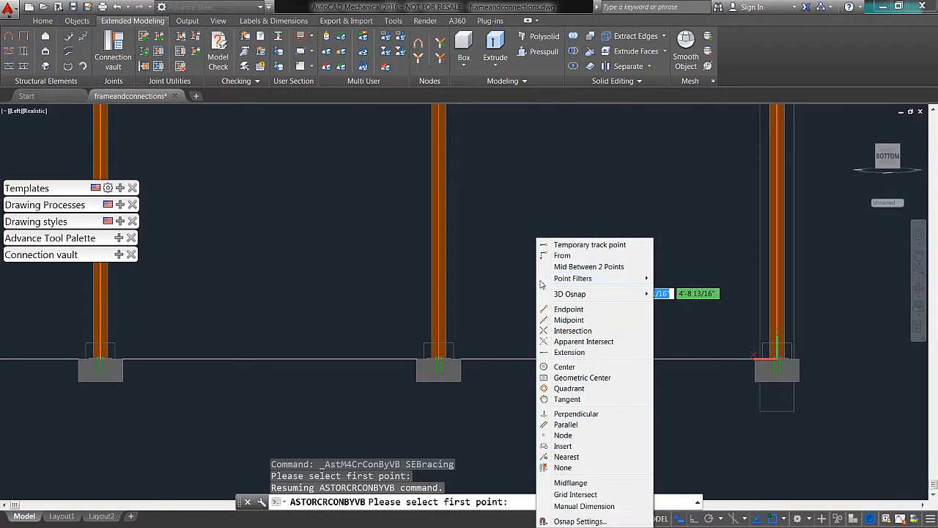
pyautogui.click(582, 437)
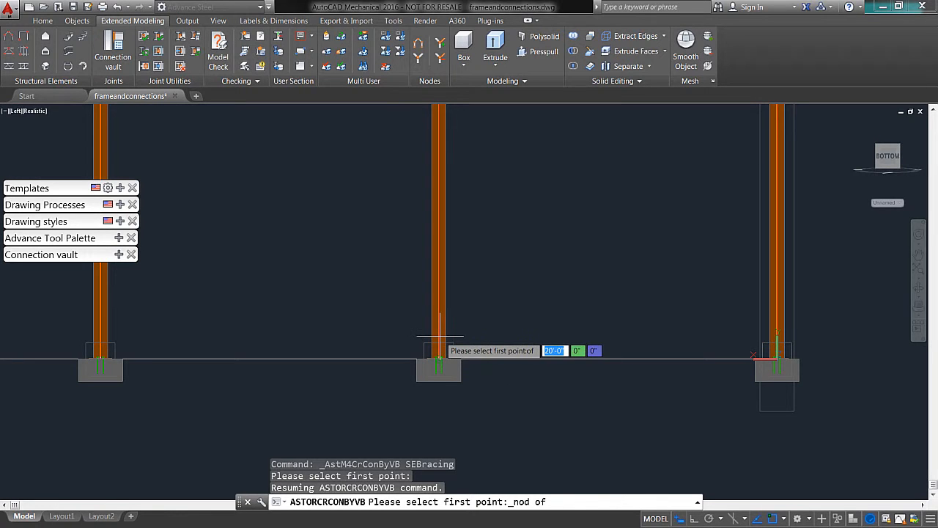
pyautogui.write('2')
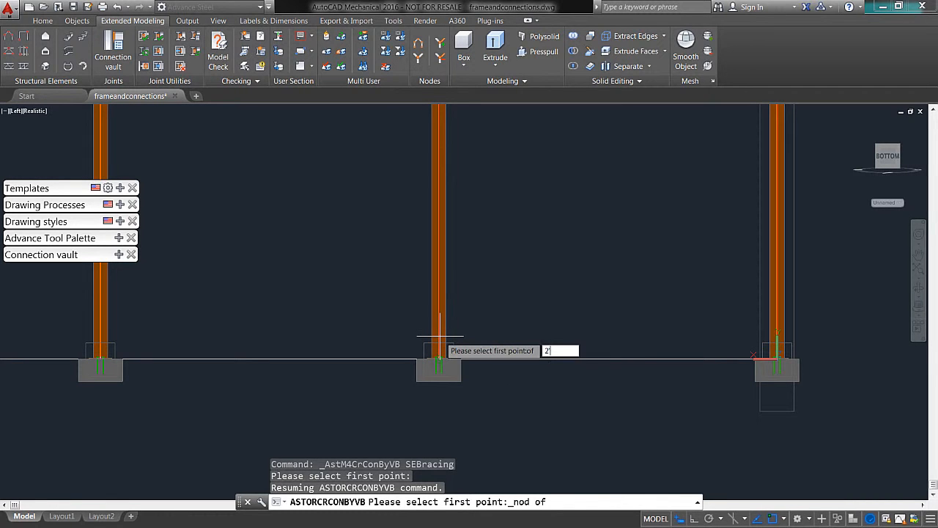
pyautogui.write("'")
pyautogui.press('Return')
pyautogui.scroll(5, 593, 262)
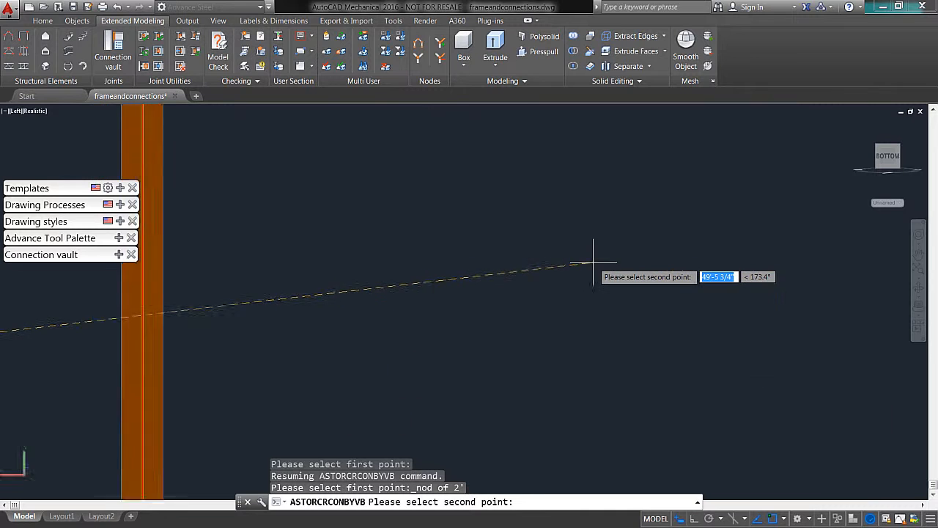
pyautogui.scroll(-5, 593, 262)
pyautogui.press('Escape')
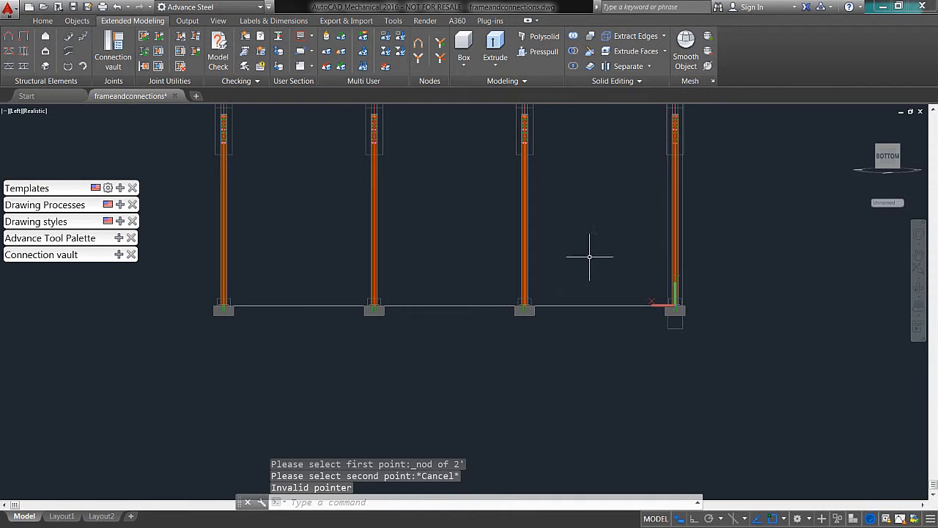
# Step: Start a structural bracing with its first point 2' above the base of the column next to the end column
pyautogui.moveTo(589, 257); pyautogui.dragTo(556, 282, button='middle')
pyautogui.click(30, 67)
pyautogui.scroll(2, 553, 379)
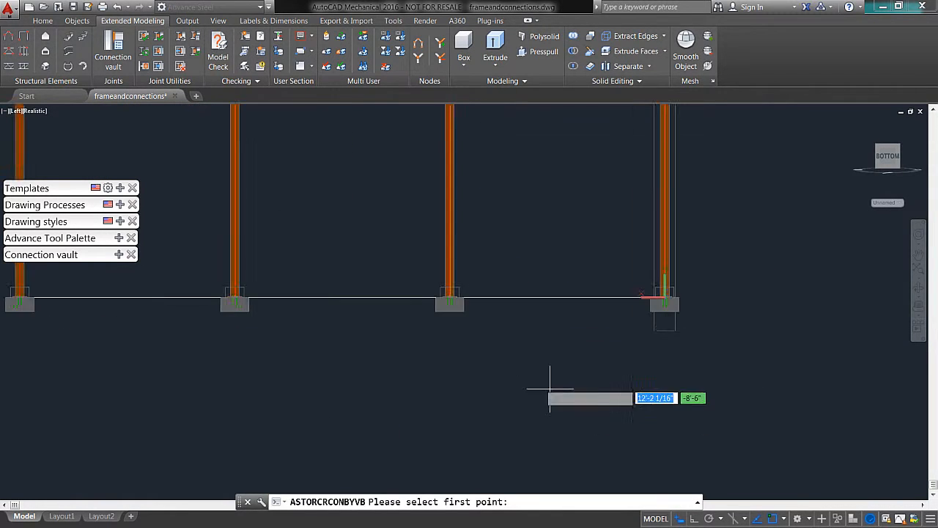
pyautogui.scroll(4, 454, 297)
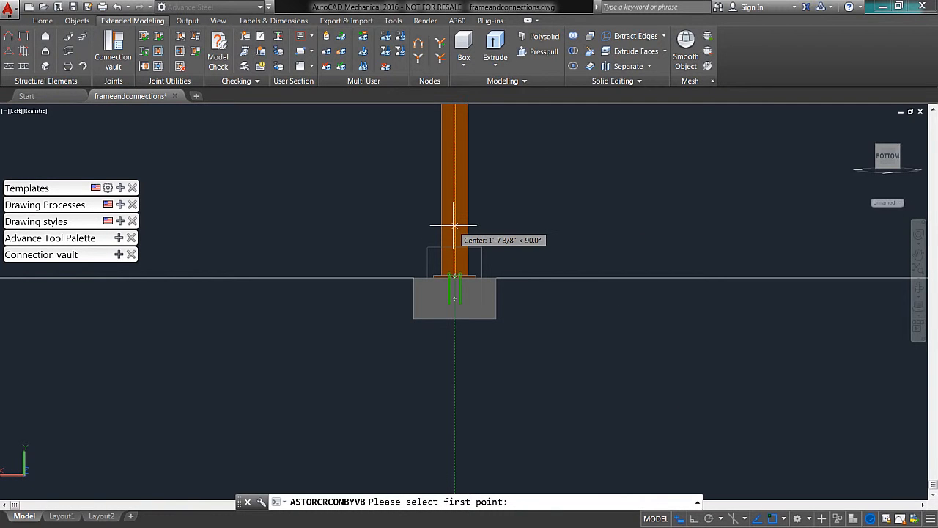
pyautogui.write("2'")
pyautogui.press('Return')
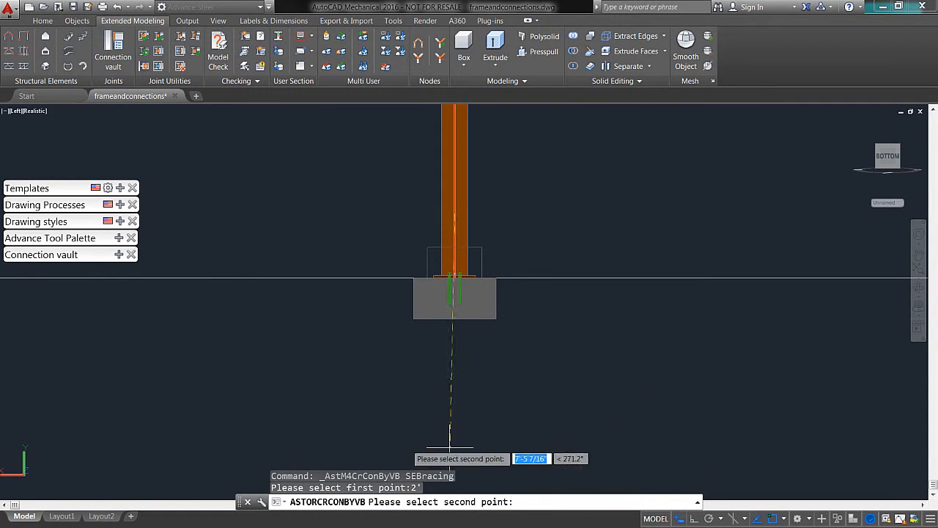
# Step: Place the bracing's second point 6' below the end column's top, keeping the default properties
pyautogui.scroll(-5, 697, 176)
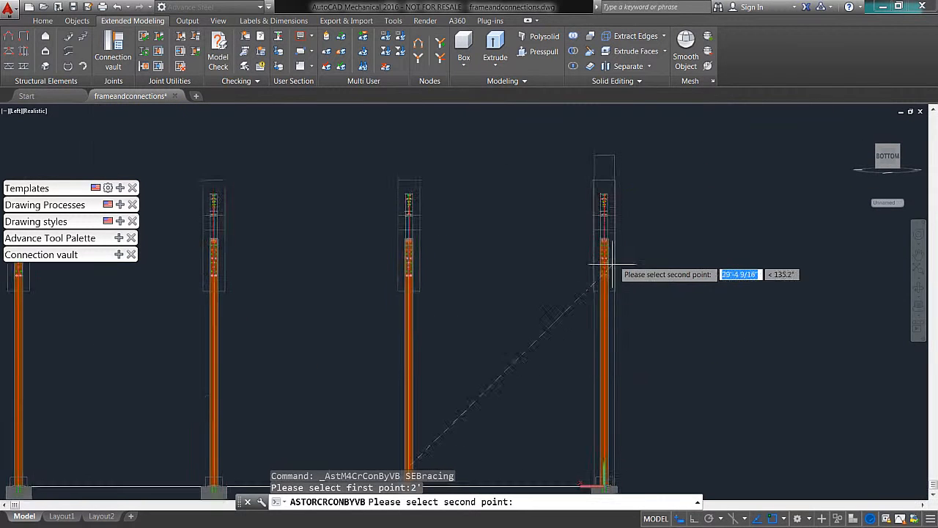
pyautogui.scroll(6, 604, 266)
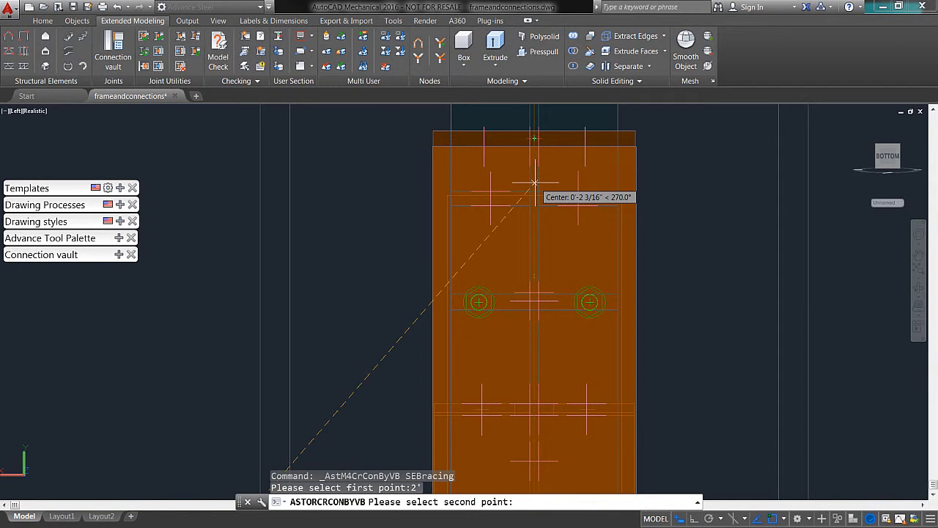
pyautogui.write('6')
pyautogui.press('Return')
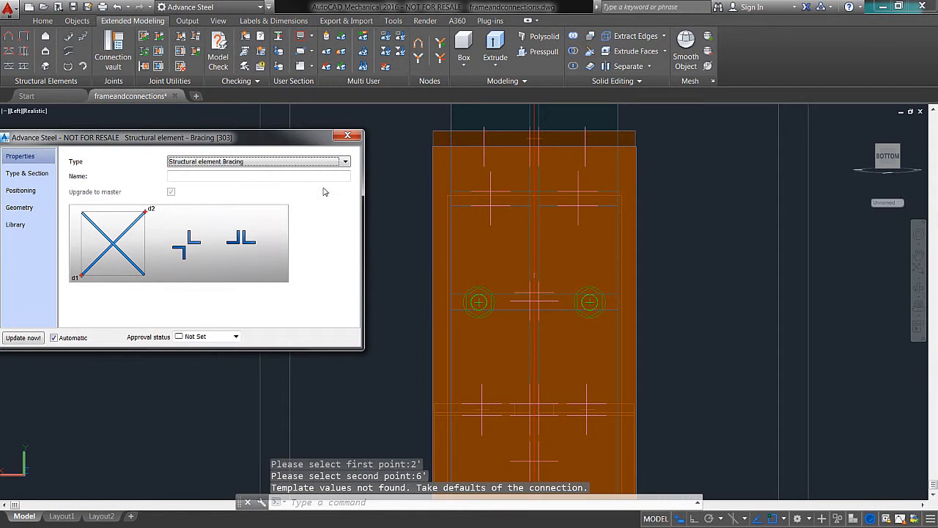
pyautogui.keyDown('shift'); pyautogui.moveTo(398, 267); pyautogui.dragTo(448, 286, button='middle'); pyautogui.keyUp('shift')
pyautogui.keyDown('shift'); pyautogui.moveTo(552, 323); pyautogui.dragTo(695, 155, button='middle'); pyautogui.keyUp('shift')
pyautogui.moveTo(539, 265); pyautogui.dragTo(589, 228, button='middle')
# Step: Undo the recent actions and delete the cross bracing between the two side-wall columns
pyautogui.hotkey('ctrl', 'z')
pyautogui.hotkey('ctrl', 'z')
pyautogui.hotkey('ctrl', 'z')
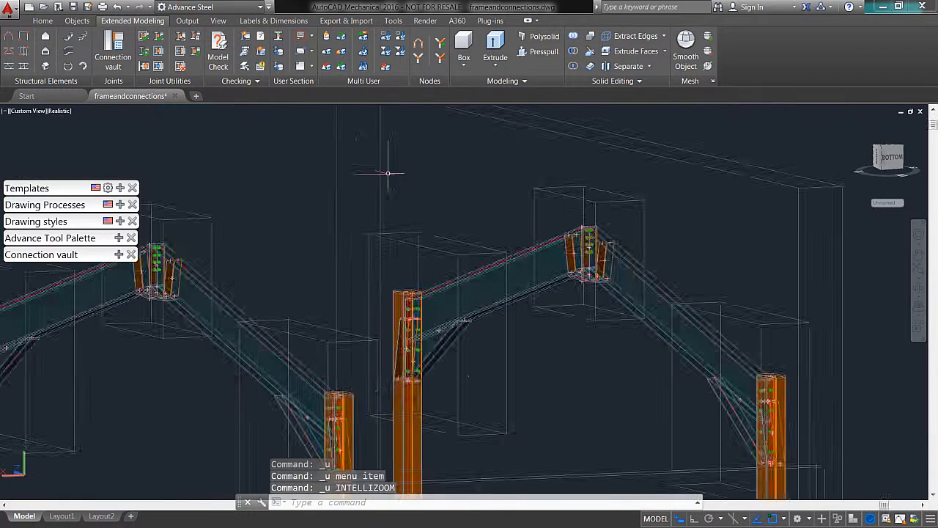
pyautogui.hotkey('ctrl', 'z')
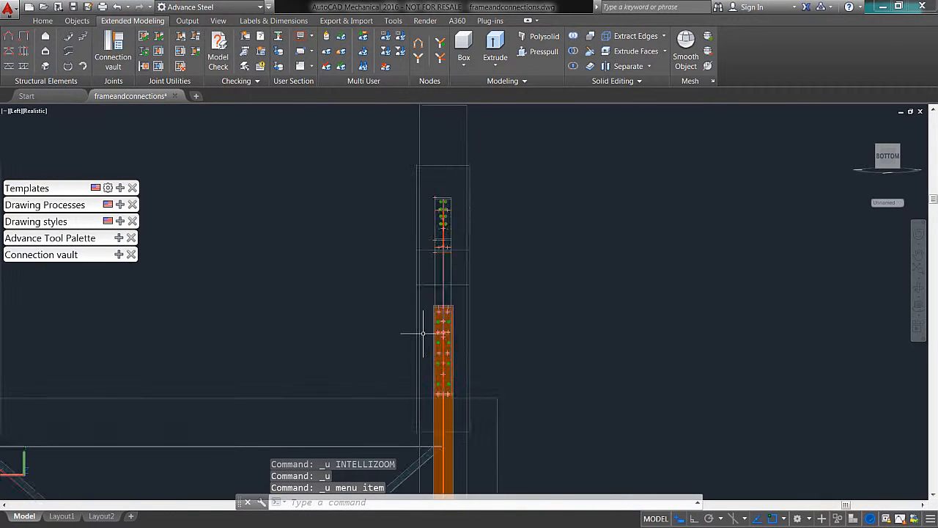
pyautogui.moveTo(377, 462); pyautogui.dragTo(523, 151, button='middle')
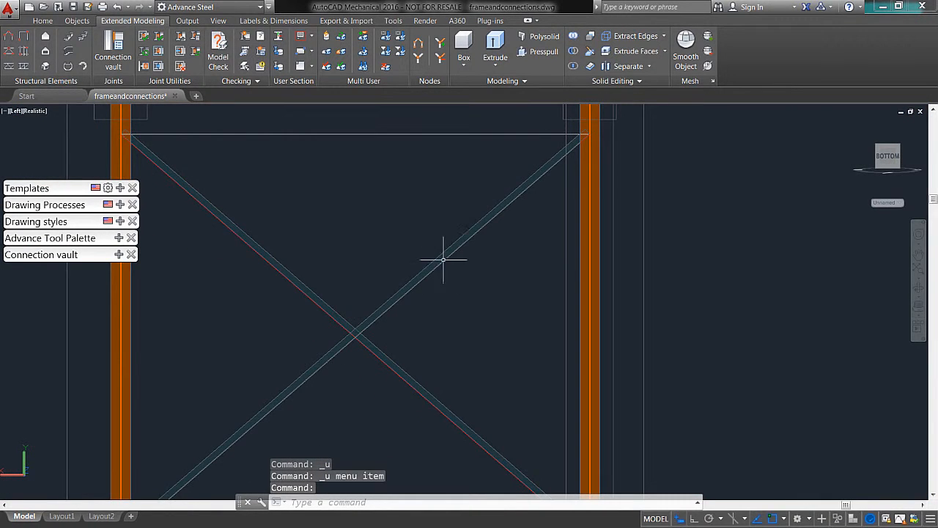
pyautogui.click(441, 265)
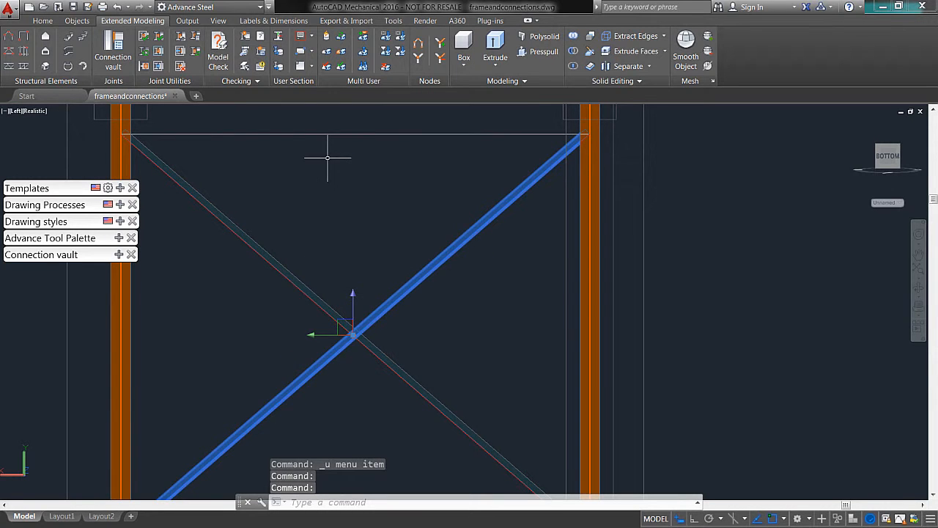
pyautogui.press('Escape')
pyautogui.click(293, 260)
pyautogui.click(474, 362)
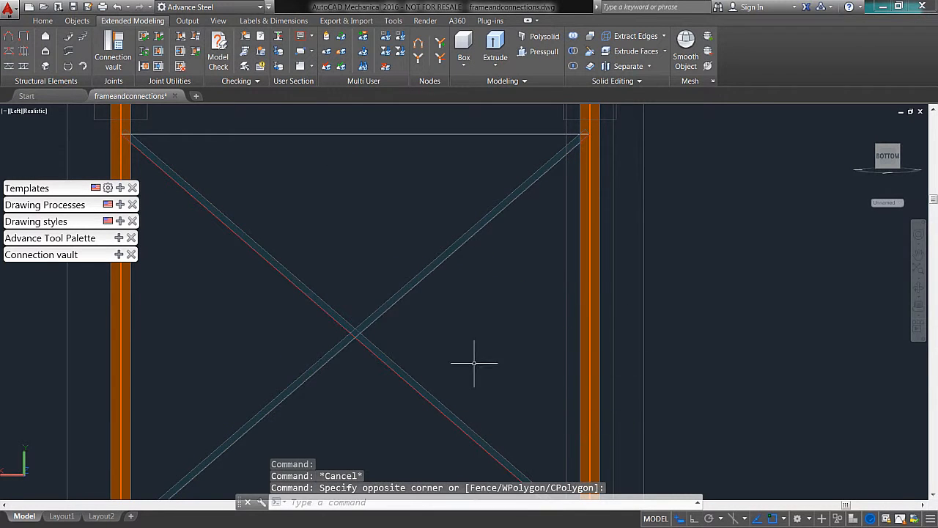
pyautogui.click(474, 362)
pyautogui.click(314, 257)
pyautogui.press('Delete')
# Step: Start a new structural bracing in the side wall with its first point 2' above the column's base
pyautogui.keyDown('shift'); pyautogui.moveTo(365, 290); pyautogui.dragTo(446, 253, button='middle'); pyautogui.keyUp('shift')
pyautogui.click(7, 52)
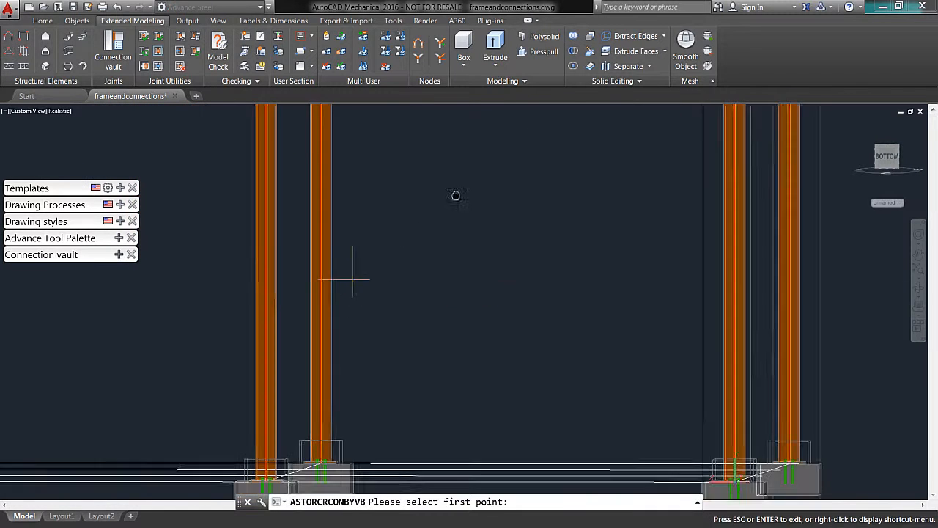
pyautogui.click(887, 158)
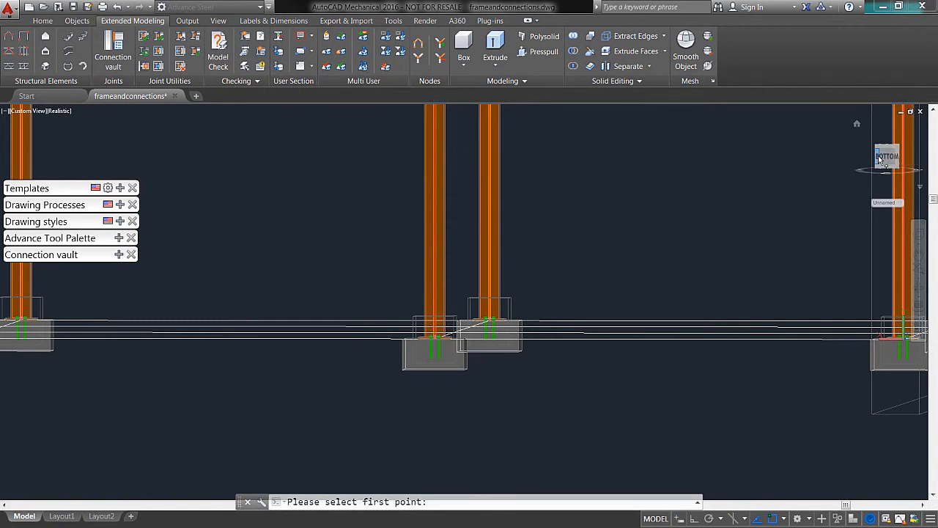
pyautogui.click(912, 125)
pyautogui.scroll(4, 521, 368)
pyautogui.scroll(6, 518, 370)
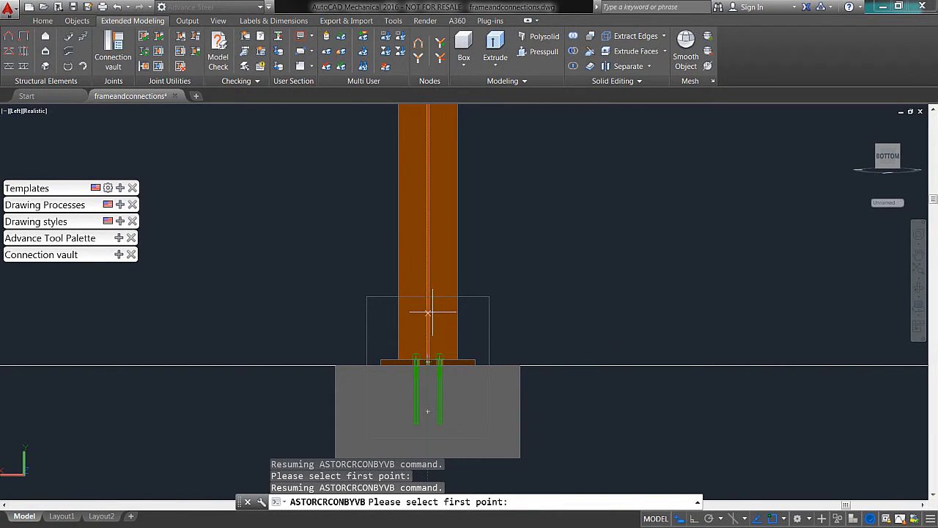
pyautogui.write('2\'-0 5/16"')
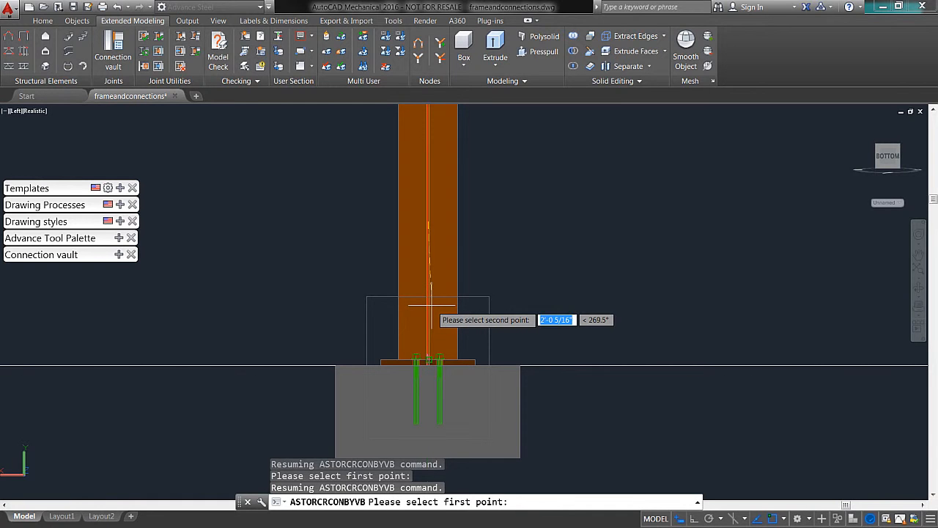
pyautogui.press('Return')
# Step: Place the bracing's second point 5' below the top of the opposite column
pyautogui.scroll(-8, 667, 165)
pyautogui.moveTo(690, 167); pyautogui.dragTo(365, 521, button='middle')
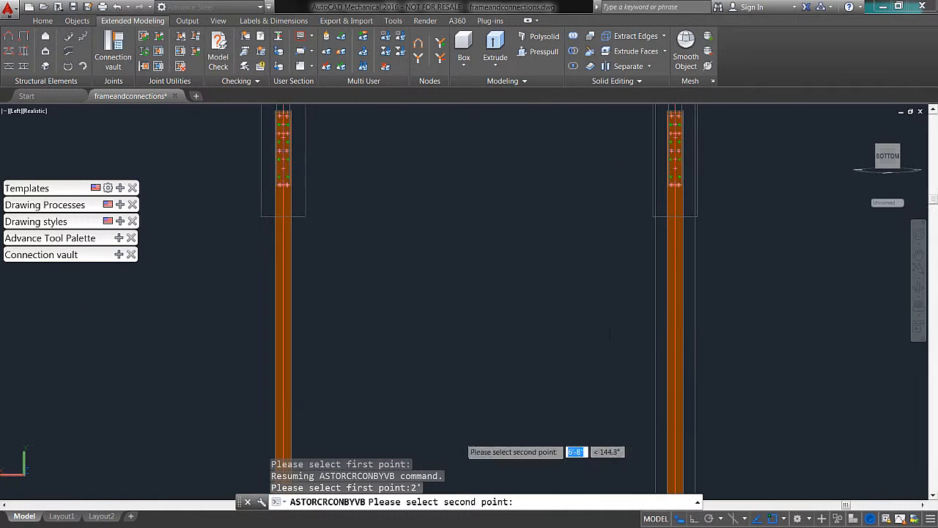
pyautogui.scroll(8, 681, 126)
pyautogui.moveTo(660, 110); pyautogui.dragTo(640, 285, button='middle')
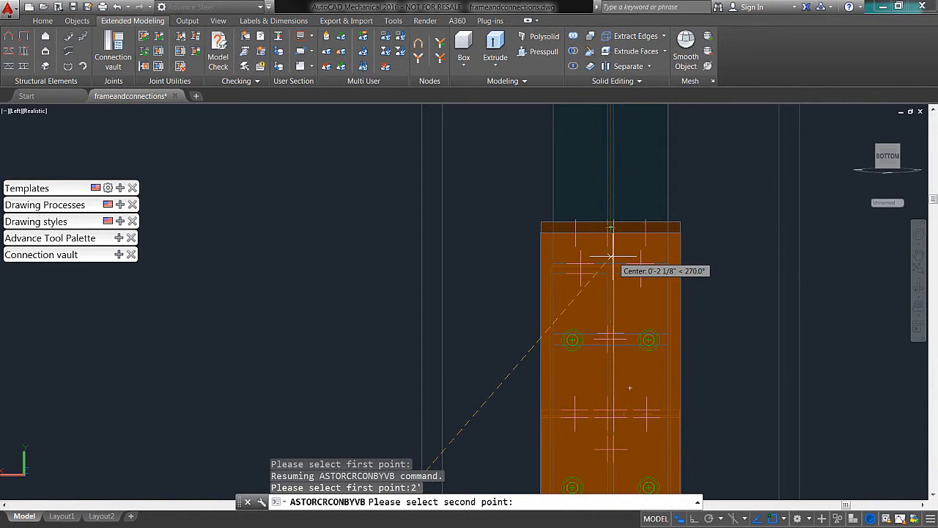
pyautogui.click(612, 256)
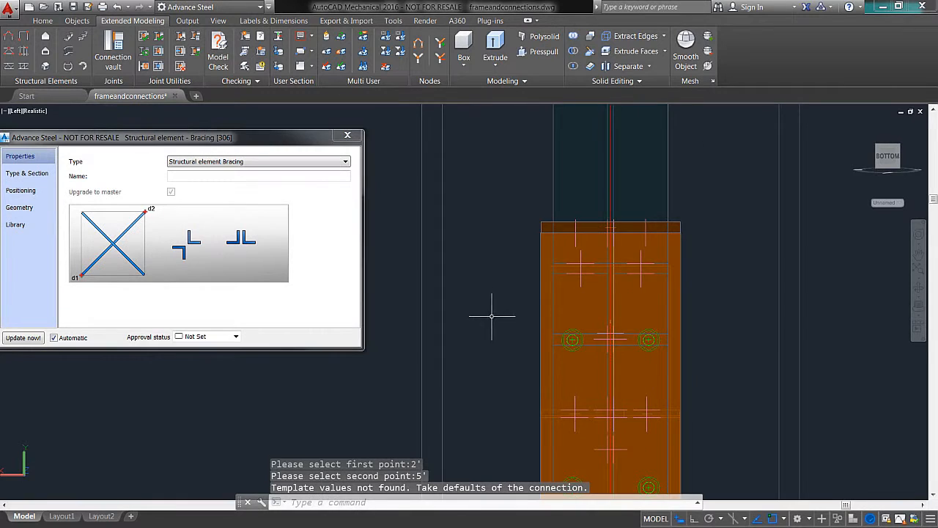
# Step: Inspect the brace's upper end at the column and review the bracing's type and section settings without changing them
pyautogui.scroll(-6, 492, 316)
pyautogui.keyDown('shift'); pyautogui.moveTo(499, 323); pyautogui.dragTo(515, 269, button='middle'); pyautogui.keyUp('shift')
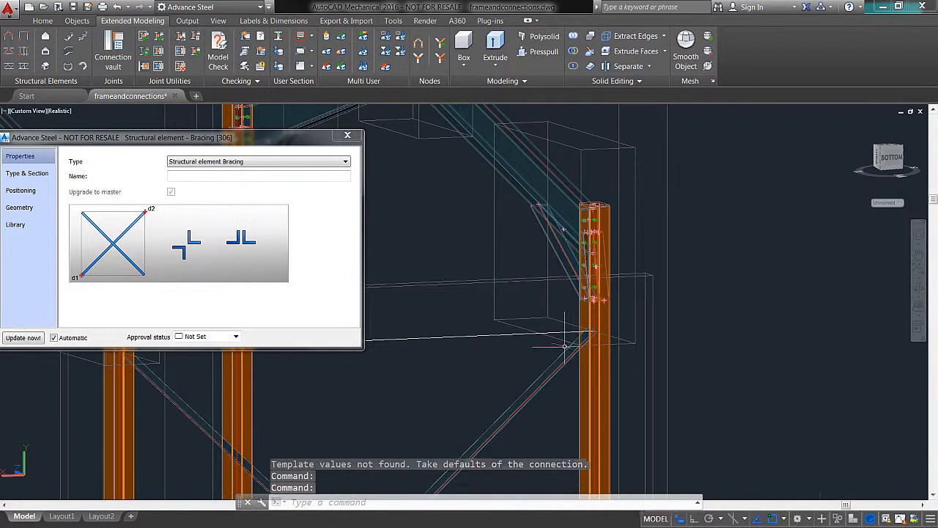
pyautogui.scroll(5, 562, 346)
pyautogui.moveTo(634, 310)
pyautogui.keyDown('shift'); pyautogui.mouseDown(button='middle')
pyautogui.moveTo(665, 300)
pyautogui.moveTo(633, 298)
pyautogui.mouseUp(button='middle'); pyautogui.keyUp('shift')
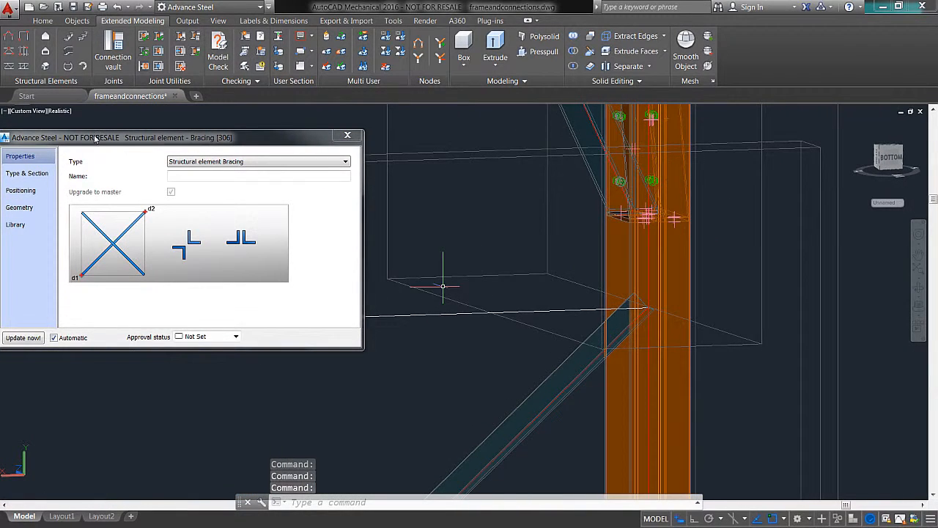
pyautogui.moveTo(95, 139); pyautogui.dragTo(174, 139)
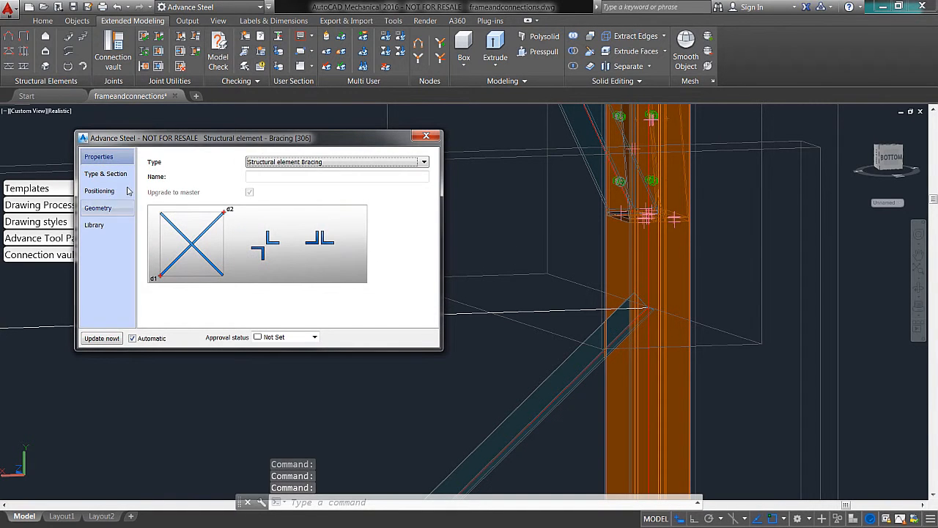
pyautogui.click(107, 175)
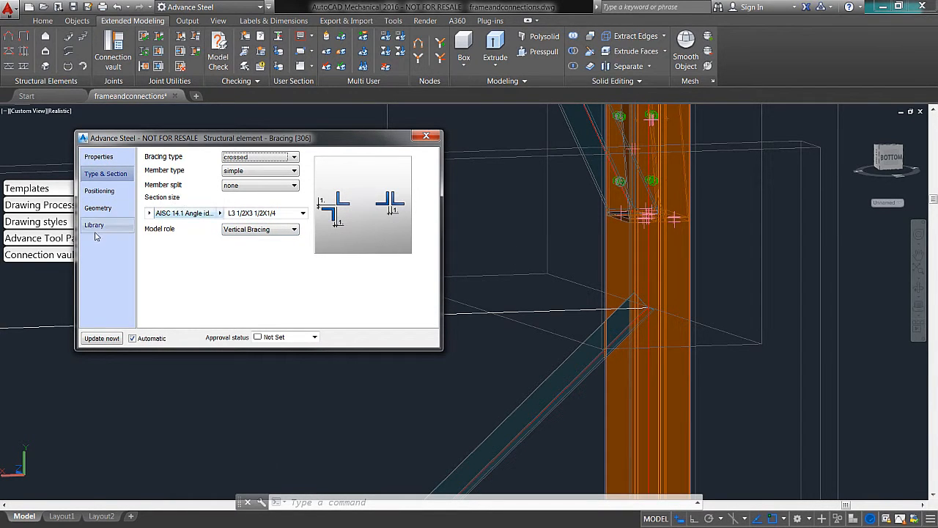
pyautogui.click(425, 137)
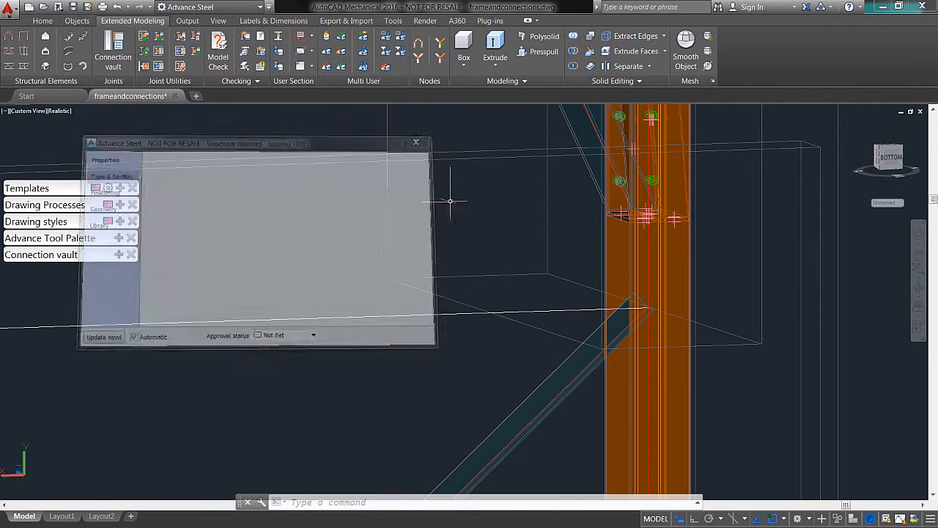
# Step: Open the Connection vault near the brace's lower end, move the palettes clear, and show the general bracing connections
pyautogui.scroll(-5, 413, 315)
pyautogui.keyDown('shift'); pyautogui.moveTo(335, 331); pyautogui.dragTo(192, 337, button='middle'); pyautogui.keyUp('shift')
pyautogui.moveTo(189, 338); pyautogui.dragTo(382, 236, button='middle')
pyautogui.moveTo(287, 373); pyautogui.dragTo(349, 291, button='middle')
pyautogui.scroll(5, 299, 343)
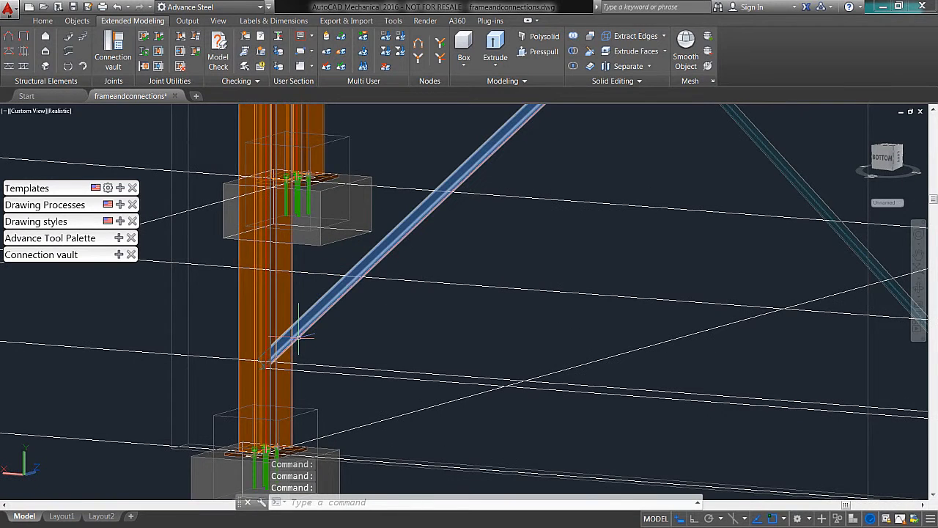
pyautogui.click(117, 254)
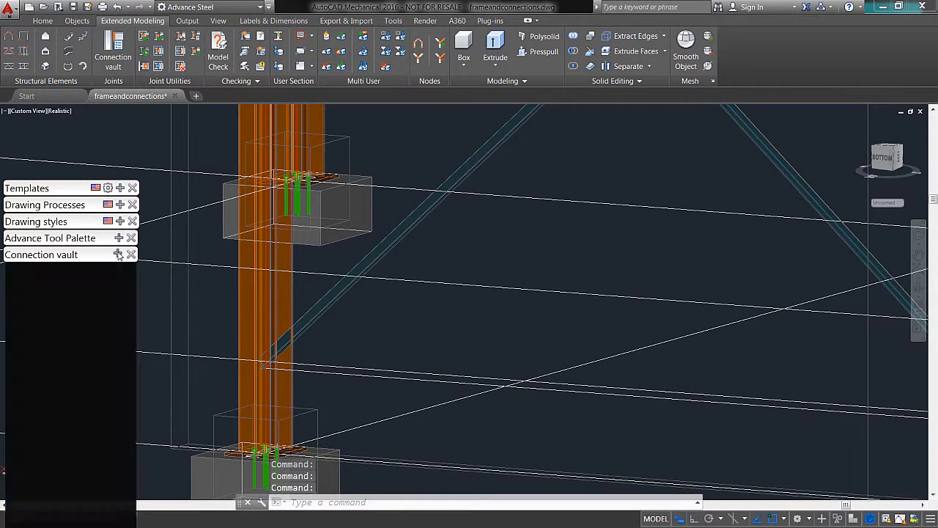
pyautogui.moveTo(73, 187); pyautogui.dragTo(88, 122)
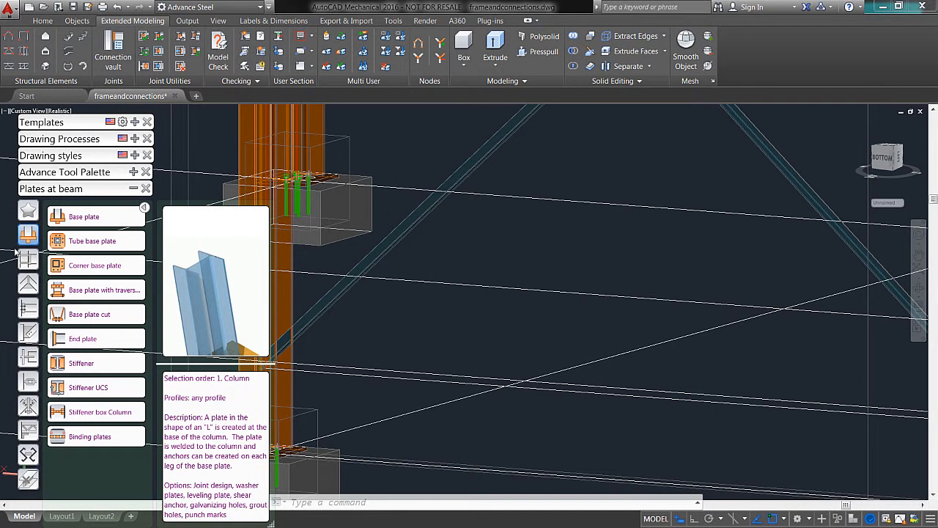
pyautogui.click(30, 334)
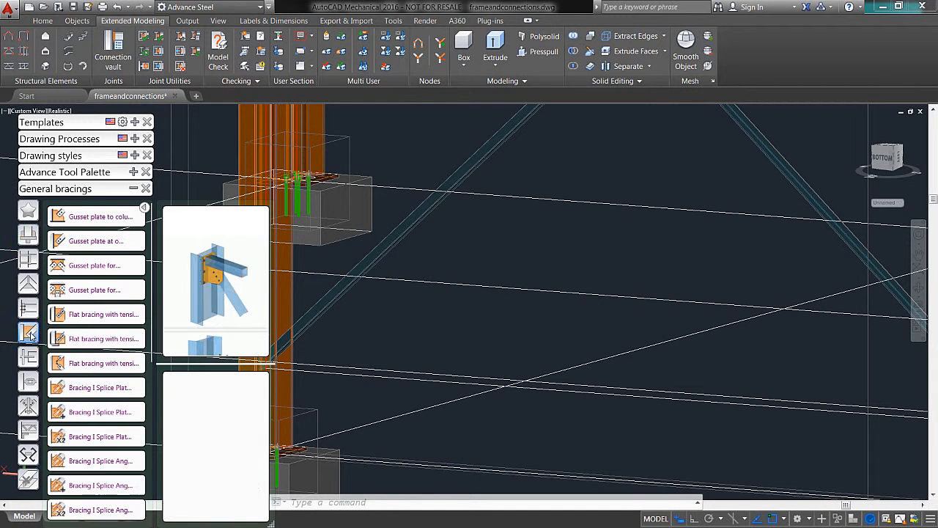
# Step: Add a Gusset plate at one diagonal connection between the column and the lower end of the diagonal brace
pyautogui.click(96, 244)
pyautogui.moveTo(379, 349); pyautogui.dragTo(403, 332, button='middle')
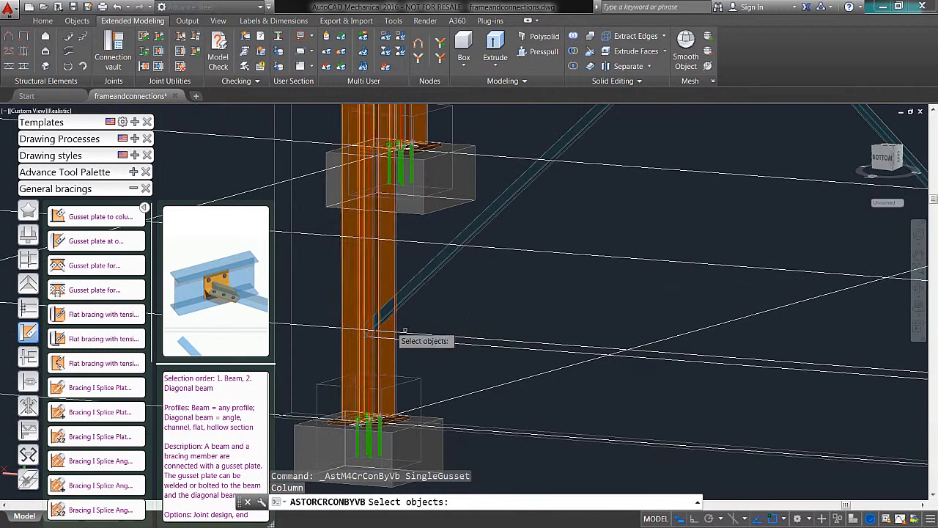
pyautogui.click(352, 302)
pyautogui.press('Return')
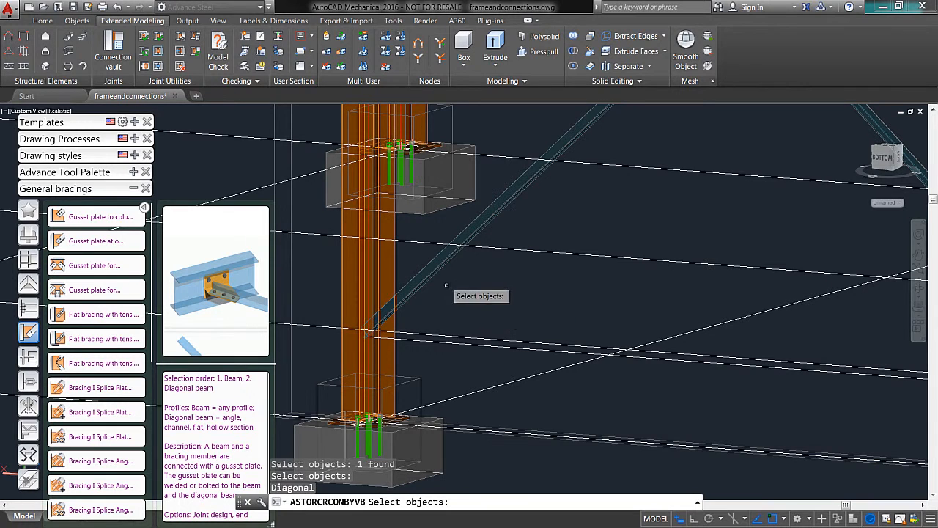
pyautogui.click(433, 278)
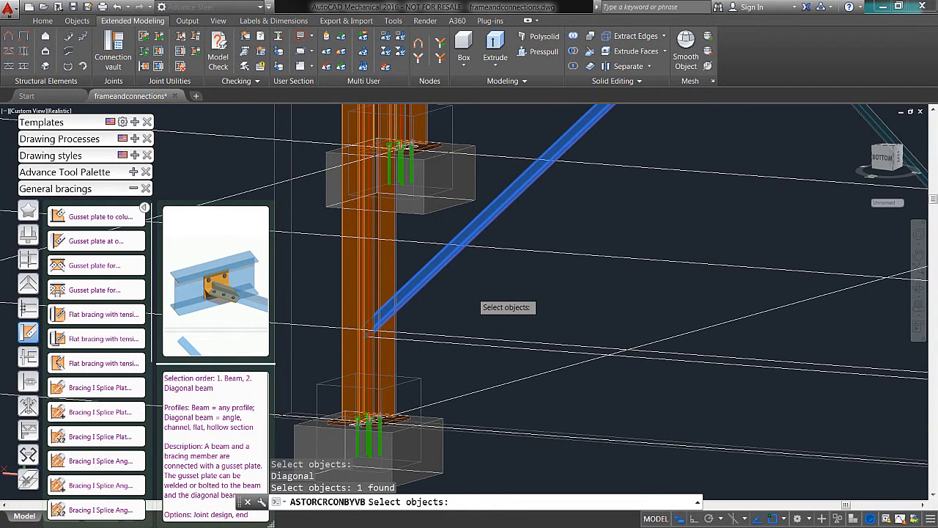
pyautogui.press('Return')
# Step: Examine the gusset plate and its plate and additional connection settings, keeping the defaults, and close its properties
pyautogui.moveTo(480, 296); pyautogui.dragTo(523, 301, button='middle')
pyautogui.moveTo(523, 301)
pyautogui.keyDown('shift'); pyautogui.mouseDown(button='middle')
pyautogui.moveTo(448, 319)
pyautogui.moveTo(599, 293)
pyautogui.moveTo(518, 315)
pyautogui.moveTo(532, 319)
pyautogui.mouseUp(button='middle'); pyautogui.keyUp('shift')
pyautogui.scroll(3, 366, 314)
pyautogui.scroll(5, 396, 315)
pyautogui.moveTo(13, 151); pyautogui.dragTo(32, 161)
pyautogui.click(61, 308)
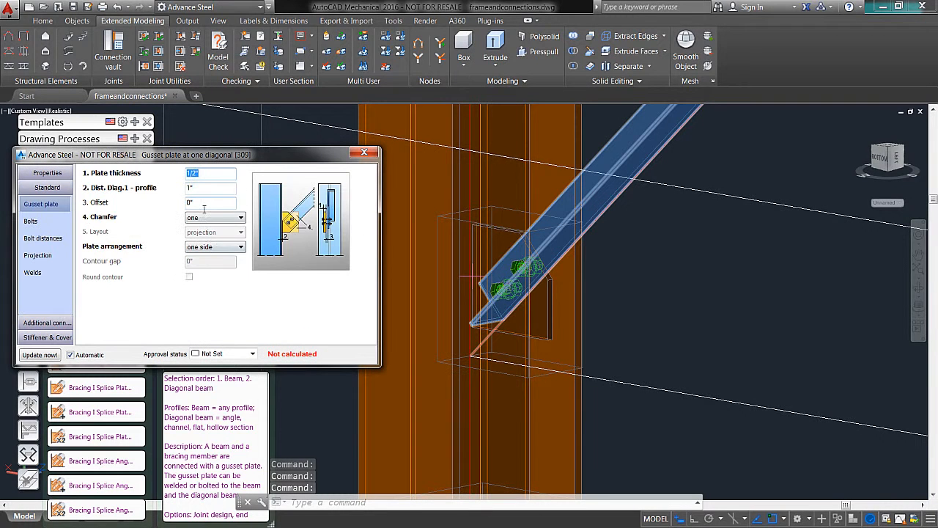
pyautogui.click(56, 326)
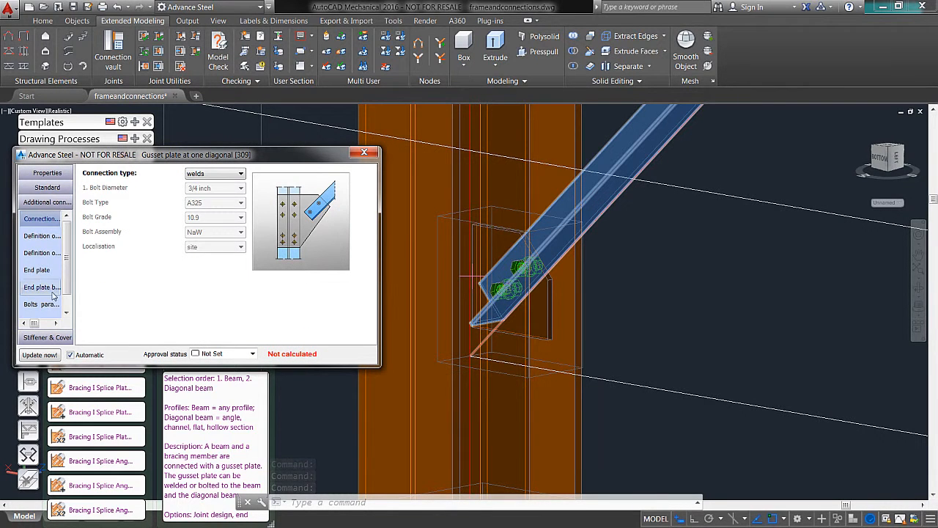
pyautogui.click(364, 153)
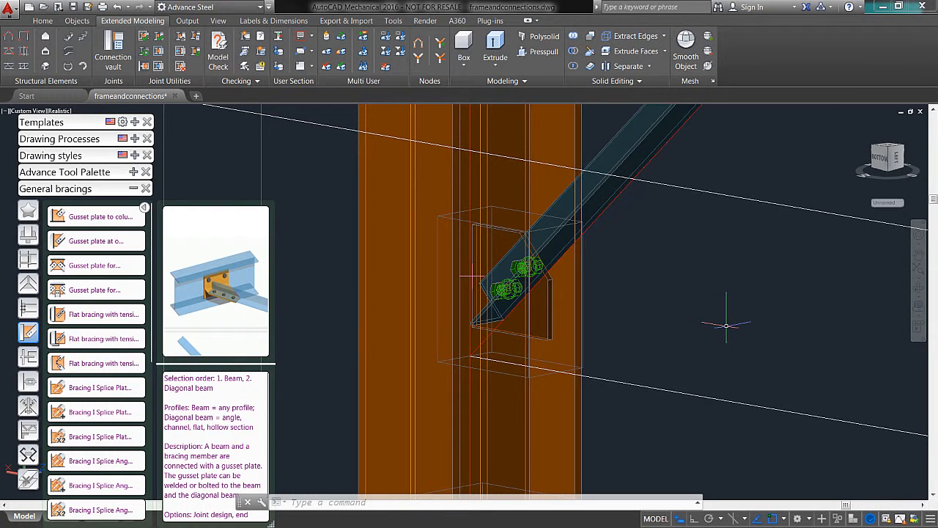
# Step: Collapse the Connection vault and open the Tools category of the Advance Tool Palette
pyautogui.click(133, 188)
pyautogui.doubleClick(655, 346)
pyautogui.scroll(-5, 668, 327)
pyautogui.moveTo(731, 237); pyautogui.dragTo(519, 520, button='middle')
pyautogui.moveTo(628, 223); pyautogui.dragTo(621, 130, button='middle')
pyautogui.moveTo(539, 339); pyautogui.dragTo(551, 132, button='middle')
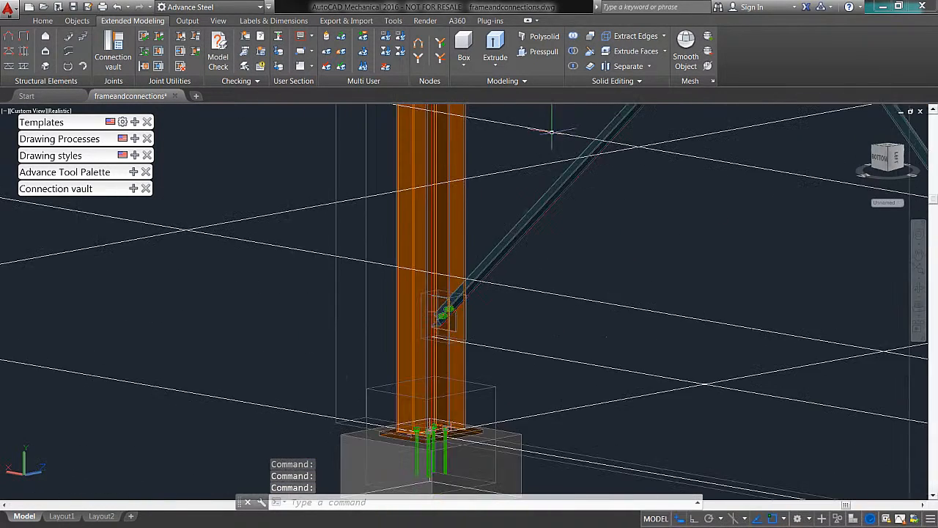
pyautogui.scroll(-2, 551, 132)
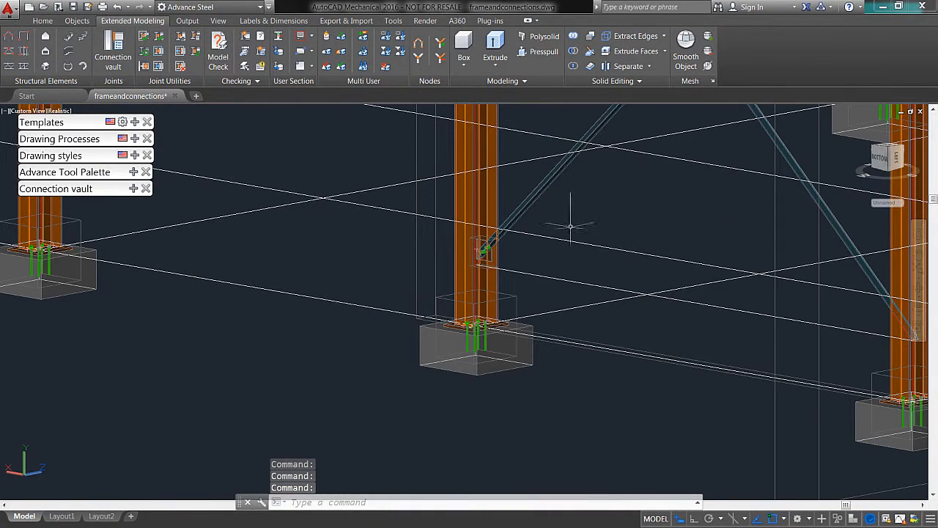
pyautogui.click(132, 172)
pyautogui.click(27, 217)
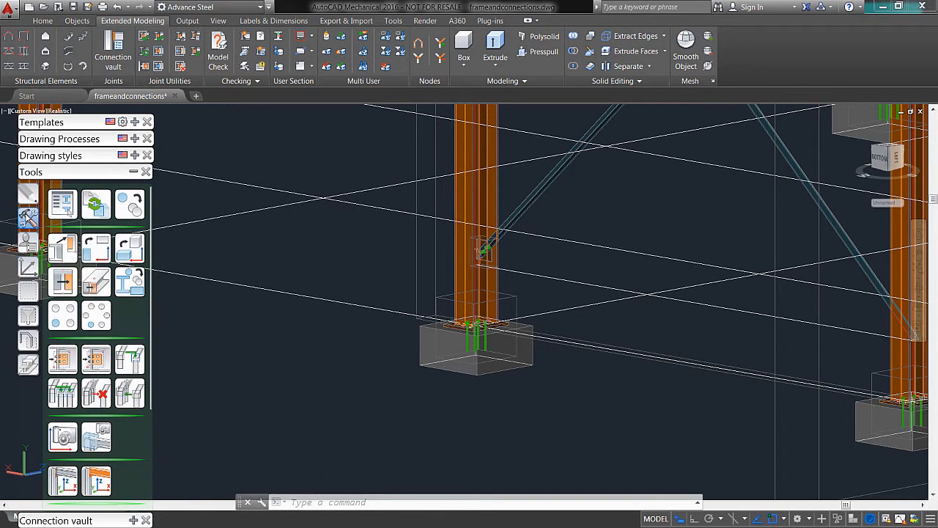
# Step: Create a gusset connection by template from the existing gusset plate, applying it to the column and the diagonal brace's upper end
pyautogui.click(60, 365)
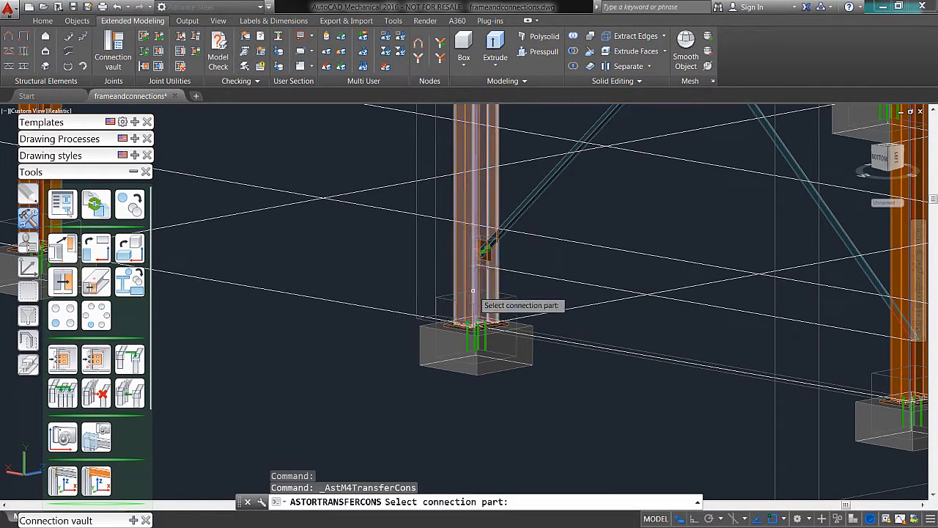
pyautogui.scroll(5, 483, 293)
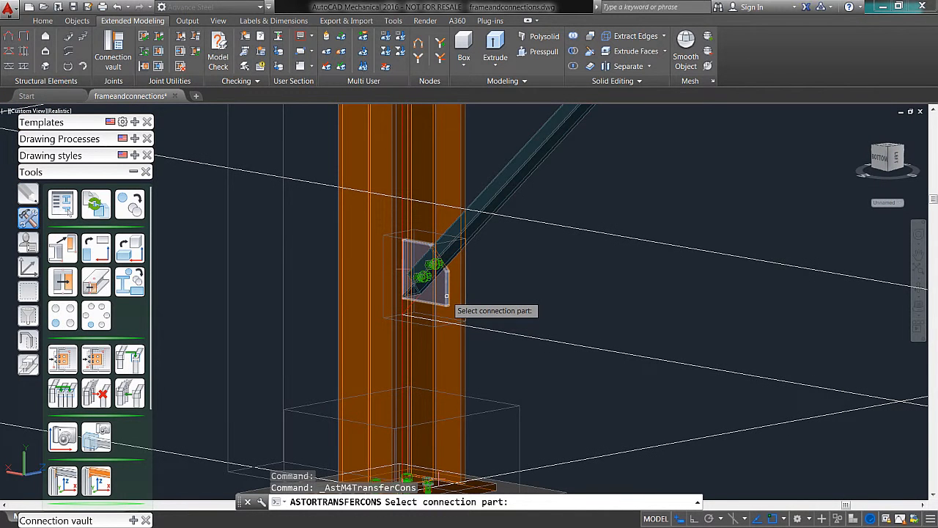
pyautogui.click(442, 290)
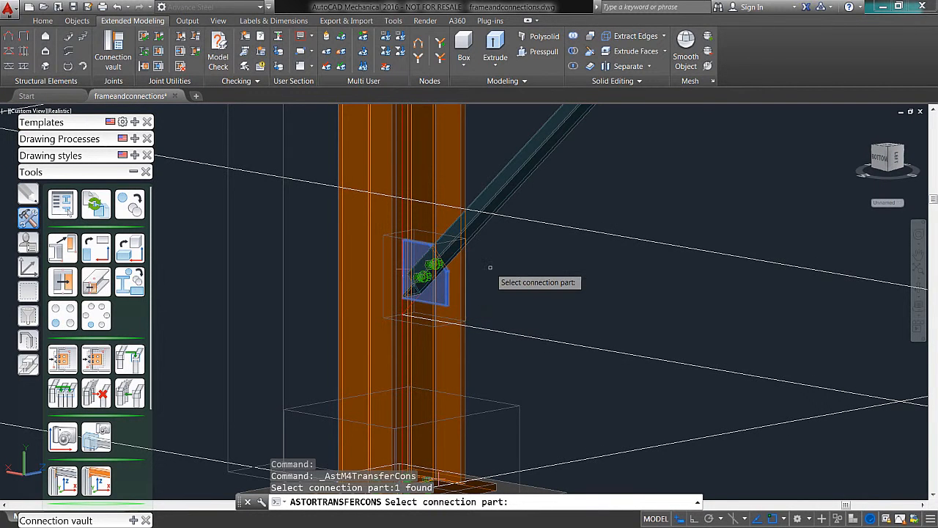
pyautogui.press('Return')
pyautogui.scroll(-5, 519, 266)
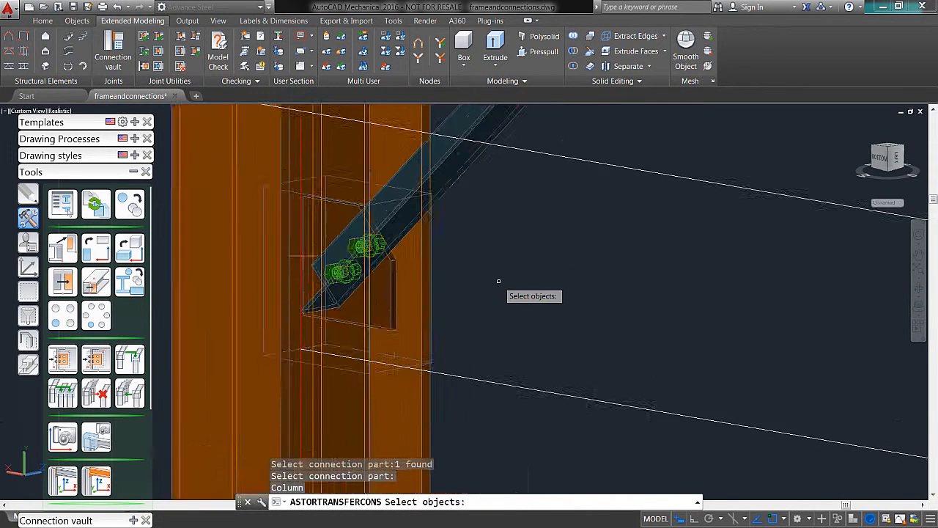
pyautogui.moveTo(519, 439); pyautogui.dragTo(521, 457, button='middle')
pyautogui.moveTo(519, 232); pyautogui.dragTo(544, 350, button='middle')
pyautogui.scroll(5, 476, 219)
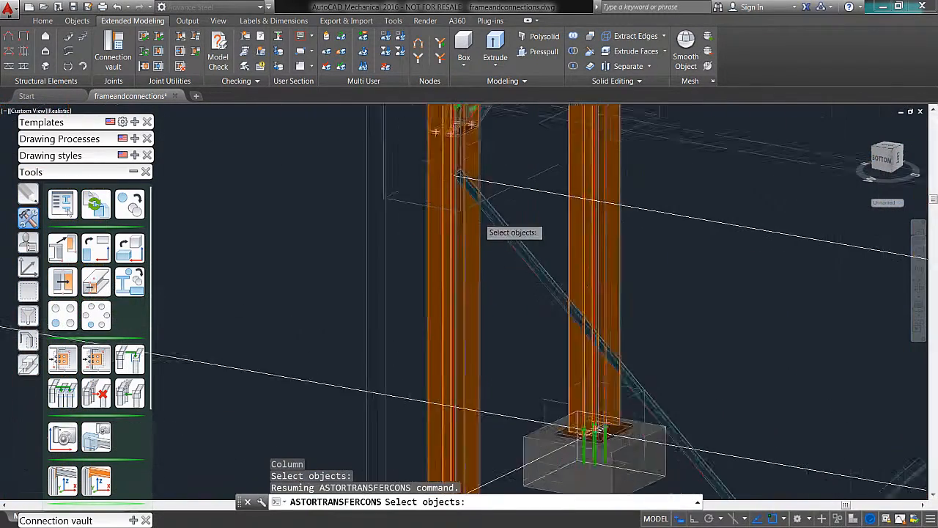
pyautogui.click(421, 254)
pyautogui.press('Return')
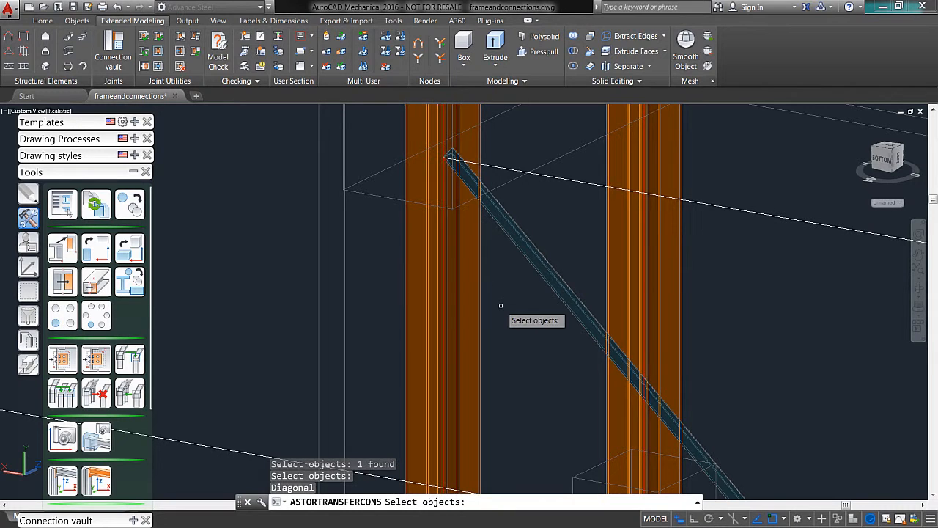
pyautogui.click(494, 214)
pyautogui.press('Return')
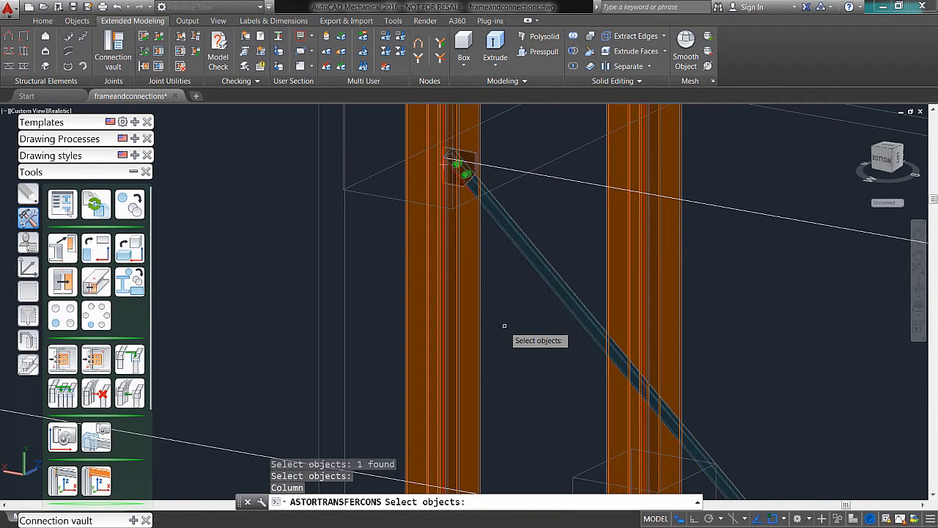
# Step: Examine the brace ends that still lack gusset plates and end the single template command
pyautogui.keyDown('shift'); pyautogui.moveTo(543, 284); pyautogui.dragTo(404, 157, button='middle'); pyautogui.keyUp('shift')
pyautogui.scroll(-5, 531, 287)
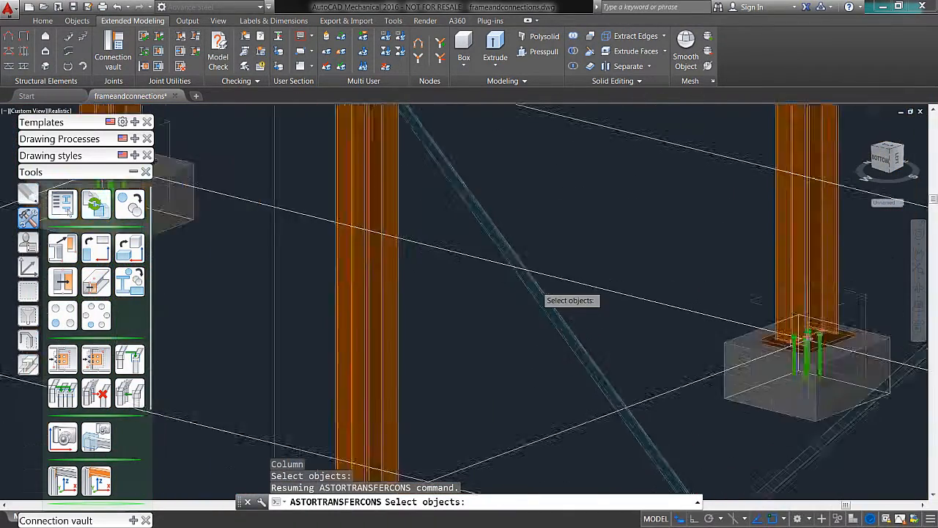
pyautogui.scroll(-6, 557, 299)
pyautogui.keyDown('shift'); pyautogui.moveTo(675, 335); pyautogui.dragTo(754, 324, button='middle'); pyautogui.keyUp('shift')
pyautogui.scroll(10, 702, 244)
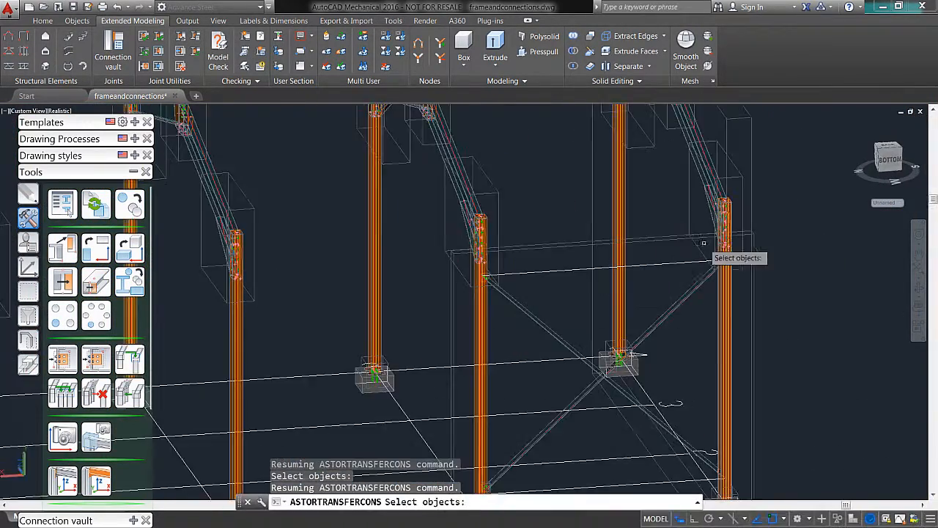
pyautogui.keyDown('shift'); pyautogui.moveTo(802, 345); pyautogui.dragTo(592, 198, button='middle'); pyautogui.keyUp('shift')
pyautogui.press('Escape')
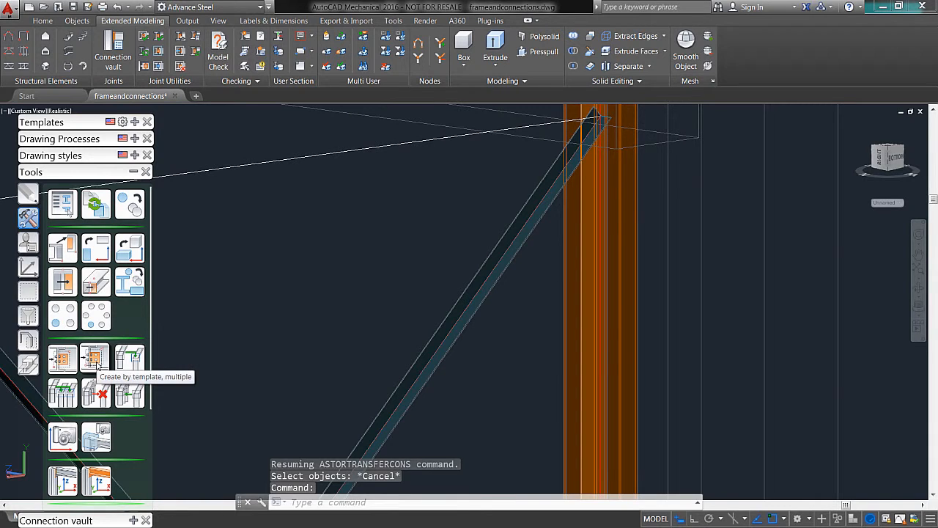
# Step: Start creating multiple connections by template, using the gusset plate at the brace's lower end as the source joint
pyautogui.click(96, 359)
pyautogui.scroll(2, 280, 341)
pyautogui.scroll(-5, 329, 339)
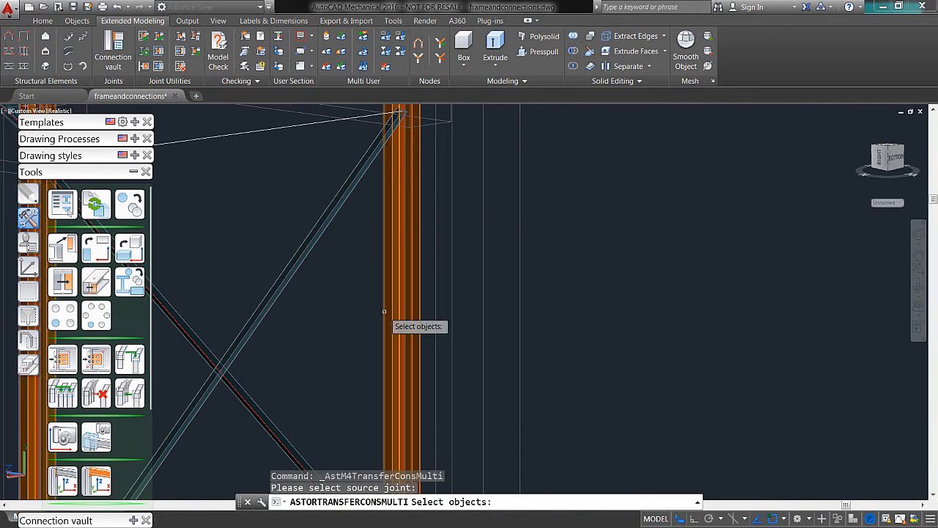
pyautogui.moveTo(324, 376); pyautogui.dragTo(470, 243, button='middle')
pyautogui.keyDown('shift'); pyautogui.moveTo(324, 335); pyautogui.dragTo(229, 338, button='middle'); pyautogui.keyUp('shift')
pyautogui.moveTo(228, 339); pyautogui.dragTo(374, 309, button='middle')
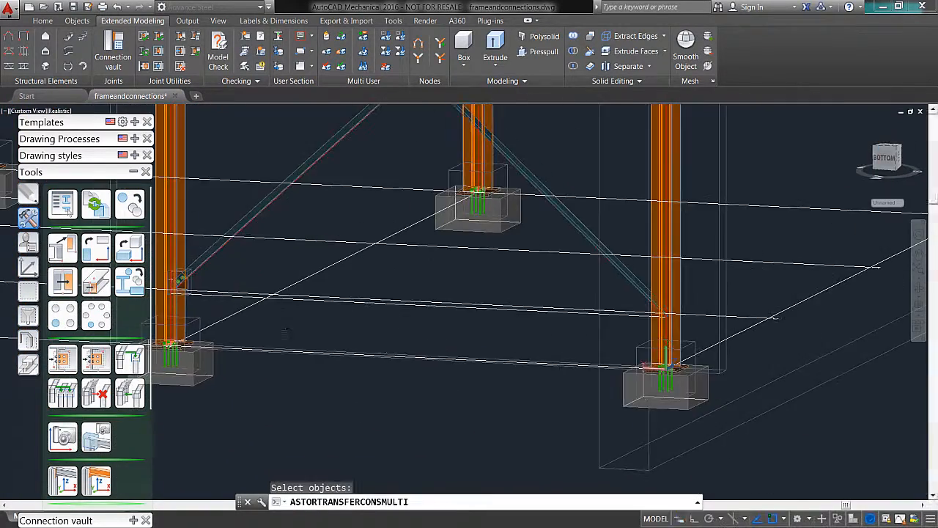
pyautogui.scroll(4, 194, 285)
pyautogui.scroll(2, 184, 277)
pyautogui.moveTo(183, 277); pyautogui.dragTo(335, 297, button='middle')
pyautogui.scroll(4, 306, 281)
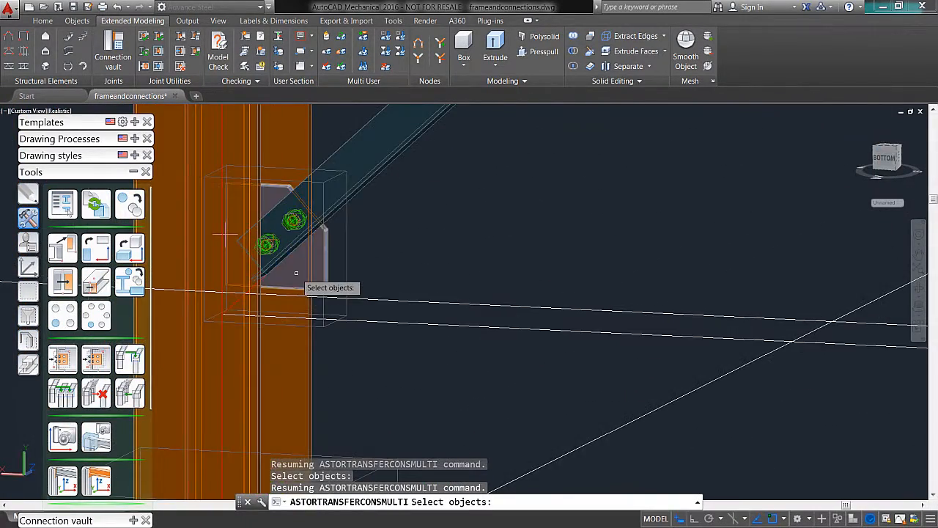
pyautogui.click(296, 273)
pyautogui.rightClick(498, 243)
# Step: Apply the gusset template to the opposite column of the braced bay and both crossing diagonal braces
pyautogui.scroll(-7, 500, 246)
pyautogui.keyDown('shift'); pyautogui.moveTo(699, 308); pyautogui.dragTo(136, 382, button='middle'); pyautogui.keyUp('shift')
pyautogui.scroll(-3, 699, 312)
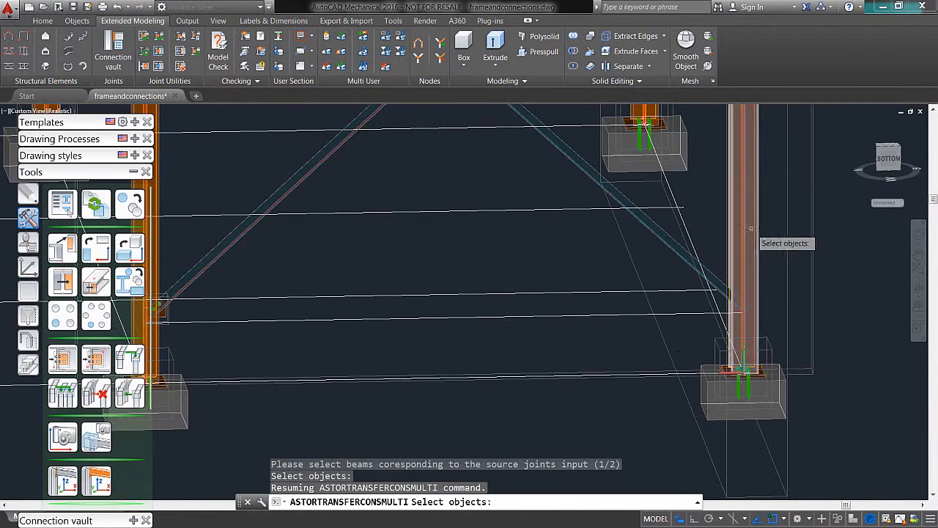
pyautogui.click(747, 230)
pyautogui.rightClick(839, 249)
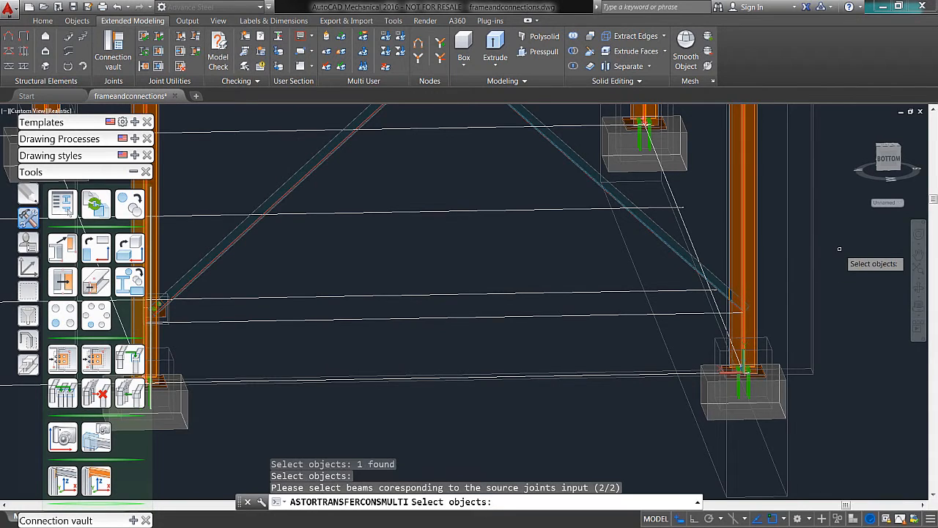
pyautogui.keyDown('shift'); pyautogui.moveTo(674, 340); pyautogui.dragTo(737, 235, button='middle'); pyautogui.keyUp('shift')
pyautogui.click(739, 220)
pyautogui.moveTo(744, 195); pyautogui.dragTo(702, 497, button='middle')
pyautogui.moveTo(702, 151); pyautogui.dragTo(709, 208, button='middle')
pyautogui.click(711, 239)
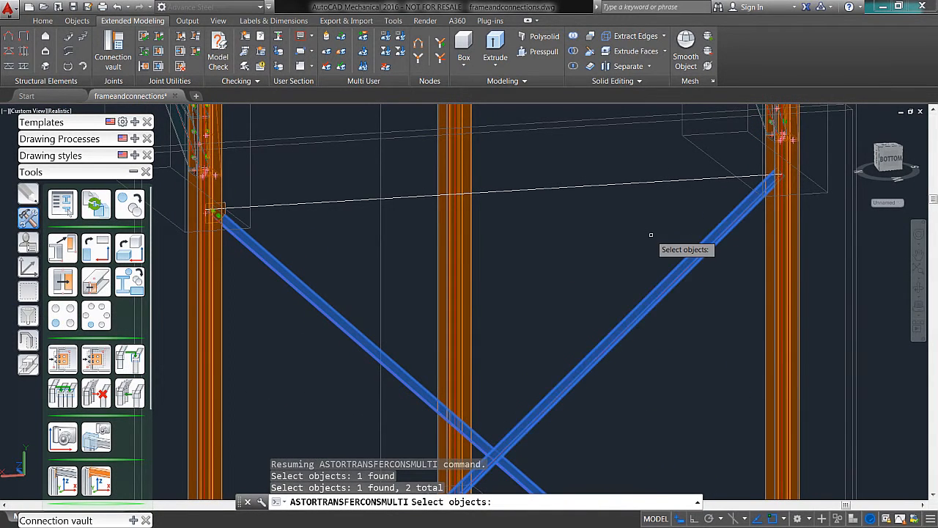
pyautogui.rightClick(650, 235)
# Step: Examine the gusset connections at the upper and lower brace ends on the opposite column and the whole braced bay
pyautogui.keyDown('shift'); pyautogui.moveTo(650, 234); pyautogui.dragTo(806, 198, button='middle'); pyautogui.keyUp('shift')
pyautogui.scroll(3, 782, 183)
pyautogui.scroll(5, 758, 174)
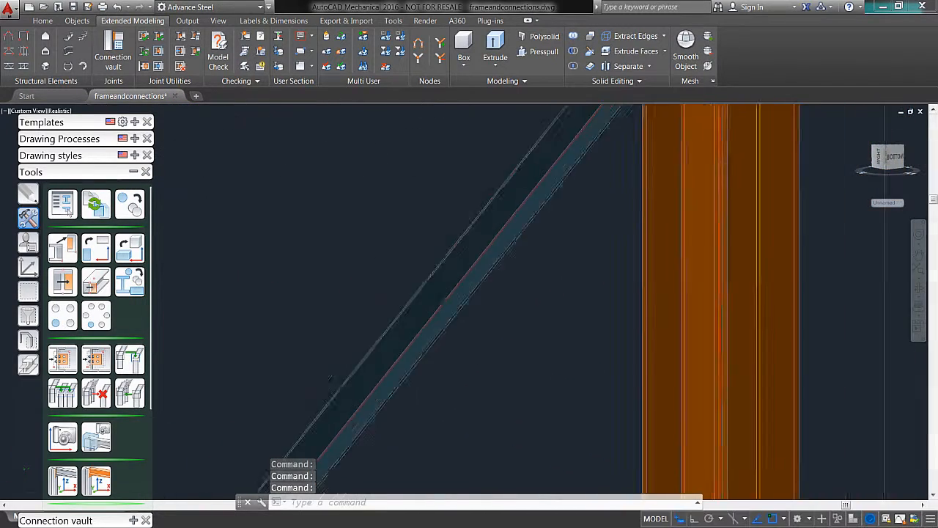
pyautogui.scroll(-8, 704, 157)
pyautogui.moveTo(645, 159); pyautogui.dragTo(664, 222, button='middle')
pyautogui.scroll(3, 733, 419)
pyautogui.scroll(5, 710, 365)
pyautogui.keyDown('shift'); pyautogui.moveTo(707, 355); pyautogui.dragTo(542, 294, button='middle'); pyautogui.keyUp('shift')
pyautogui.click(511, 279)
pyautogui.scroll(1, 512, 278)
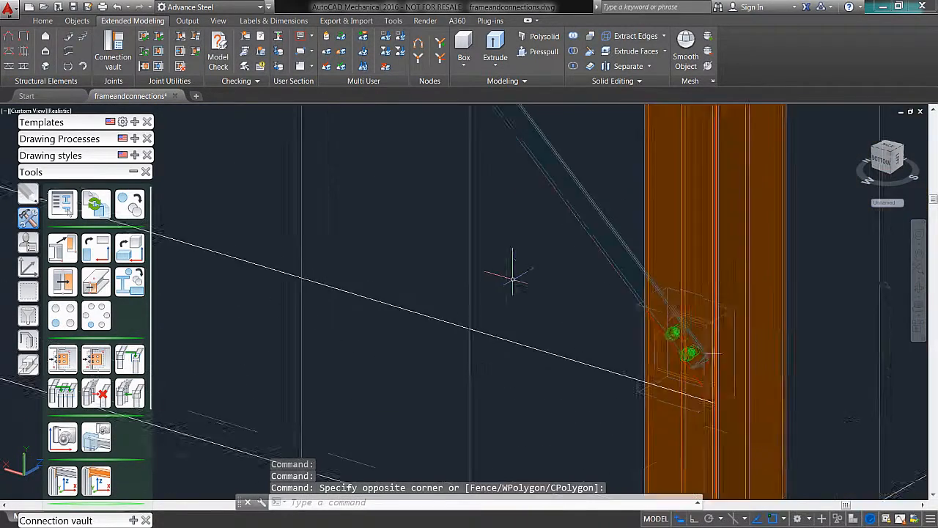
pyautogui.scroll(-8, 513, 276)
pyautogui.moveTo(511, 258); pyautogui.dragTo(663, 385, button='middle')
pyautogui.keyDown('shift'); pyautogui.moveTo(648, 315); pyautogui.dragTo(565, 328, button='middle'); pyautogui.keyUp('shift')
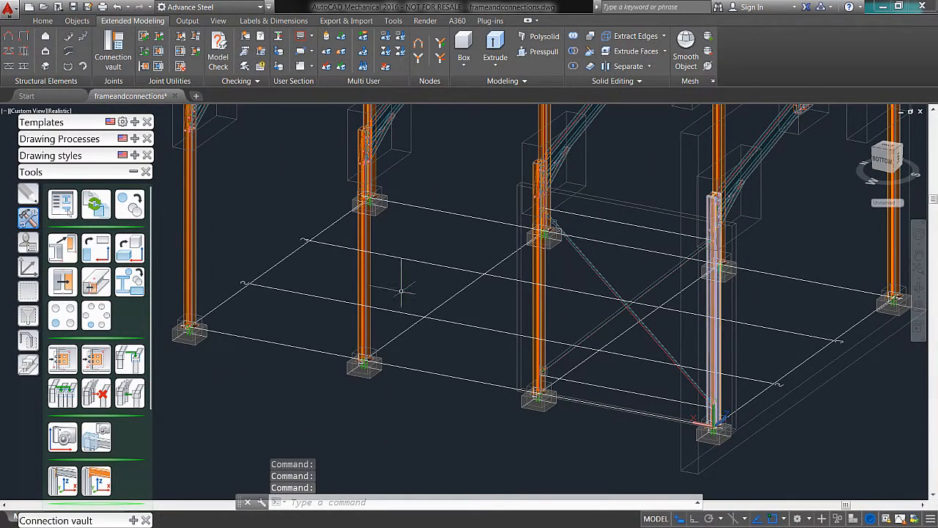
# Step: Try to copy both diagonal braces with their connections at a Y distance of 20', using 2 copies
pyautogui.click(133, 209)
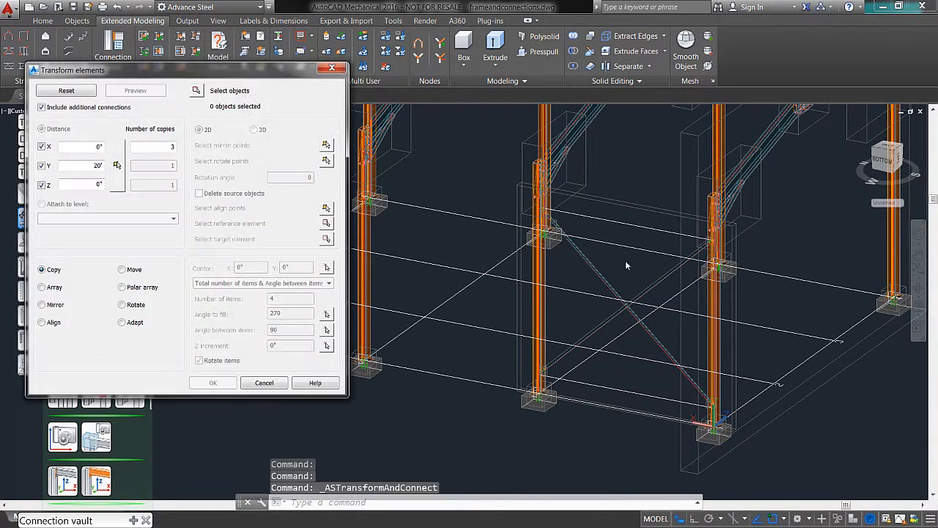
pyautogui.click(196, 88)
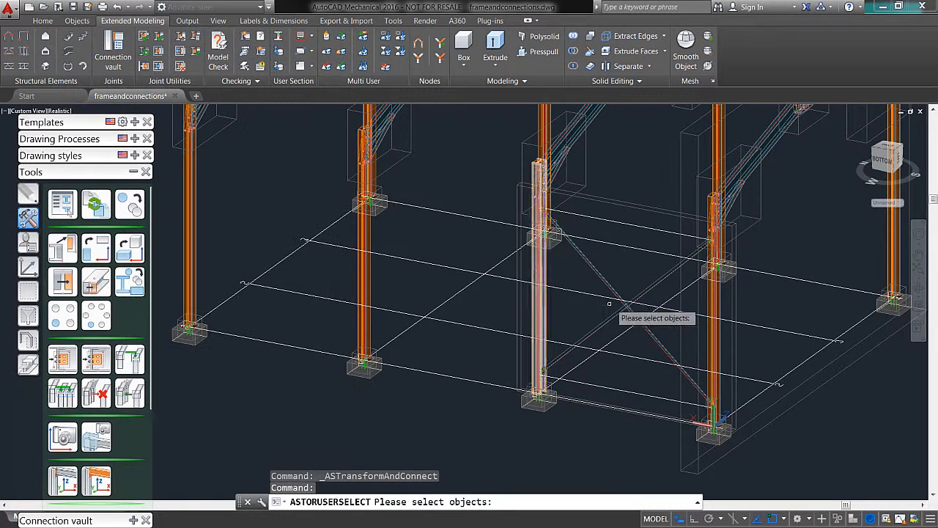
pyautogui.click(603, 279)
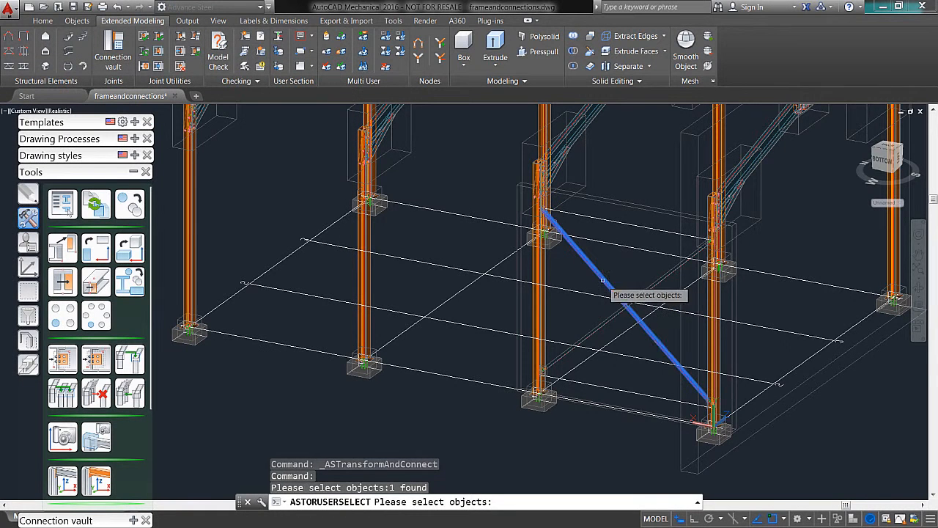
pyautogui.click(603, 322)
pyautogui.press('Return')
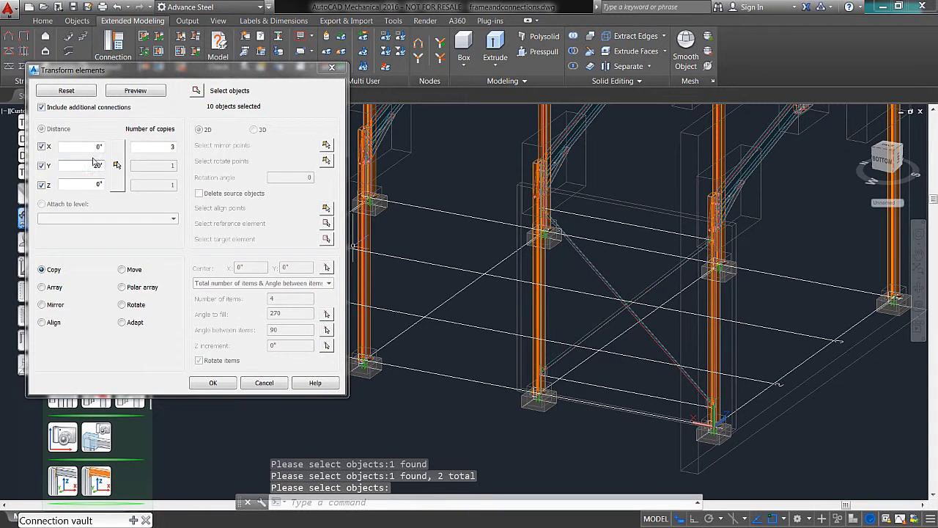
pyautogui.doubleClick(150, 148)
pyautogui.press('Return')
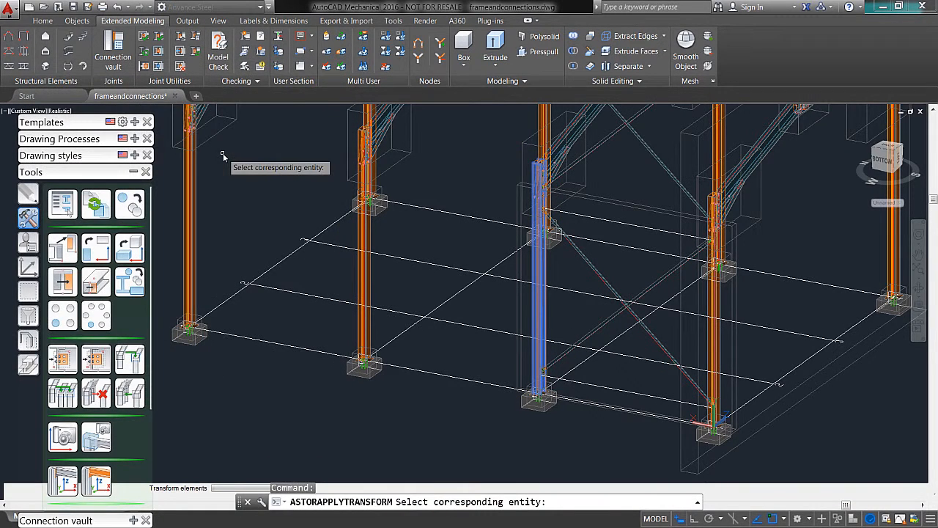
pyautogui.press('Escape')
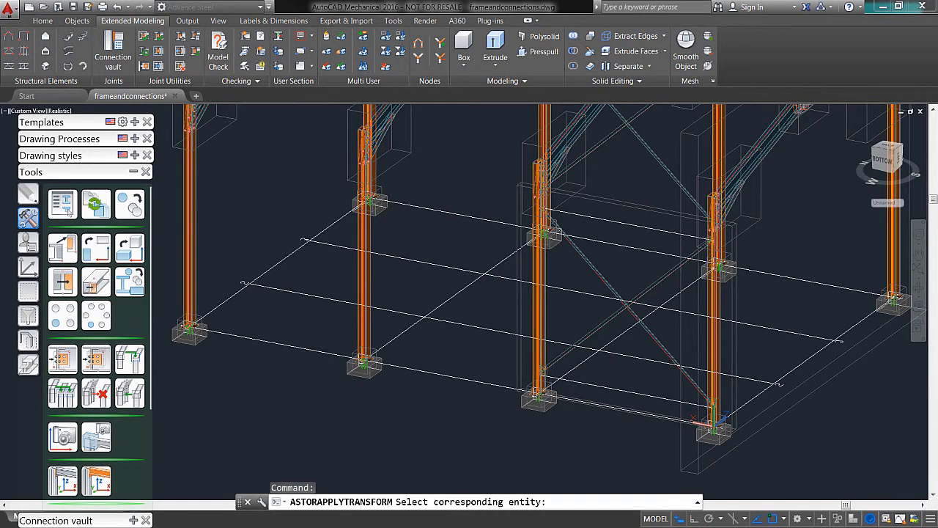
# Step: Reselect both diagonal braces for transforming, set the Y copy distance to 0, and apply the transform
pyautogui.click(130, 206)
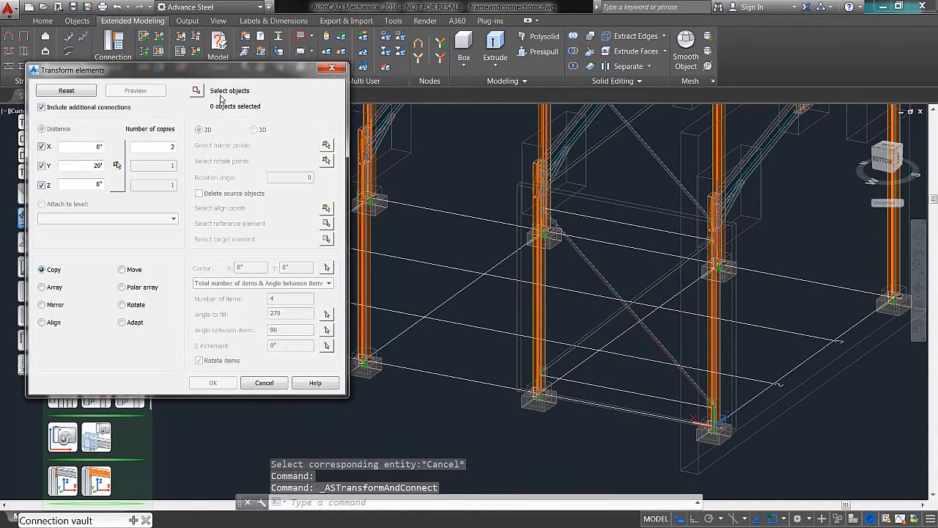
pyautogui.click(198, 91)
pyautogui.click(585, 262)
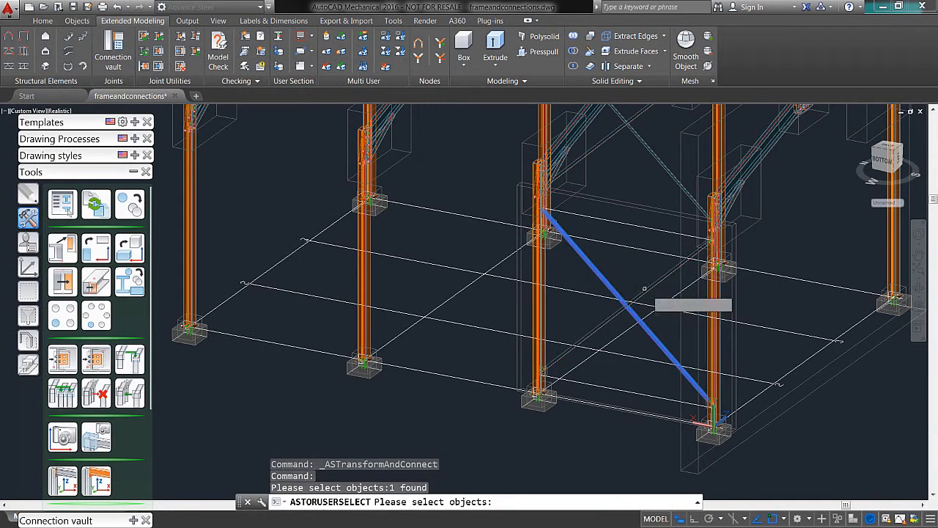
pyautogui.click(645, 290)
pyautogui.press('Return')
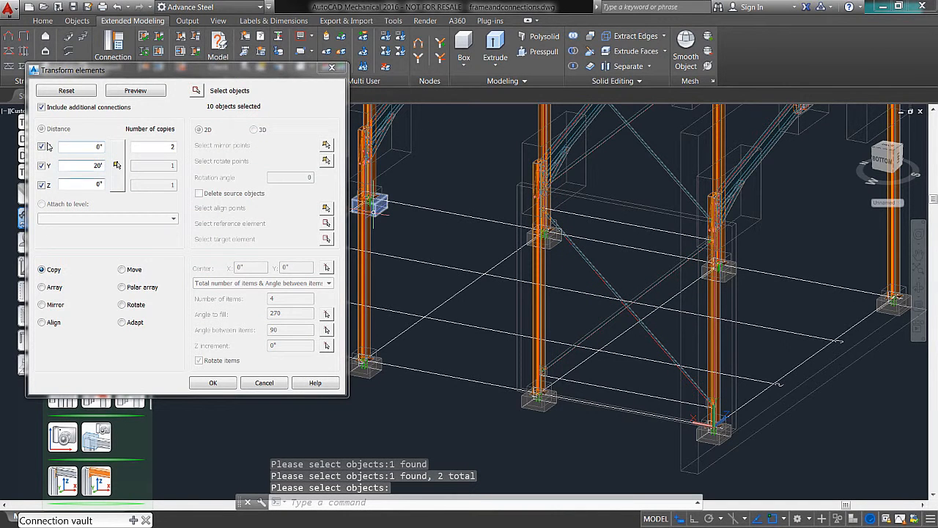
pyautogui.moveTo(93, 166); pyautogui.dragTo(196, 163)
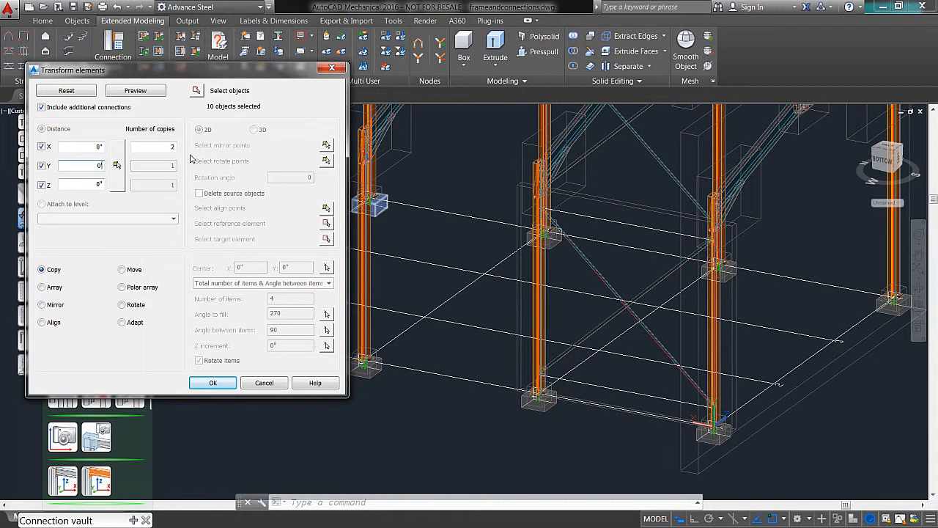
pyautogui.press('Return')
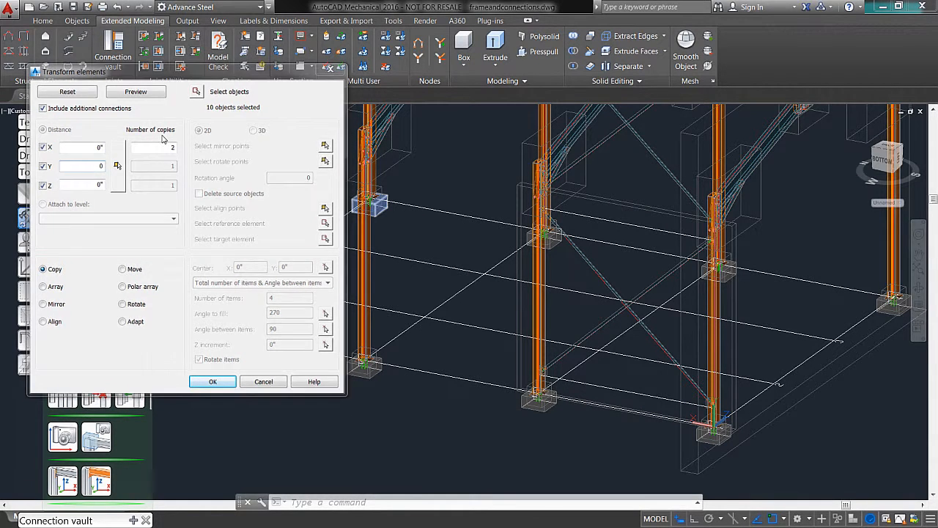
# Step: Set up a copy of both diagonal braces with their connections, picking the 20' X distance between adjacent column bases, with 2 copies
pyautogui.click(130, 204)
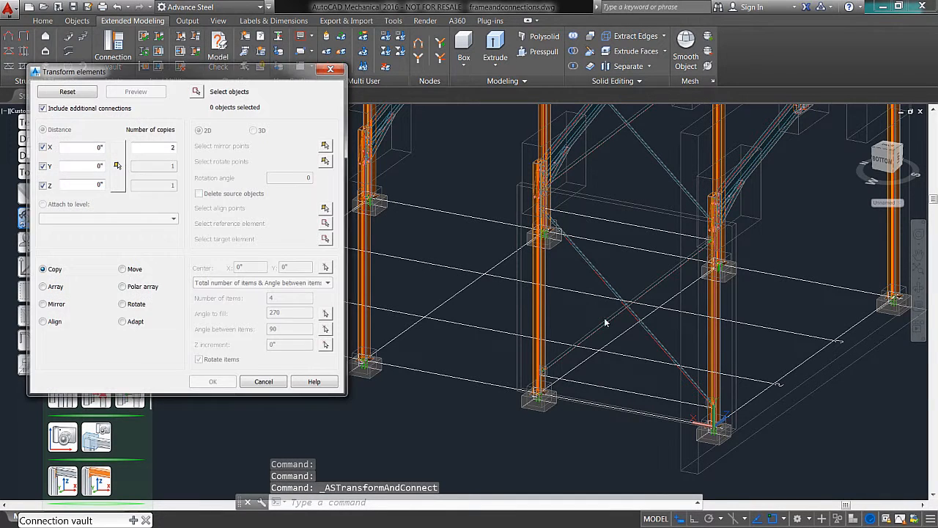
pyautogui.click(197, 90)
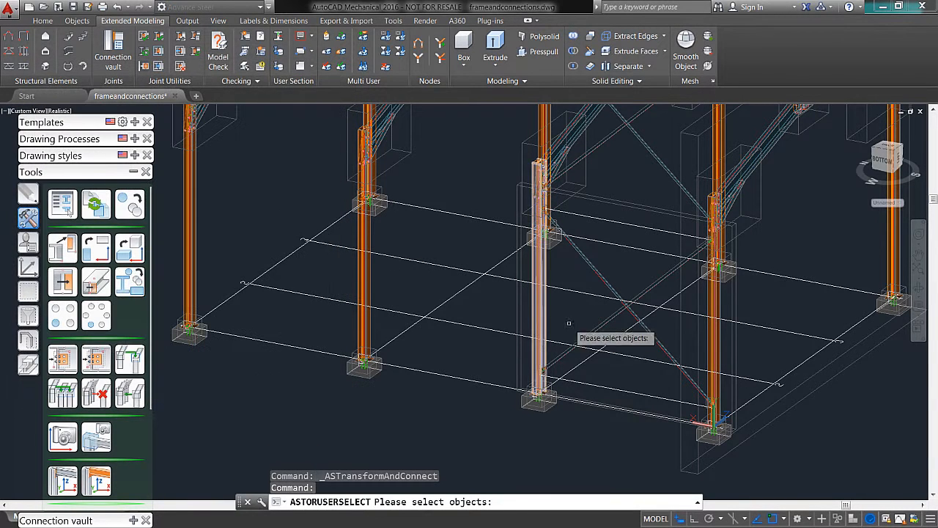
pyautogui.click(590, 332)
pyautogui.click(587, 261)
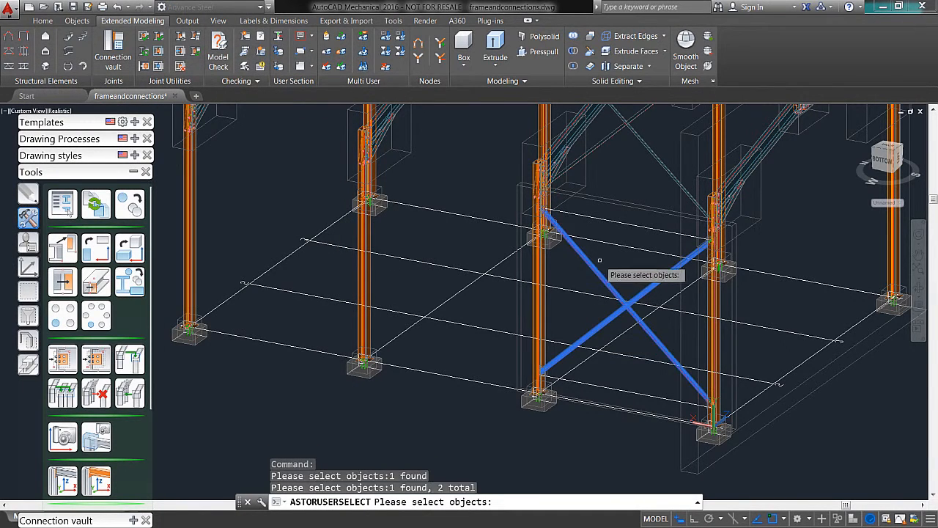
pyautogui.press('Return')
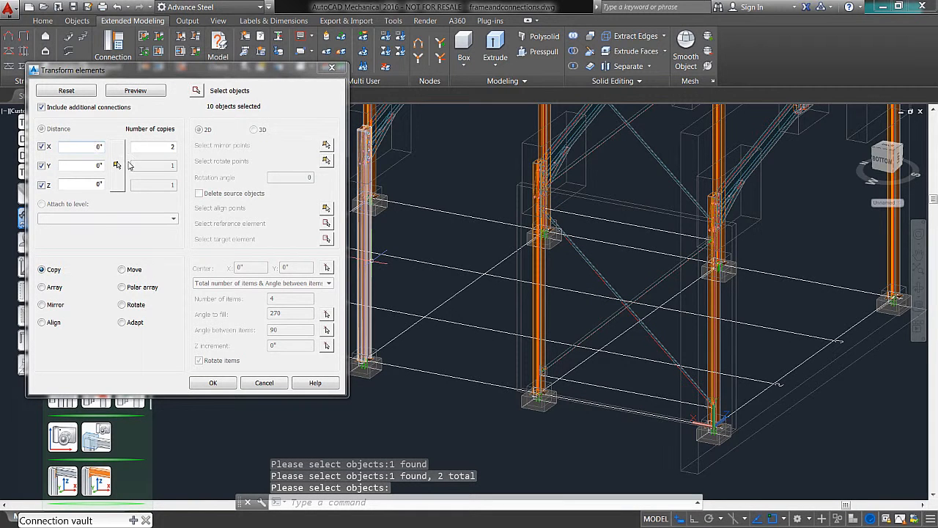
pyautogui.click(115, 164)
pyautogui.scroll(3, 715, 429)
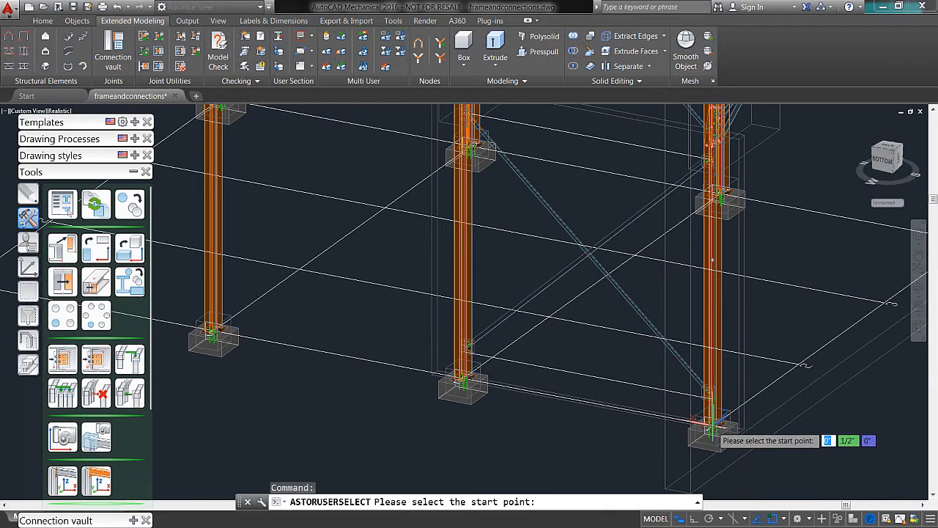
pyautogui.click(711, 424)
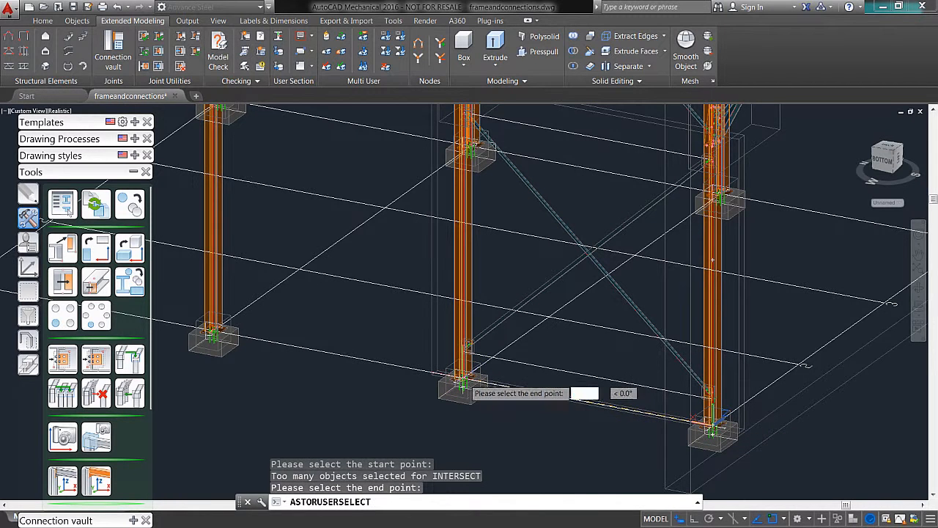
pyautogui.click(462, 382)
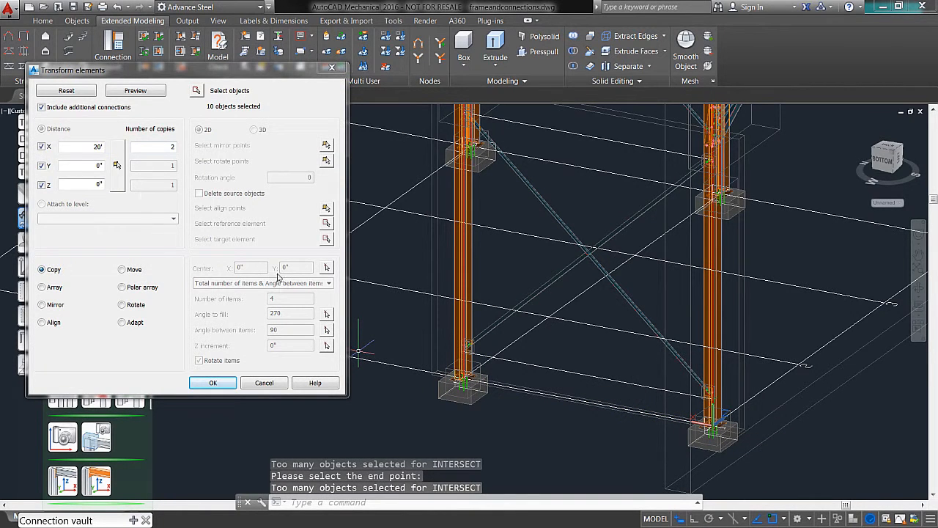
# Step: Preview the copied cross bracing along the side wall, inspect the brace ends in the other bays, and accept the copies
pyautogui.click(136, 91)
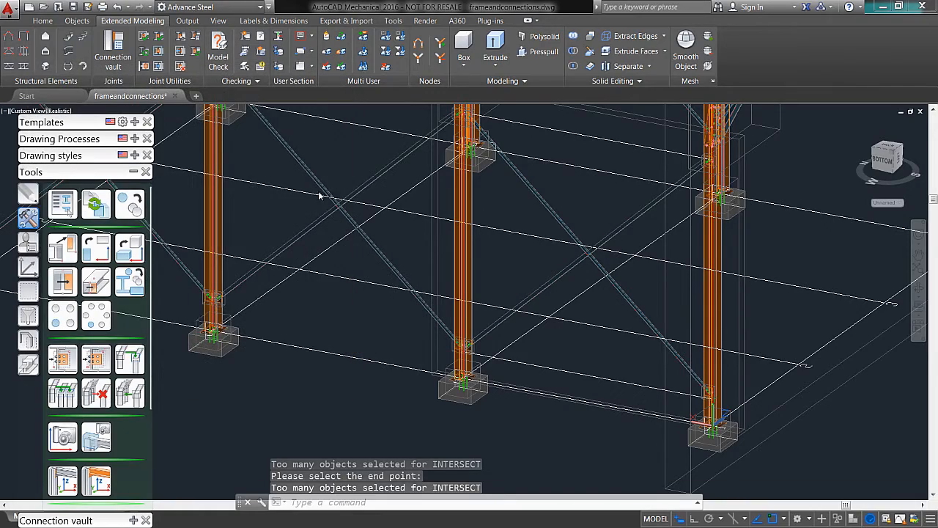
pyautogui.moveTo(431, 279); pyautogui.dragTo(547, 401, button='middle')
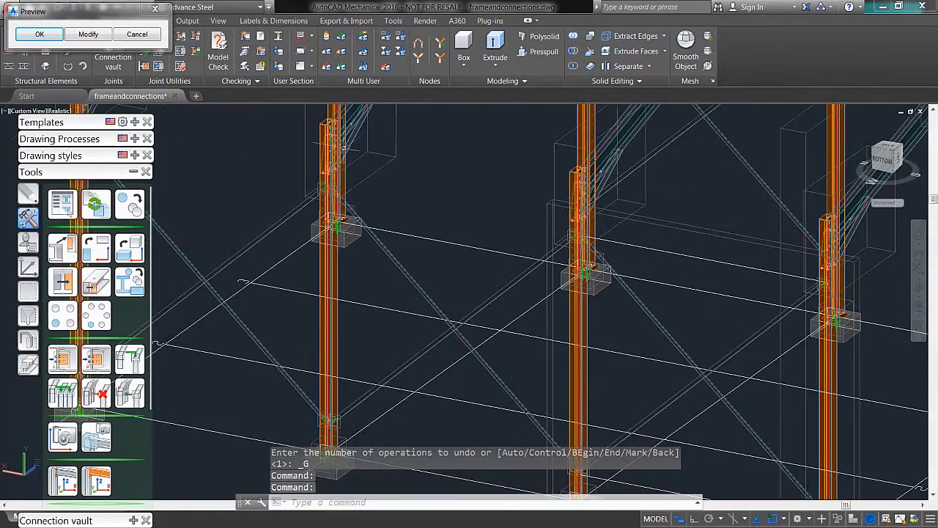
pyautogui.scroll(6, 337, 141)
pyautogui.scroll(-10, 327, 234)
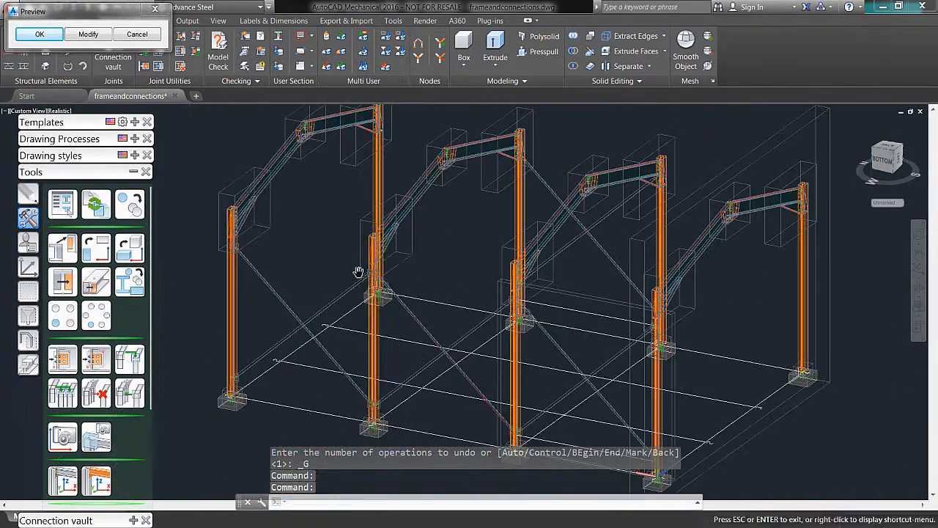
pyautogui.scroll(5, 291, 269)
pyautogui.scroll(-3, 208, 199)
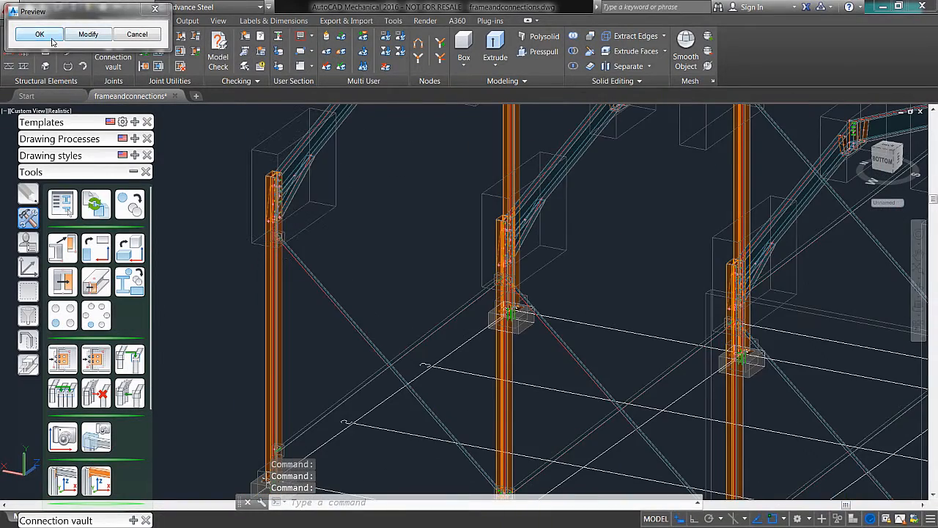
pyautogui.click(39, 34)
# Step: Erase the stray diagonal braces floating above the portal frames
pyautogui.scroll(2, 546, 318)
pyautogui.keyDown('shift'); pyautogui.moveTo(535, 334); pyautogui.dragTo(549, 321, button='middle'); pyautogui.keyUp('shift')
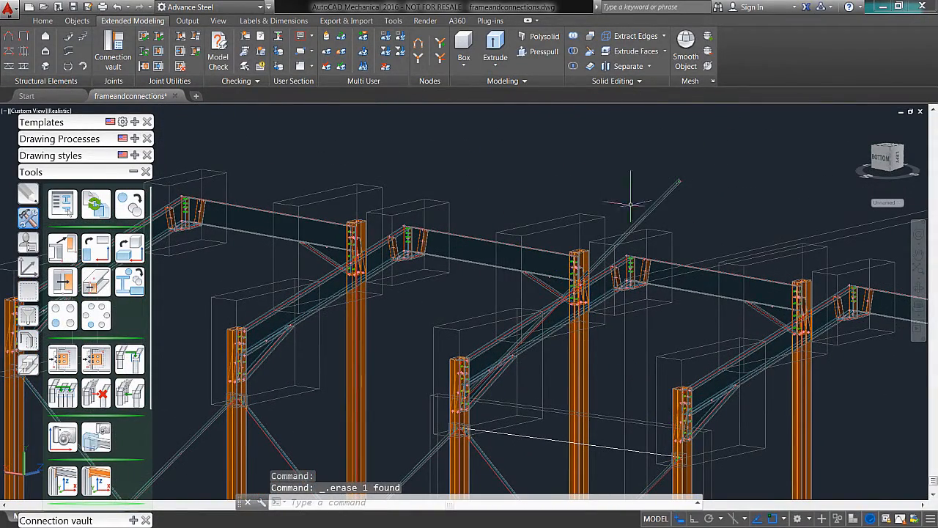
pyautogui.scroll(11, 462, 414)
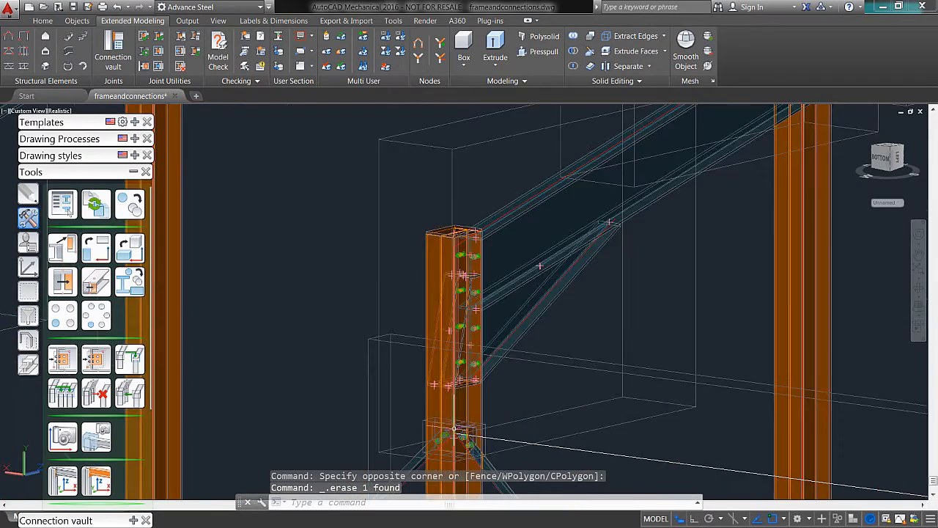
# Step: Examine the copied bracing connections on the side-wall columns and the rafters of all the portal frames
pyautogui.keyDown('shift'); pyautogui.moveTo(569, 369); pyautogui.dragTo(525, 235, button='middle'); pyautogui.keyUp('shift')
pyautogui.scroll(-8, 525, 234)
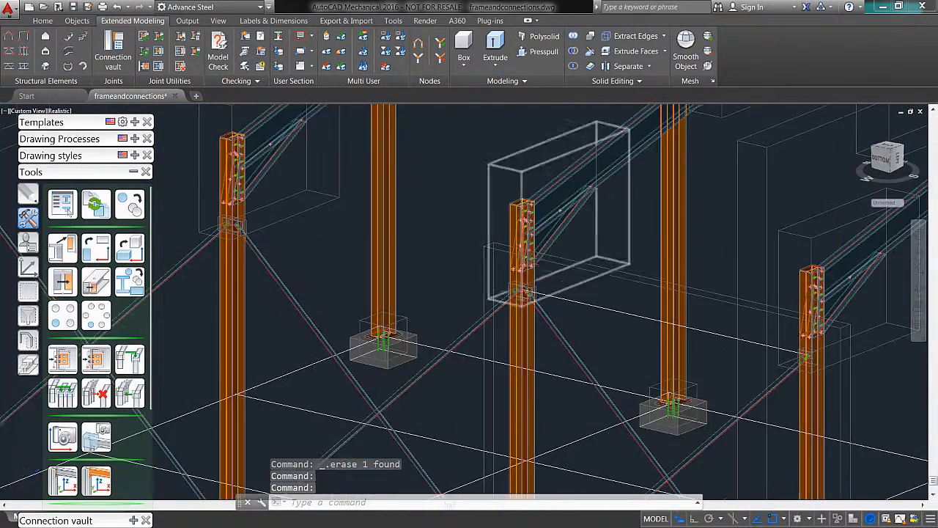
pyautogui.keyDown('shift'); pyautogui.moveTo(620, 295); pyautogui.dragTo(726, 378, button='middle'); pyautogui.keyUp('shift')
pyautogui.moveTo(520, 154); pyautogui.dragTo(603, 229, button='middle')
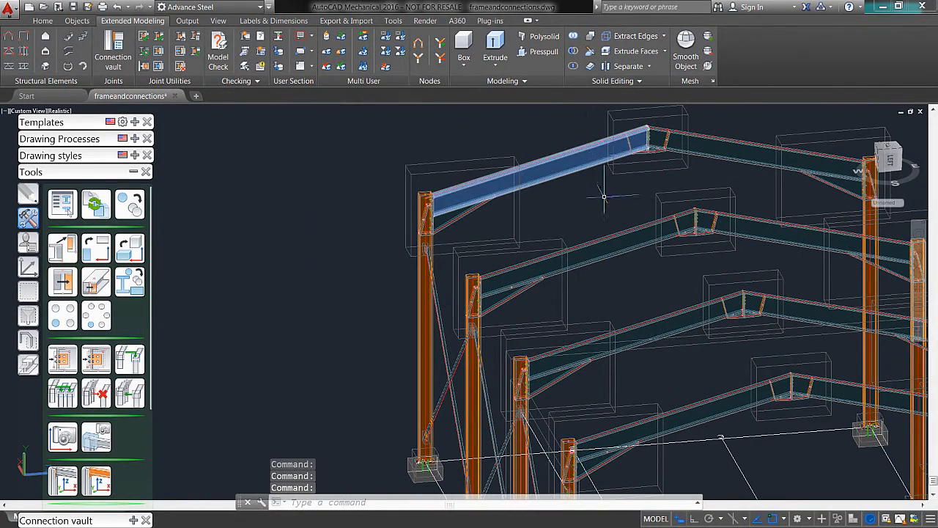
pyautogui.moveTo(570, 209)
pyautogui.keyDown('shift'); pyautogui.mouseDown(button='middle')
pyautogui.moveTo(613, 212)
pyautogui.moveTo(576, 217)
pyautogui.mouseUp(button='middle'); pyautogui.keyUp('shift')
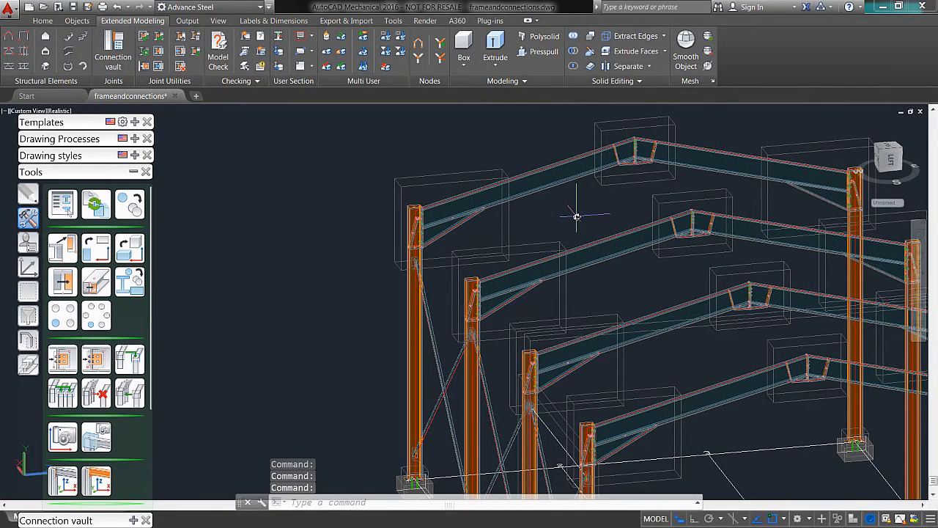
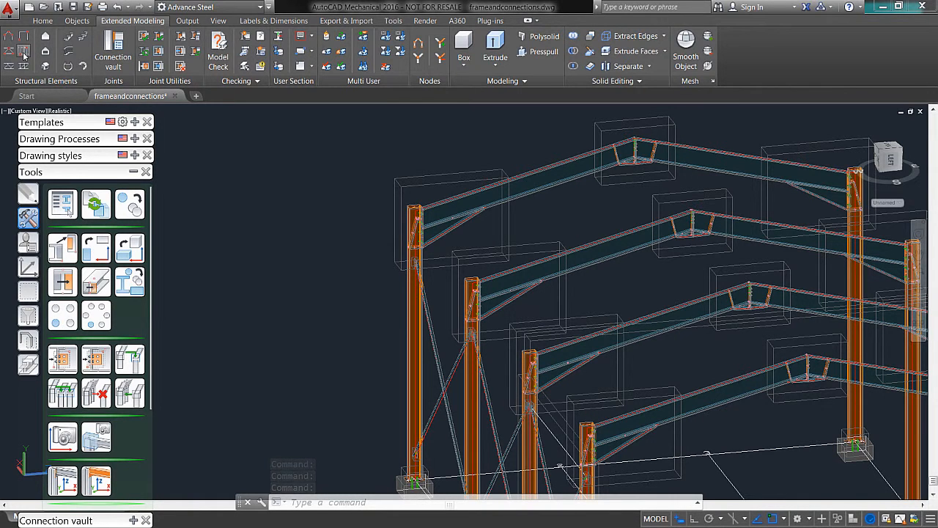
# Step: Create purlins across the four rafters on one roof slope, with no reference point and no additional reference beam
pyautogui.click(24, 53)
pyautogui.keyDown('shift'); pyautogui.moveTo(303, 225); pyautogui.dragTo(268, 139, button='middle'); pyautogui.keyUp('shift')
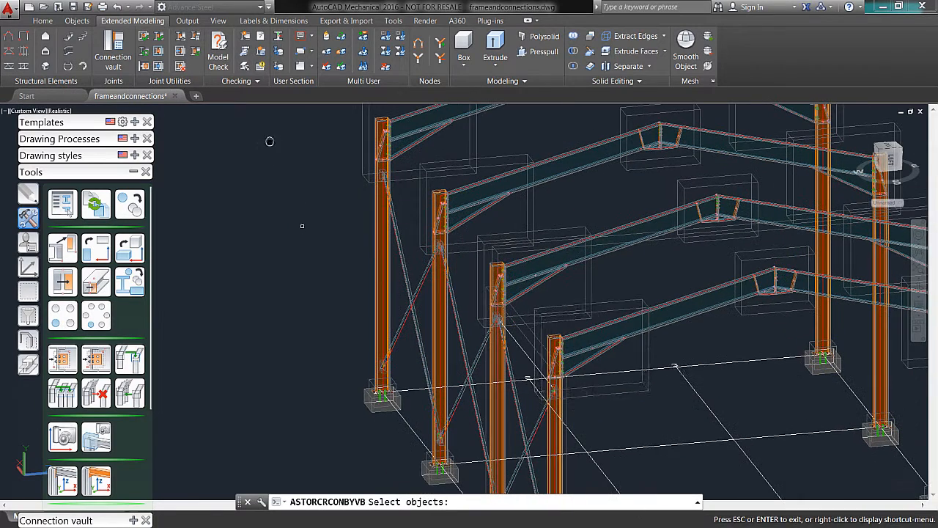
pyautogui.click(688, 313)
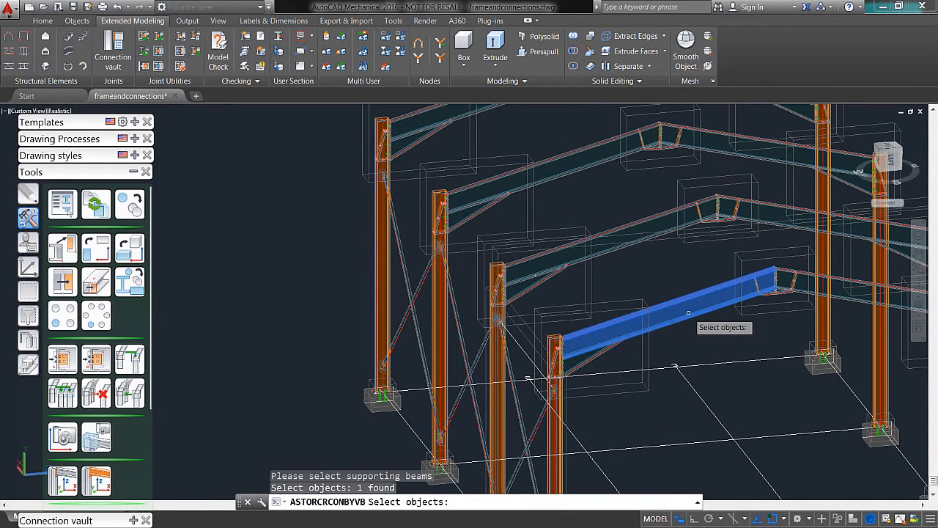
pyautogui.click(621, 237)
pyautogui.click(590, 151)
pyautogui.moveTo(591, 152); pyautogui.dragTo(613, 251, button='middle')
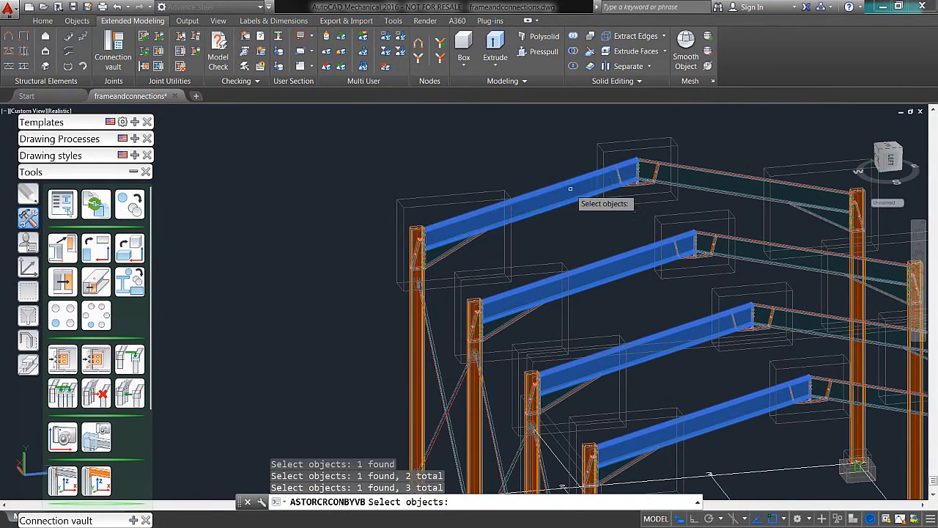
pyautogui.press('Return')
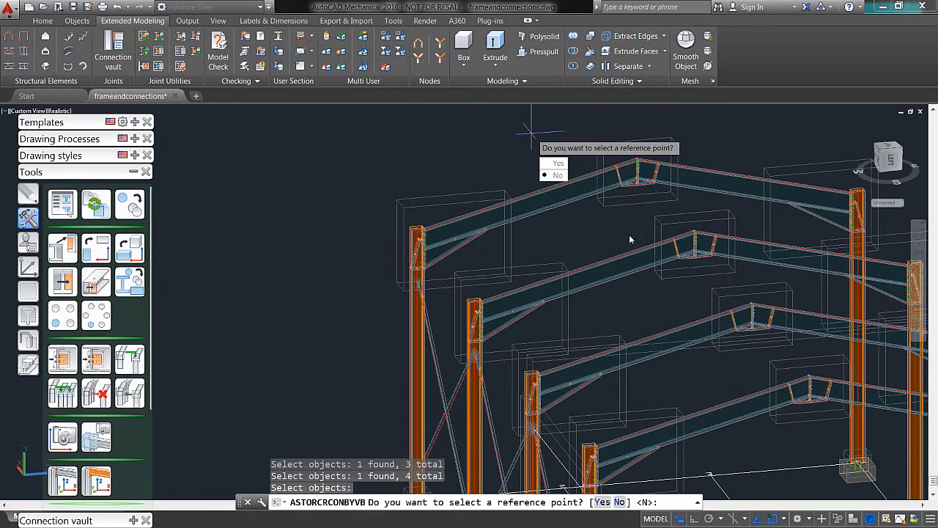
pyautogui.click(557, 176)
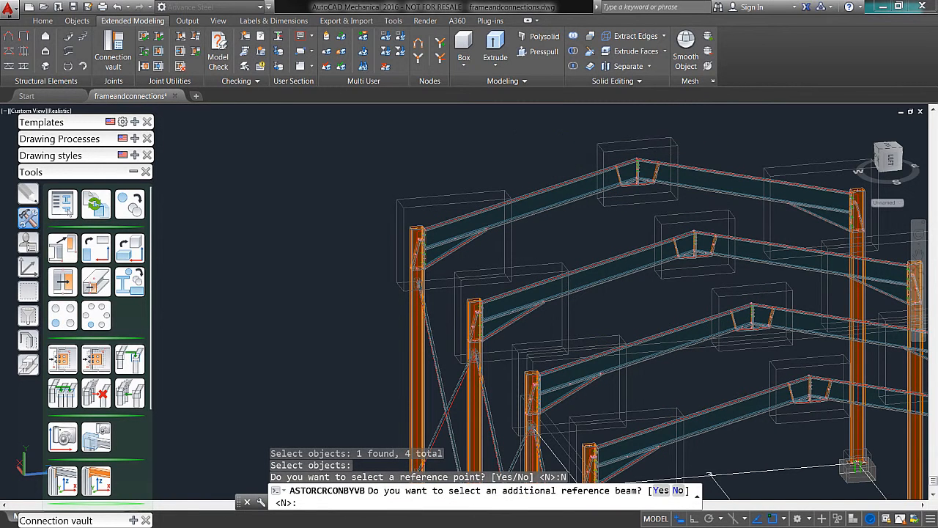
pyautogui.press('Return')
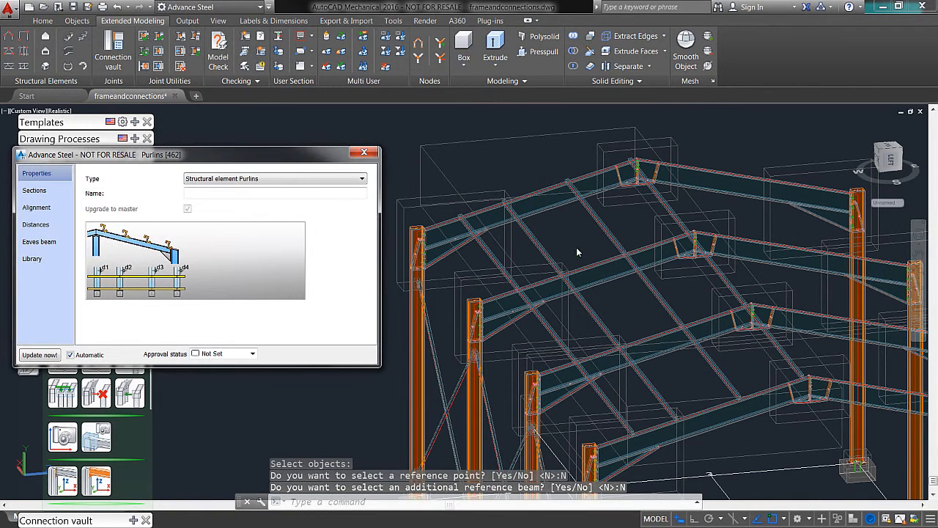
# Step: Examine the new purlins where they cross the rafters, from the eaves up to the ridge
pyautogui.keyDown('shift'); pyautogui.moveTo(576, 252); pyautogui.dragTo(584, 263, button='middle'); pyautogui.keyUp('shift')
pyautogui.scroll(8, 678, 308)
pyautogui.keyDown('shift'); pyautogui.moveTo(675, 306); pyautogui.dragTo(725, 189, button='middle'); pyautogui.keyUp('shift')
pyautogui.scroll(-7, 649, 321)
pyautogui.moveTo(645, 357); pyautogui.dragTo(652, 331, button='middle')
pyautogui.scroll(4, 650, 331)
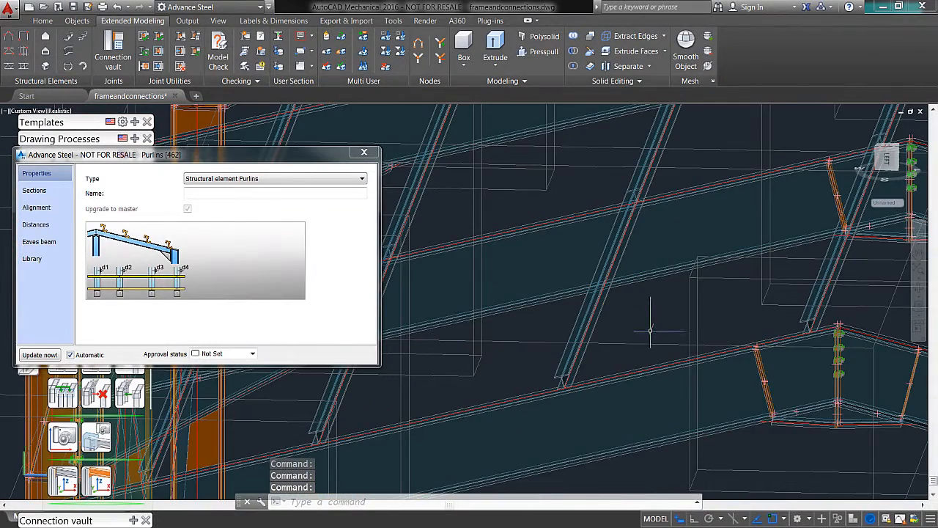
pyautogui.scroll(-4, 570, 359)
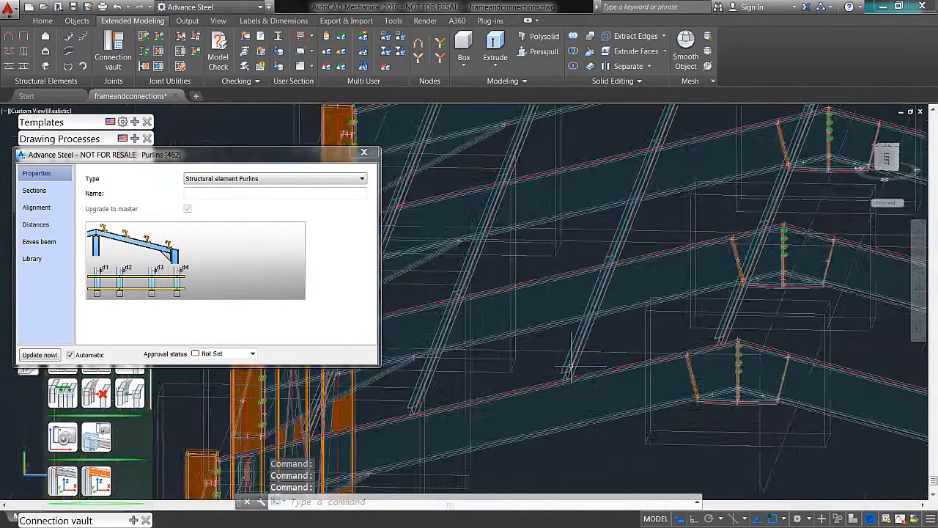
pyautogui.scroll(3, 567, 363)
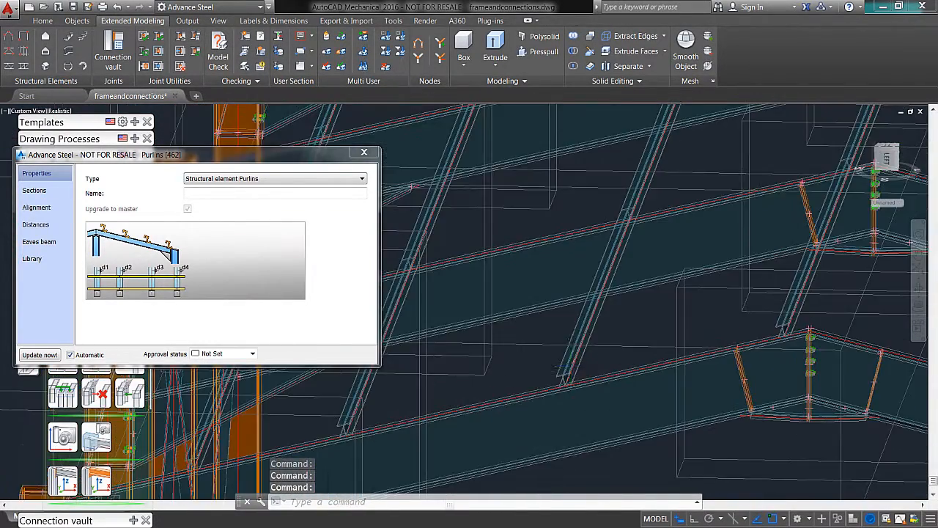
# Step: Set the purlins' section size to C6X8.2 from AISC 14.1 C Channels and check their channel profiles on the rafters
pyautogui.click(35, 190)
pyautogui.click(88, 188)
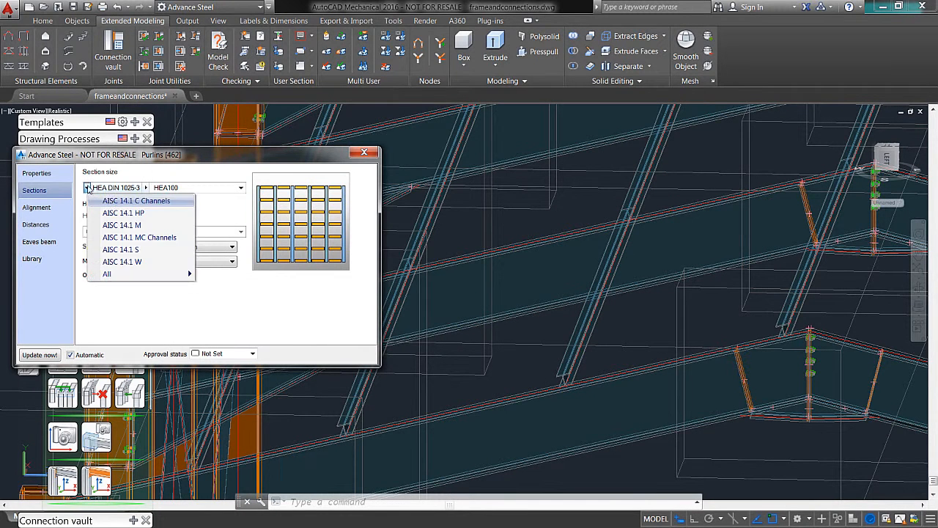
pyautogui.click(91, 200)
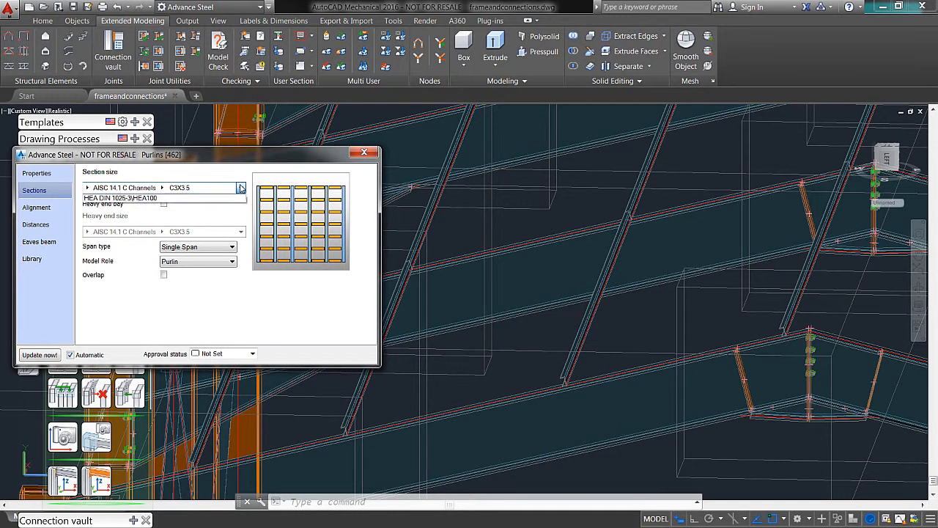
pyautogui.click(163, 188)
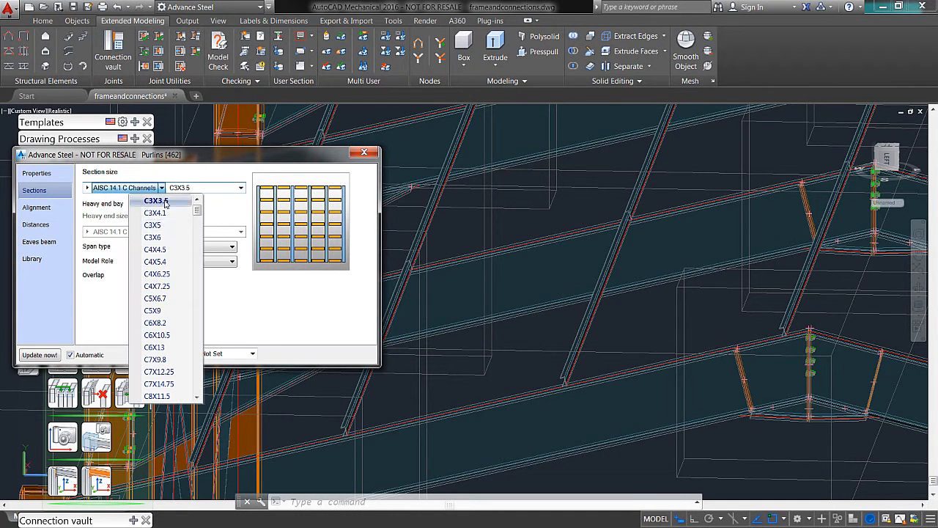
pyautogui.click(155, 323)
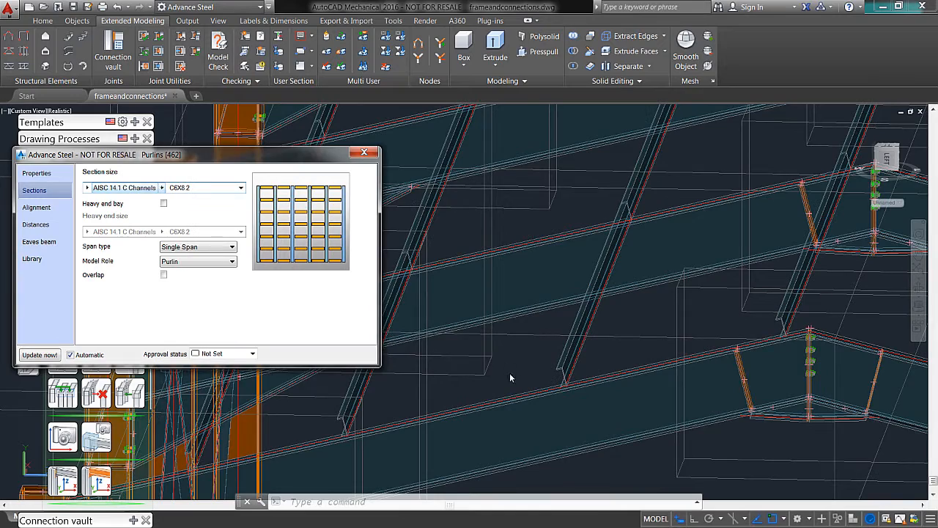
pyautogui.keyDown('shift'); pyautogui.moveTo(504, 360); pyautogui.dragTo(367, 309, button='middle'); pyautogui.keyUp('shift')
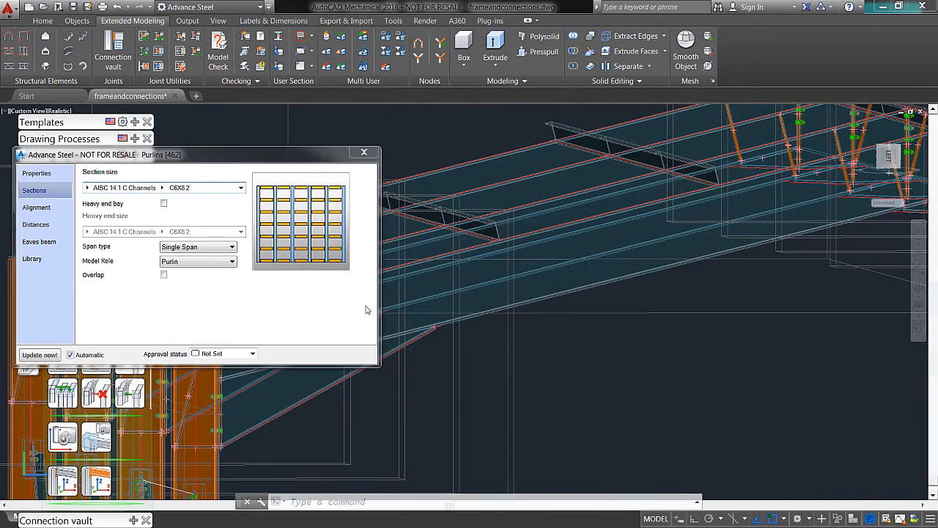
pyautogui.click(364, 152)
pyautogui.keyDown('shift'); pyautogui.moveTo(549, 324); pyautogui.dragTo(661, 325, button='middle'); pyautogui.keyUp('shift')
pyautogui.moveTo(682, 332); pyautogui.dragTo(335, 299, button='middle')
pyautogui.moveTo(795, 383); pyautogui.dragTo(578, 315, button='middle')
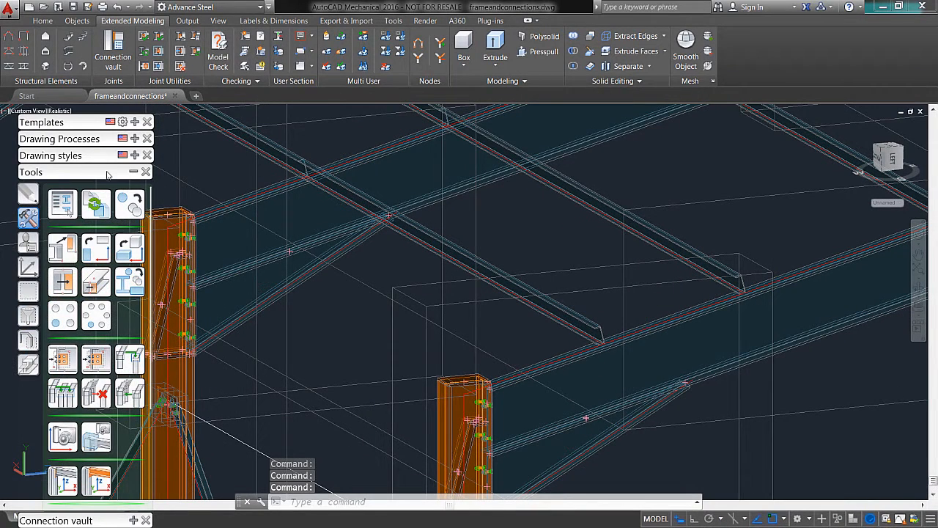
# Step: Add a Purlin connection between the end-frame rafter and the purlin nearest the eaves
pyautogui.click(132, 172)
pyautogui.click(133, 188)
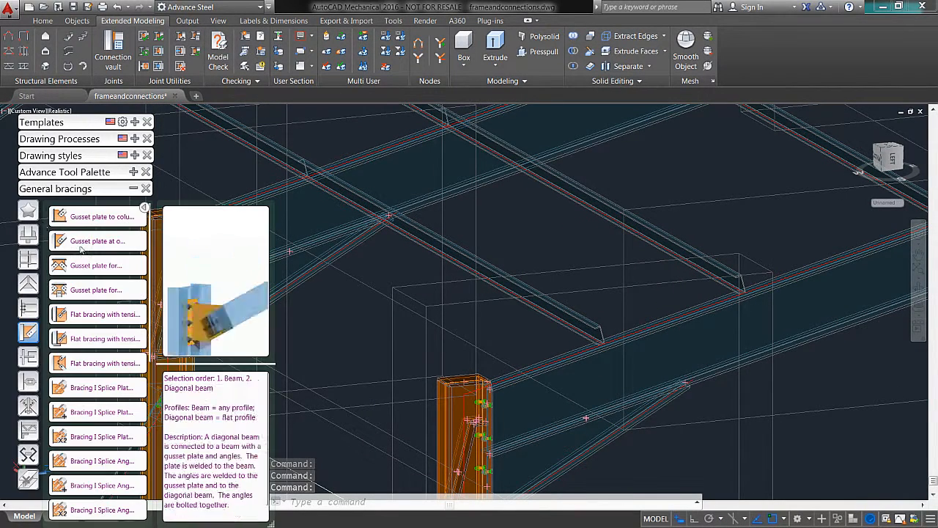
pyautogui.moveTo(31, 385)
pyautogui.moveTo(37, 411)
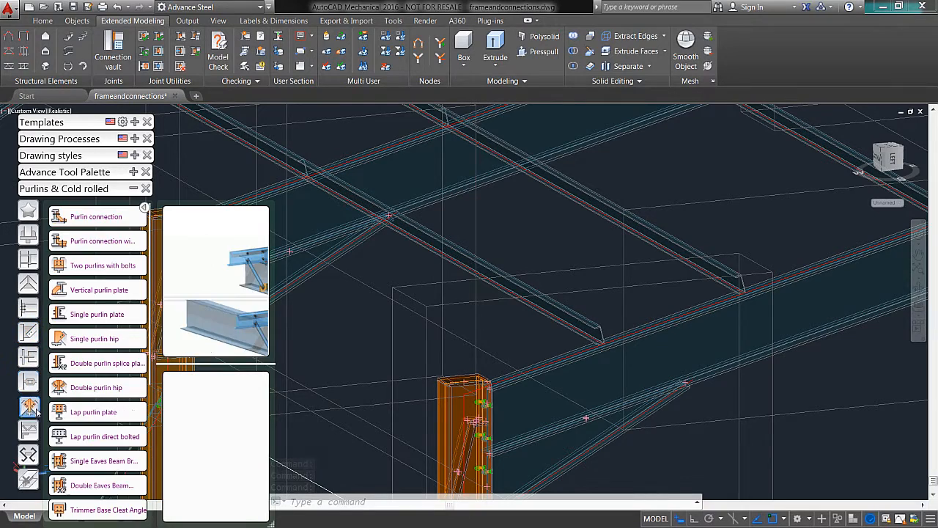
pyautogui.click(135, 226)
pyautogui.scroll(3, 393, 283)
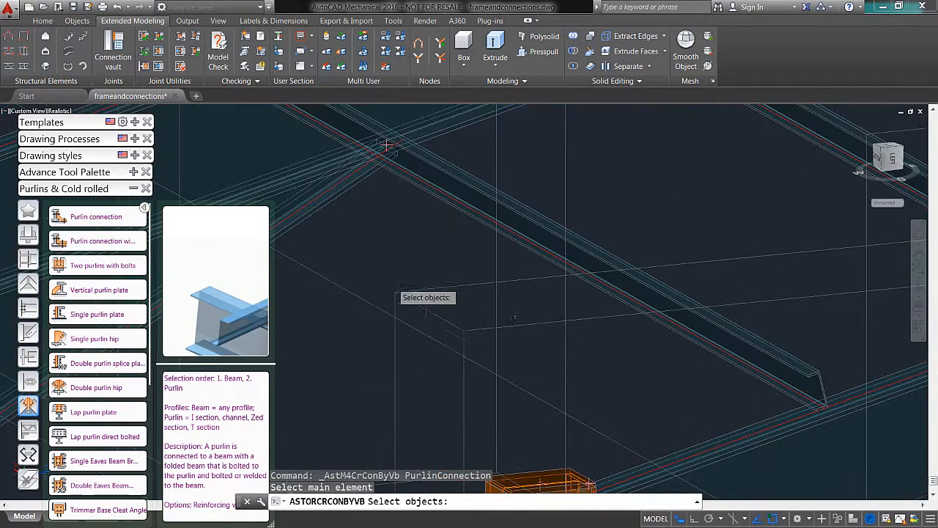
pyautogui.moveTo(578, 322); pyautogui.dragTo(445, 217, button='middle')
pyautogui.scroll(-2, 482, 230)
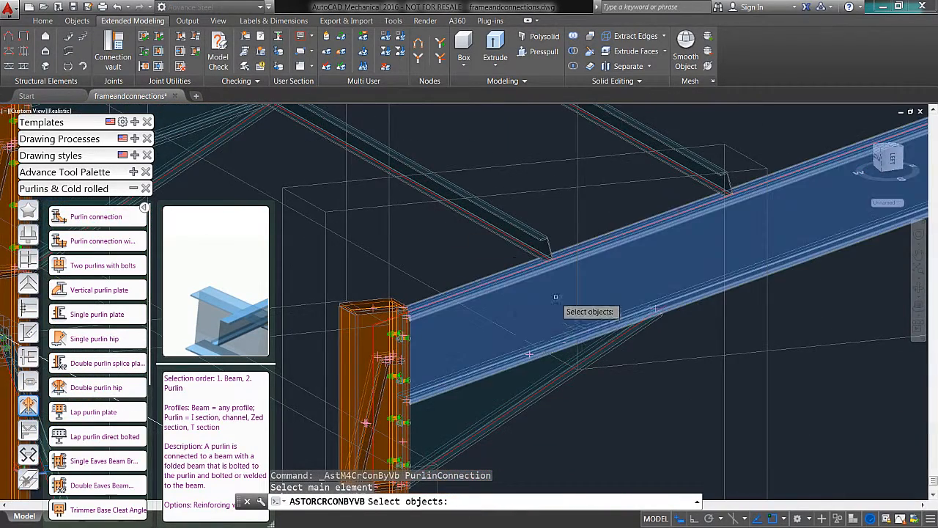
pyautogui.click(650, 346)
pyautogui.press('Return')
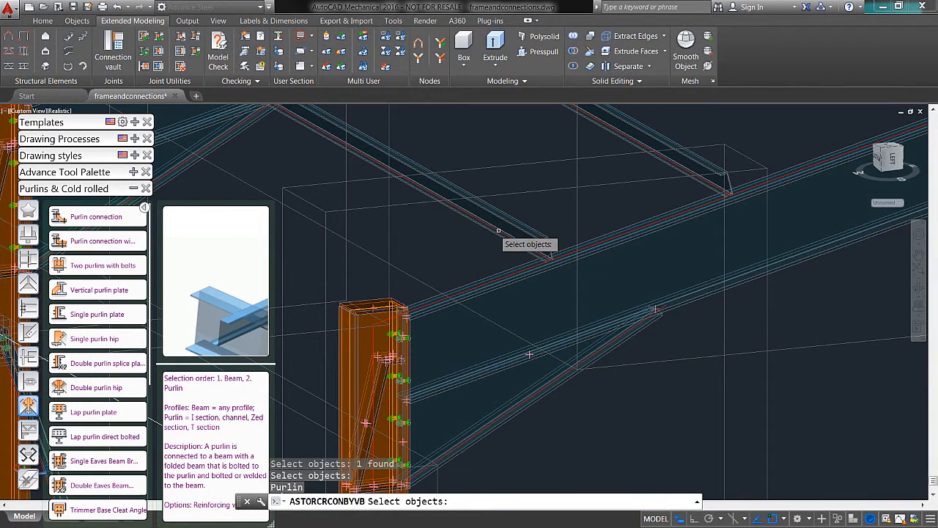
pyautogui.click(477, 208)
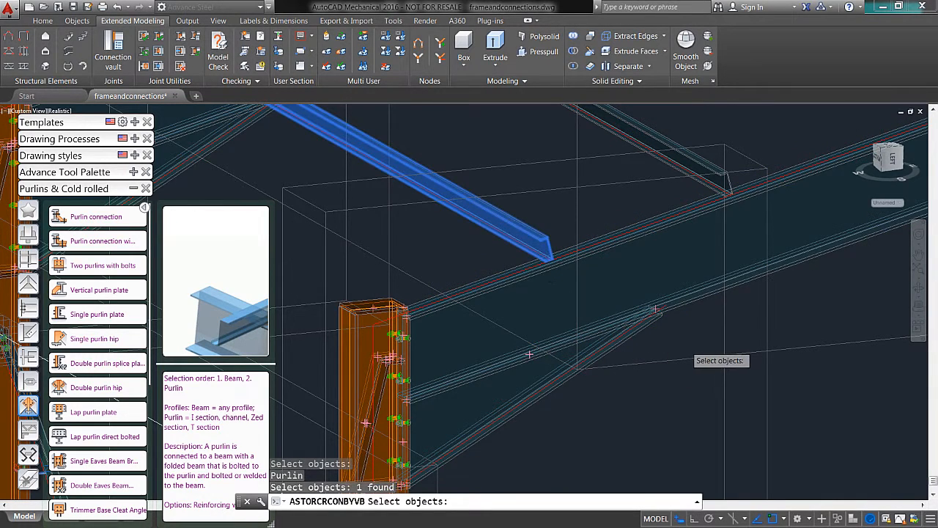
pyautogui.press('Return')
# Step: Examine the purlin connection's bolts, folded plate and distance settings at the end of the purlin
pyautogui.keyDown('shift'); pyautogui.moveTo(588, 294); pyautogui.dragTo(509, 289, button='middle'); pyautogui.keyUp('shift')
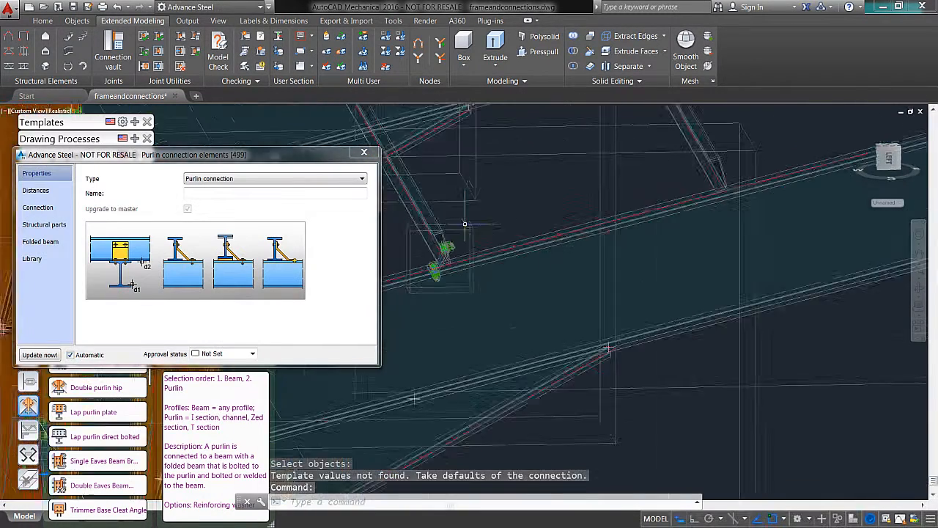
pyautogui.scroll(6, 452, 272)
pyautogui.moveTo(475, 253); pyautogui.dragTo(713, 281, button='middle')
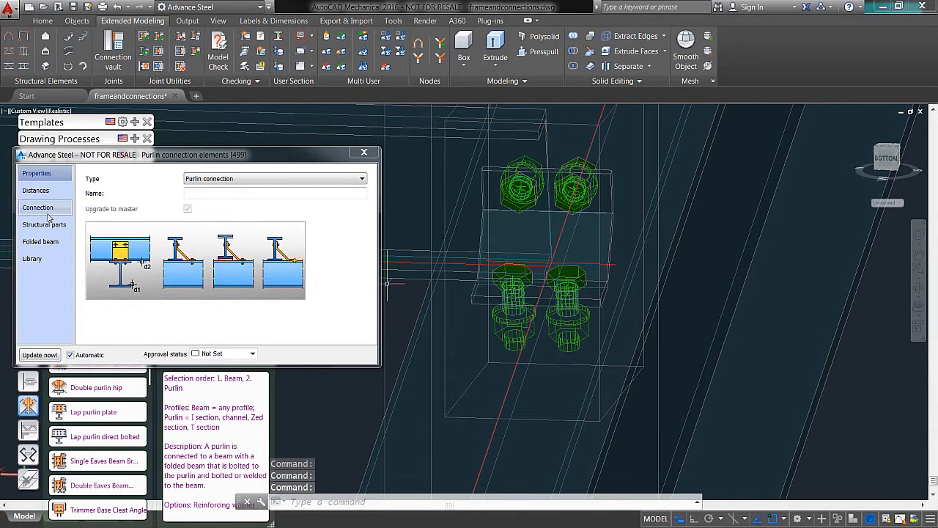
pyautogui.click(36, 190)
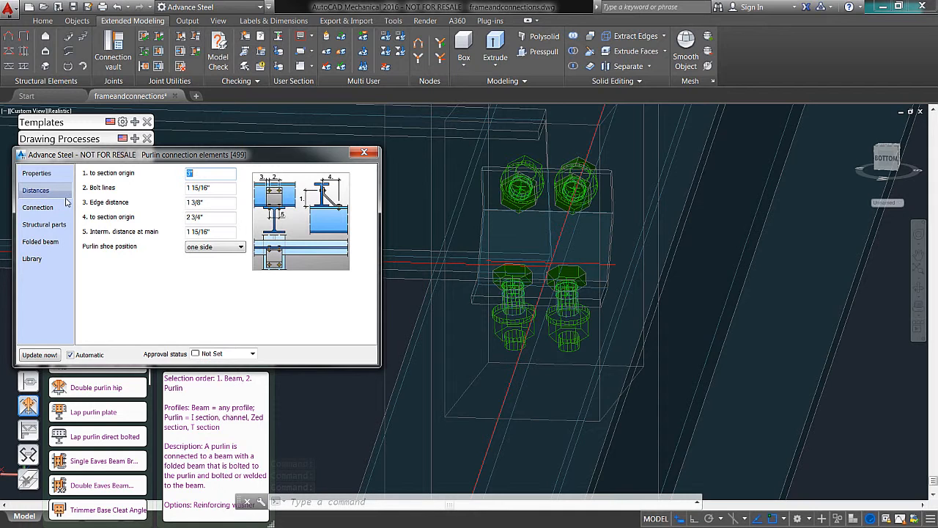
pyautogui.click(363, 154)
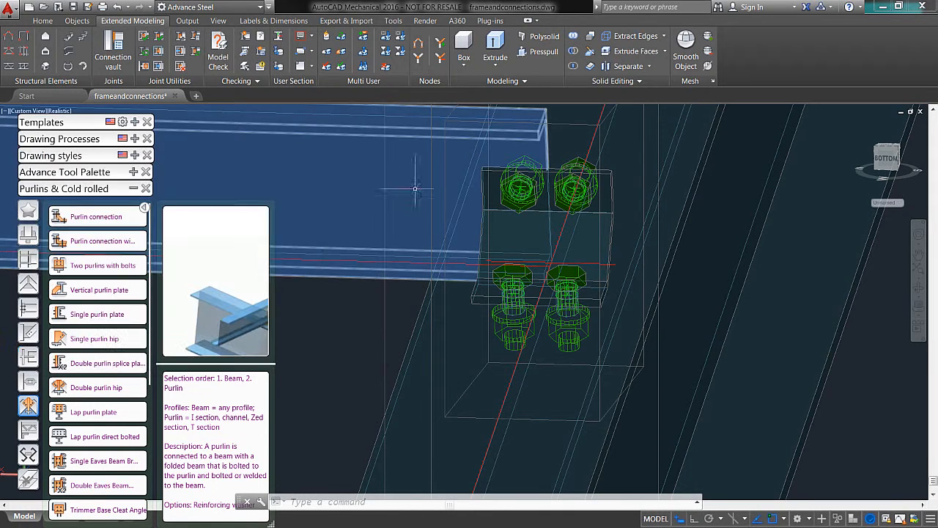
pyautogui.scroll(3, 398, 210)
pyautogui.scroll(-4, 371, 208)
pyautogui.scroll(-7, 454, 297)
pyautogui.keyDown('shift'); pyautogui.moveTo(435, 267); pyautogui.dragTo(410, 240, button='middle'); pyautogui.keyUp('shift')
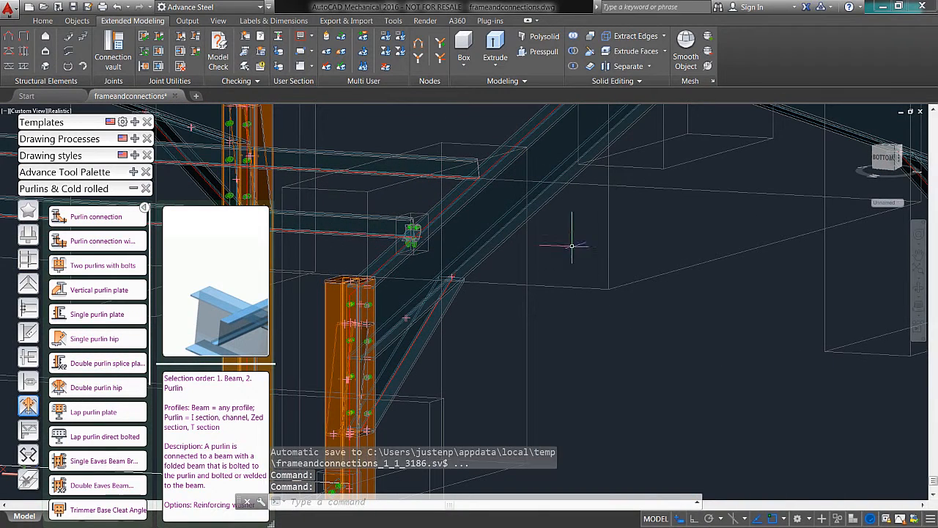
# Step: Set the purlins' overhang at both the first and last support to 6" and check the extended ends
pyautogui.doubleClick(594, 285)
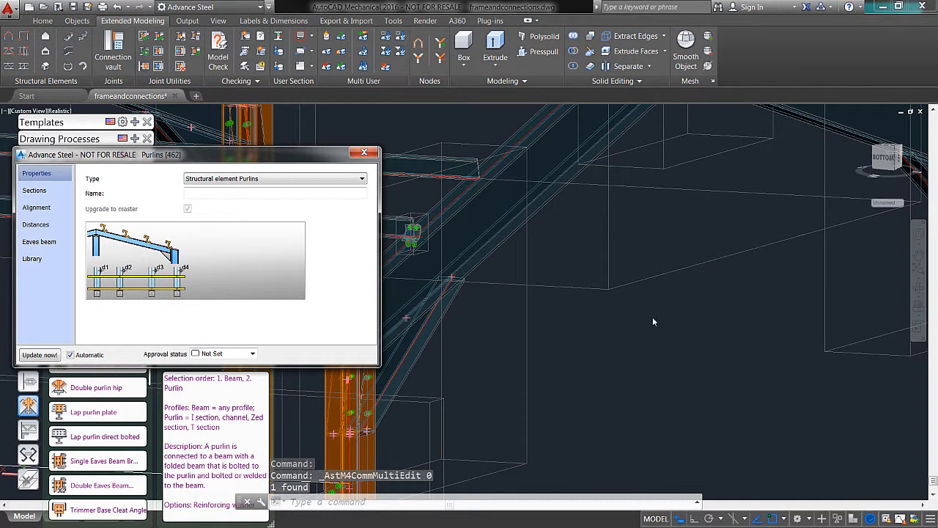
pyautogui.moveTo(259, 164); pyautogui.dragTo(337, 162)
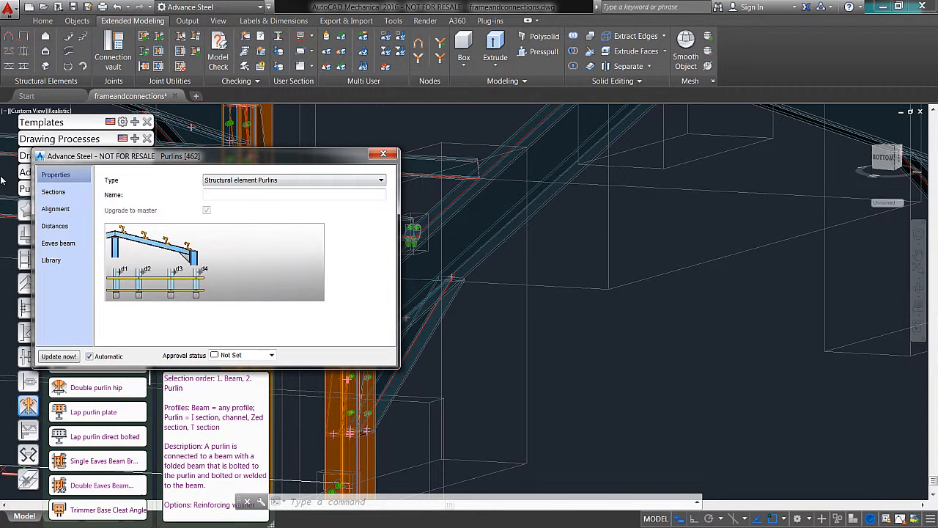
pyautogui.click(53, 192)
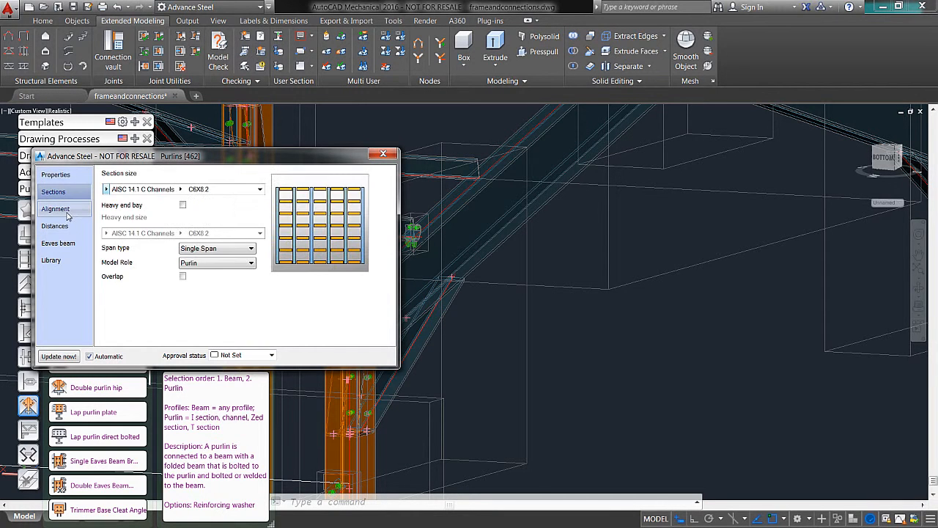
pyautogui.click(58, 209)
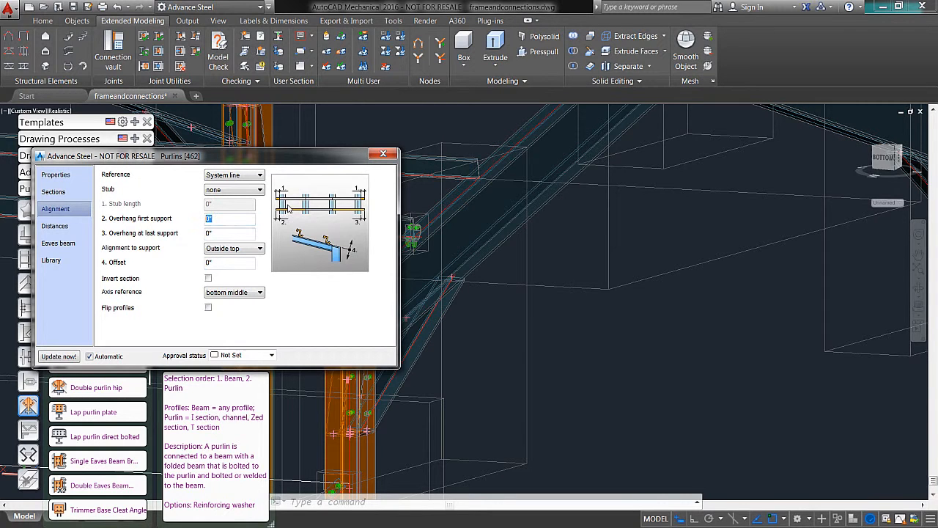
pyautogui.press('Return')
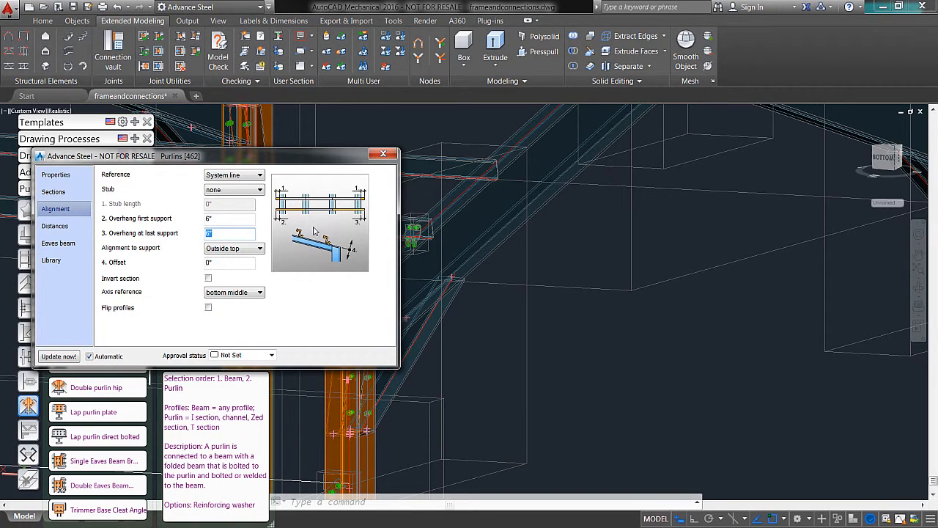
pyautogui.click(385, 156)
pyautogui.moveTo(483, 271); pyautogui.dragTo(534, 275, button='middle')
pyautogui.scroll(-5, 457, 233)
pyautogui.scroll(4, 479, 213)
pyautogui.scroll(4, 479, 214)
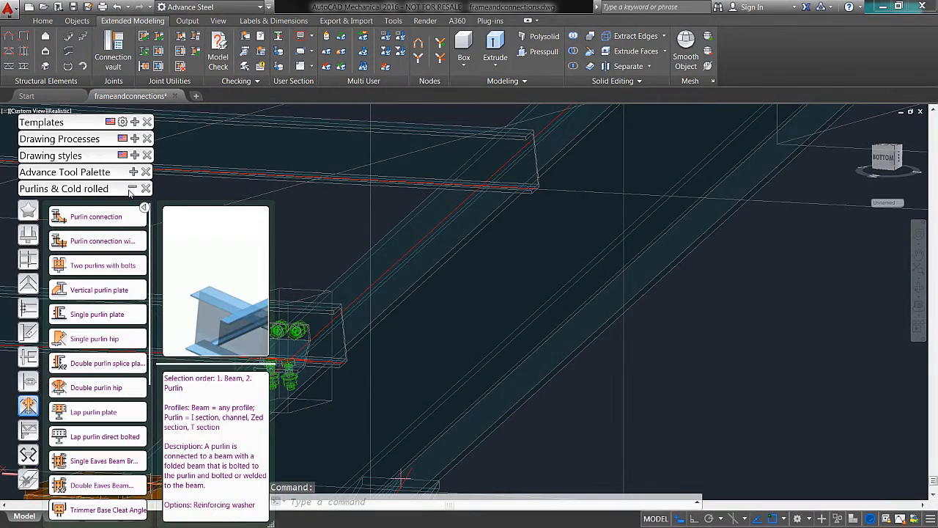
# Step: Set the purlin shoe position of the end-rafter purlin connection to other side
pyautogui.click(132, 188)
pyautogui.moveTo(316, 282); pyautogui.dragTo(350, 241, button='middle')
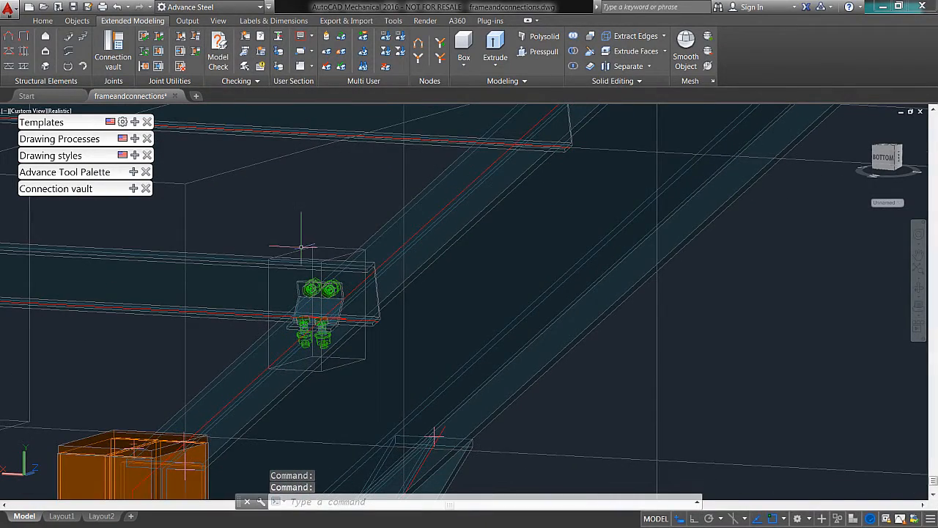
pyautogui.keyDown('shift'); pyautogui.moveTo(291, 220); pyautogui.dragTo(211, 225, button='middle'); pyautogui.keyUp('shift')
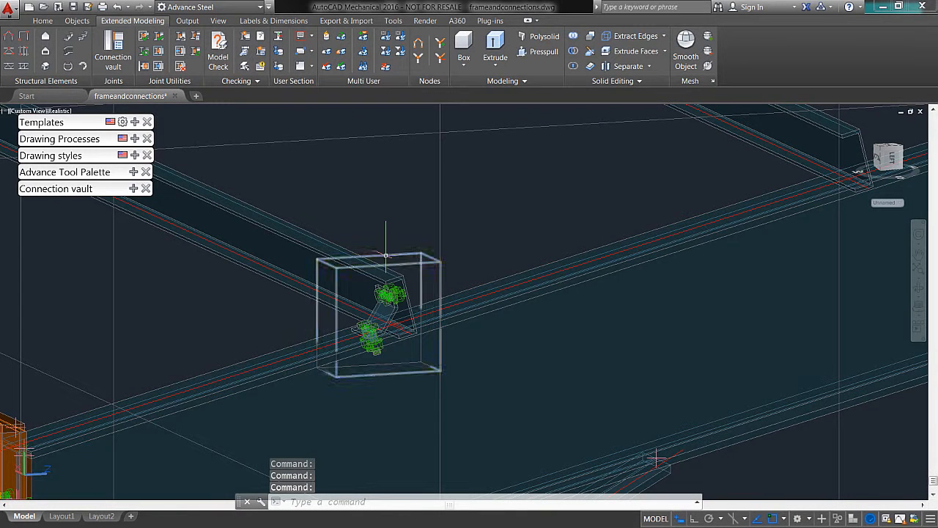
pyautogui.doubleClick(386, 255)
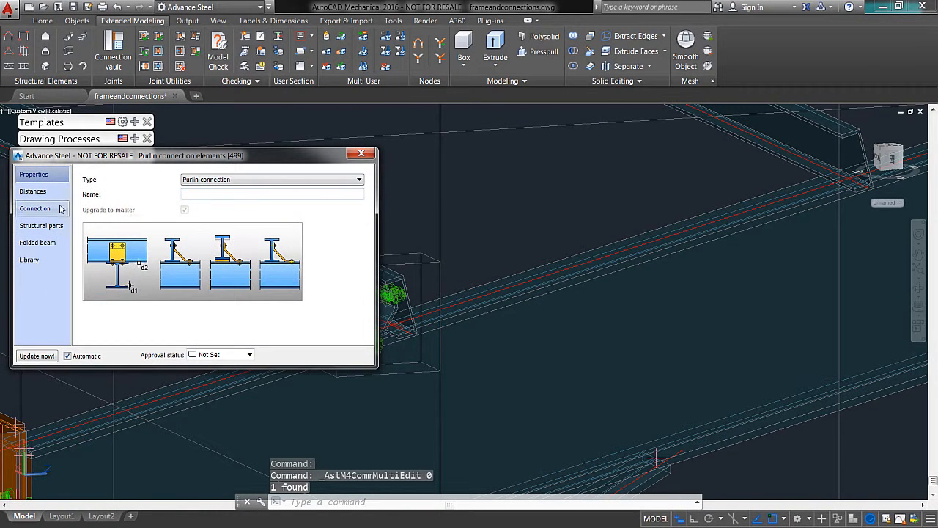
pyautogui.click(61, 209)
pyautogui.click(55, 192)
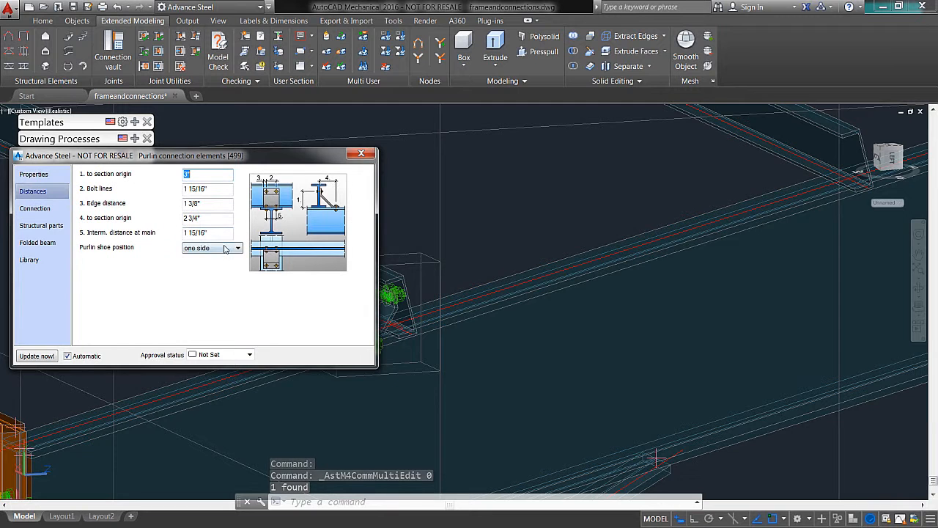
pyautogui.click(209, 265)
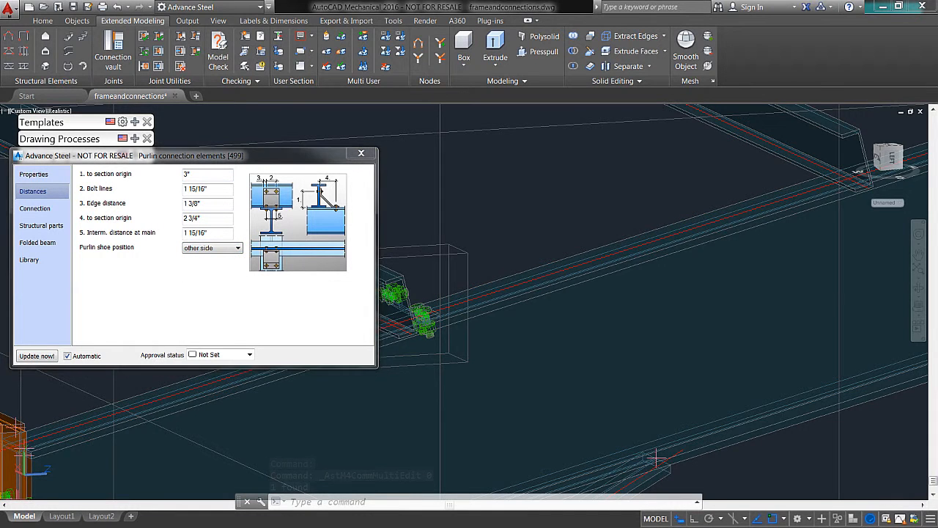
pyautogui.moveTo(609, 254); pyautogui.dragTo(651, 214, button='middle')
pyautogui.click(361, 154)
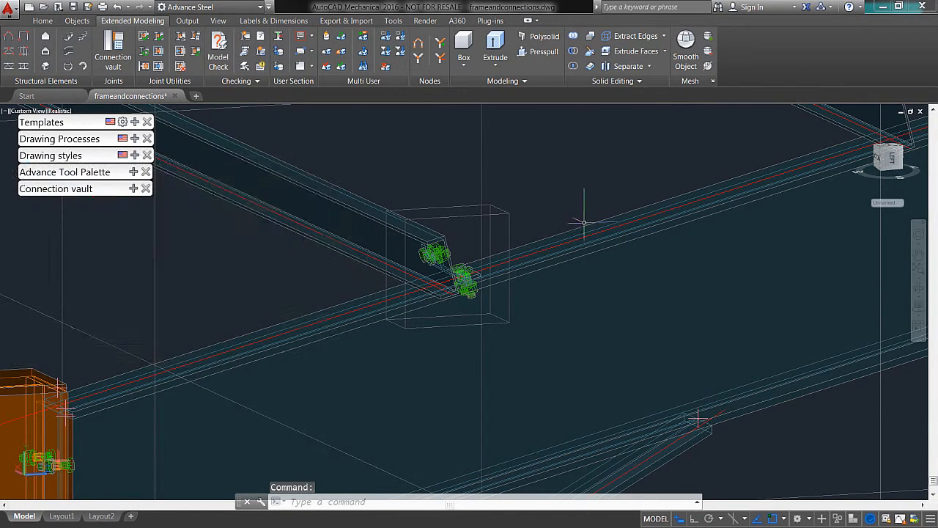
# Step: Begin a multiple joint transfer using the eaves purlin connection as the source and the end-frame rafter as the first receiving beam
pyautogui.scroll(4, 592, 198)
pyautogui.scroll(-5, 592, 199)
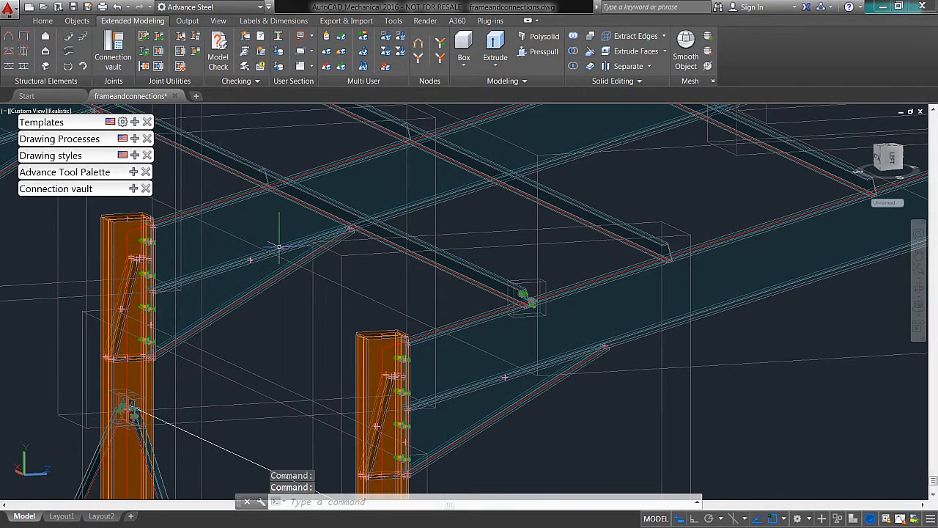
pyautogui.moveTo(135, 171)
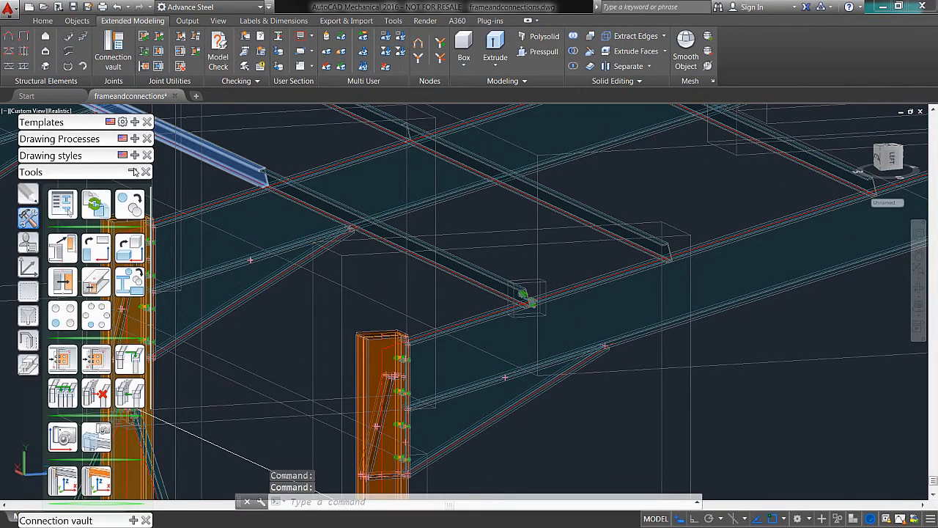
pyautogui.click(93, 359)
pyautogui.scroll(3, 522, 317)
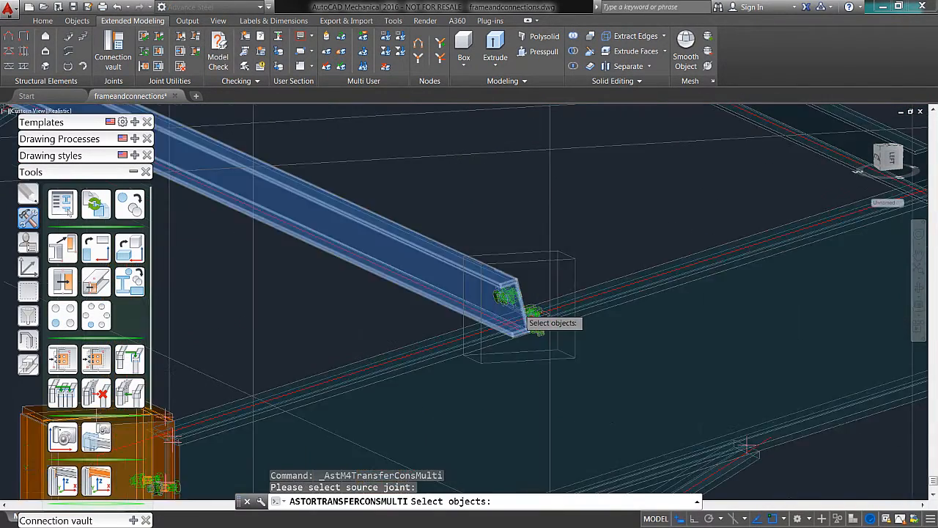
pyautogui.scroll(3, 524, 318)
pyautogui.click(591, 327)
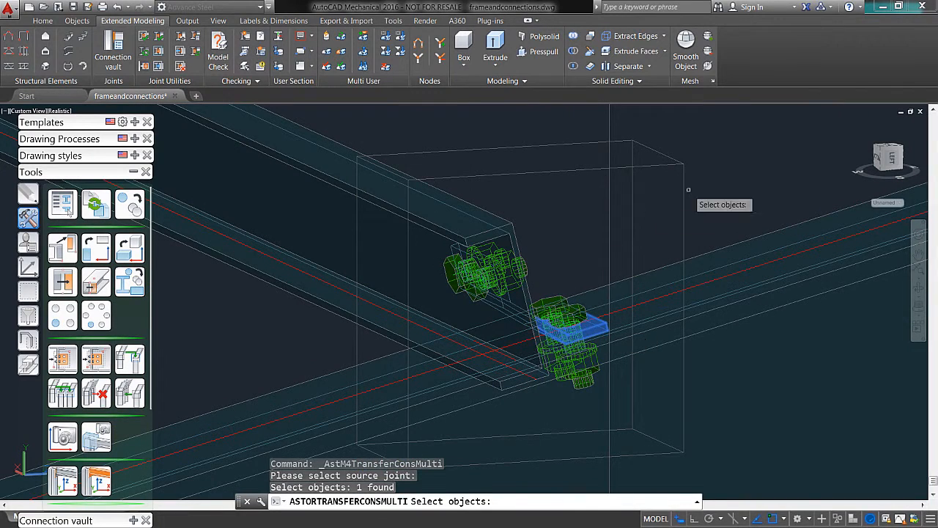
pyautogui.press('Return')
pyautogui.scroll(-5, 707, 167)
pyautogui.scroll(-3, 708, 167)
pyautogui.moveTo(709, 167); pyautogui.dragTo(502, 256, button='middle')
pyautogui.click(629, 315)
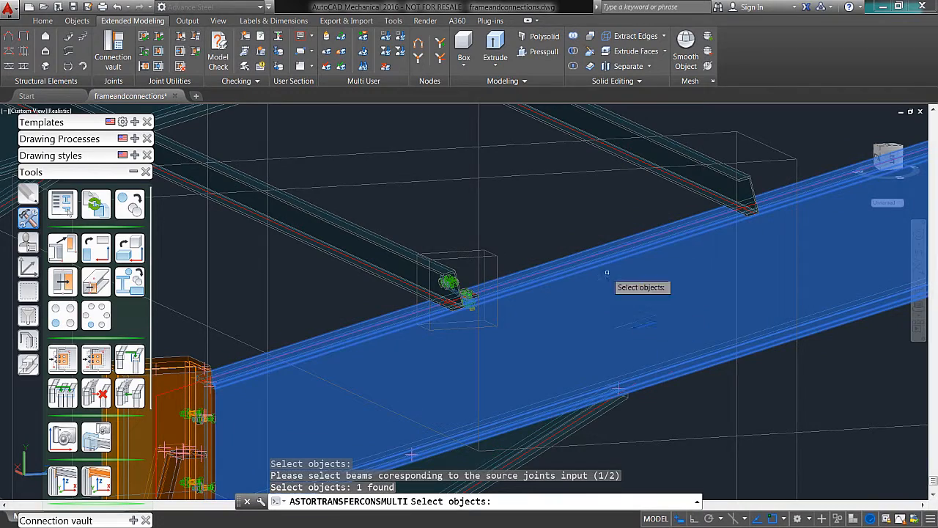
pyautogui.press('Return')
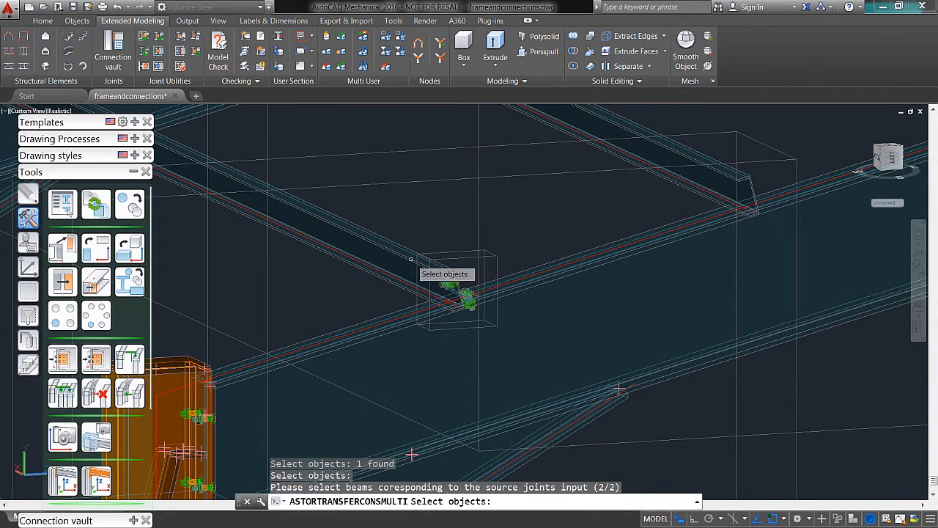
# Step: Transfer the purlin connection to the three remaining purlins between the eaves purlin and the ridge on the end-frame rafter
pyautogui.click(684, 172)
pyautogui.scroll(2, 685, 175)
pyautogui.scroll(-6, 685, 176)
pyautogui.moveTo(686, 175); pyautogui.dragTo(539, 336, button='middle')
pyautogui.click(663, 282)
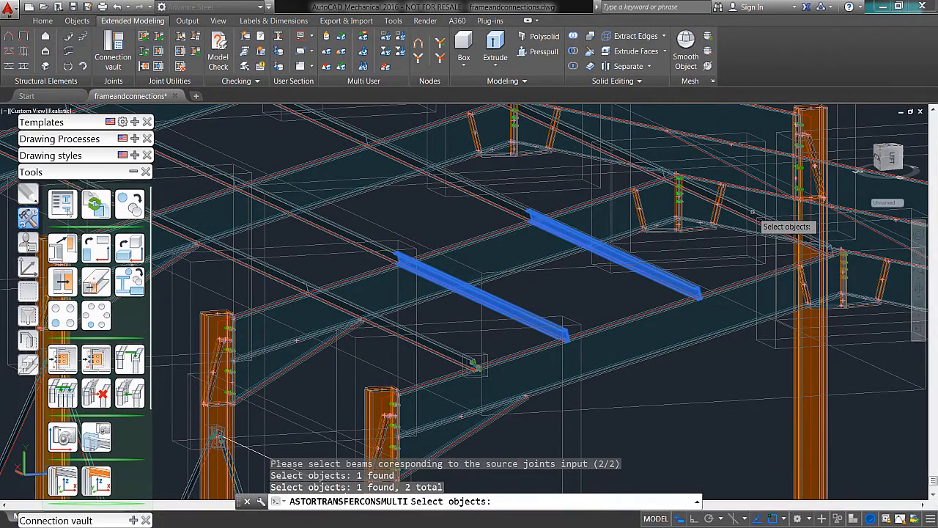
pyautogui.keyDown('shift'); pyautogui.moveTo(739, 236); pyautogui.dragTo(689, 320, button='middle'); pyautogui.keyUp('shift')
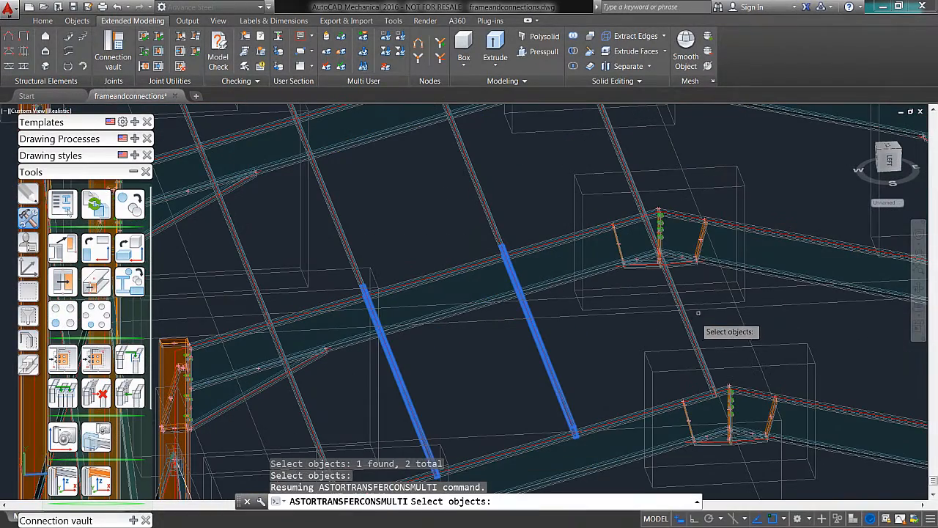
pyautogui.click(689, 320)
pyautogui.press('Return')
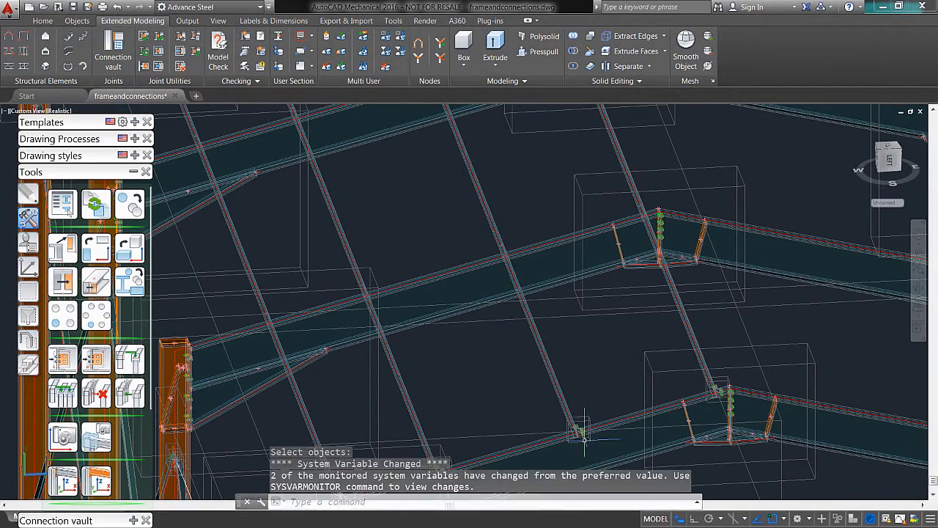
# Step: Add a Two purlins with bolts connection where the two purlins nearest the eaves meet end to end on the intermediate rafter
pyautogui.scroll(6, 584, 437)
pyautogui.scroll(-5, 586, 425)
pyautogui.keyDown('shift'); pyautogui.moveTo(506, 352); pyautogui.dragTo(468, 353, button='middle'); pyautogui.keyUp('shift')
pyautogui.scroll(5, 465, 262)
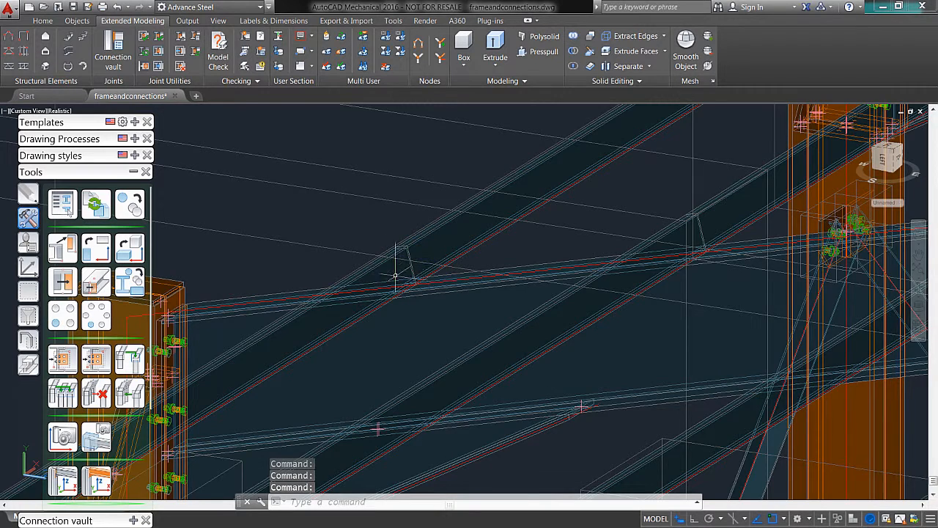
pyautogui.scroll(2, 395, 276)
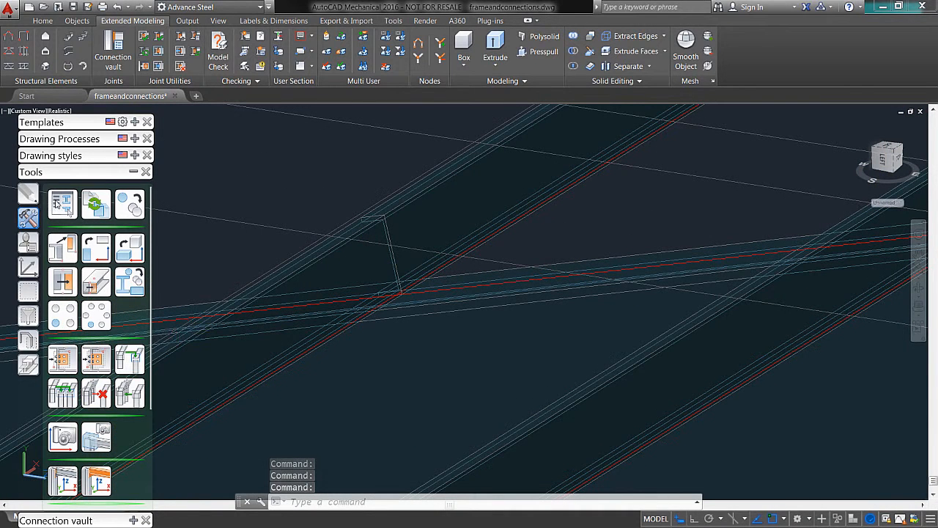
pyautogui.click(132, 172)
pyautogui.click(134, 188)
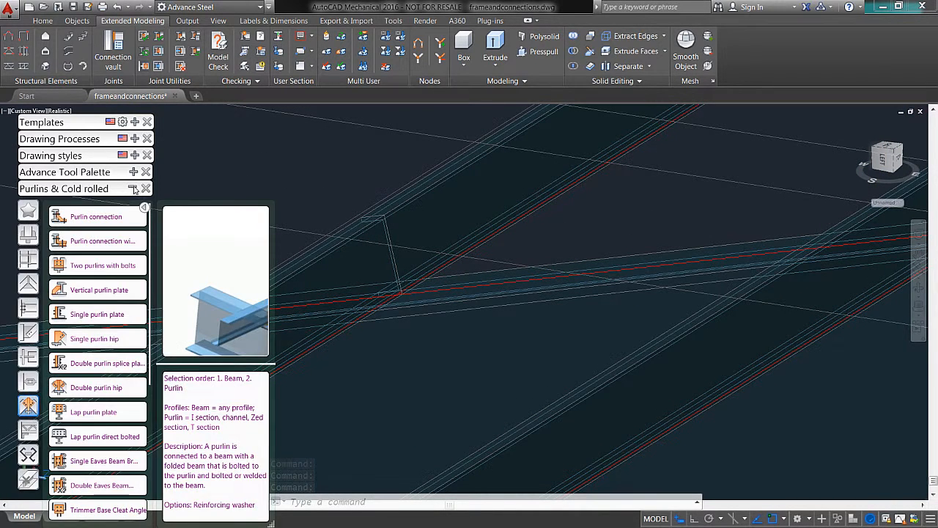
pyautogui.click(97, 266)
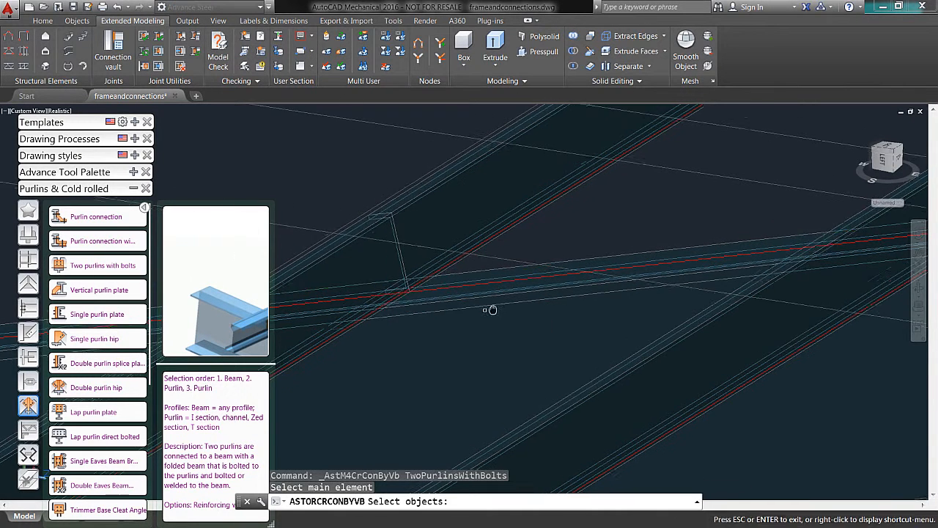
pyautogui.click(505, 324)
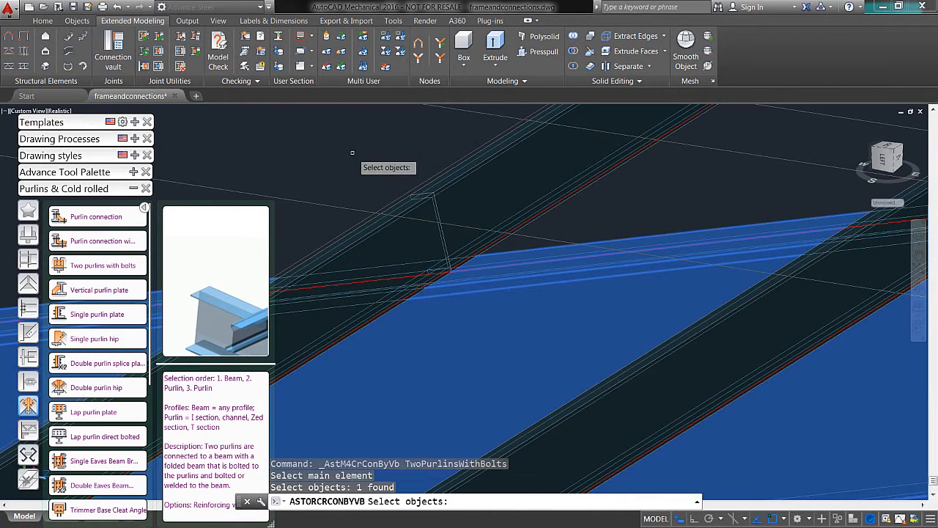
pyautogui.press('Return')
pyautogui.click(397, 245)
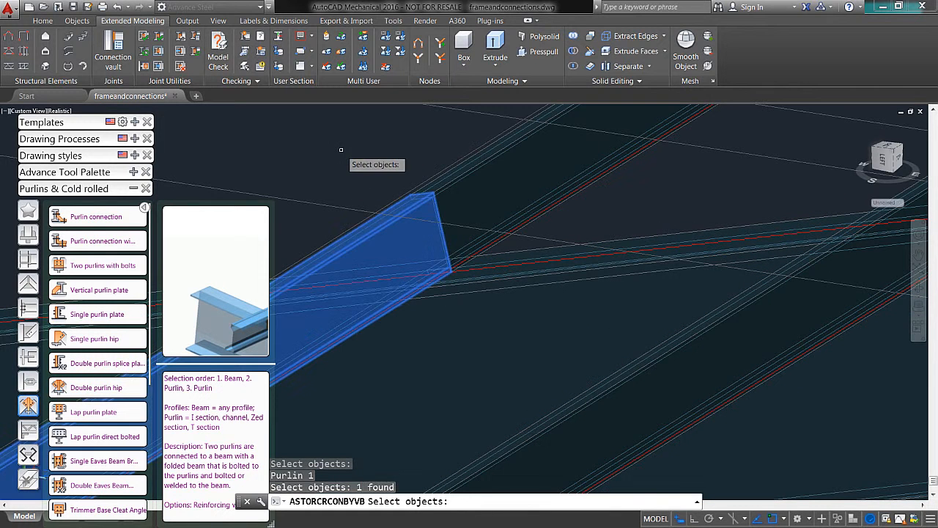
pyautogui.press('Return')
pyautogui.click(451, 196)
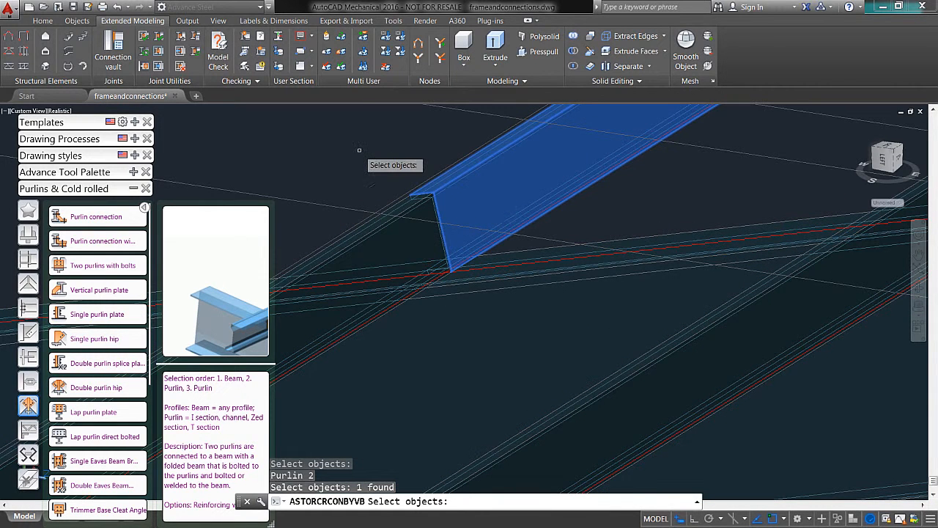
pyautogui.press('Return')
# Step: Set the purlin shoe position of the two-purlin connection to one side
pyautogui.keyDown('shift'); pyautogui.moveTo(578, 322); pyautogui.dragTo(806, 425, button='middle'); pyautogui.keyUp('shift')
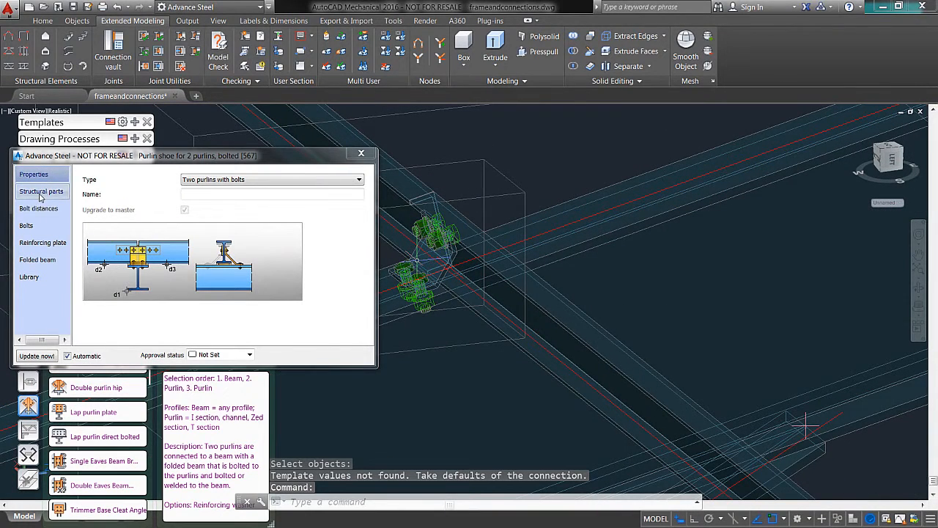
pyautogui.click(41, 193)
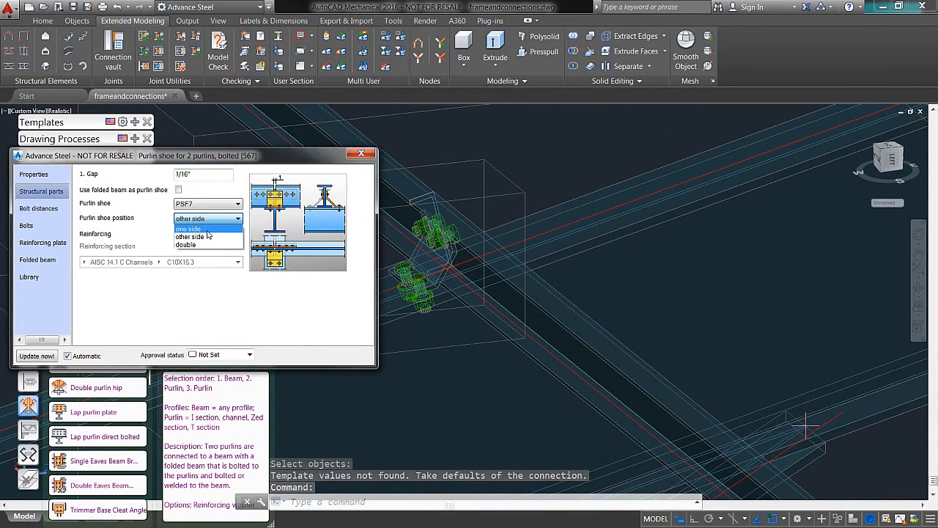
pyautogui.click(207, 229)
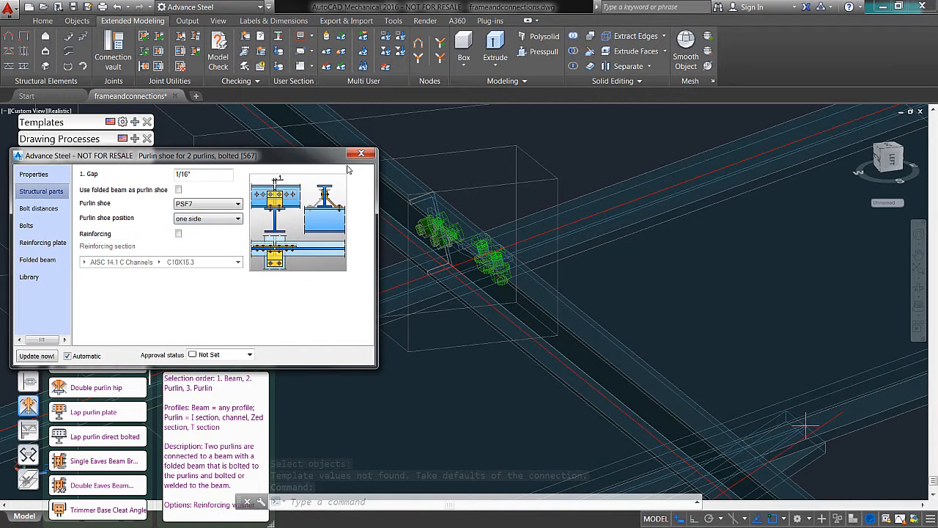
pyautogui.click(360, 154)
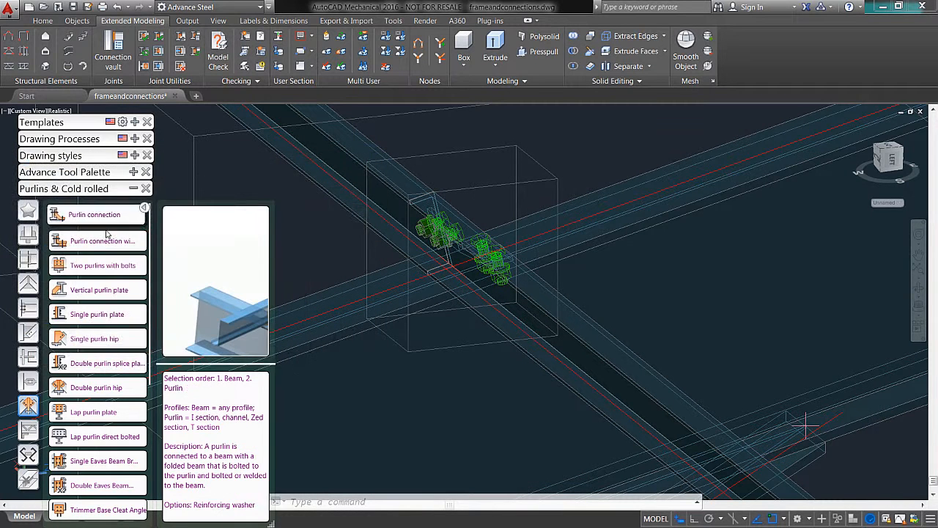
pyautogui.click(132, 189)
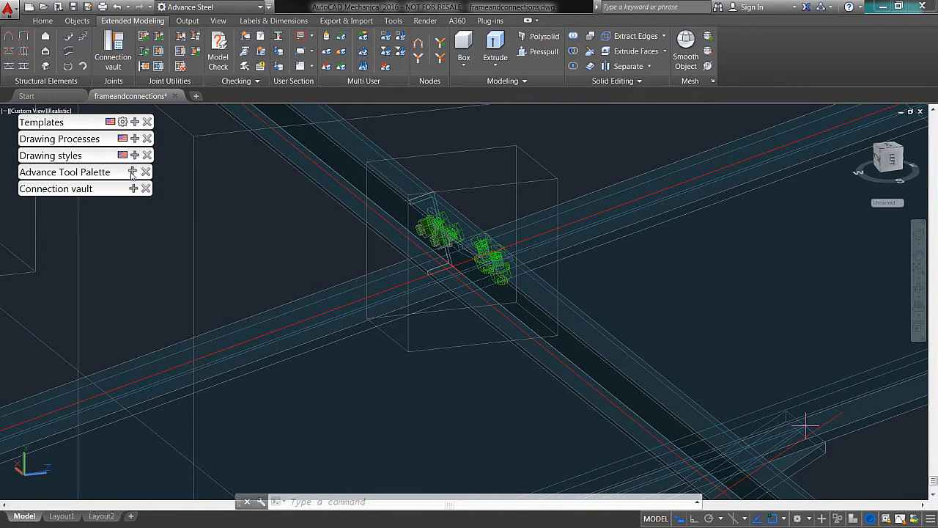
# Step: Begin a multiple joint transfer using the two-purlin connection as the source and the intermediate rafter as the first receiving beam
pyautogui.click(132, 171)
pyautogui.click(96, 358)
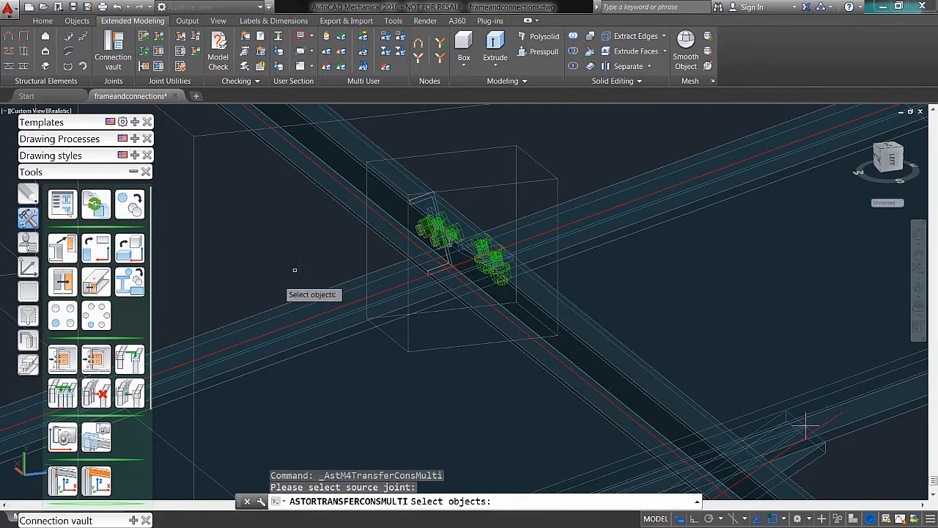
pyautogui.moveTo(477, 249)
pyautogui.keyDown('shift'); pyautogui.mouseDown(button='middle')
pyautogui.moveTo(440, 264)
pyautogui.moveTo(462, 252)
pyautogui.mouseUp(button='middle'); pyautogui.keyUp('shift')
pyautogui.click(462, 252)
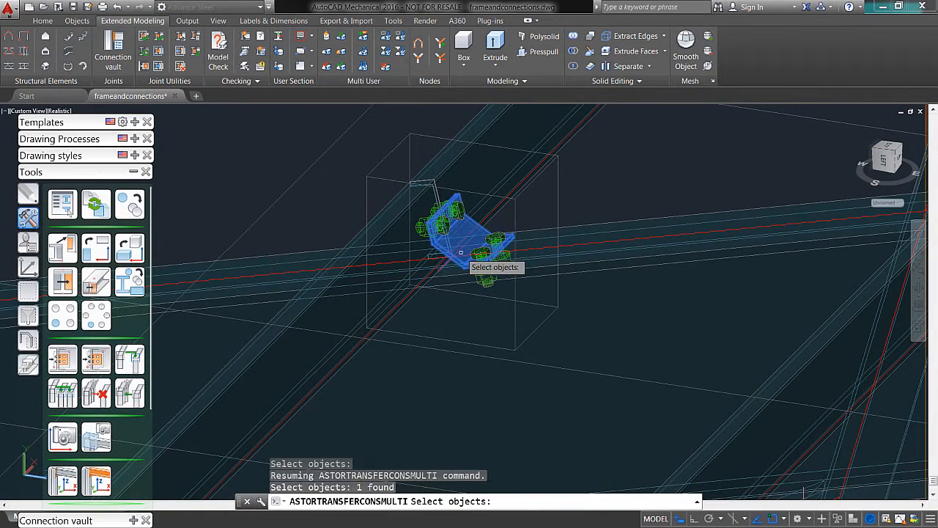
pyautogui.press('Return')
pyautogui.click(612, 287)
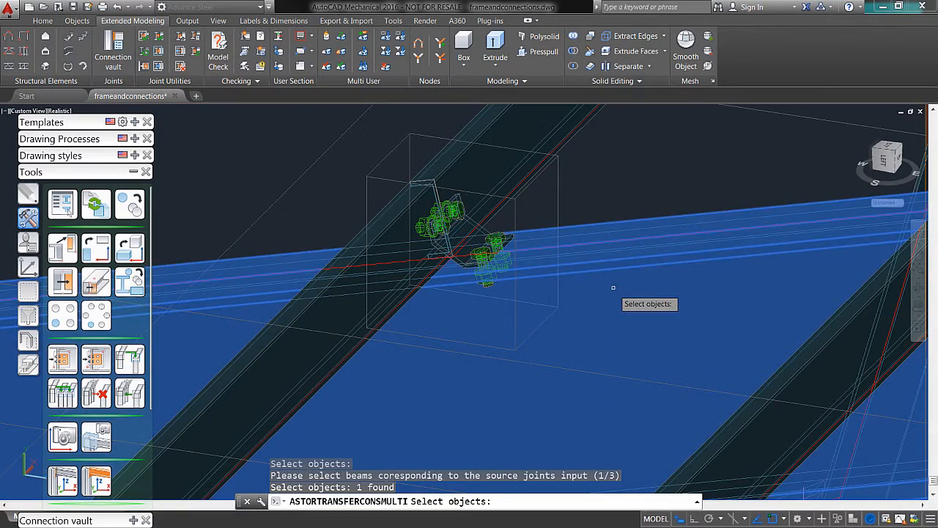
pyautogui.keyDown('shift'); pyautogui.moveTo(594, 265); pyautogui.dragTo(562, 291, button='middle'); pyautogui.keyUp('shift')
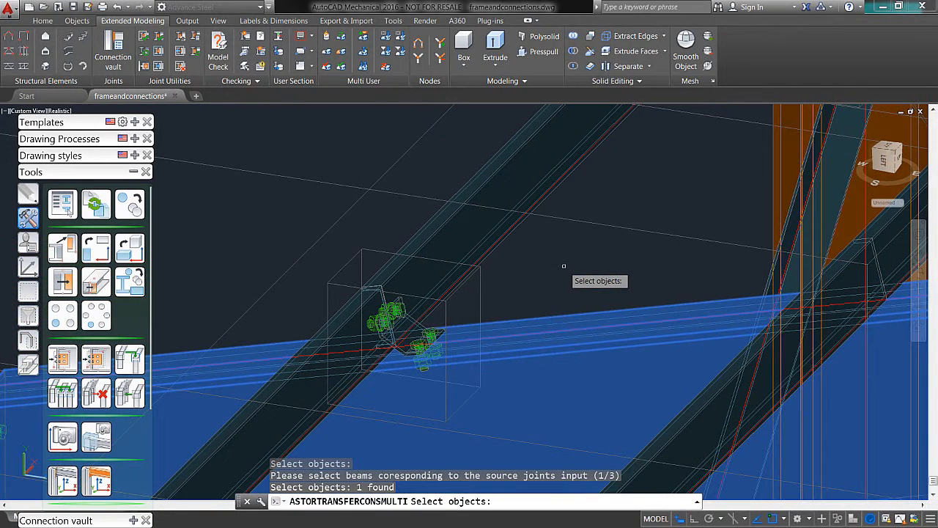
# Step: Try to transfer the two-purlin connection by assigning both eaves purlins to the second input and both next purlins to the third
pyautogui.press('Return')
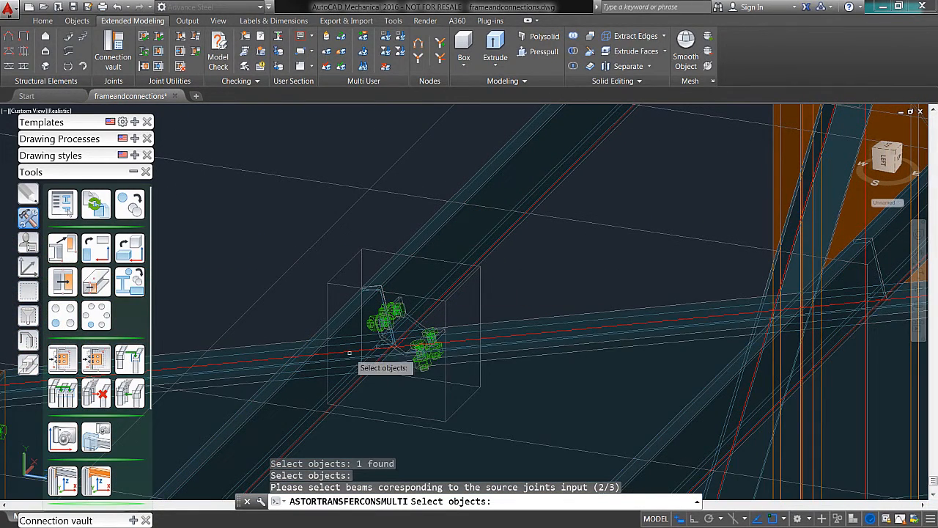
pyautogui.click(312, 352)
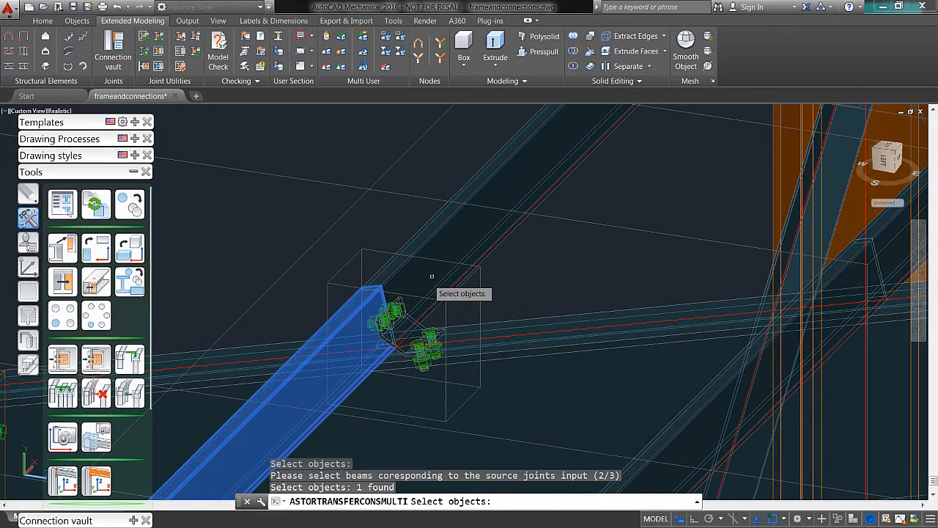
pyautogui.click(445, 242)
pyautogui.press('Return')
pyautogui.scroll(-3, 553, 282)
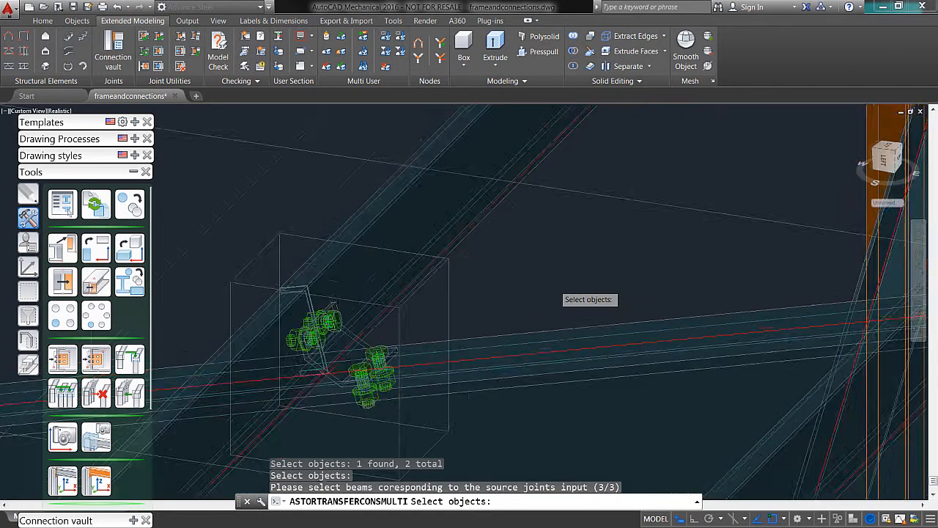
pyautogui.moveTo(553, 281); pyautogui.dragTo(492, 295, button='middle')
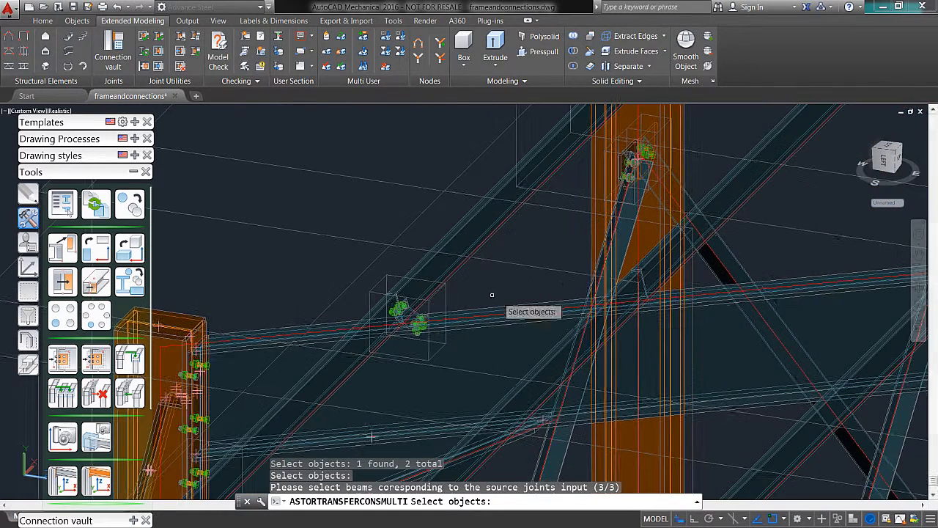
pyautogui.click(624, 300)
pyautogui.click(653, 259)
pyautogui.press('Return')
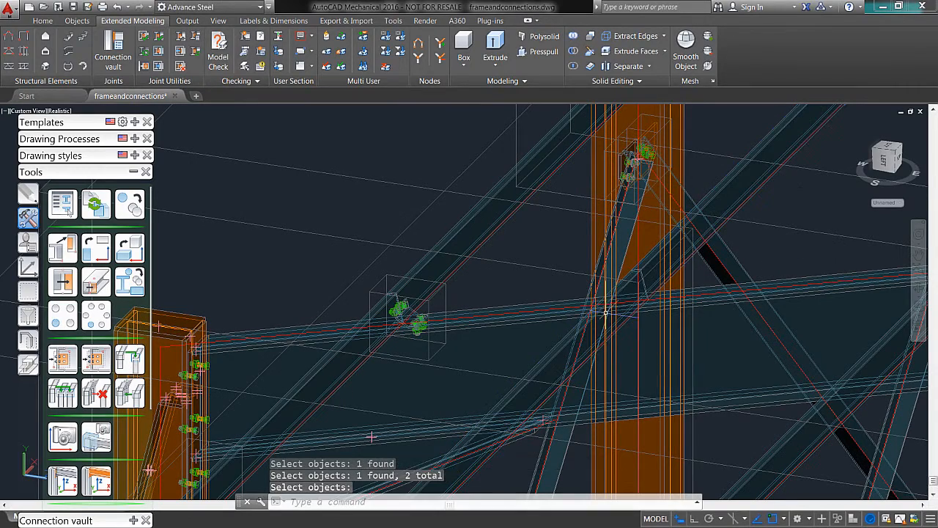
pyautogui.press('Escape')
pyautogui.click(130, 358)
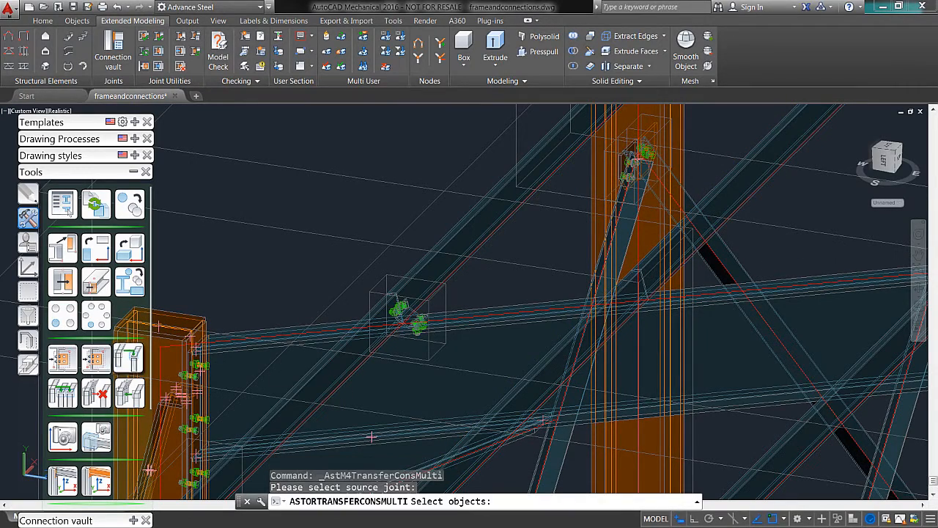
pyautogui.scroll(-2, 399, 309)
pyautogui.scroll(-2, 399, 309)
pyautogui.scroll(5, 474, 329)
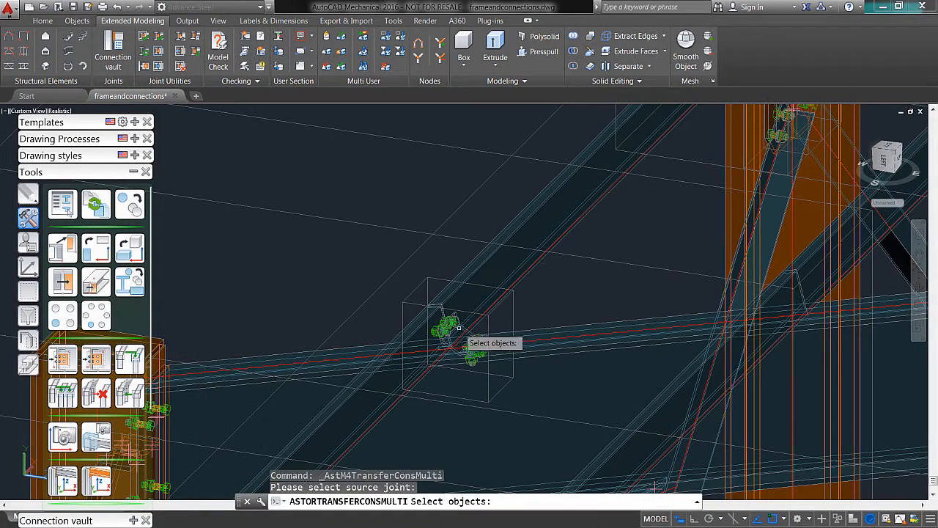
pyautogui.click(469, 354)
pyautogui.scroll(3, 476, 353)
pyautogui.press('Escape')
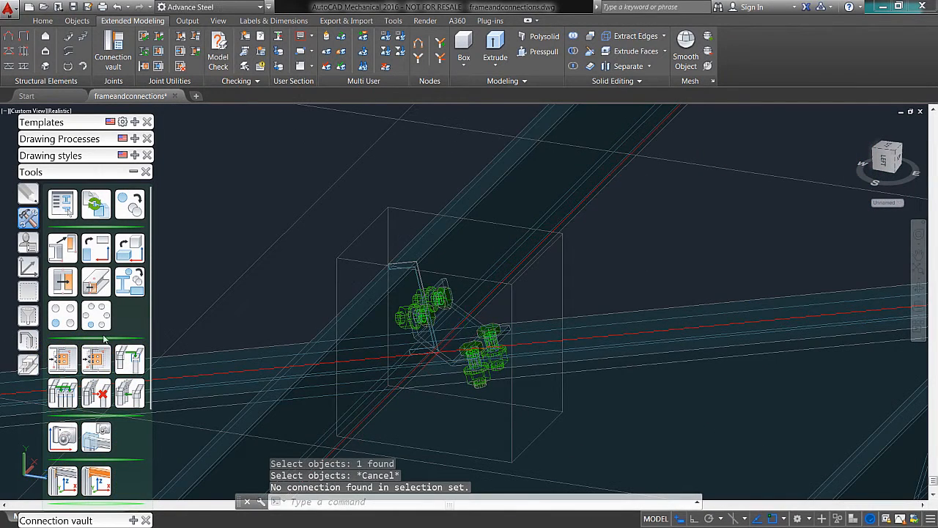
pyautogui.click(96, 361)
pyautogui.scroll(3, 476, 337)
pyautogui.click(565, 330)
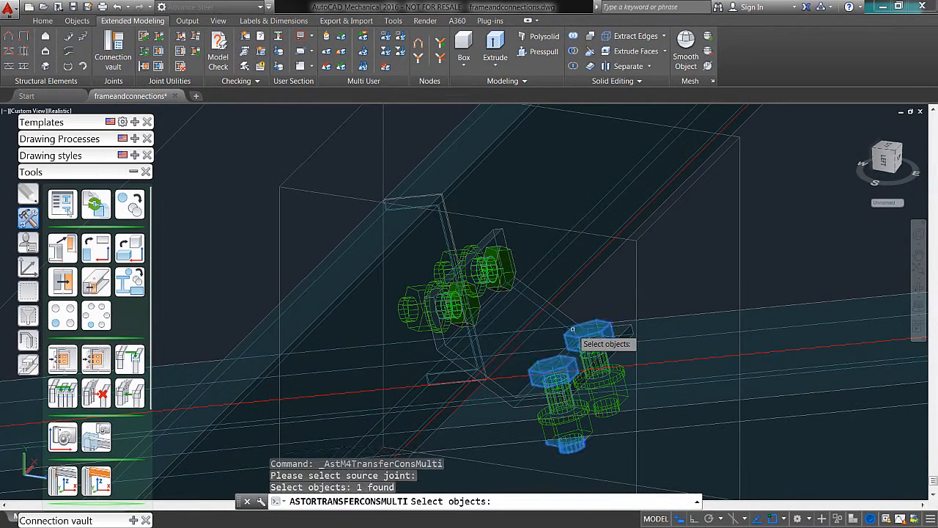
pyautogui.press('Escape')
# Step: Transfer the eaves two-purlin connection to the second pair of purlins meeting on the intermediate rafter, assigning the rafter and each purlin in turn
pyautogui.click(95, 359)
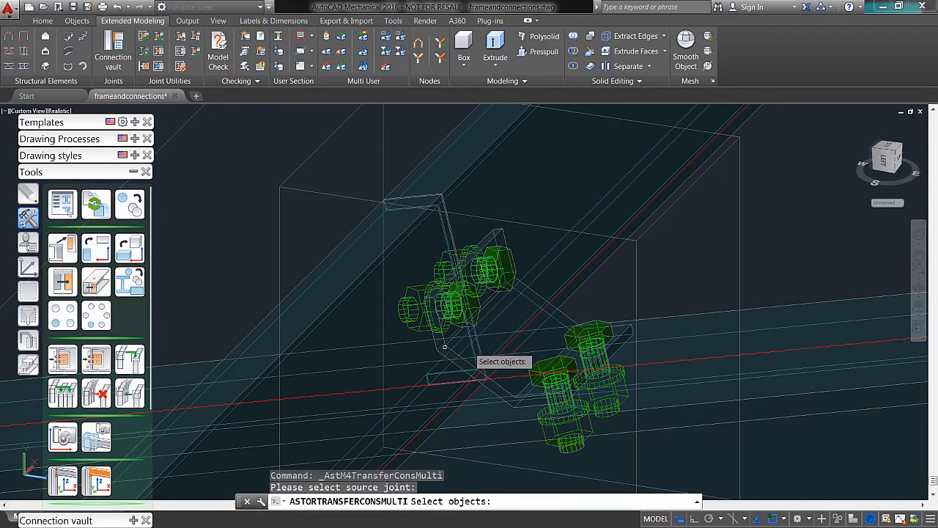
pyautogui.click(568, 322)
pyautogui.scroll(-5, 587, 322)
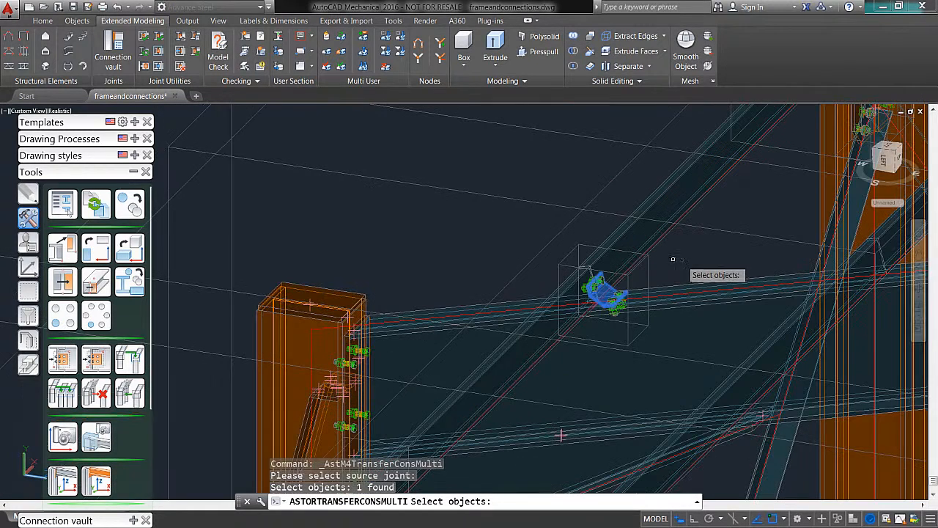
pyautogui.press('Return')
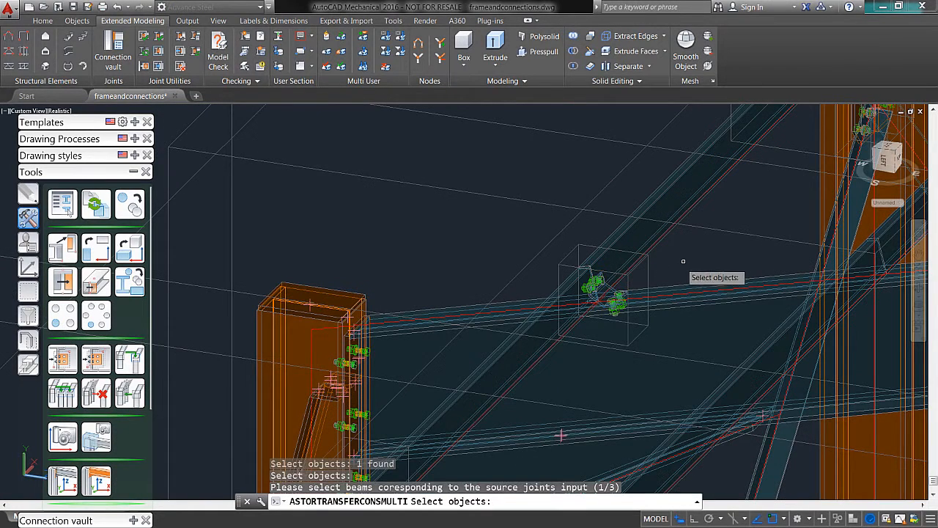
pyautogui.click(691, 315)
pyautogui.press('Return')
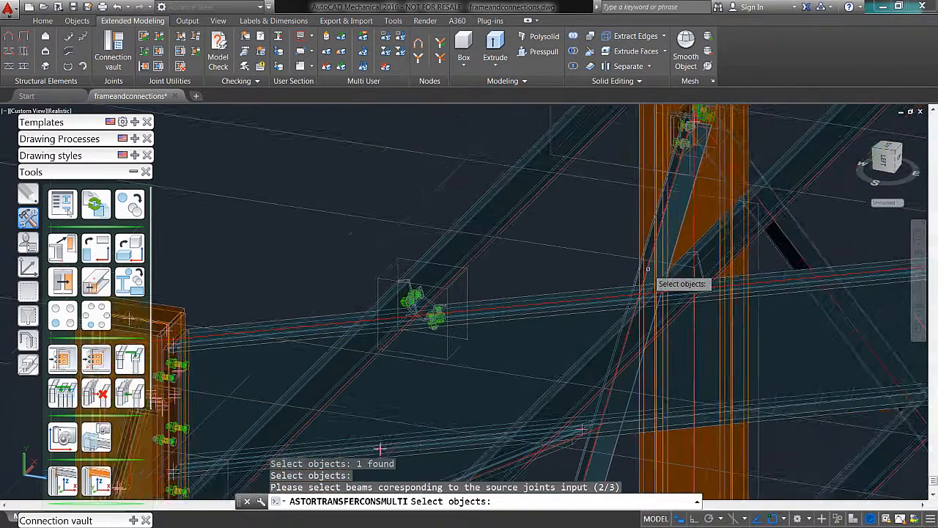
pyautogui.click(743, 284)
pyautogui.press('Return')
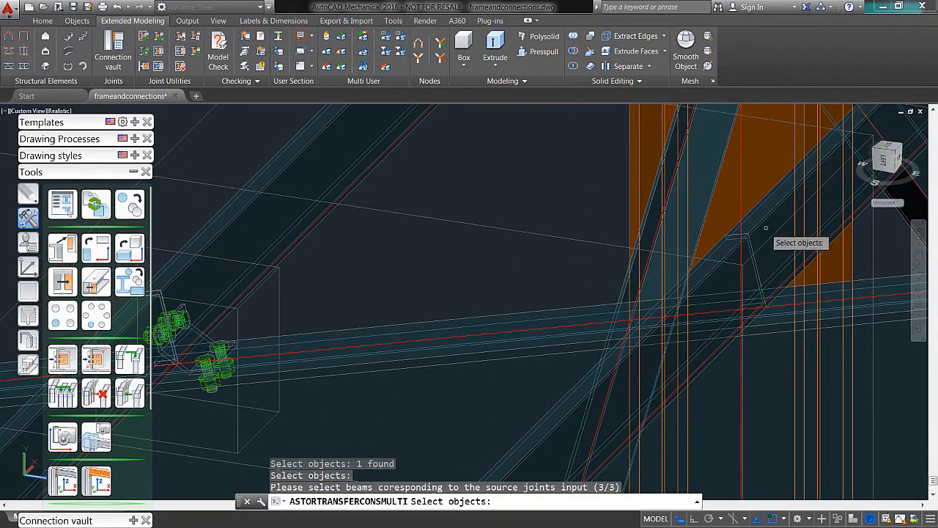
pyautogui.click(803, 223)
pyautogui.press('Return')
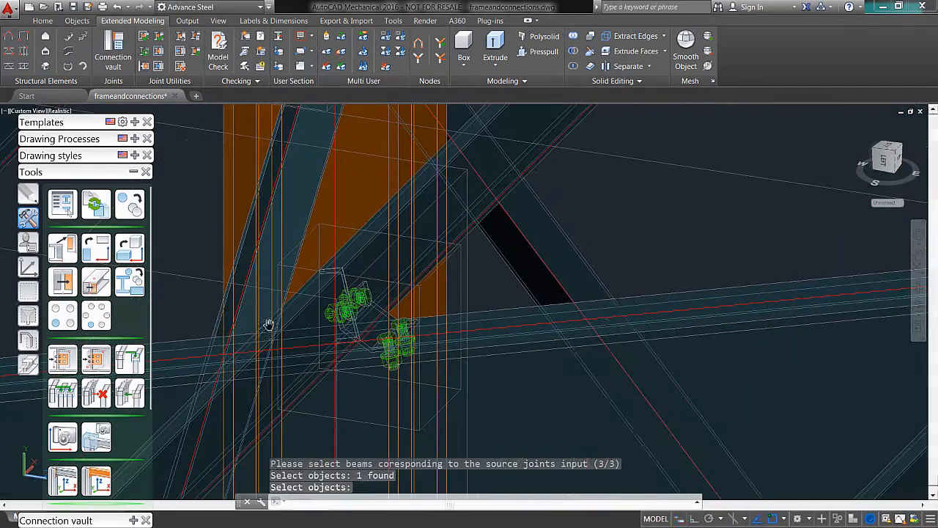
# Step: Transfer the two-purlin connection from the second purlin line to the third pair of purlins on the same intermediate rafter
pyautogui.keyDown('shift'); pyautogui.moveTo(705, 313); pyautogui.dragTo(641, 334, button='middle'); pyautogui.keyUp('shift')
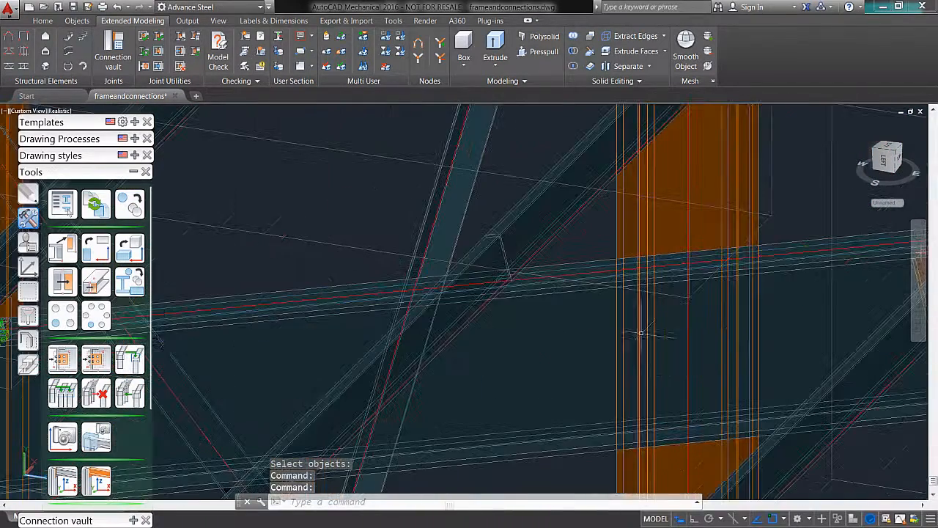
pyautogui.click(98, 365)
pyautogui.moveTo(368, 347); pyautogui.dragTo(614, 318, button='middle')
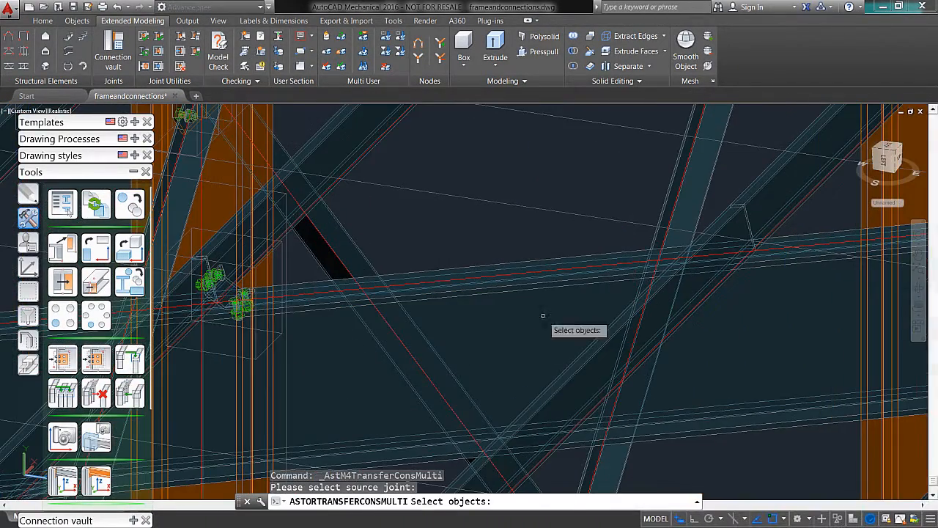
pyautogui.click(227, 289)
pyautogui.press('Return')
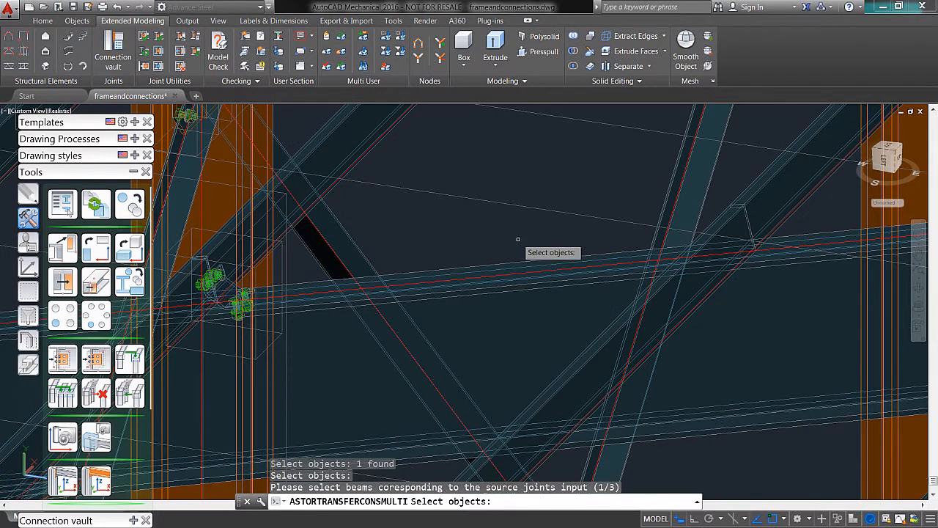
pyautogui.moveTo(696, 335); pyautogui.dragTo(620, 375, button='middle')
pyautogui.click(614, 374)
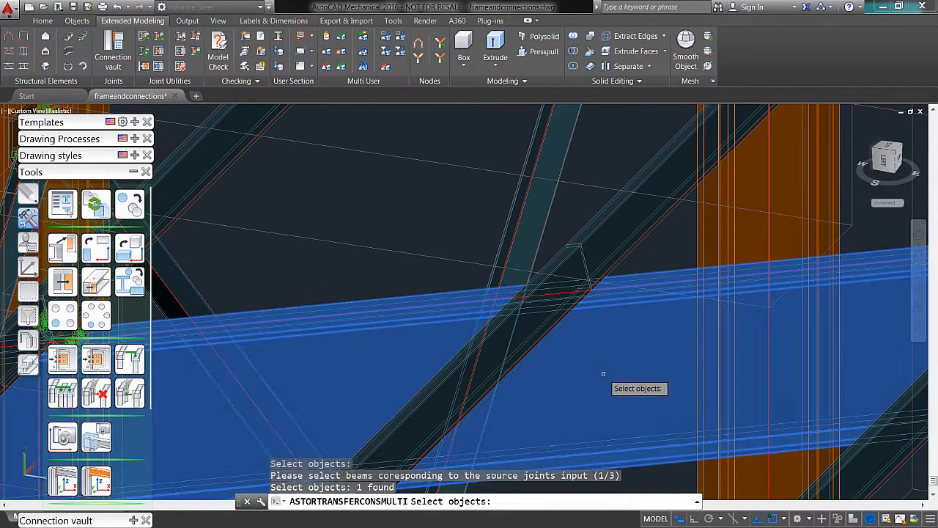
pyautogui.press('Return')
pyautogui.click(567, 265)
pyautogui.press('Return')
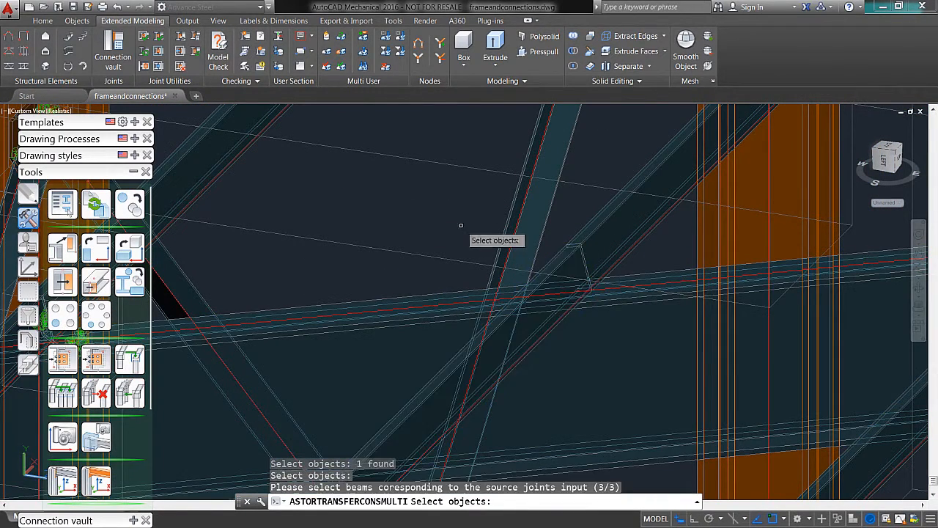
pyautogui.click(607, 227)
pyautogui.press('Return')
# Step: Transfer the two-purlin connection from the third purlin line to the pair of purlins nearest the ridge on the intermediate rafter
pyautogui.moveTo(694, 326); pyautogui.dragTo(352, 395, button='middle')
pyautogui.moveTo(525, 352); pyautogui.dragTo(584, 335, button='middle')
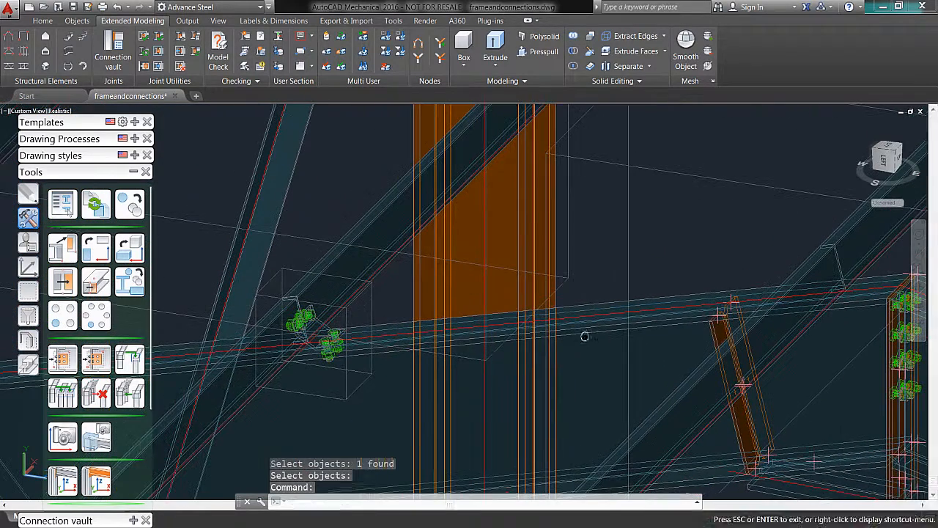
pyautogui.click(107, 359)
pyautogui.click(312, 336)
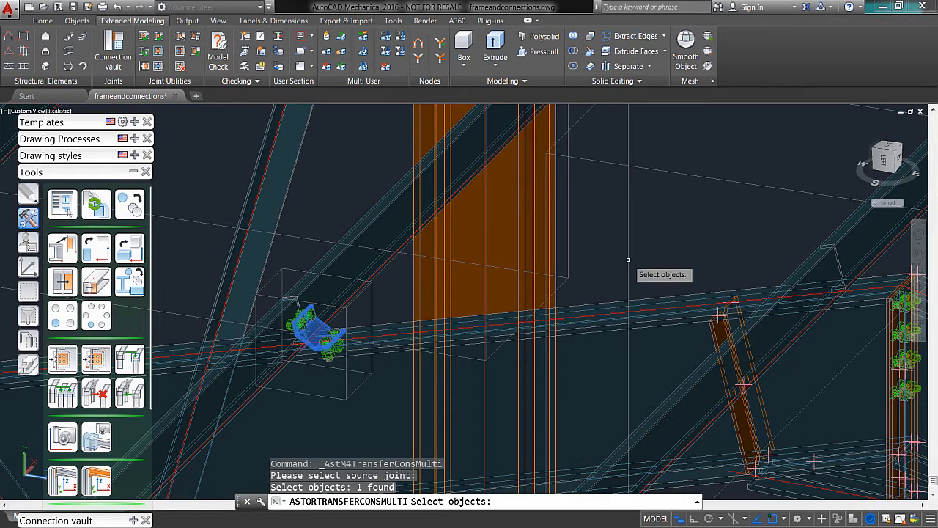
pyautogui.press('Return')
pyautogui.click(594, 344)
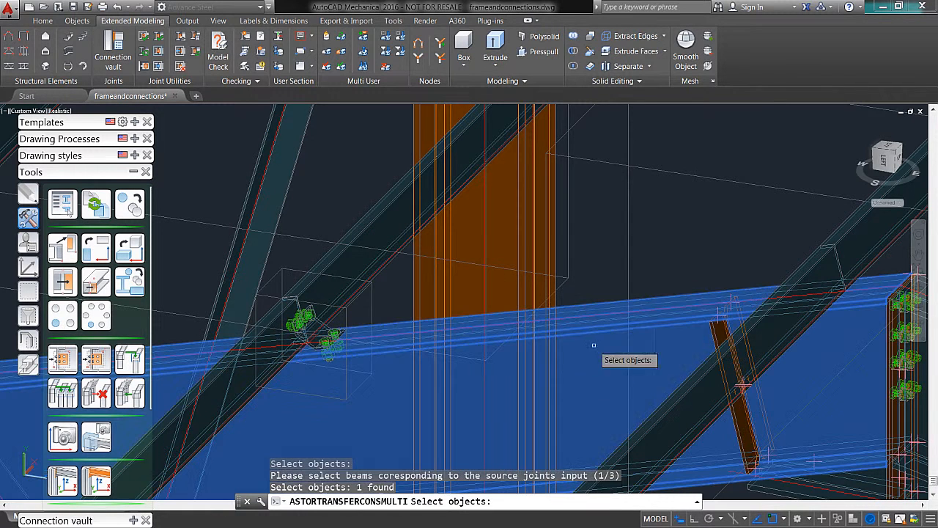
pyautogui.press('Return')
pyautogui.click(822, 277)
pyautogui.press('Return')
pyautogui.click(861, 241)
pyautogui.press('Return')
# Step: Add a Purlin connection between the end frame's rafter and the purlin nearest the eaves
pyautogui.scroll(2, 589, 242)
pyautogui.scroll(-7, 591, 242)
pyautogui.moveTo(591, 243); pyautogui.dragTo(465, 522, button='middle')
pyautogui.moveTo(652, 183); pyautogui.dragTo(518, 486, button='middle')
pyautogui.scroll(6, 419, 419)
pyautogui.moveTo(392, 376); pyautogui.dragTo(579, 235, button='middle')
pyautogui.scroll(-2, 452, 309)
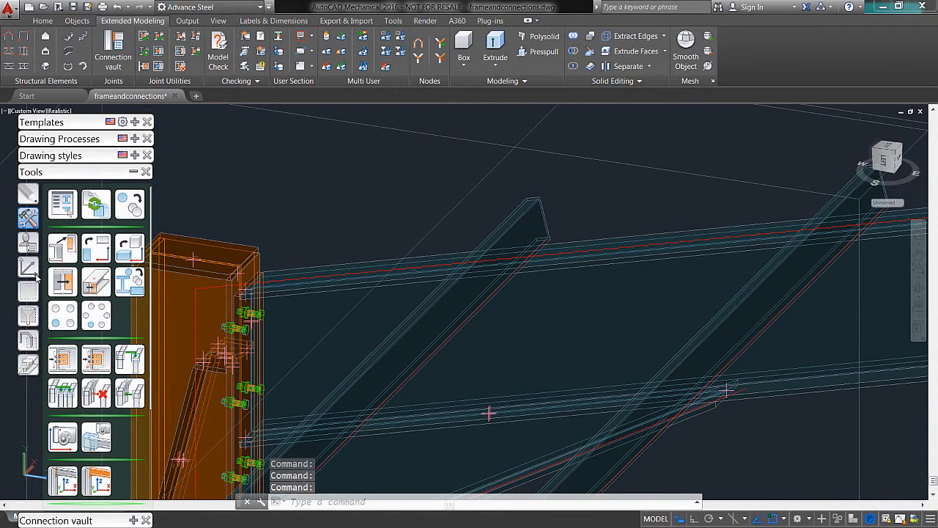
pyautogui.click(133, 172)
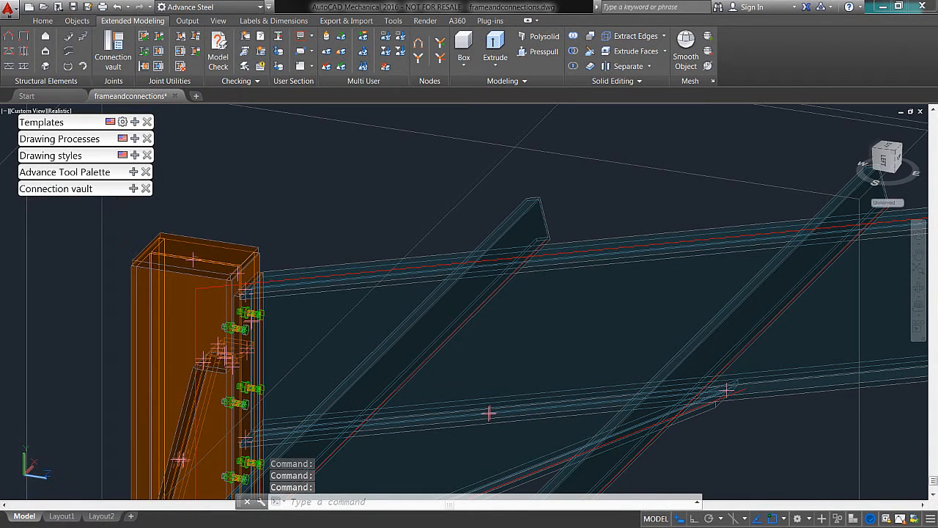
pyautogui.click(134, 188)
pyautogui.click(100, 218)
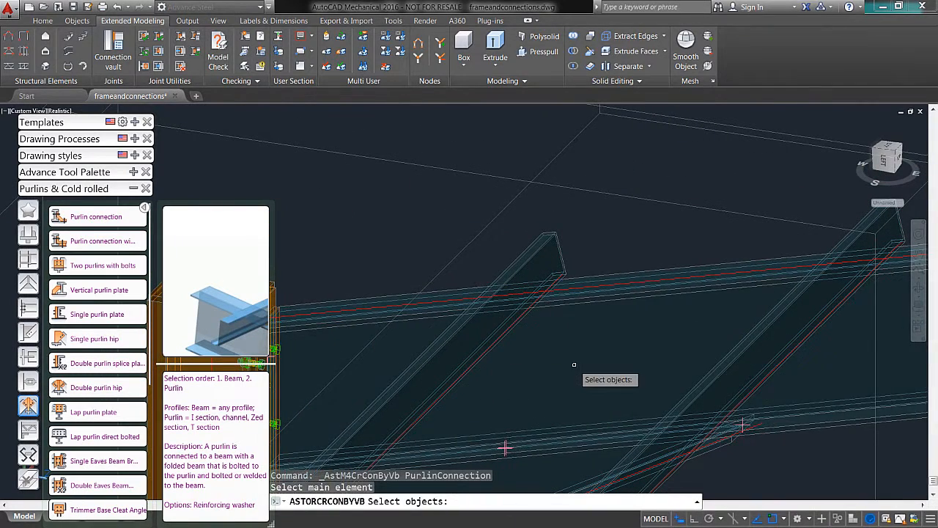
pyautogui.click(415, 218)
pyautogui.press('Return')
pyautogui.click(422, 214)
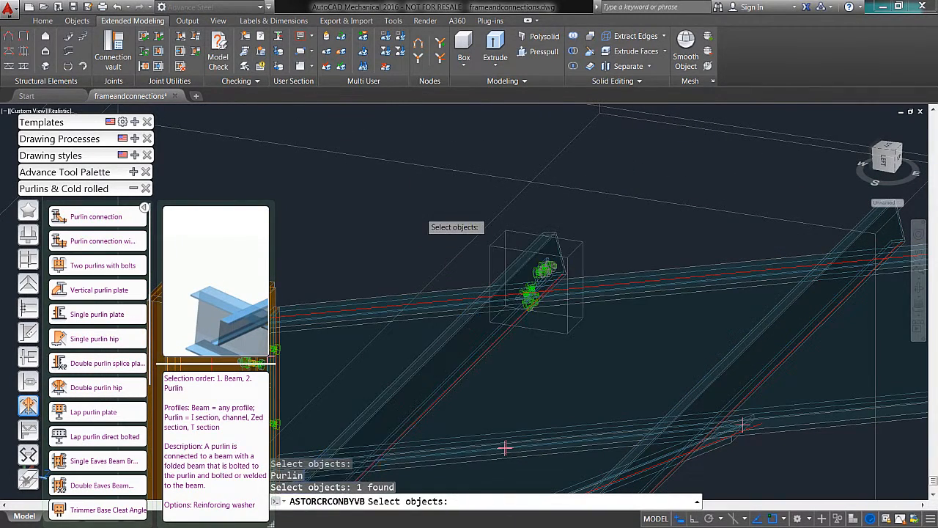
pyautogui.press('Return')
# Step: Set the purlin shoe position of the end-rafter purlin connection to other side
pyautogui.click(36, 192)
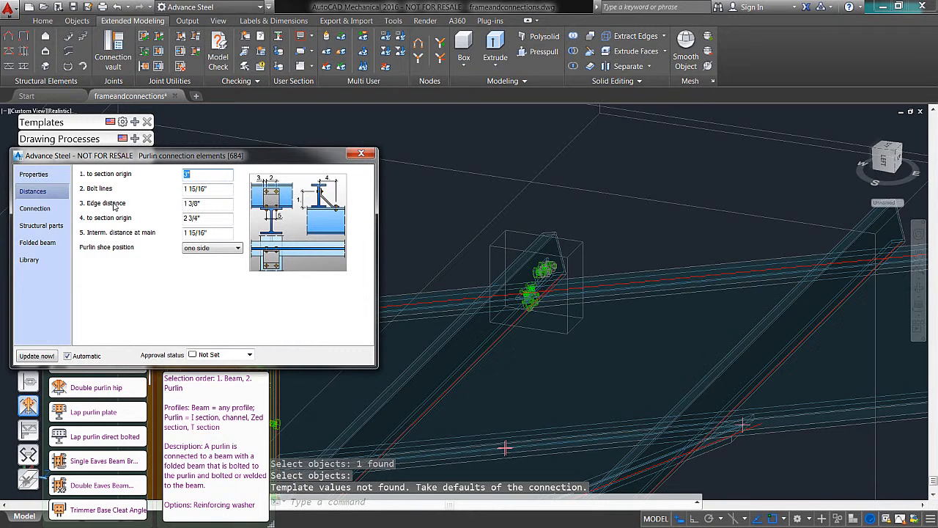
pyautogui.click(217, 267)
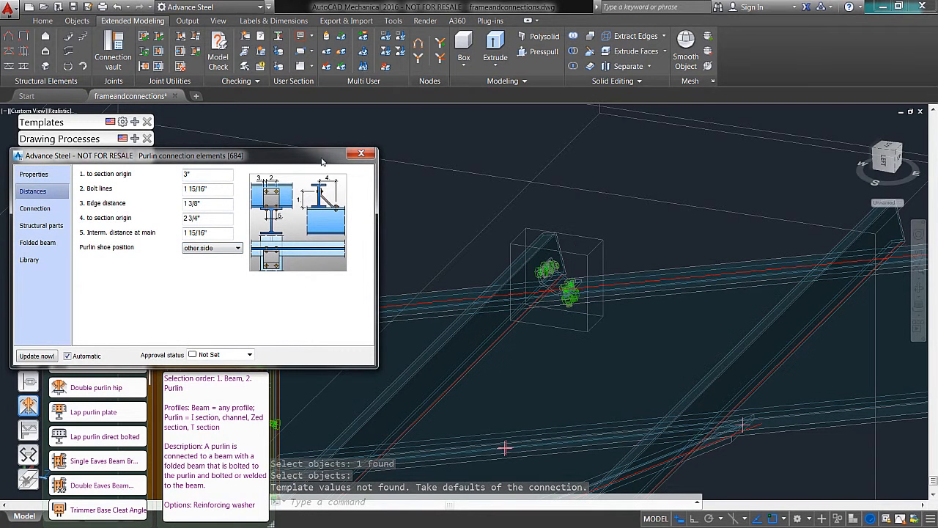
pyautogui.click(361, 155)
# Step: Begin a multiple joint transfer using the eaves purlin connection as the source and the end rafter as the first receiving beam
pyautogui.click(132, 188)
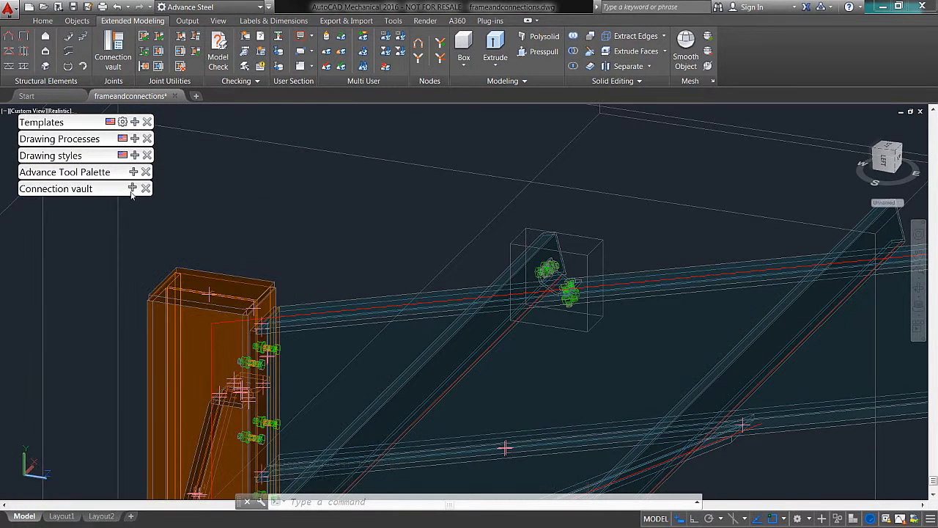
pyautogui.click(135, 172)
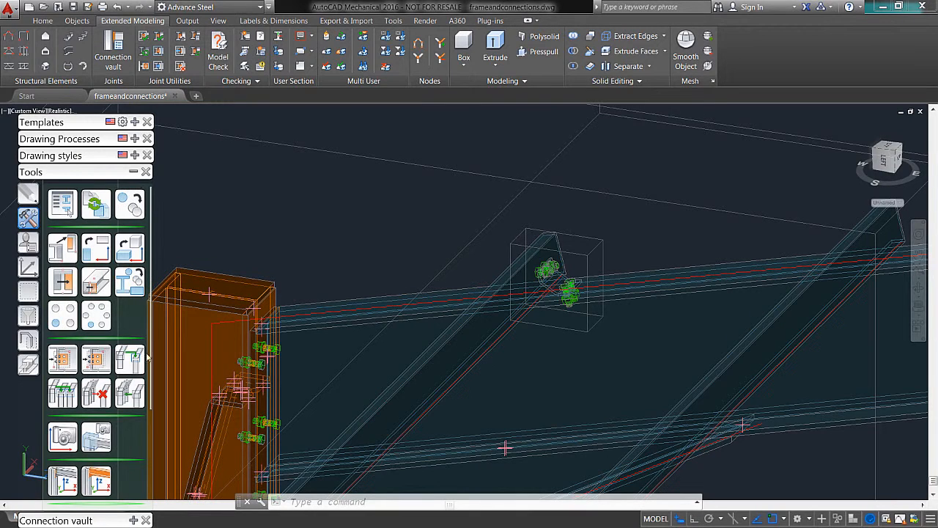
pyautogui.click(95, 367)
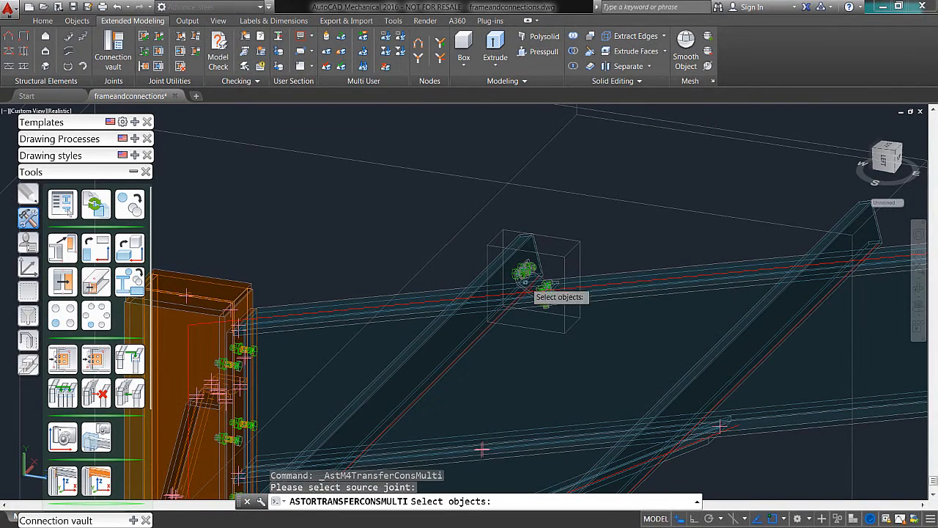
pyautogui.scroll(4, 531, 278)
pyautogui.click(539, 258)
pyautogui.scroll(-3, 571, 236)
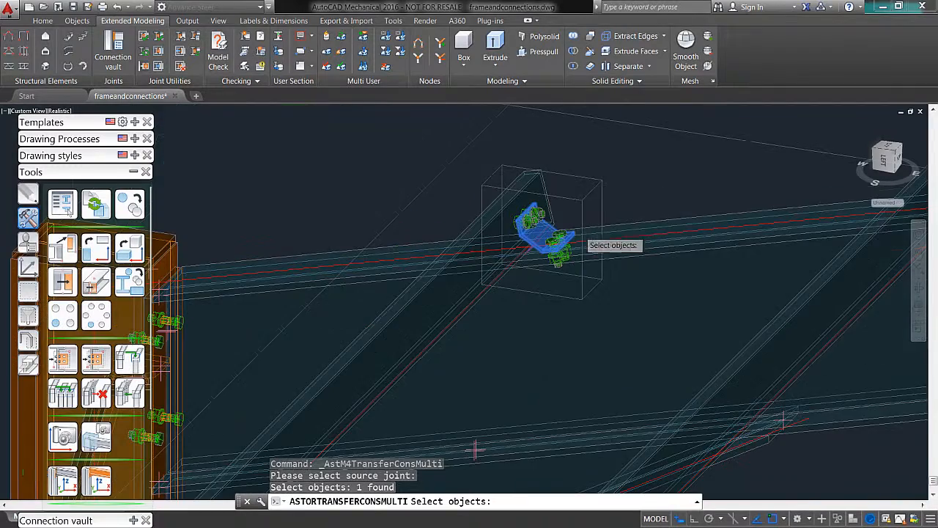
pyautogui.press('Return')
pyautogui.click(571, 252)
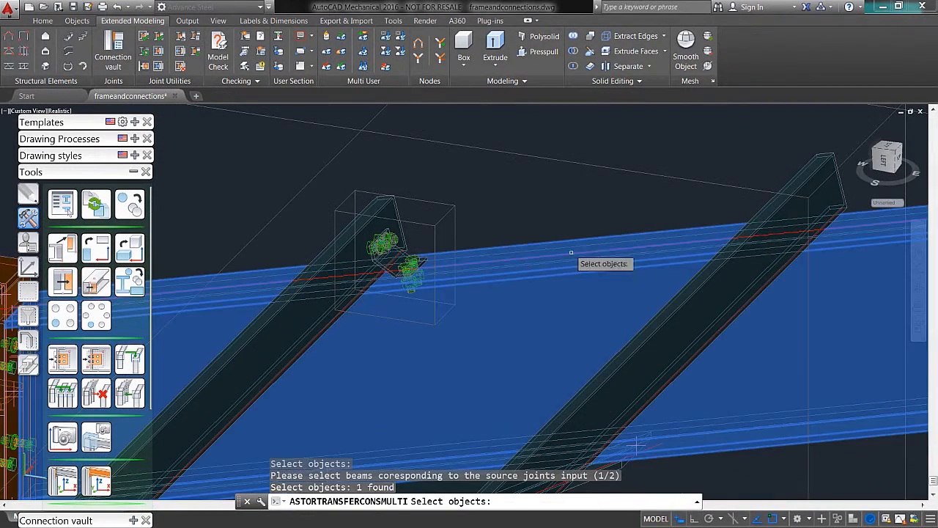
pyautogui.press('Return')
# Step: Assign the three remaining purlins up to the ridge as the second input to transfer the purlin connection onto them
pyautogui.scroll(-5, 569, 191)
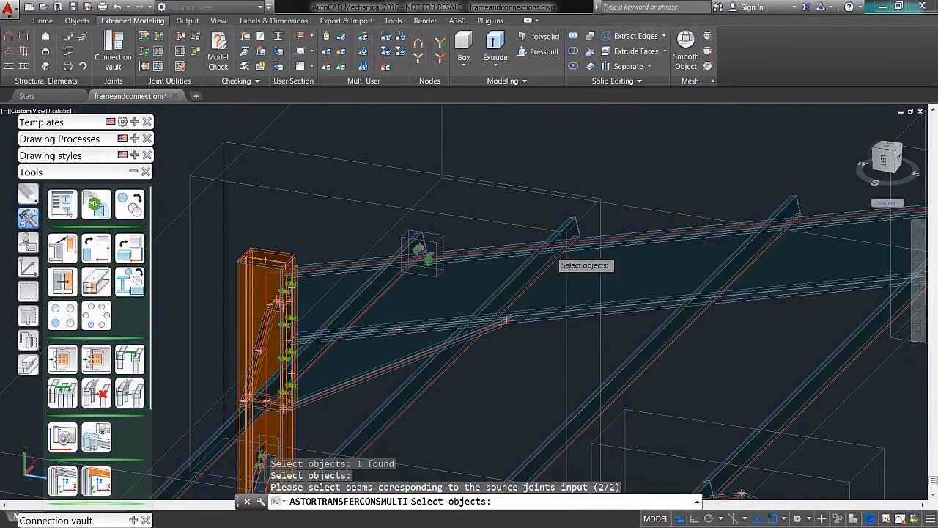
pyautogui.click(551, 249)
pyautogui.click(803, 217)
pyautogui.moveTo(802, 217); pyautogui.dragTo(756, 240, button='middle')
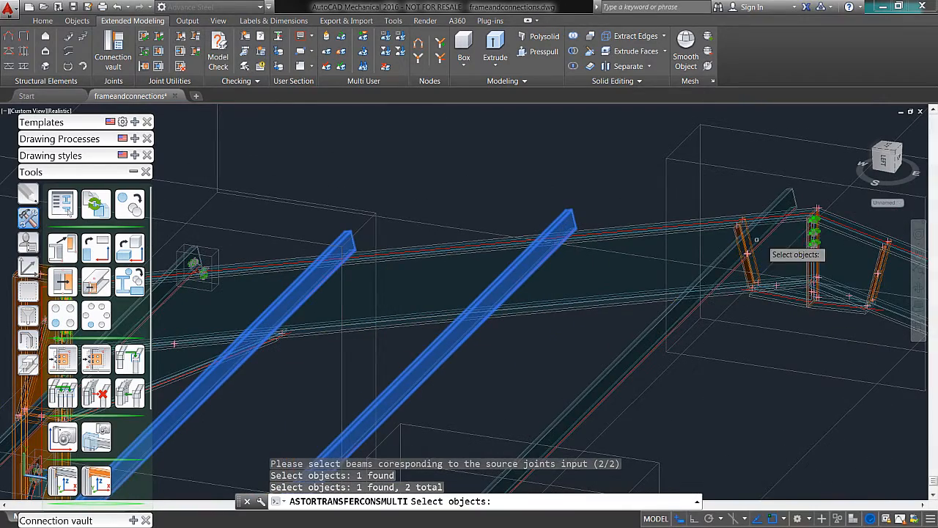
pyautogui.click(767, 213)
pyautogui.press('Return')
pyautogui.scroll(1, 627, 170)
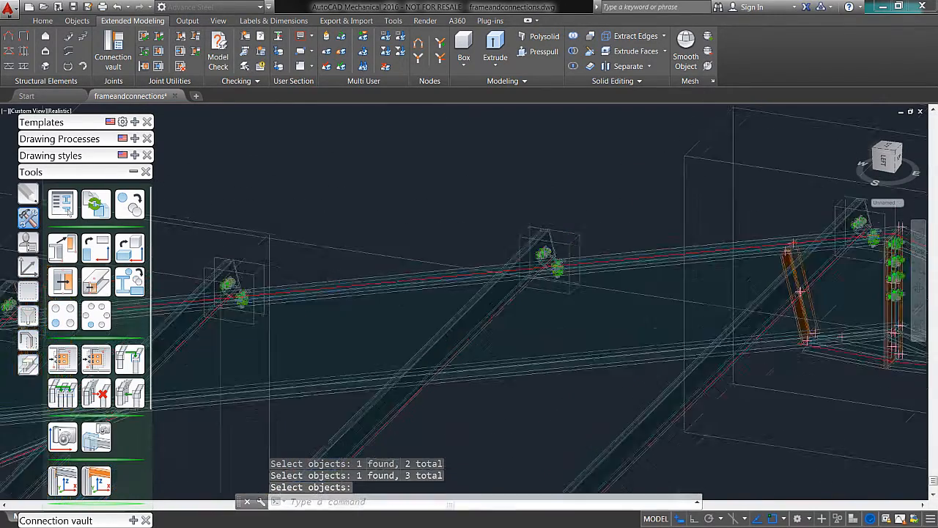
# Step: Examine the transferred purlin connections and the side-wall bracing on the whole building in the SW isometric view
pyautogui.scroll(-5, 611, 289)
pyautogui.keyDown('shift'); pyautogui.moveTo(619, 346); pyautogui.dragTo(737, 272, button='middle'); pyautogui.keyUp('shift')
pyautogui.moveTo(626, 326); pyautogui.dragTo(612, 229, button='middle')
pyautogui.keyDown('shift'); pyautogui.moveTo(580, 358); pyautogui.dragTo(605, 376, button='middle'); pyautogui.keyUp('shift')
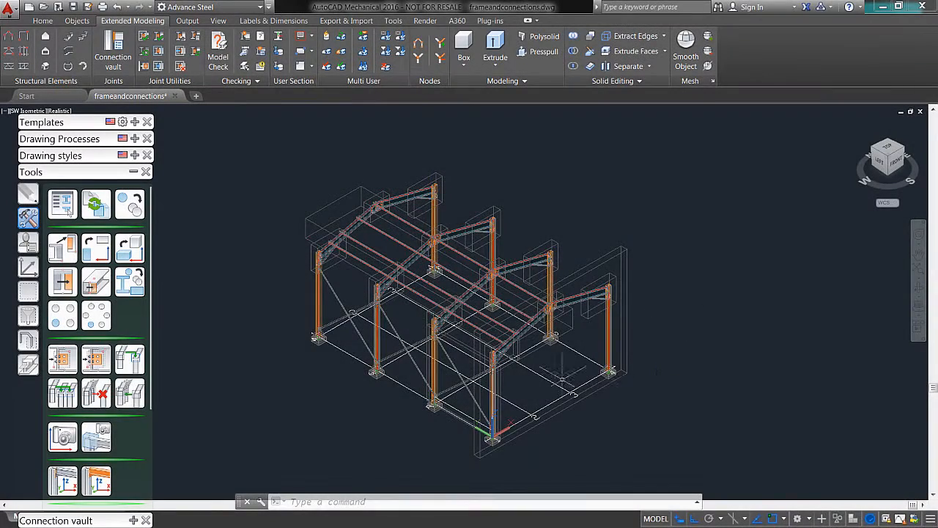
pyautogui.scroll(4, 526, 351)
pyautogui.scroll(3, 538, 383)
pyautogui.scroll(-2, 538, 384)
pyautogui.moveTo(544, 386); pyautogui.dragTo(649, 359, button='middle')
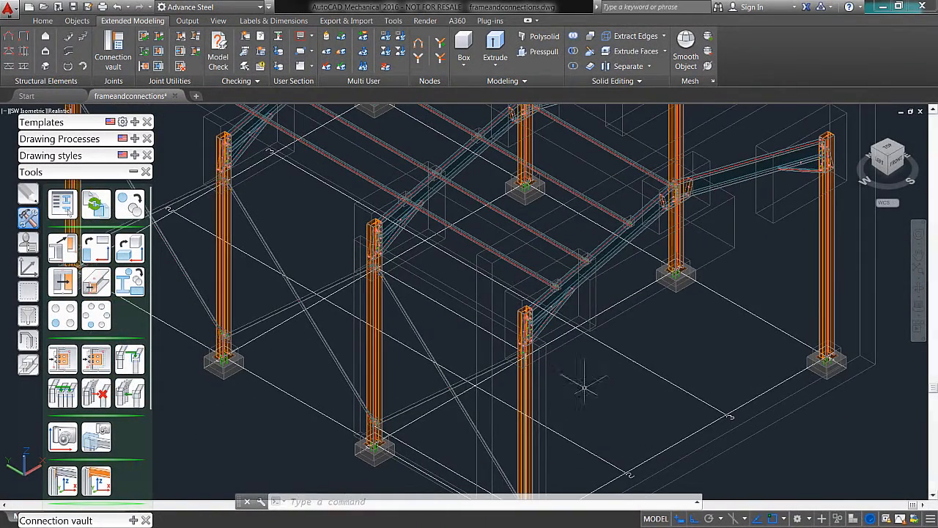
# Step: Start Transform elements and select the six cross braces along the three bays of the long side wall
pyautogui.click(131, 203)
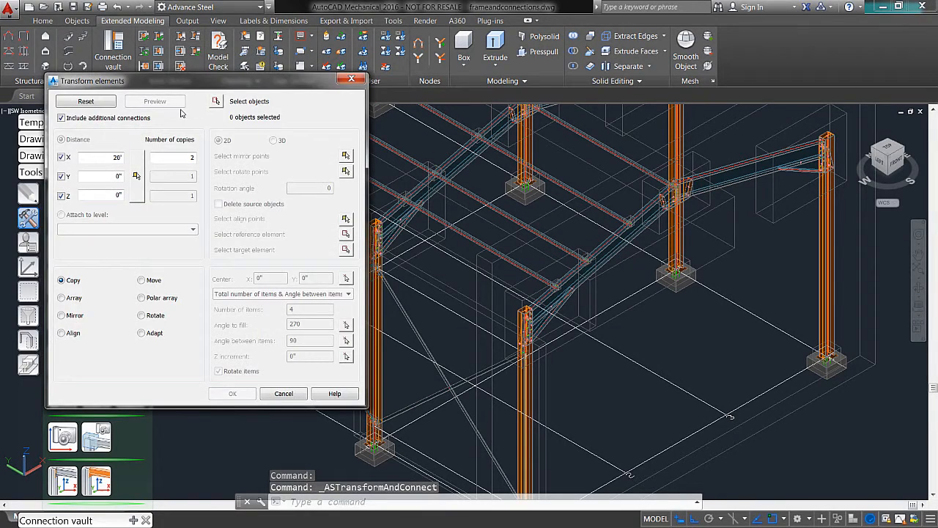
pyautogui.click(215, 101)
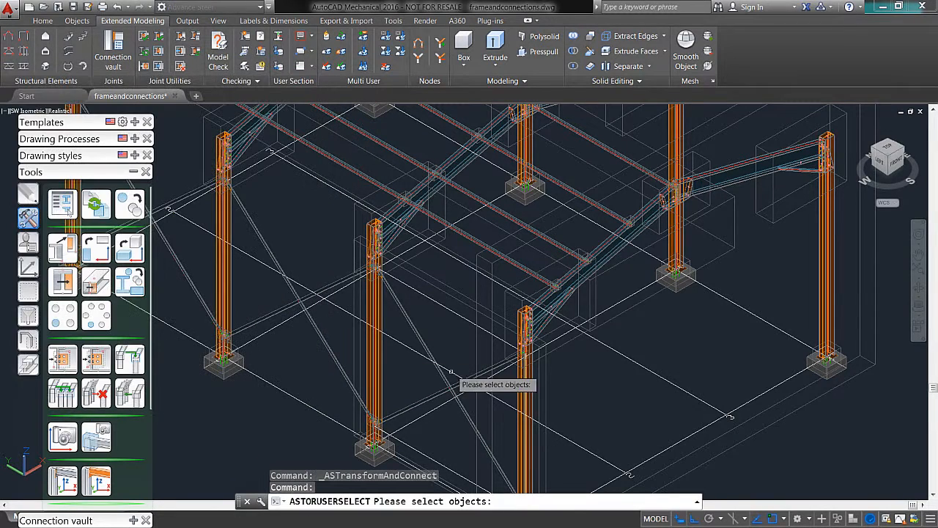
pyautogui.click(449, 384)
pyautogui.click(444, 381)
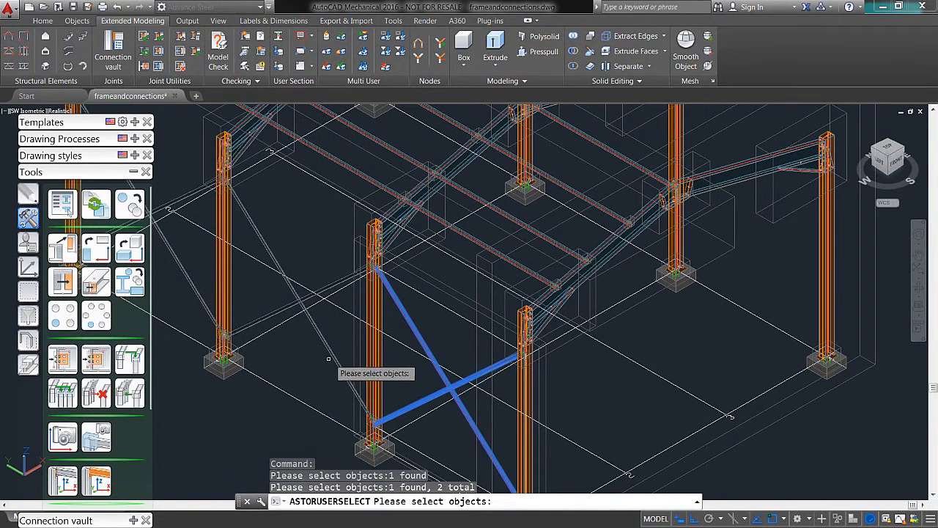
pyautogui.click(313, 327)
pyautogui.moveTo(279, 309); pyautogui.dragTo(376, 325, button='middle')
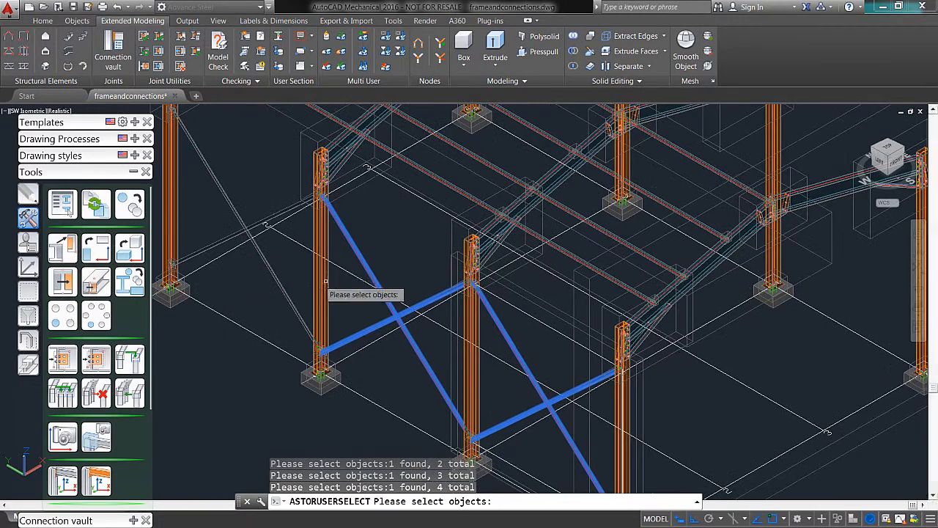
pyautogui.click(258, 254)
pyautogui.moveTo(230, 235); pyautogui.dragTo(283, 318, button='middle')
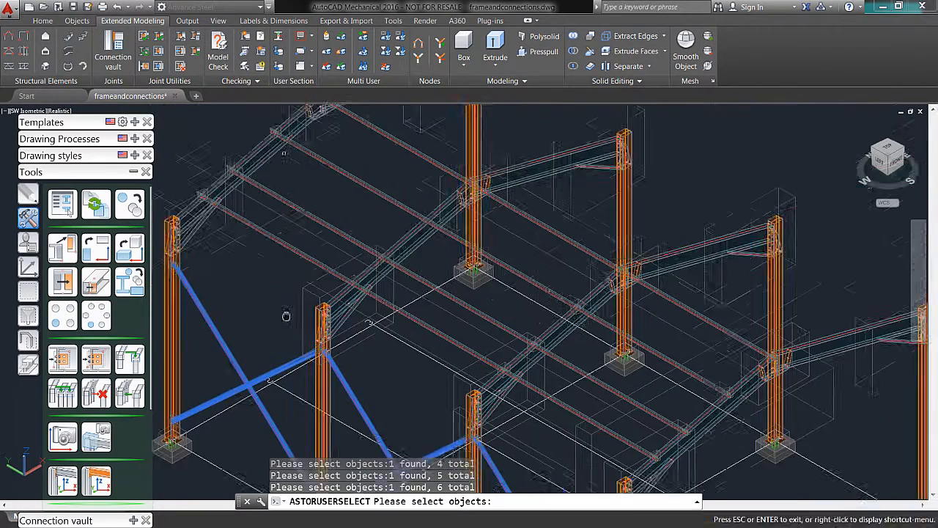
# Step: Add the four purlins of the farthest roof bay to the Transform elements selection
pyautogui.click(282, 259)
pyautogui.click(361, 183)
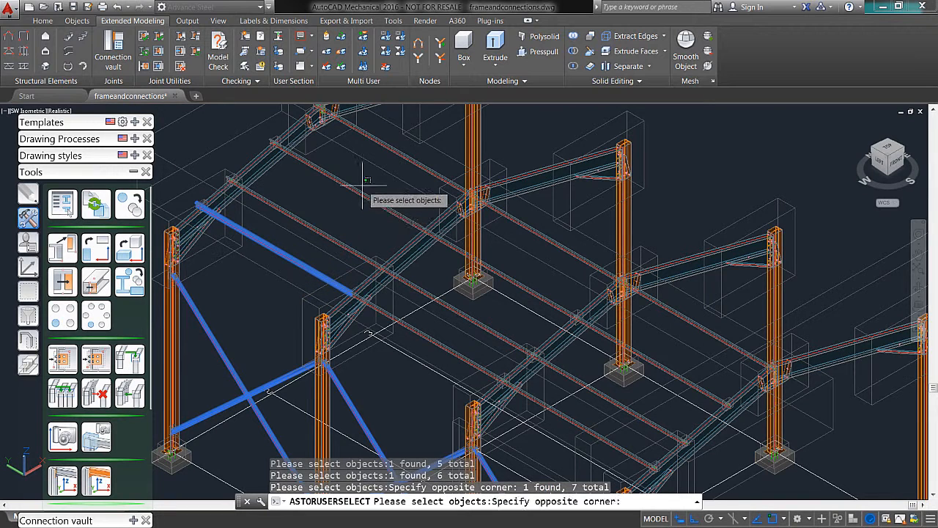
pyautogui.click(344, 205)
pyautogui.click(323, 222)
pyautogui.click(312, 233)
pyautogui.click(417, 163)
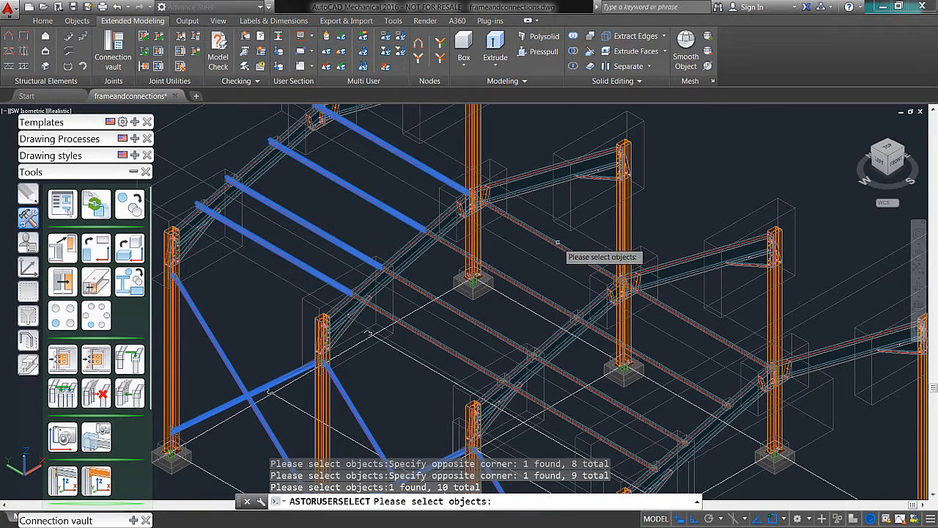
# Step: Add the eight purlins of the middle and nearest roof bays and finish the object selection
pyautogui.click(548, 240)
pyautogui.click(529, 286)
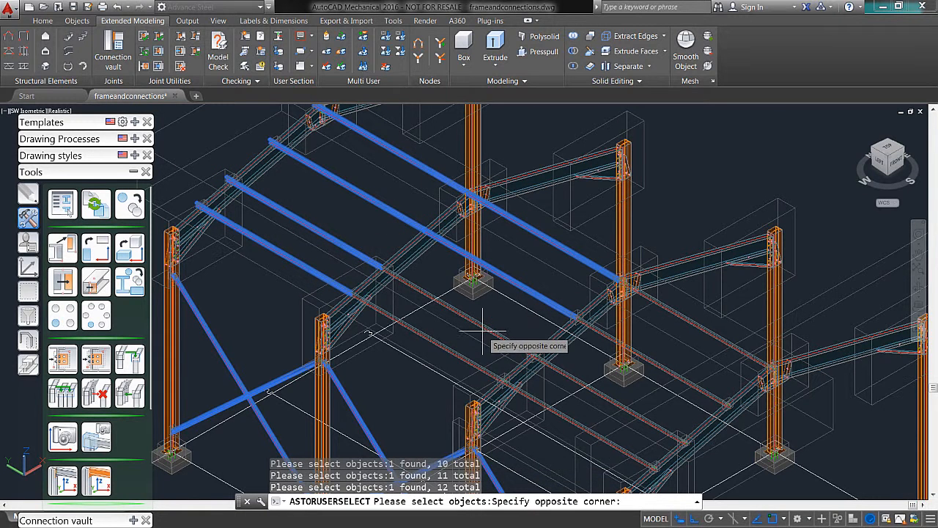
pyautogui.click(461, 333)
pyautogui.click(520, 345)
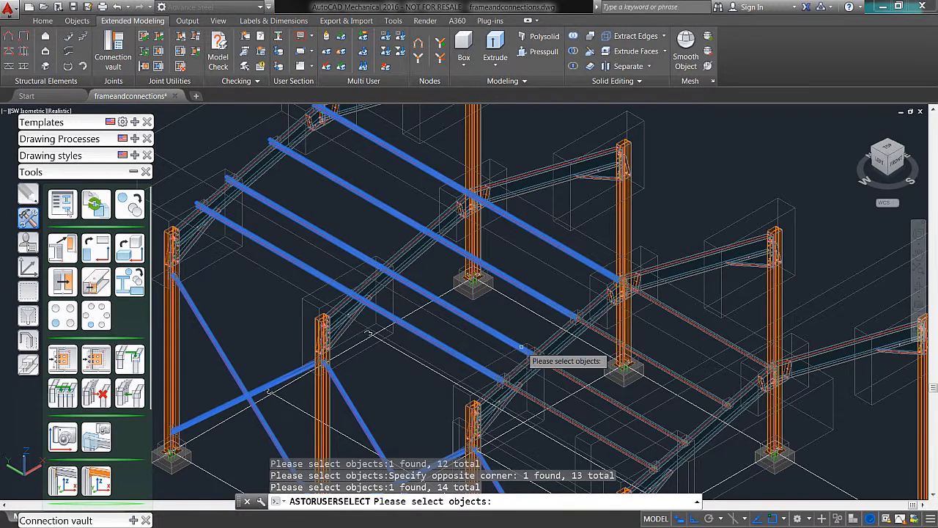
pyautogui.moveTo(518, 330); pyautogui.dragTo(464, 254, button='middle')
pyautogui.click(501, 320)
pyautogui.click(501, 333)
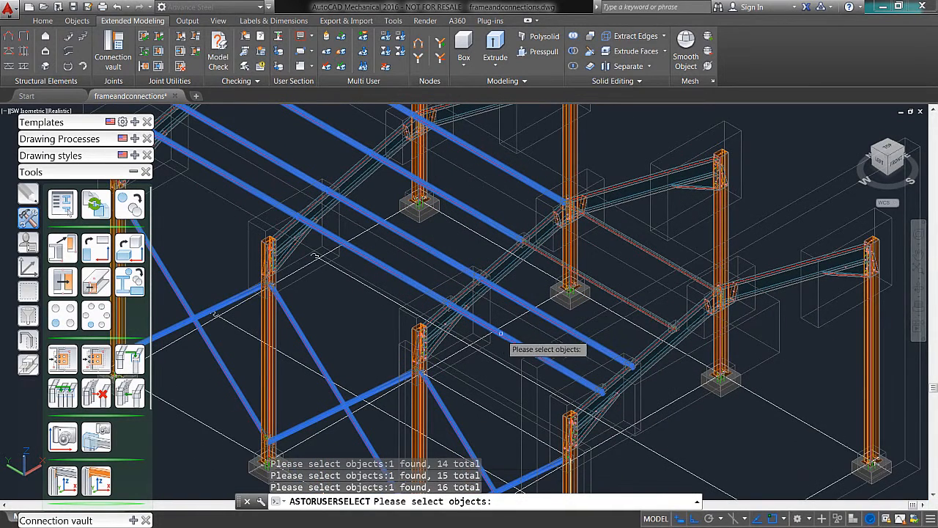
pyautogui.click(608, 284)
pyautogui.moveTo(721, 358); pyautogui.dragTo(672, 297, button='middle')
pyautogui.press('Return')
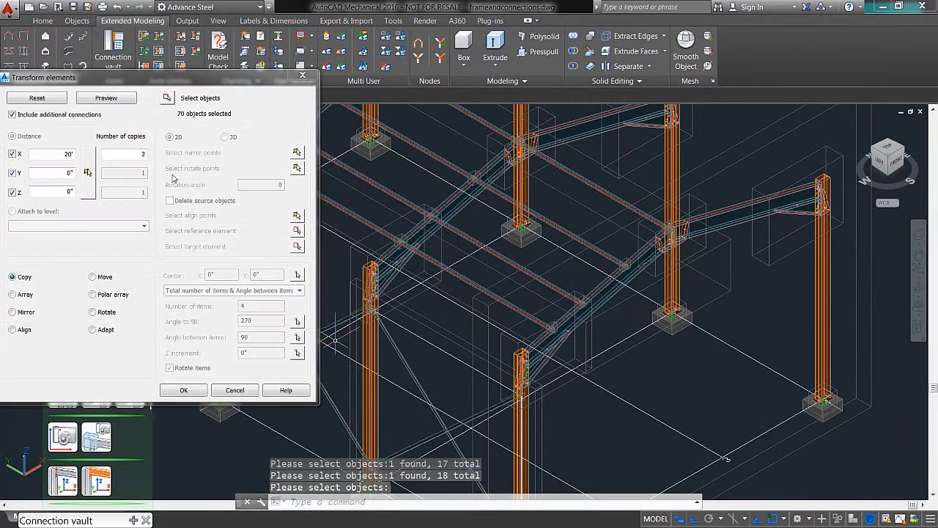
# Step: Set the transformation to Mirror, with a mirroring line from the end grid line's midpoint parallel to the building's length
pyautogui.click(13, 312)
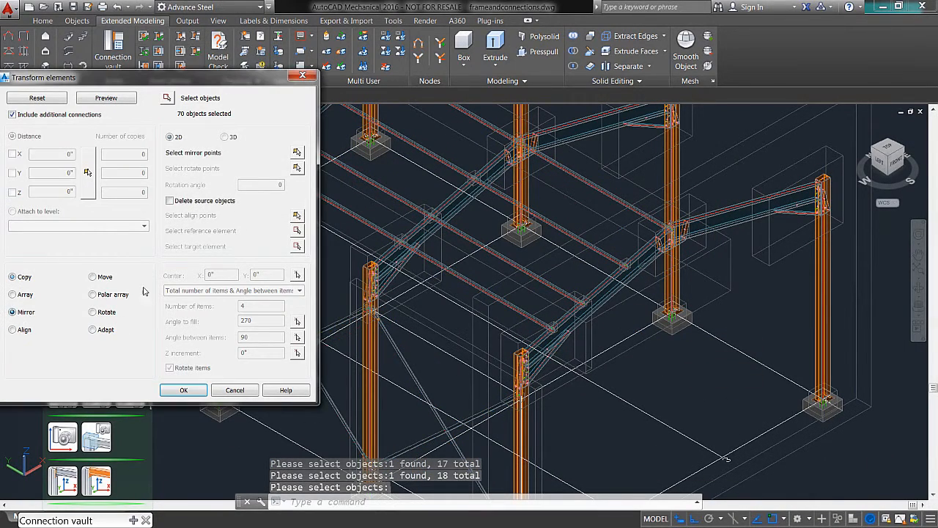
pyautogui.click(297, 153)
pyautogui.moveTo(472, 394); pyautogui.dragTo(597, 323, button='middle')
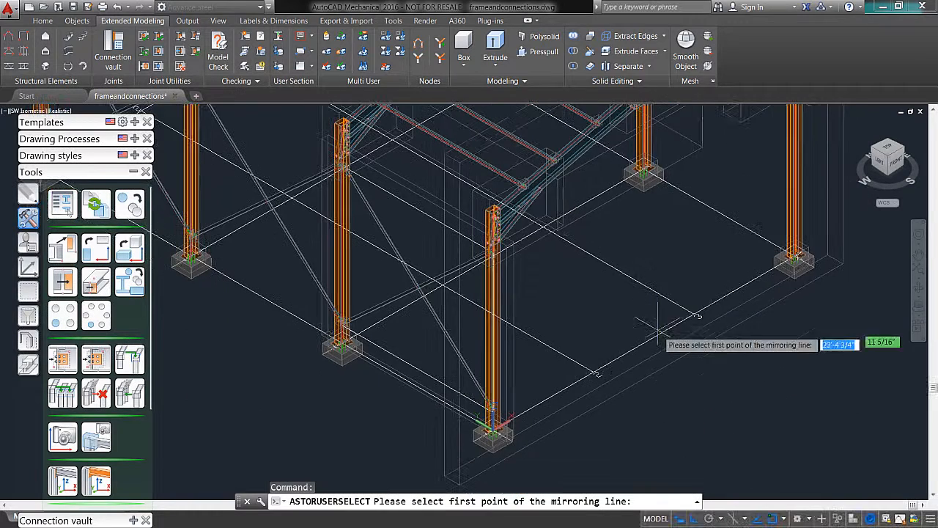
pyautogui.keyDown('shift'); pyautogui.rightClick(598, 322); pyautogui.keyUp('shift')
pyautogui.click(629, 110)
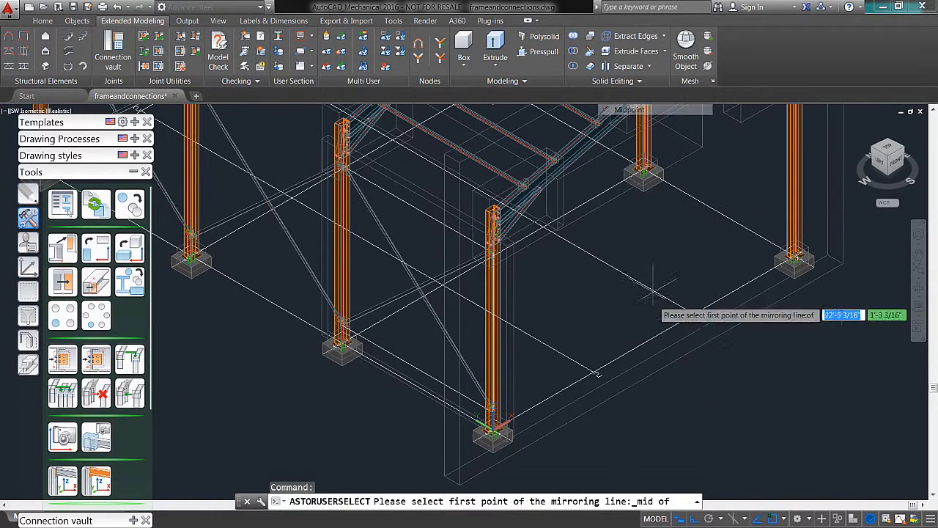
pyautogui.click(641, 341)
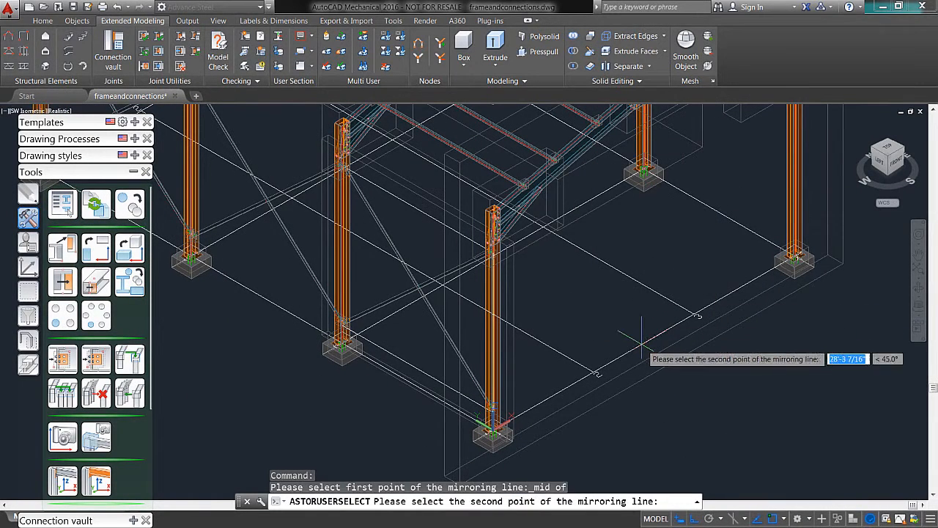
pyautogui.click(731, 407)
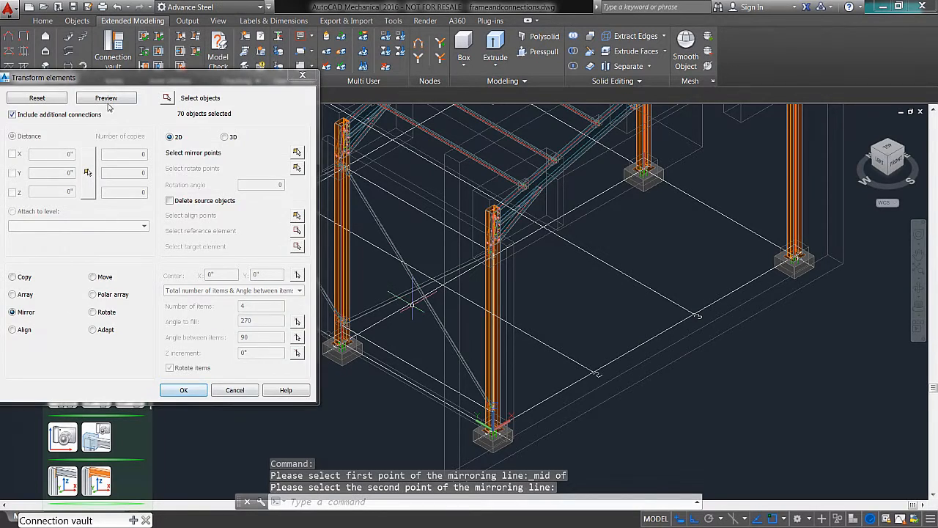
# Step: Preview the mirrored braces and purlins on the opposite half of the building and accept the result
pyautogui.click(106, 98)
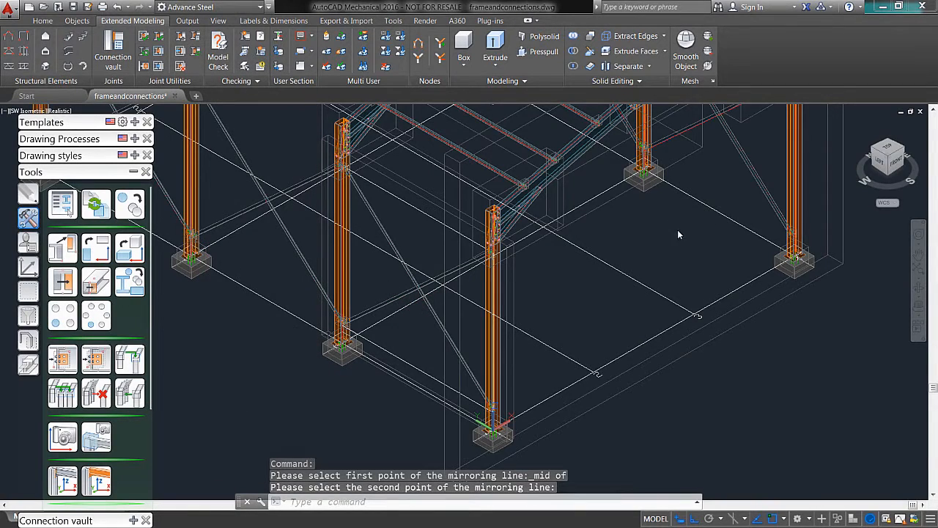
pyautogui.click(678, 234)
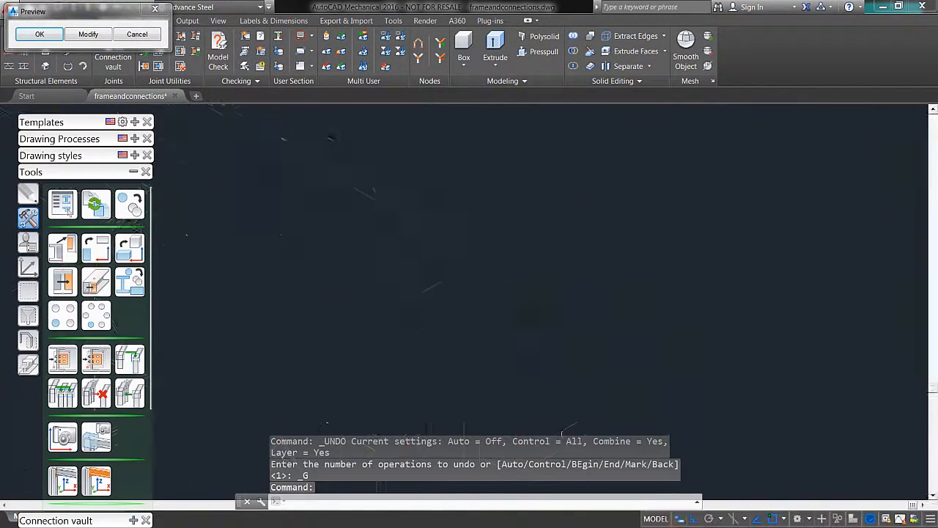
pyautogui.scroll(3, 637, 288)
pyautogui.scroll(-2, 636, 288)
pyautogui.moveTo(580, 357); pyautogui.dragTo(622, 315, button='middle')
pyautogui.click(46, 34)
# Step: Undo the last command and add Level 2 above the building at an altitude of 15' in the Project Explorer
pyautogui.keyDown('shift'); pyautogui.moveTo(526, 271); pyautogui.dragTo(613, 252, button='middle'); pyautogui.keyUp('shift')
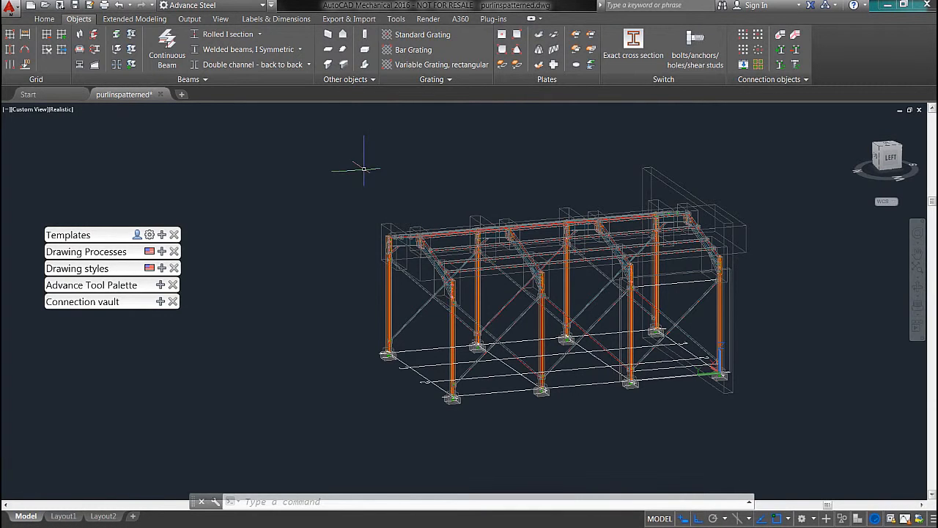
pyautogui.keyDown('shift'); pyautogui.moveTo(370, 281); pyautogui.dragTo(702, 339, button='middle'); pyautogui.keyUp('shift')
pyautogui.hotkey('ctrl', 'z')
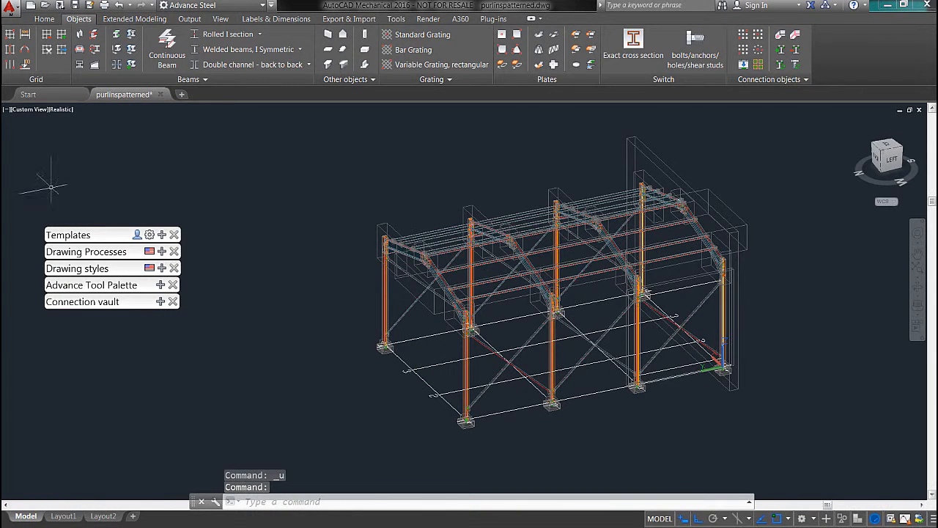
pyautogui.click(44, 19)
pyautogui.click(24, 38)
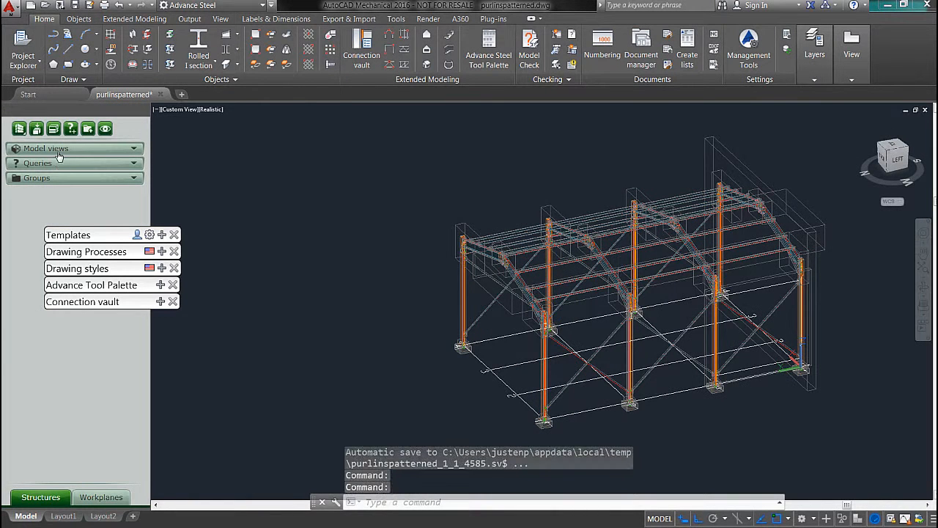
pyautogui.rightClick(57, 150)
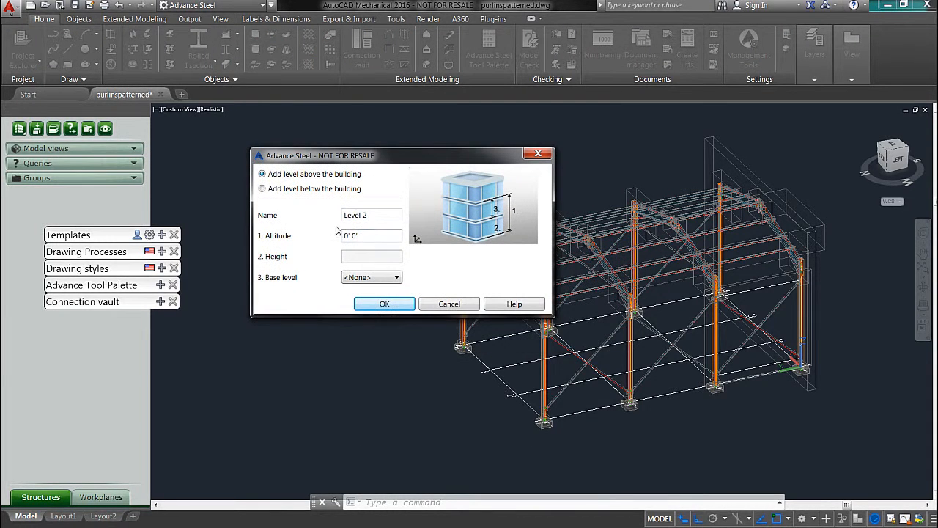
pyautogui.write('15')
pyautogui.press('Return')
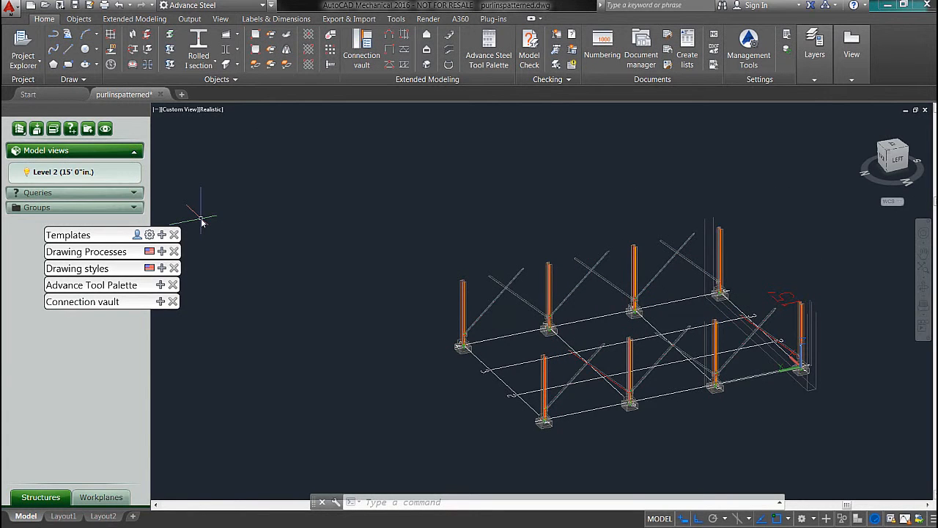
# Step: Create a 40' by 20' rectangular grid with its origin at the base of the building's far corner column
pyautogui.moveTo(483, 366)
pyautogui.keyDown('shift'); pyautogui.mouseDown(button='middle')
pyautogui.moveTo(488, 293)
pyautogui.moveTo(482, 359)
pyautogui.mouseUp(button='middle'); pyautogui.keyUp('shift')
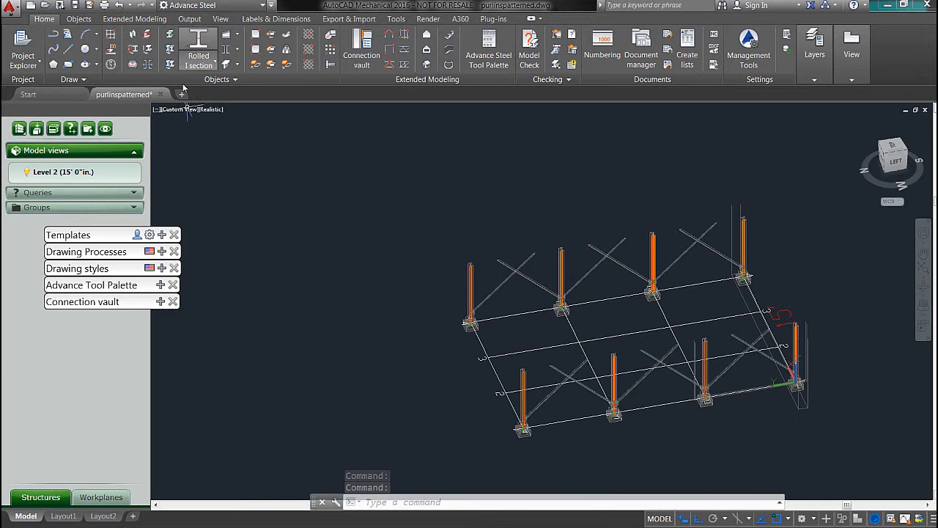
pyautogui.click(111, 34)
pyautogui.scroll(5, 521, 411)
pyautogui.scroll(8, 518, 455)
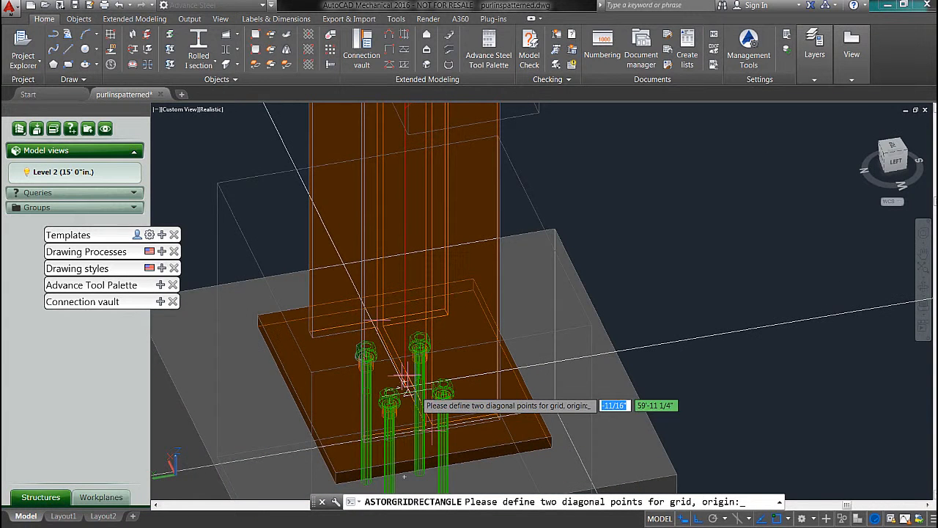
pyautogui.click(405, 381)
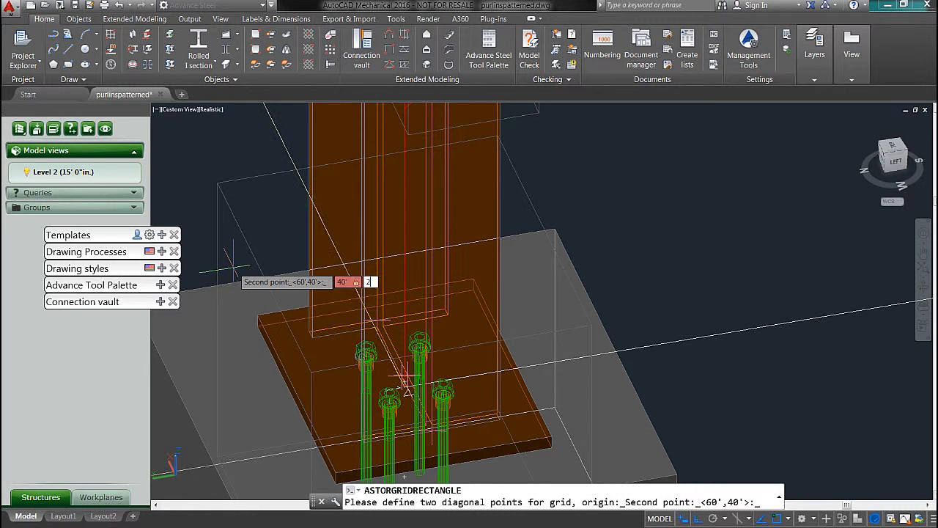
pyautogui.press('Return')
# Step: Examine the new grid's position and its axes beside the end frame of the building
pyautogui.scroll(2, 433, 206)
pyautogui.scroll(-8, 432, 205)
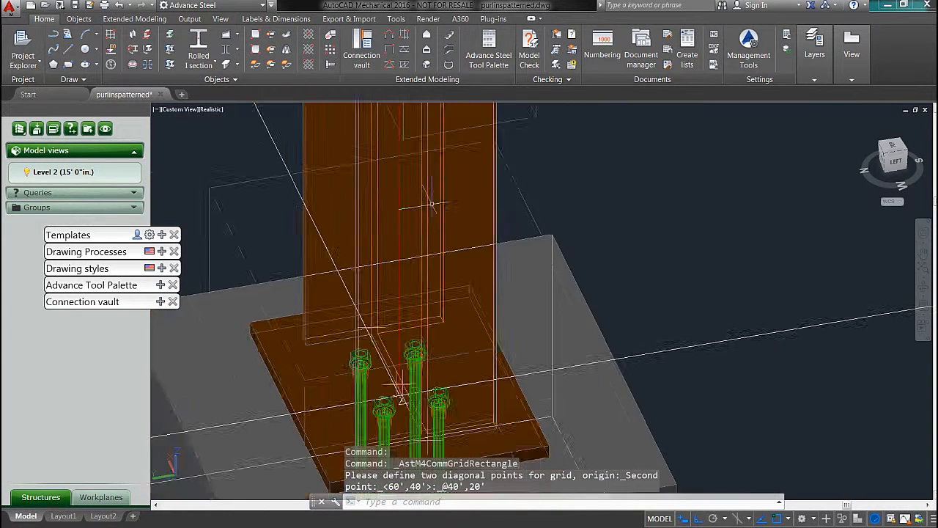
pyautogui.scroll(-9, 431, 206)
pyautogui.moveTo(324, 187); pyautogui.dragTo(334, 250, button='middle')
pyautogui.scroll(6, 390, 182)
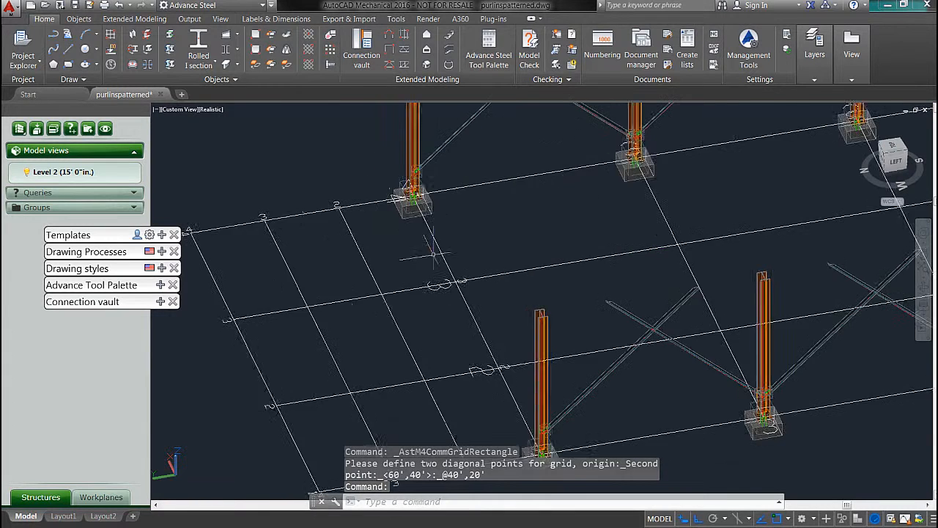
pyautogui.moveTo(457, 293); pyautogui.dragTo(414, 327, button='middle')
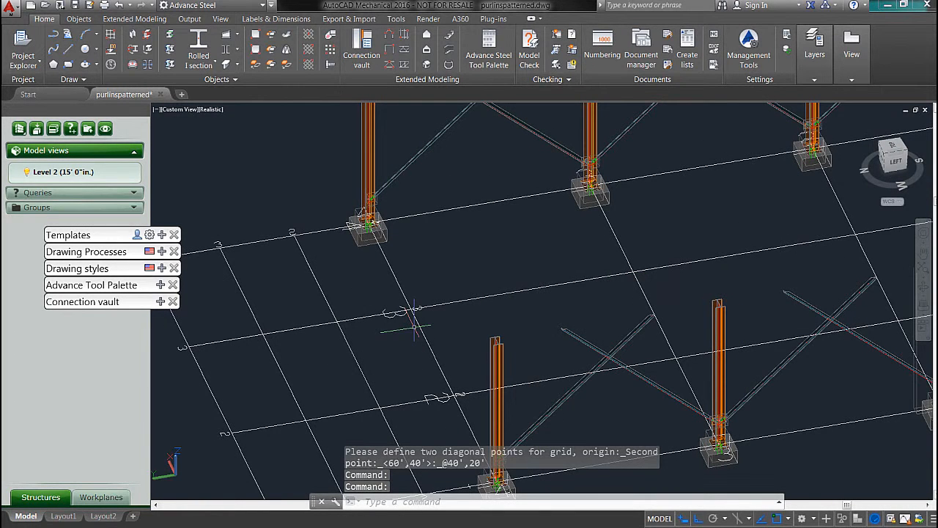
pyautogui.scroll(-4, 478, 217)
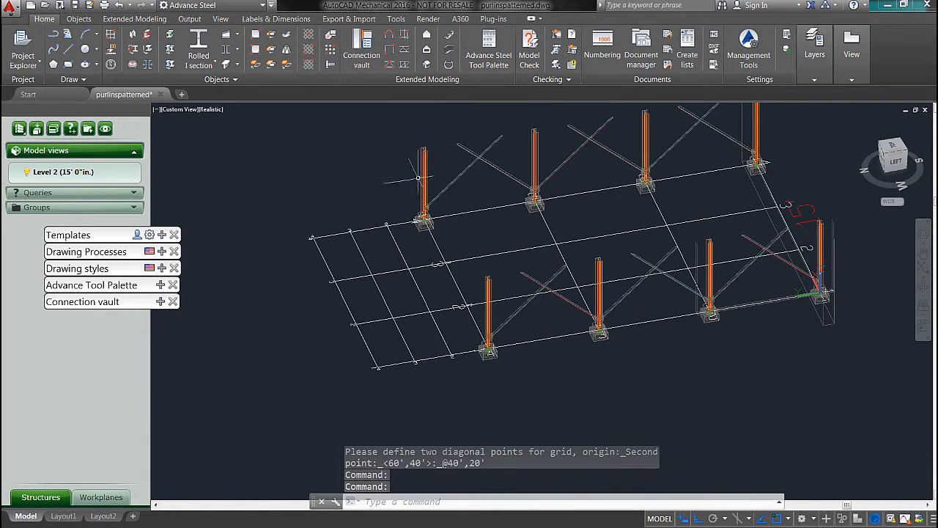
pyautogui.moveTo(444, 220); pyautogui.dragTo(444, 251, button='middle')
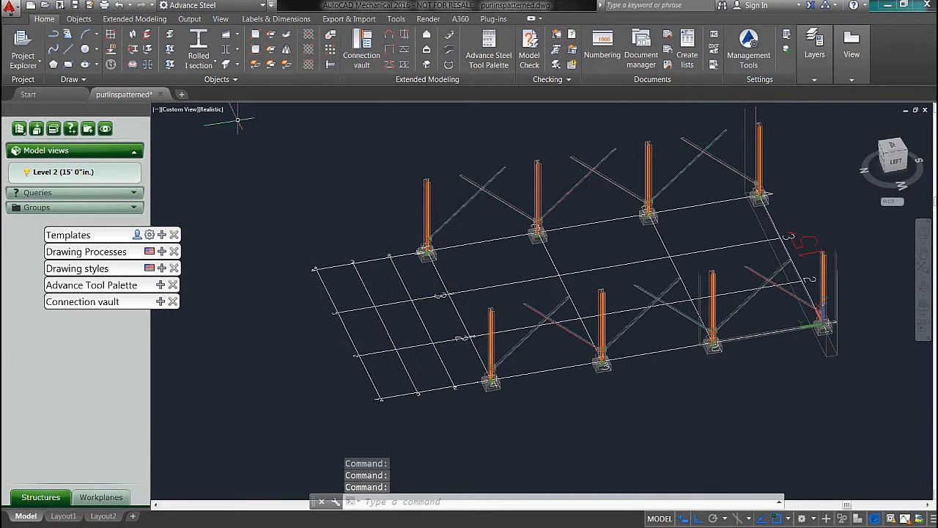
# Step: Start a continuous beam at the corner column of the end frame and run it to the 40' by 20' grid's outer corner
pyautogui.click(133, 19)
pyautogui.click(94, 21)
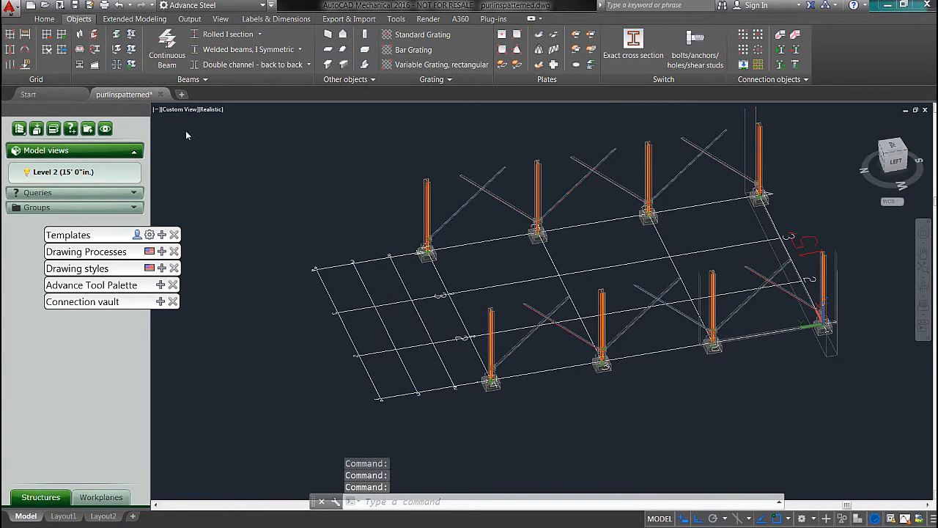
pyautogui.click(167, 40)
pyautogui.scroll(5, 410, 265)
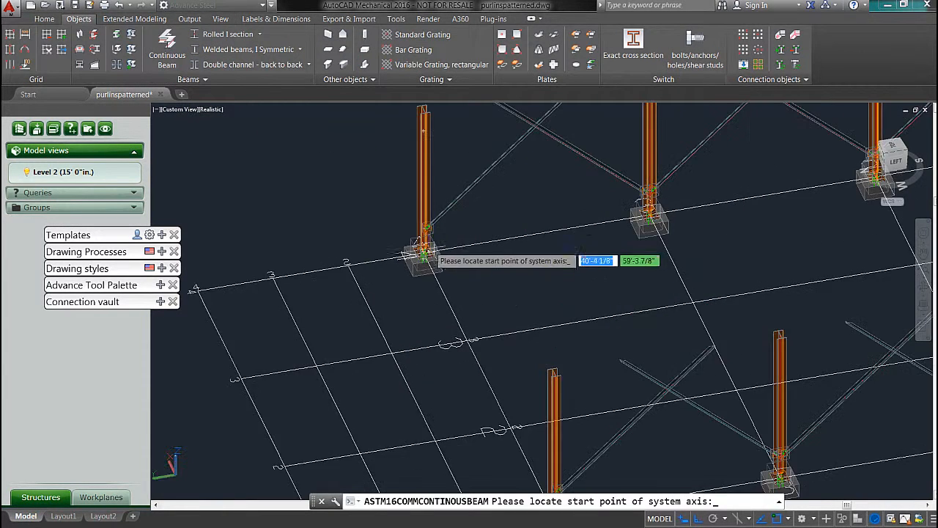
pyautogui.scroll(2, 425, 264)
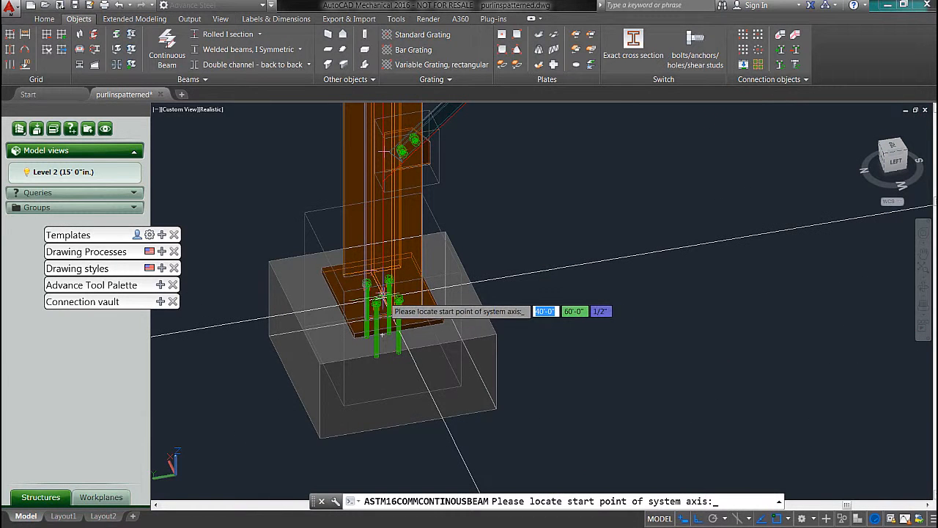
pyautogui.click(381, 300)
pyautogui.scroll(-5, 329, 295)
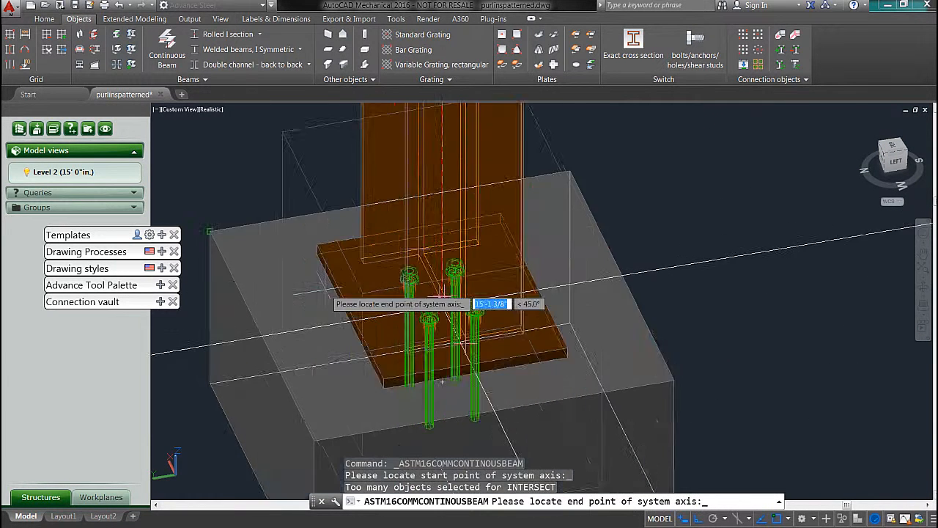
pyautogui.moveTo(263, 280); pyautogui.dragTo(693, 199, button='middle')
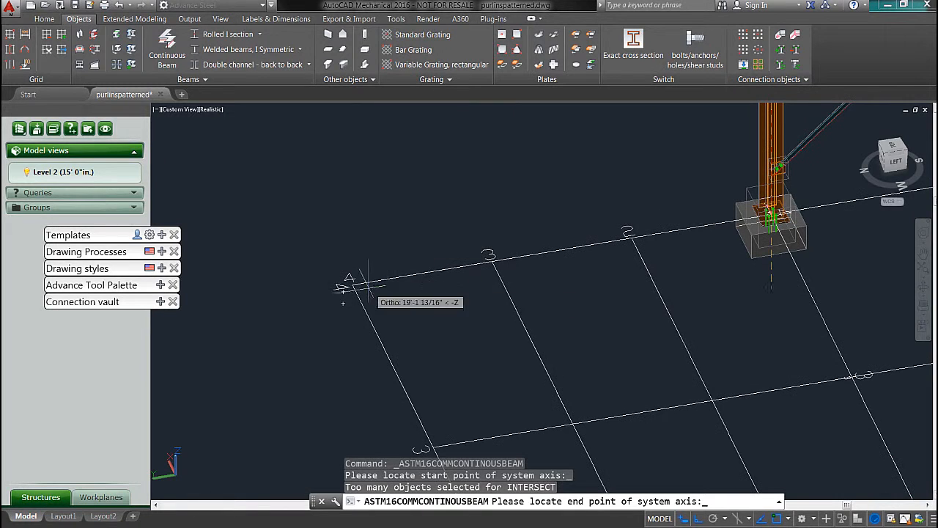
pyautogui.scroll(-8, 439, 206)
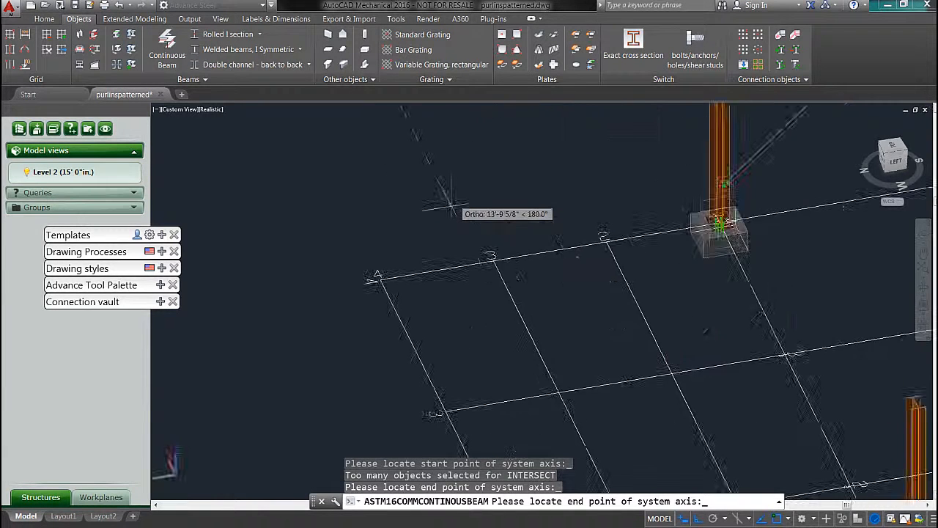
# Step: Continue the beam run through the grid's second outer corner and back to the opposite corner column of the end frame
pyautogui.scroll(8, 677, 244)
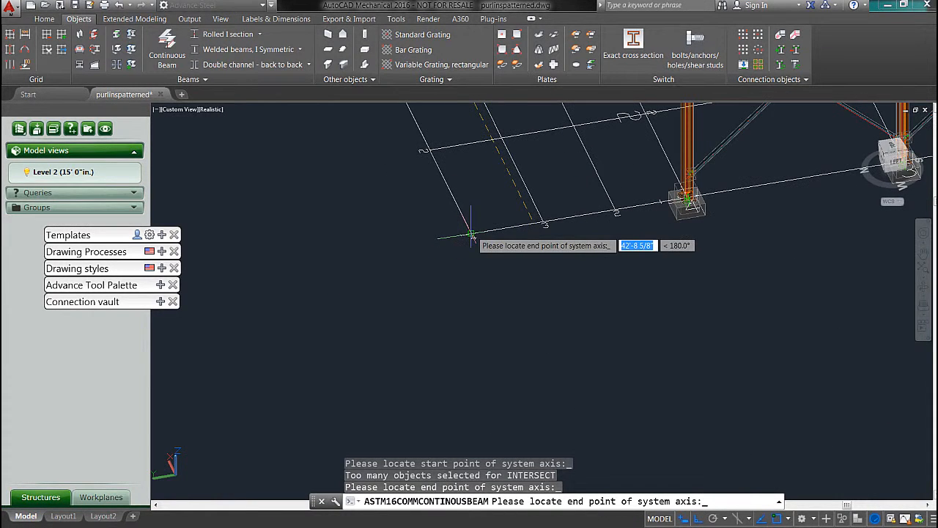
pyautogui.scroll(6, 688, 205)
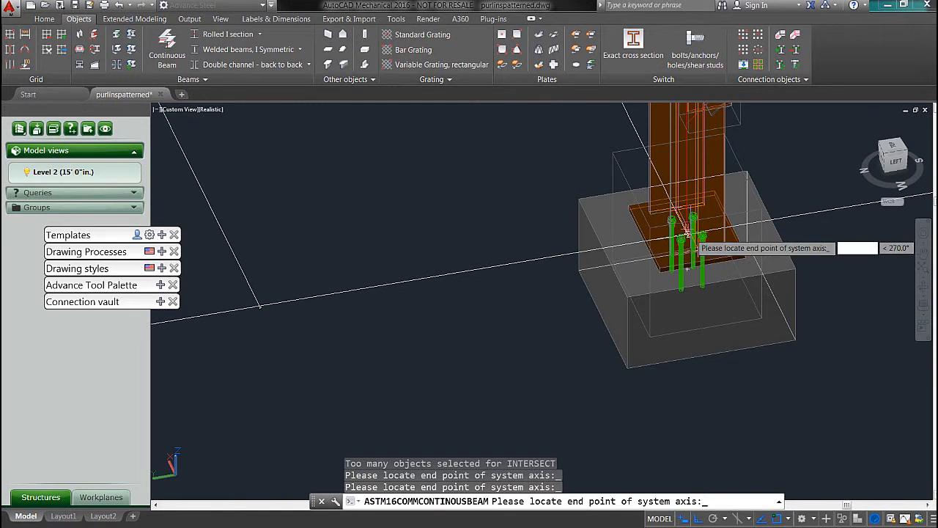
pyautogui.scroll(3, 659, 183)
pyautogui.scroll(-10, 631, 163)
pyautogui.moveTo(630, 163); pyautogui.dragTo(571, 234, button='middle')
pyautogui.scroll(8, 528, 209)
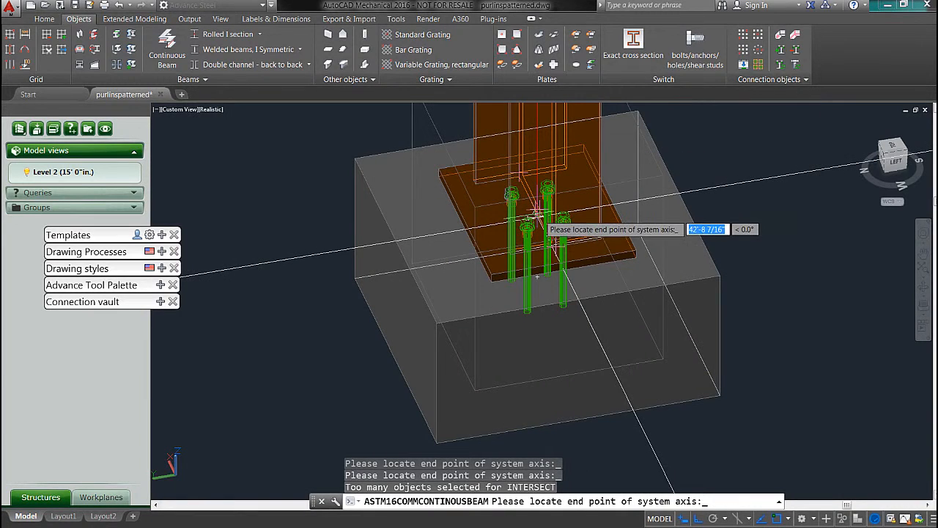
pyautogui.click(539, 213)
# Step: Close the continuous beam loop at its starting column and accept the W14x74 section
pyautogui.scroll(-8, 607, 206)
pyautogui.moveTo(607, 208); pyautogui.dragTo(554, 398, button='middle')
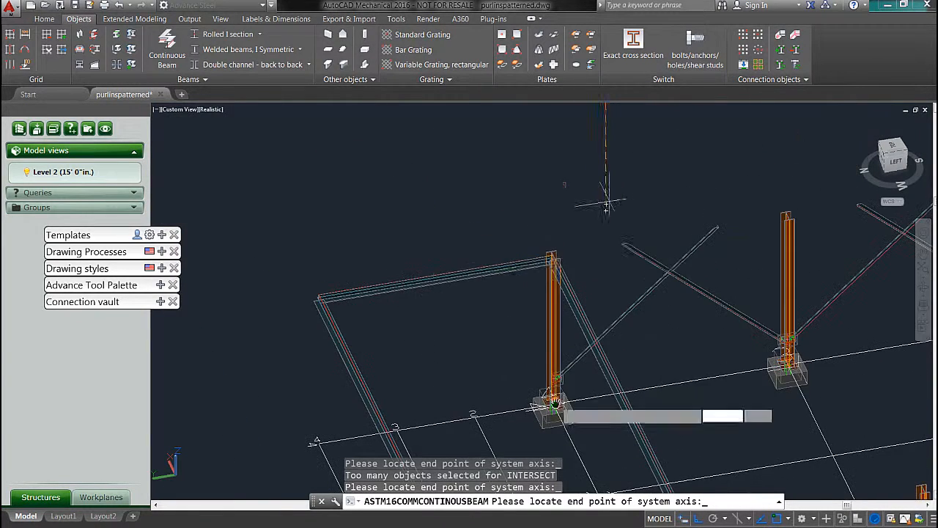
pyautogui.press('Return')
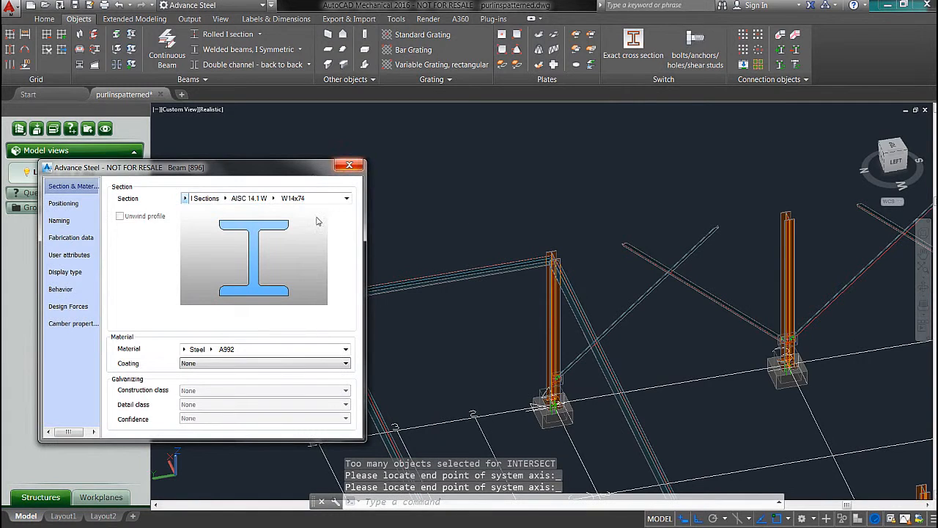
pyautogui.click(347, 165)
pyautogui.keyDown('shift'); pyautogui.moveTo(461, 251); pyautogui.dragTo(484, 206, button='middle'); pyautogui.keyUp('shift')
pyautogui.press('Escape')
pyautogui.press('Escape')
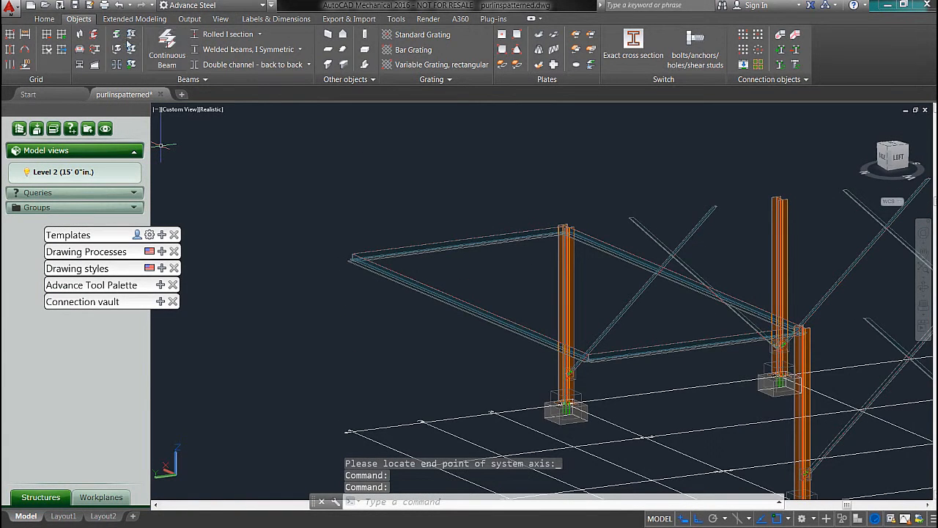
# Step: Place W14x74 steel columns at the two outer corners of the extension grid
pyautogui.click(82, 37)
pyautogui.scroll(2, 344, 421)
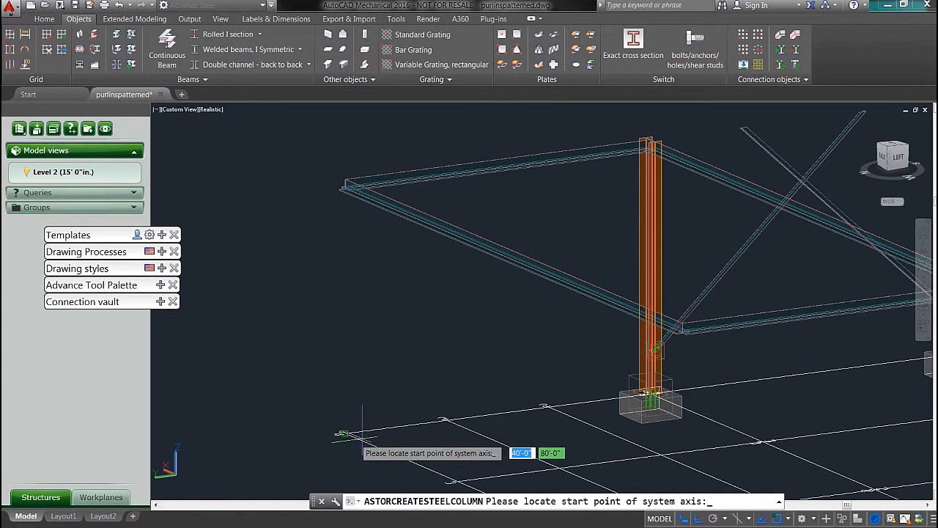
pyautogui.click(344, 434)
pyautogui.moveTo(388, 325); pyautogui.dragTo(297, 178, button='middle')
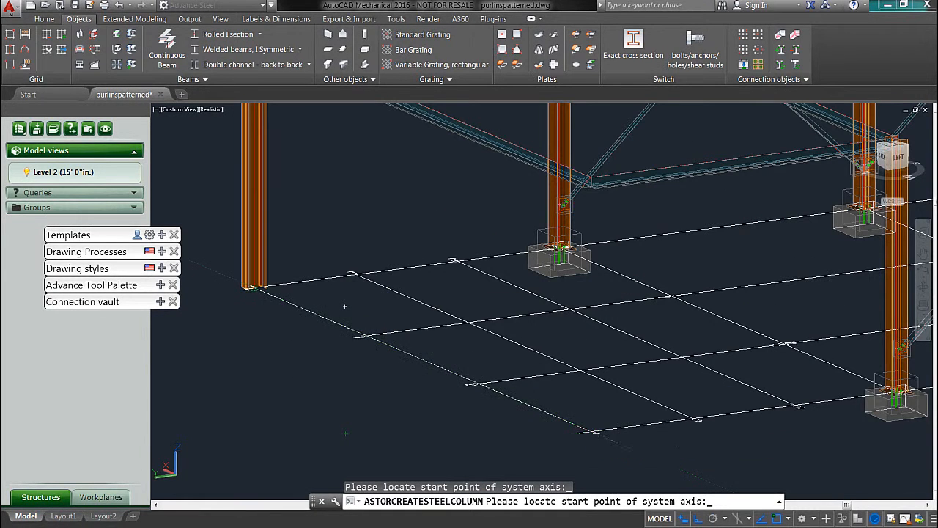
pyautogui.click(592, 431)
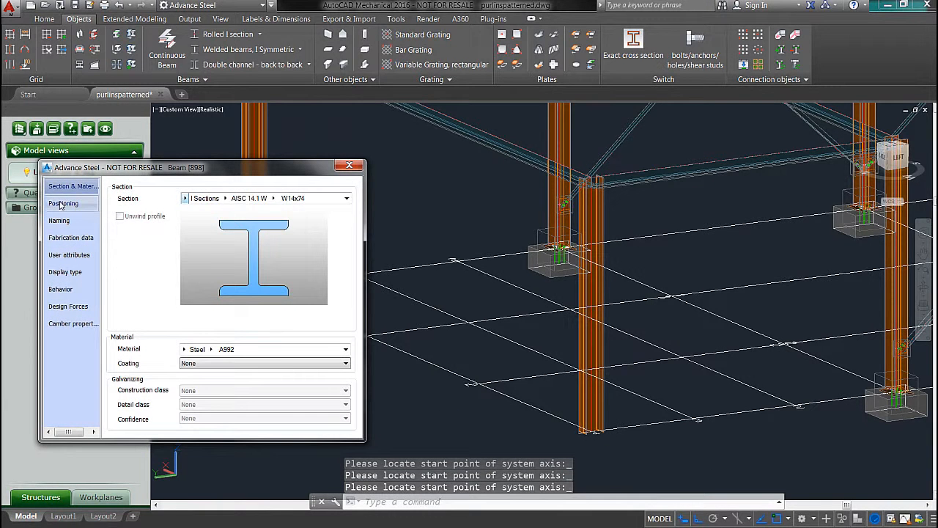
# Step: Examine the new corner column's positioning settings and how the perimeter beams meet its top
pyautogui.click(62, 204)
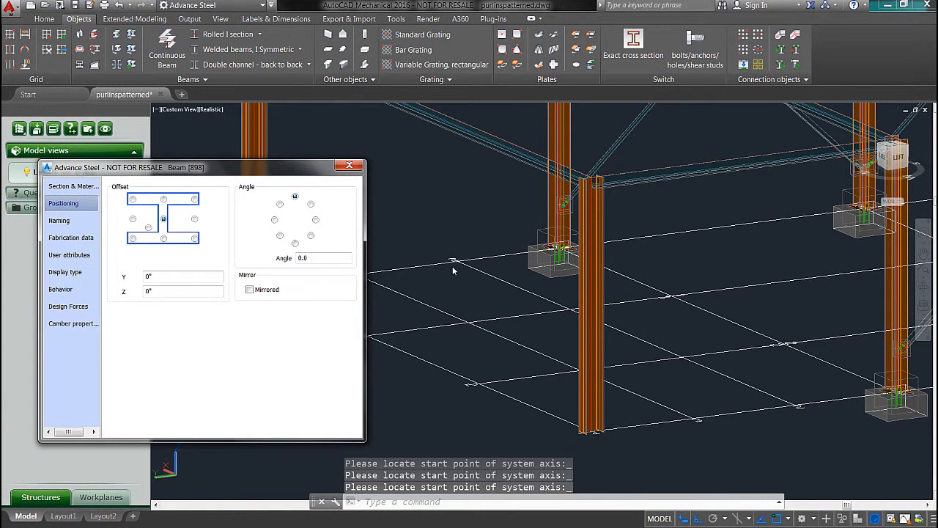
pyautogui.moveTo(600, 267)
pyautogui.keyDown('shift'); pyautogui.mouseDown(button='middle')
pyautogui.moveTo(551, 266)
pyautogui.moveTo(524, 307)
pyautogui.moveTo(596, 268)
pyautogui.mouseUp(button='middle'); pyautogui.keyUp('shift')
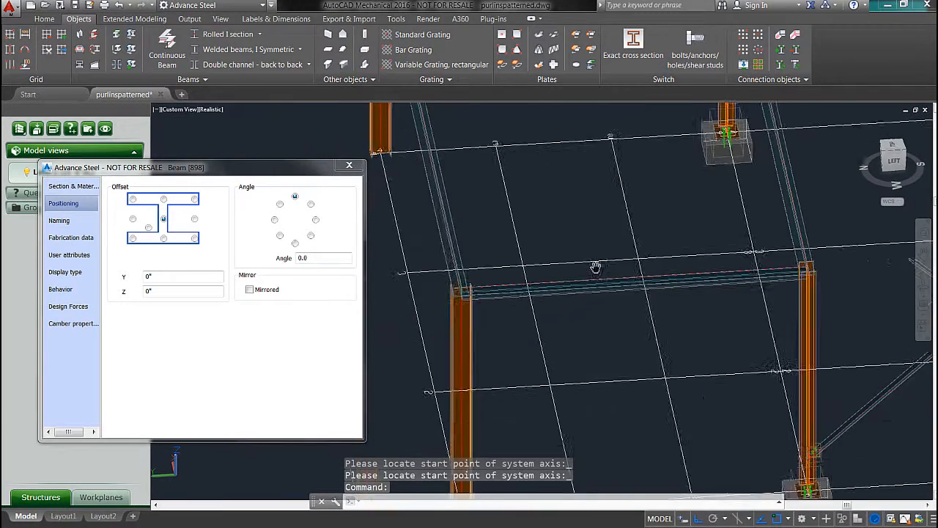
pyautogui.scroll(6, 462, 289)
pyautogui.keyDown('shift'); pyautogui.moveTo(462, 292); pyautogui.dragTo(548, 280, button='middle'); pyautogui.keyUp('shift')
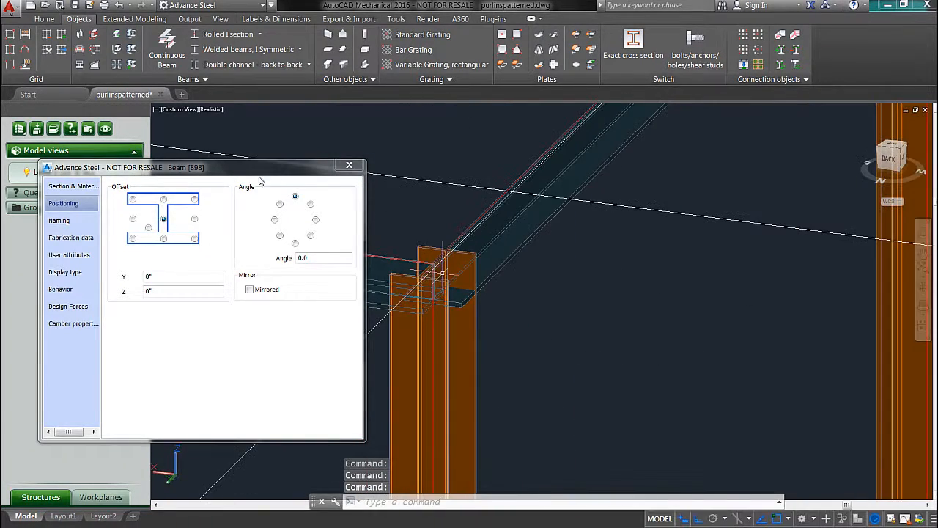
pyautogui.click(343, 168)
pyautogui.scroll(-4, 412, 233)
pyautogui.keyDown('shift'); pyautogui.moveTo(412, 255); pyautogui.dragTo(367, 255, button='middle'); pyautogui.keyUp('shift')
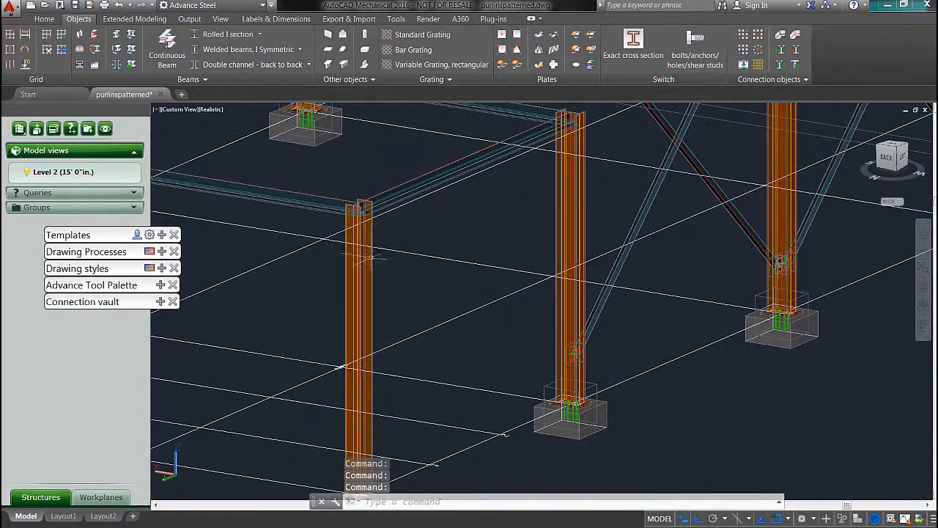
# Step: Set the offset of the extension's outer end beam to the middle of its top flange
pyautogui.click(301, 194)
pyautogui.scroll(-5, 301, 194)
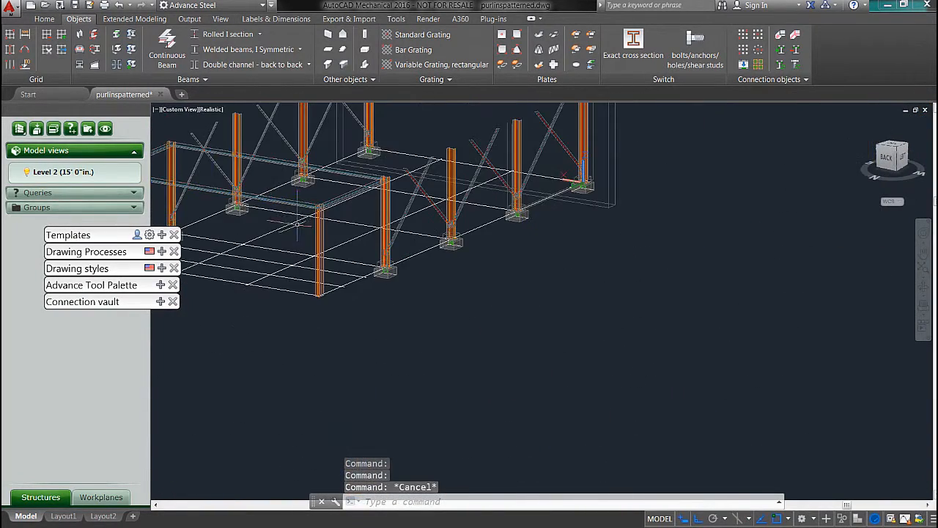
pyautogui.keyDown('shift'); pyautogui.moveTo(280, 227); pyautogui.dragTo(537, 220, button='middle'); pyautogui.keyUp('shift')
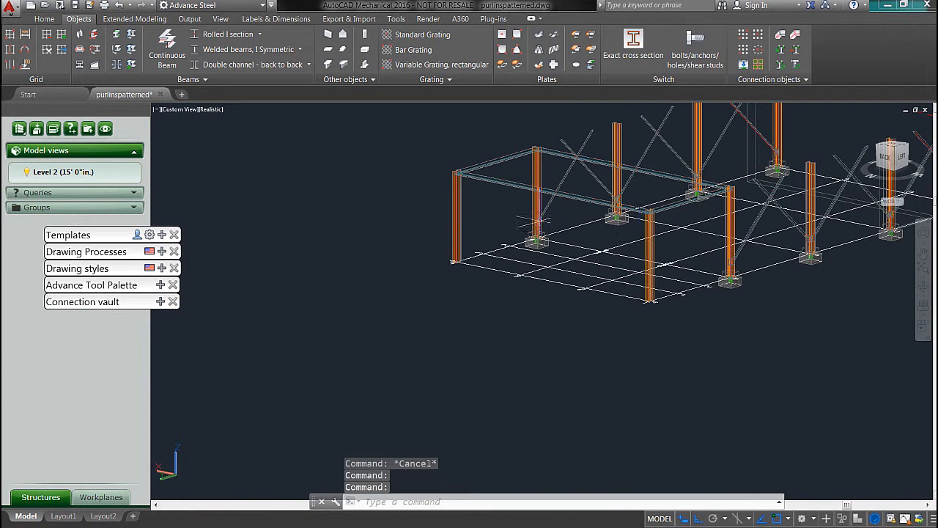
pyautogui.scroll(2, 479, 184)
pyautogui.doubleClick(478, 182)
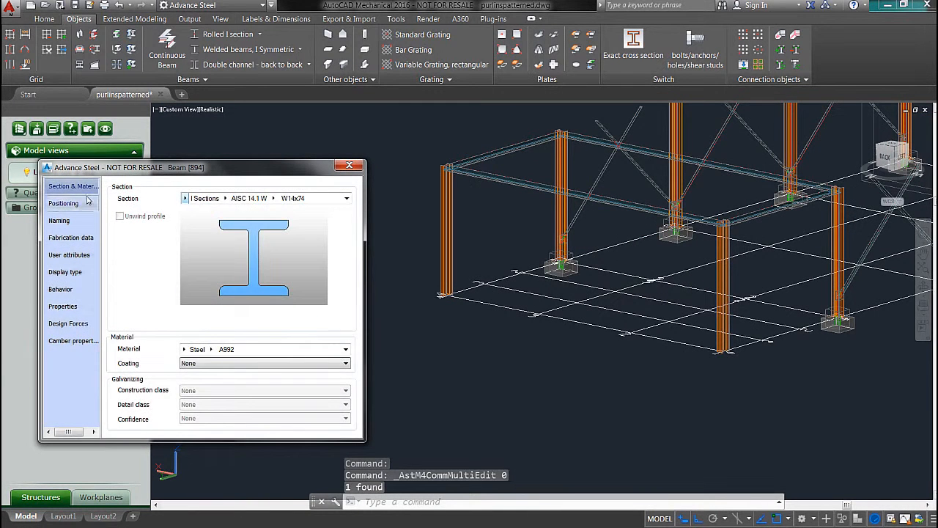
pyautogui.click(74, 203)
pyautogui.click(164, 199)
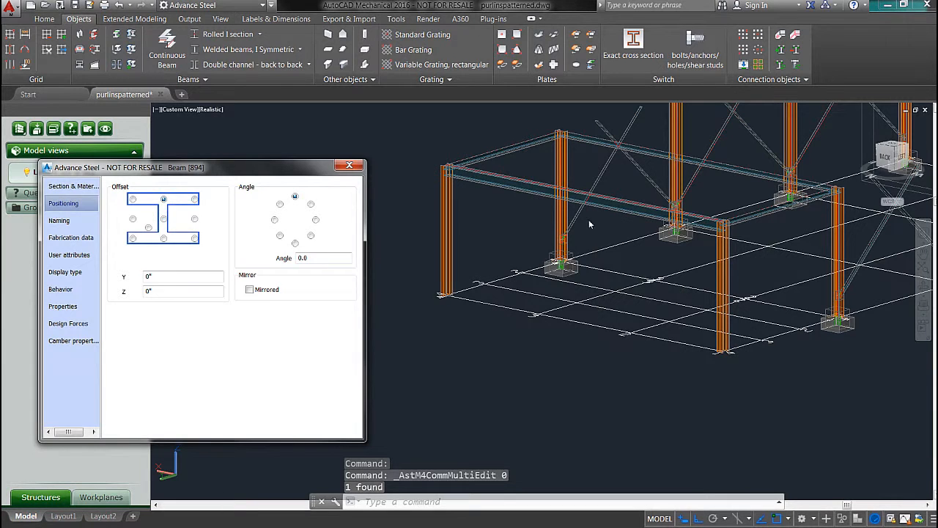
pyautogui.click(349, 165)
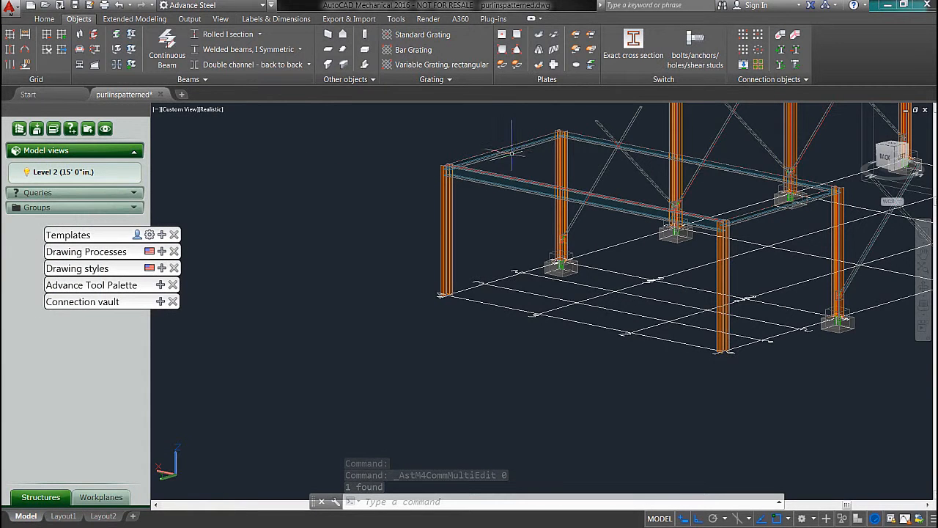
# Step: Set the same top-centre offset for the two side beams and the beam along the existing end frame
pyautogui.doubleClick(509, 151)
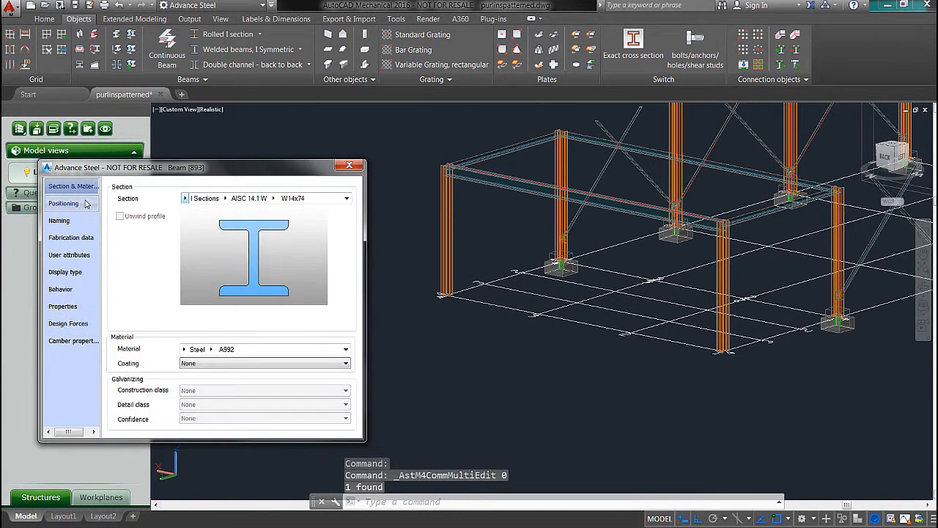
pyautogui.click(86, 204)
pyautogui.click(349, 167)
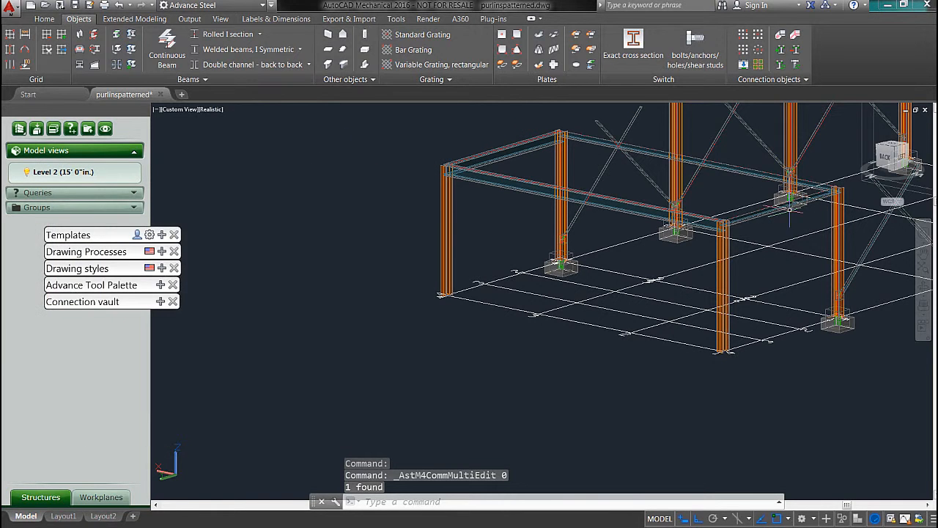
pyautogui.doubleClick(648, 151)
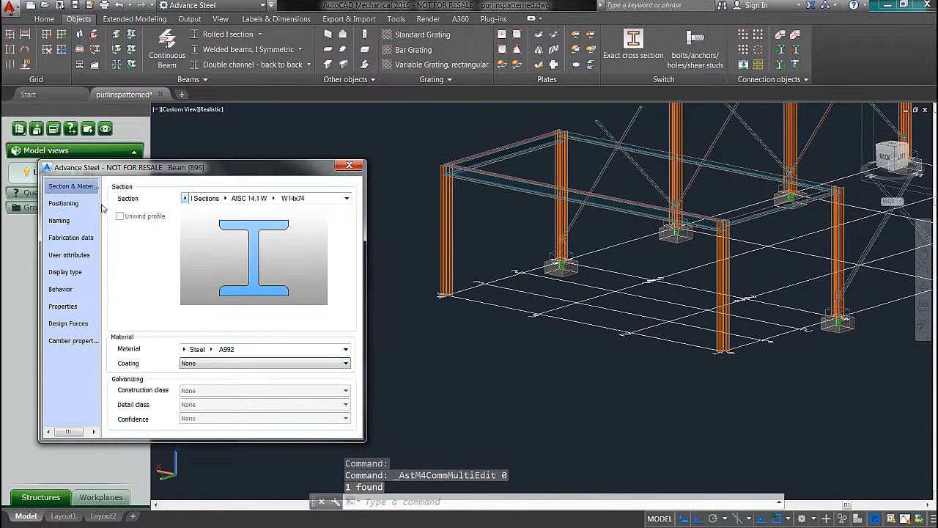
pyautogui.click(76, 208)
pyautogui.click(164, 200)
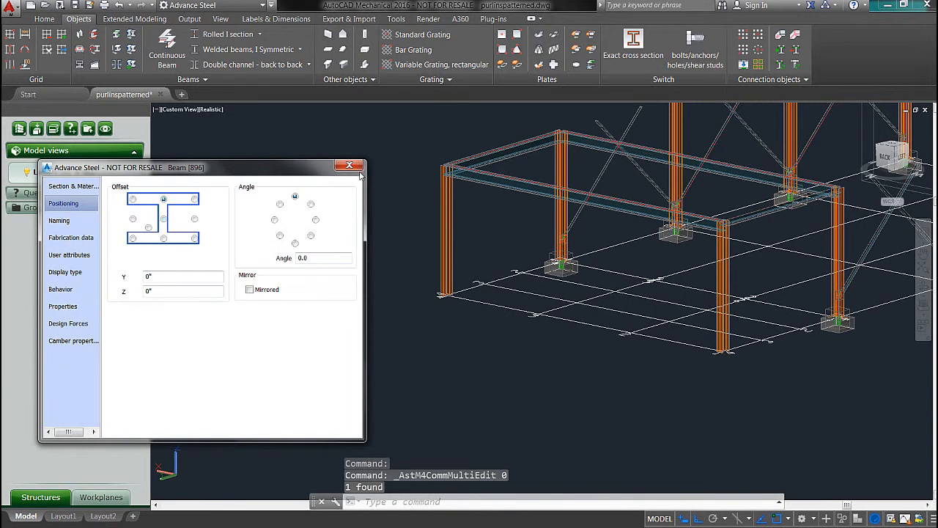
pyautogui.click(351, 167)
pyautogui.doubleClick(775, 208)
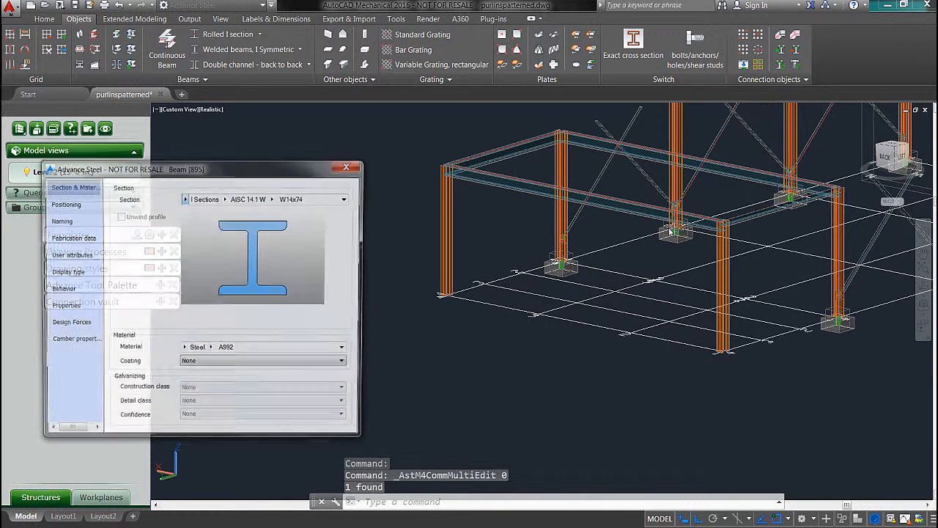
pyautogui.click(86, 209)
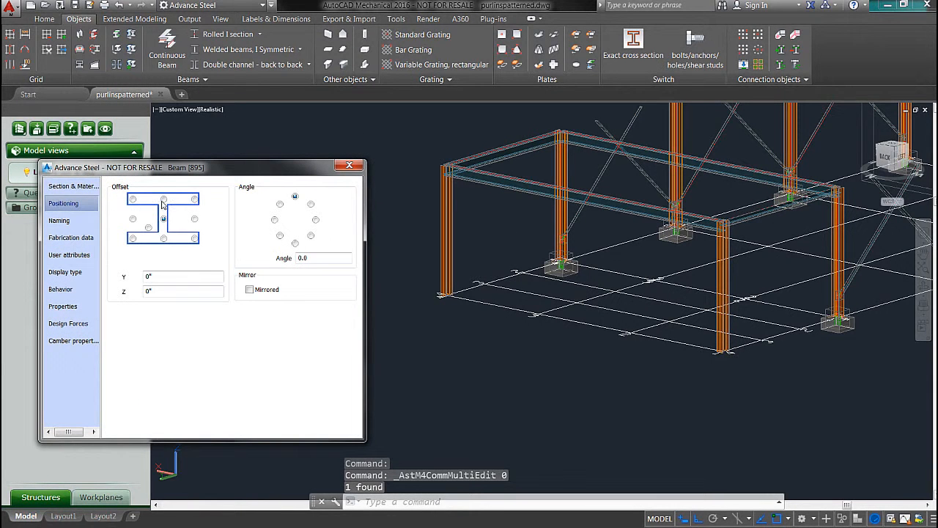
pyautogui.click(350, 165)
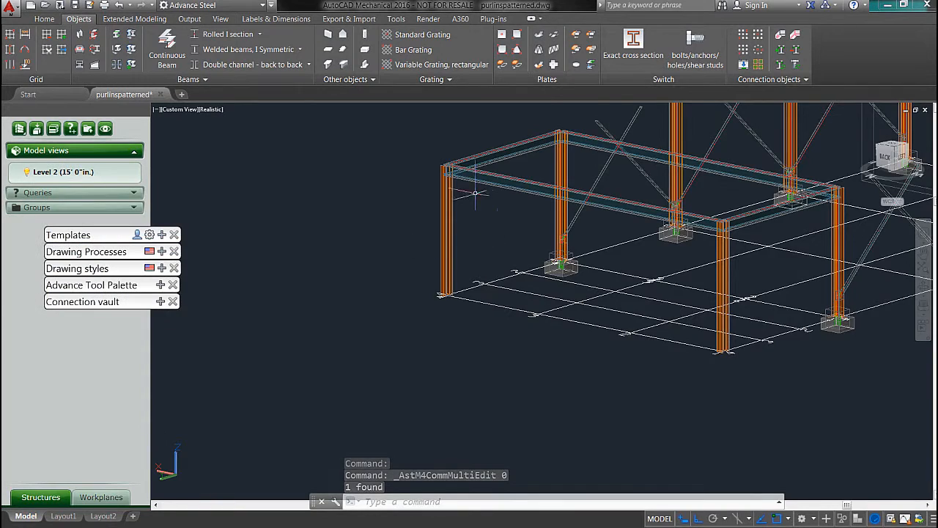
# Step: Connect the extension's side beam to the existing frame's corner column with a single side end plate, keeping the default joint settings
pyautogui.scroll(6, 475, 193)
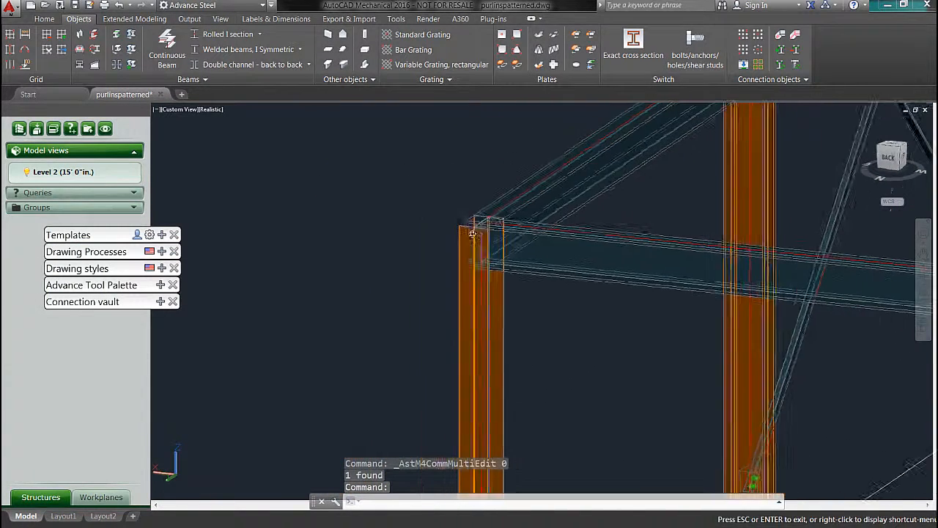
pyautogui.keyDown('shift'); pyautogui.moveTo(471, 233); pyautogui.dragTo(433, 235, button='middle'); pyautogui.keyUp('shift')
pyautogui.click(160, 301)
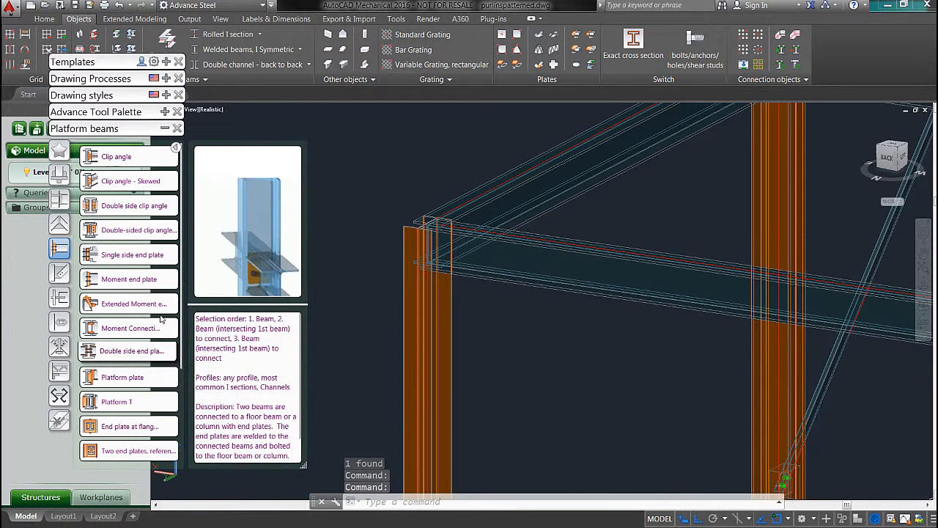
pyautogui.click(110, 254)
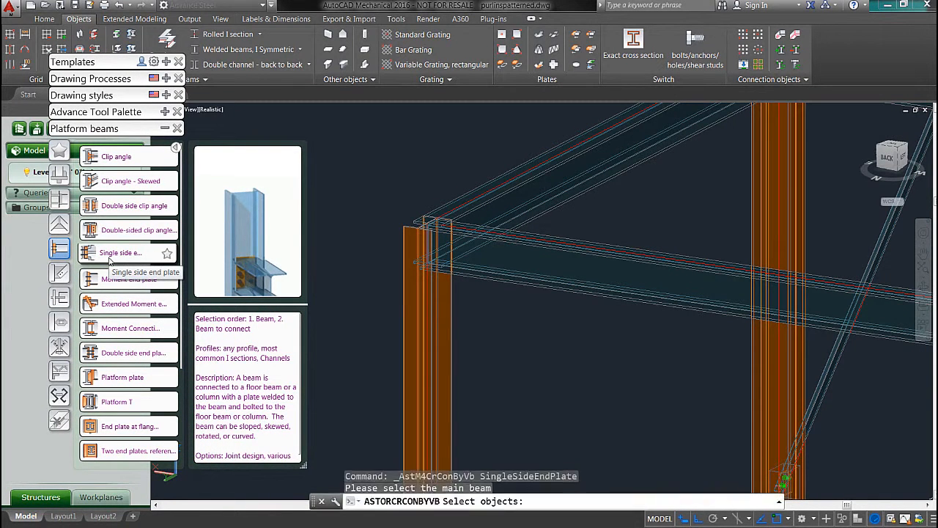
pyautogui.scroll(-5, 439, 213)
pyautogui.scroll(6, 477, 242)
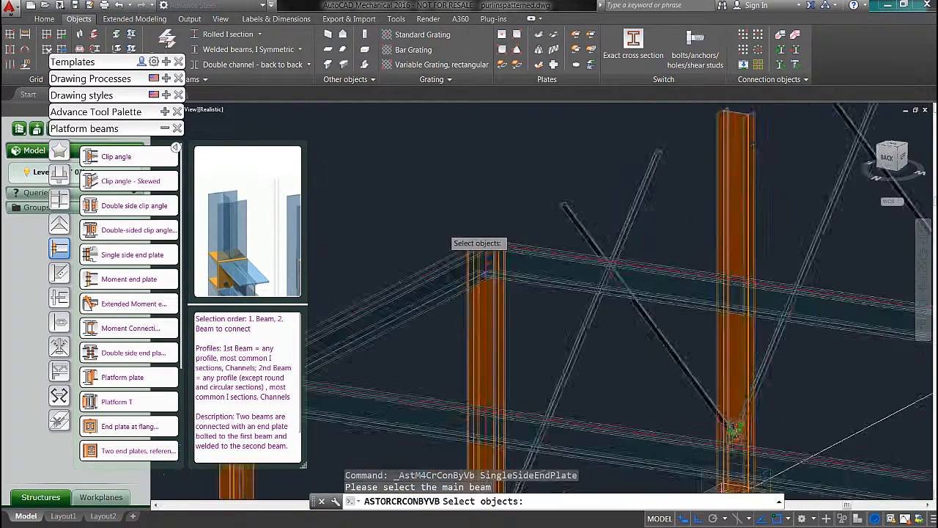
pyautogui.moveTo(410, 244); pyautogui.dragTo(419, 201, button='middle')
pyautogui.click(529, 360)
pyautogui.press('Return')
pyautogui.click(442, 289)
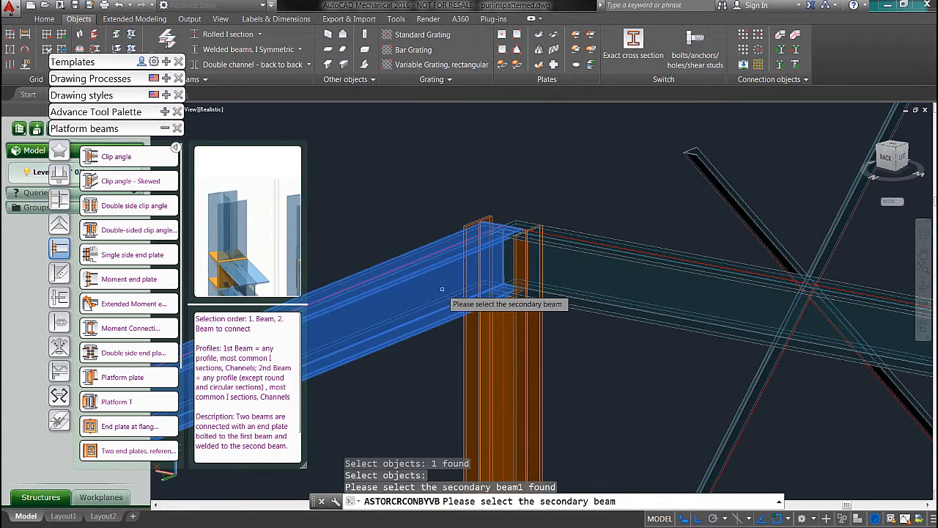
pyautogui.press('Return')
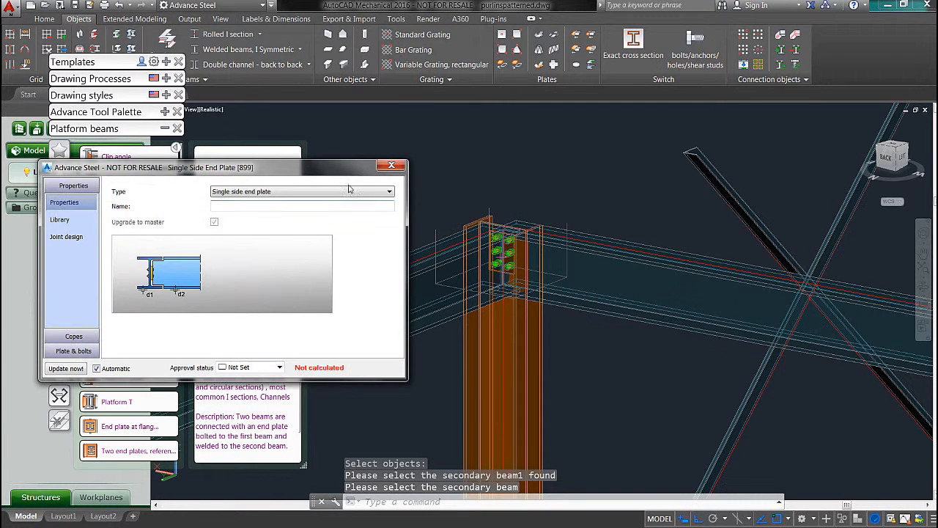
pyautogui.moveTo(322, 173); pyautogui.dragTo(430, 132)
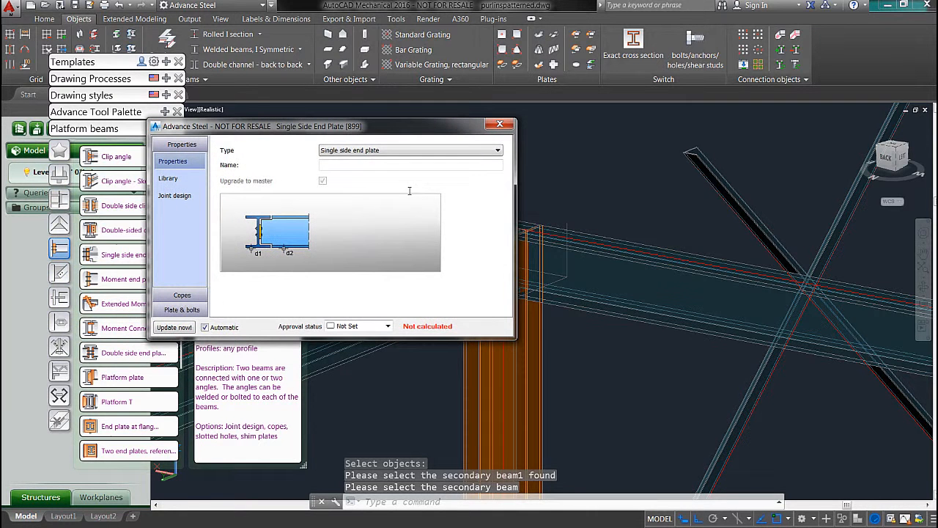
pyautogui.click(499, 126)
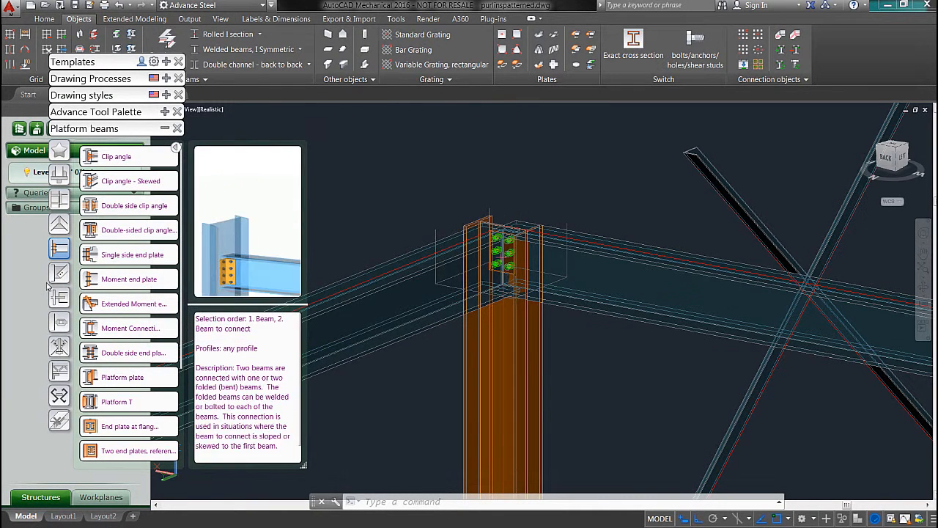
# Step: Copy the single side end plate joint to the same column's connection with the beam along the existing end frame
pyautogui.click(164, 129)
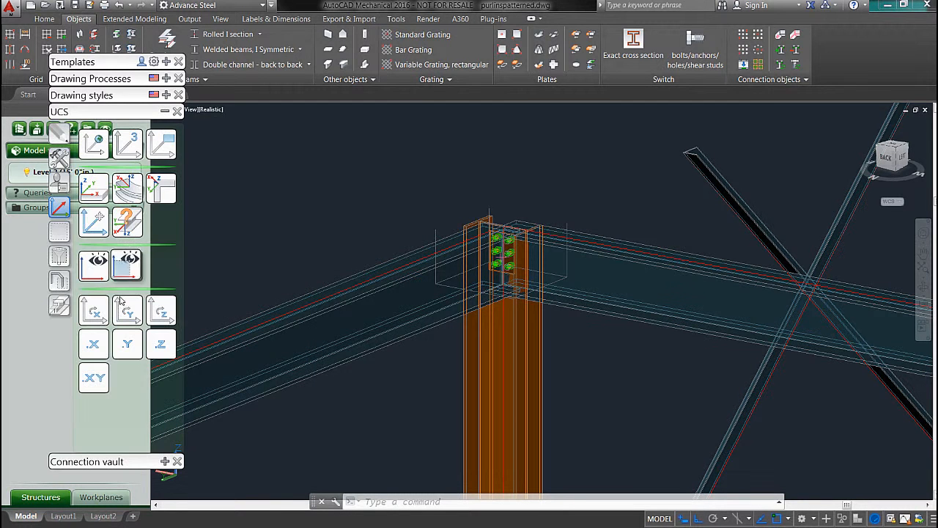
pyautogui.click(59, 157)
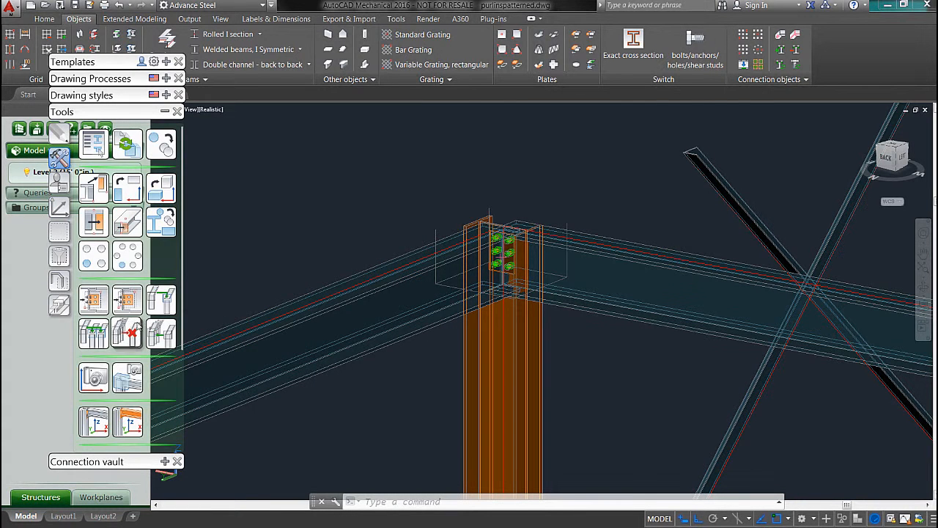
pyautogui.click(128, 299)
pyautogui.scroll(3, 555, 303)
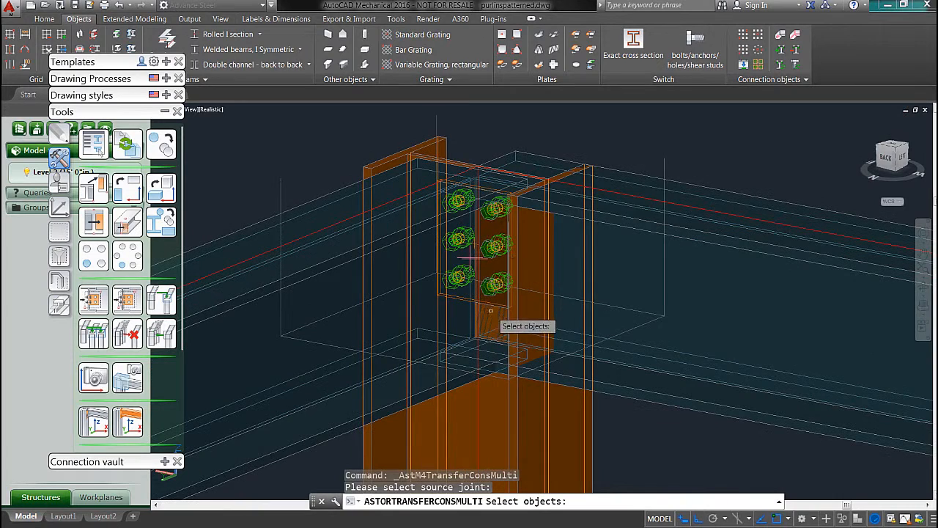
pyautogui.click(512, 320)
pyautogui.scroll(-4, 513, 320)
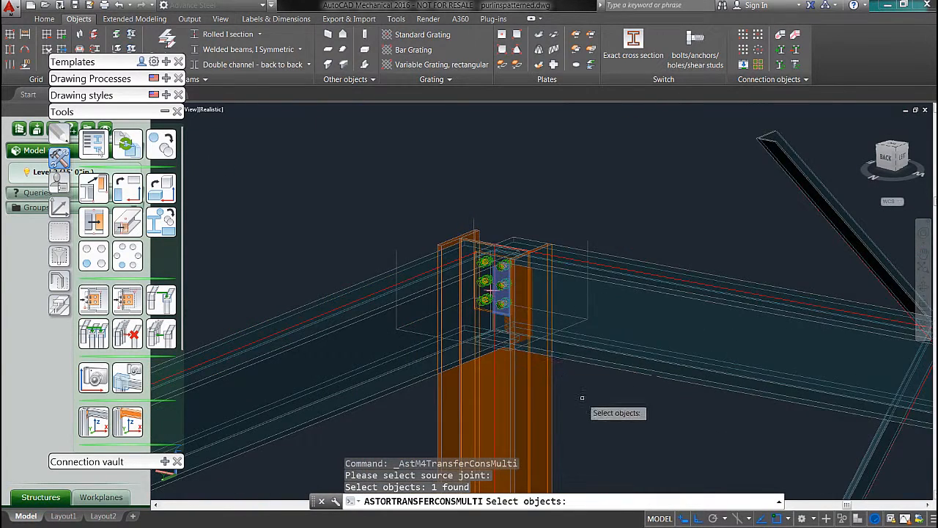
pyautogui.press('Return')
pyautogui.click(482, 314)
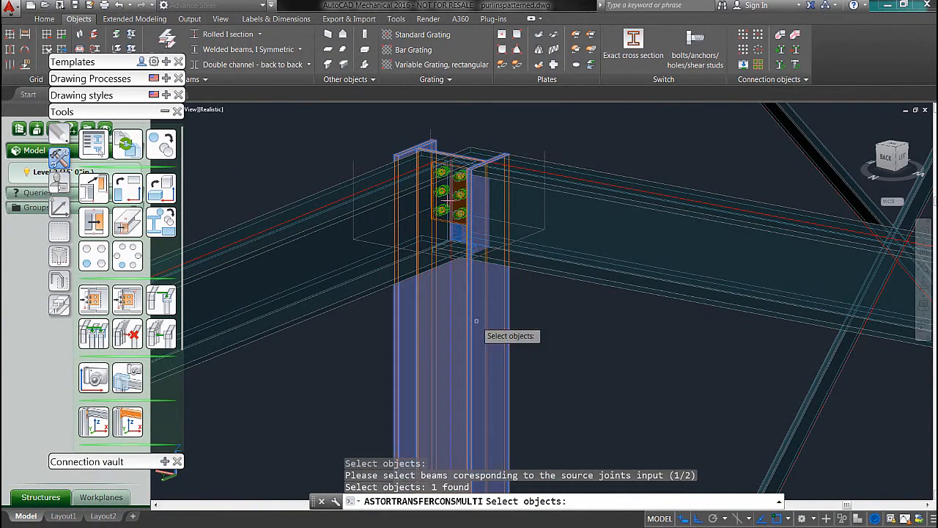
pyautogui.press('Return')
pyautogui.click(330, 217)
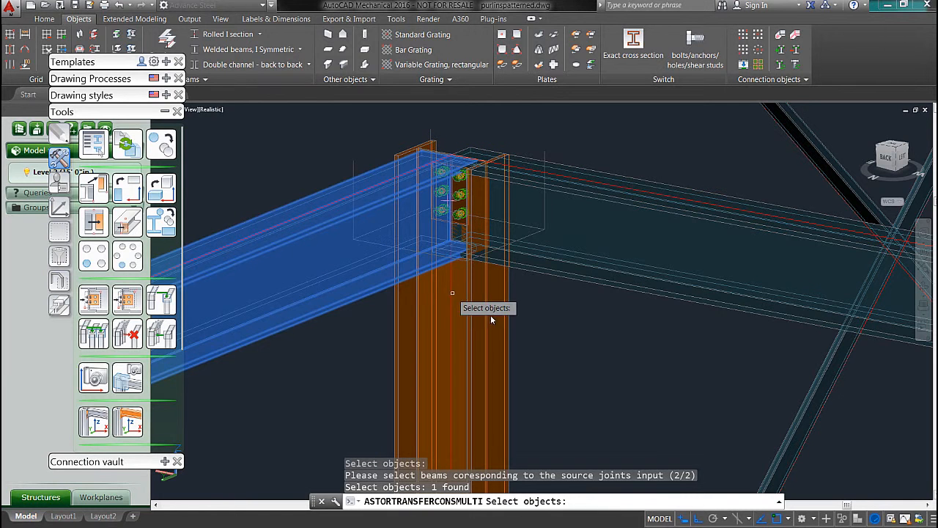
pyautogui.keyDown('shift'); pyautogui.click(359, 245); pyautogui.keyUp('shift')
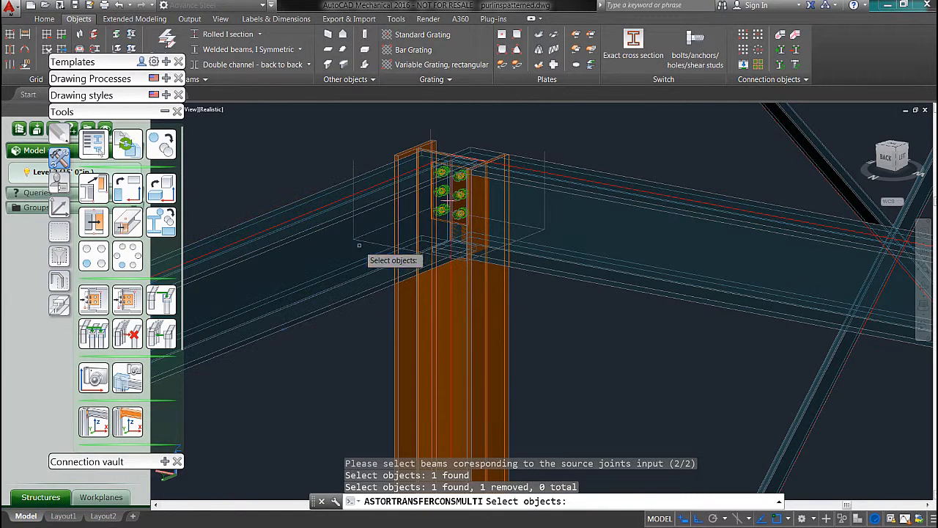
pyautogui.click(597, 238)
pyautogui.press('Return')
pyautogui.keyDown('shift'); pyautogui.moveTo(532, 276); pyautogui.dragTo(510, 273, button='middle'); pyautogui.keyUp('shift')
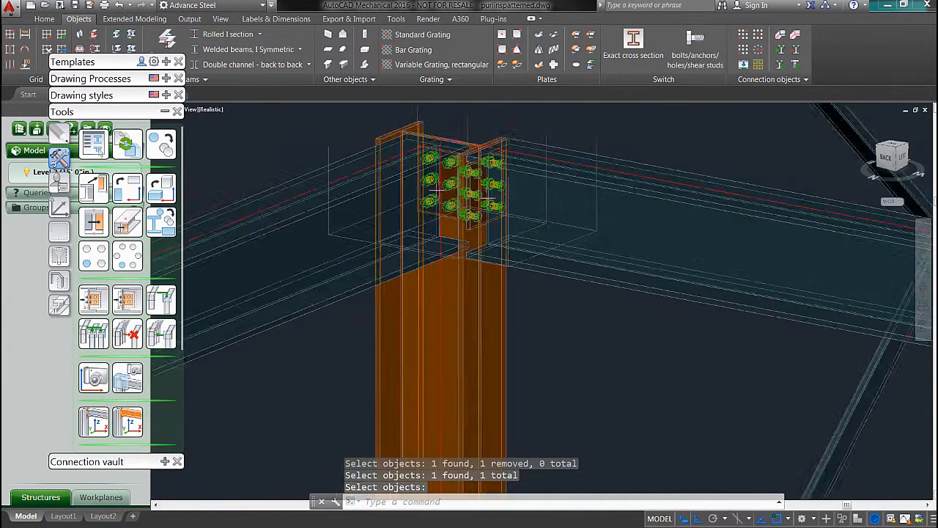
pyautogui.scroll(-8, 528, 272)
pyautogui.moveTo(514, 306); pyautogui.dragTo(480, 212, button='middle')
pyautogui.click(94, 301)
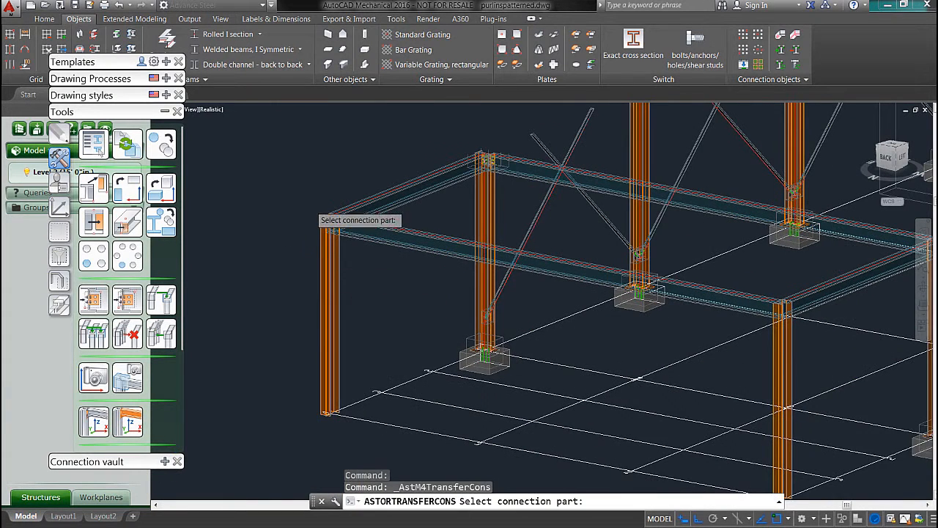
pyautogui.scroll(8, 309, 205)
pyautogui.click(346, 315)
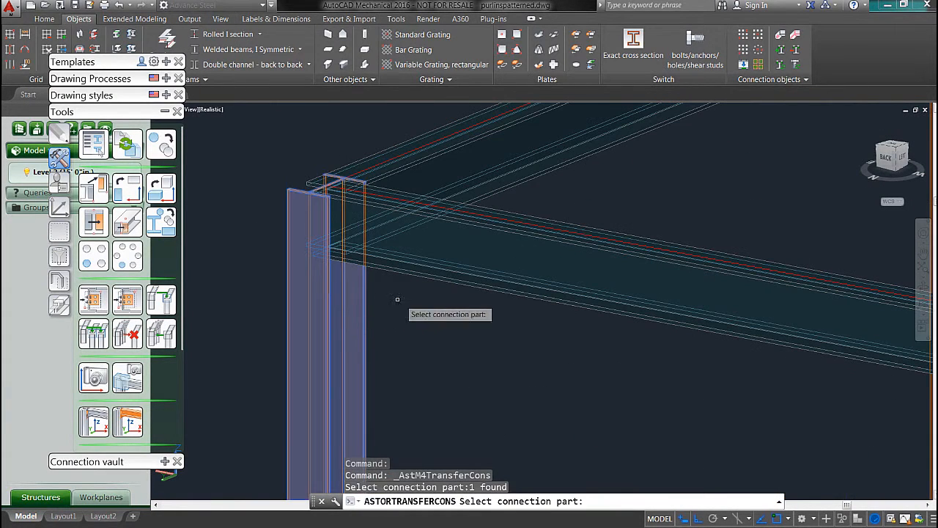
pyautogui.press('Escape')
# Step: Using the finished end plate joint as the source, copy it to the nearby outer corner column and its side beam
pyautogui.click(89, 306)
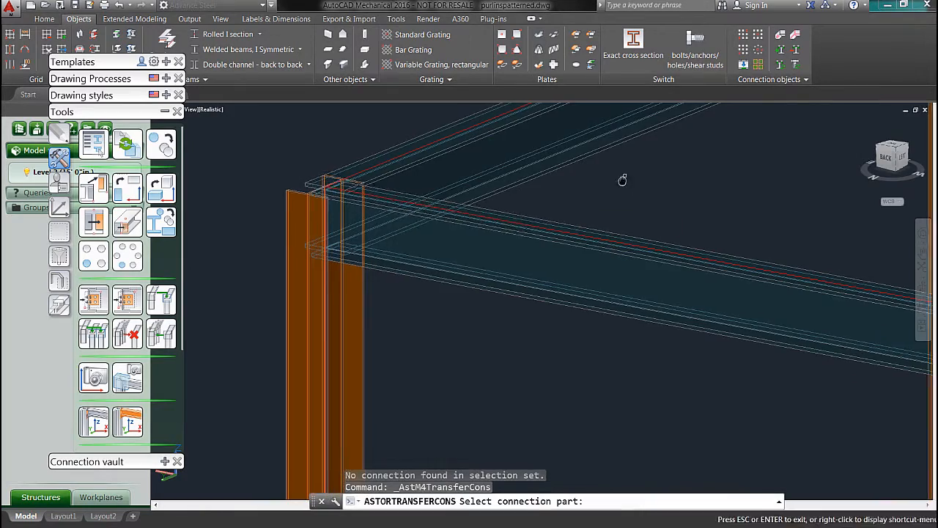
pyautogui.moveTo(622, 180); pyautogui.dragTo(419, 394, button='middle')
pyautogui.scroll(6, 718, 234)
pyautogui.click(674, 260)
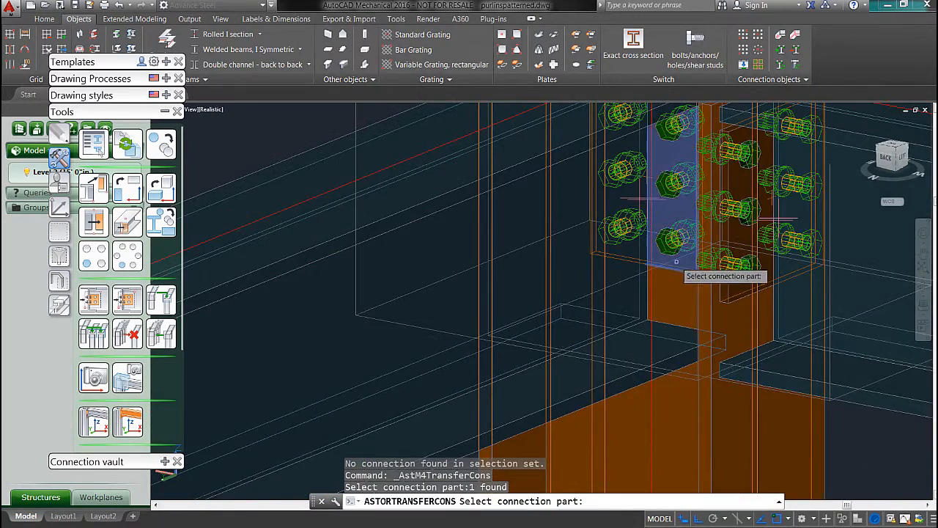
pyautogui.scroll(-6, 669, 290)
pyautogui.press('Return')
pyautogui.scroll(5, 454, 366)
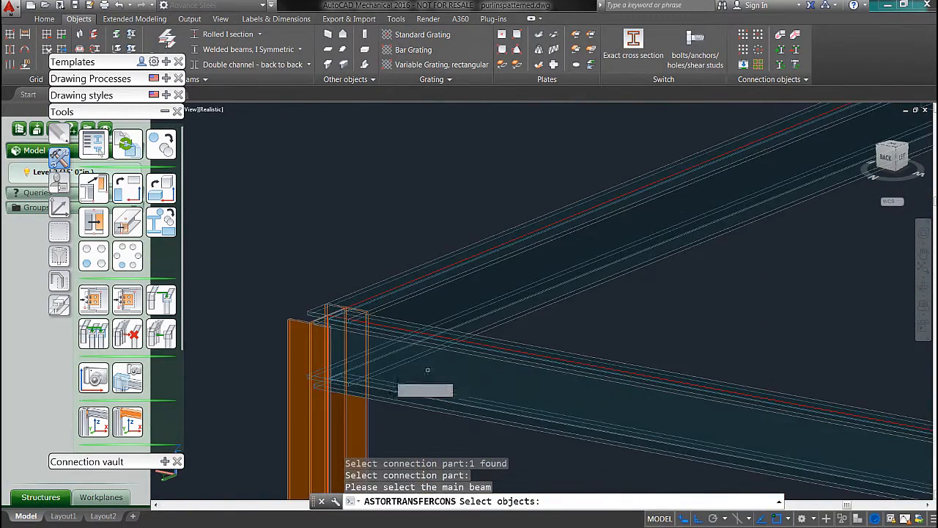
pyautogui.click(344, 346)
pyautogui.press('Return')
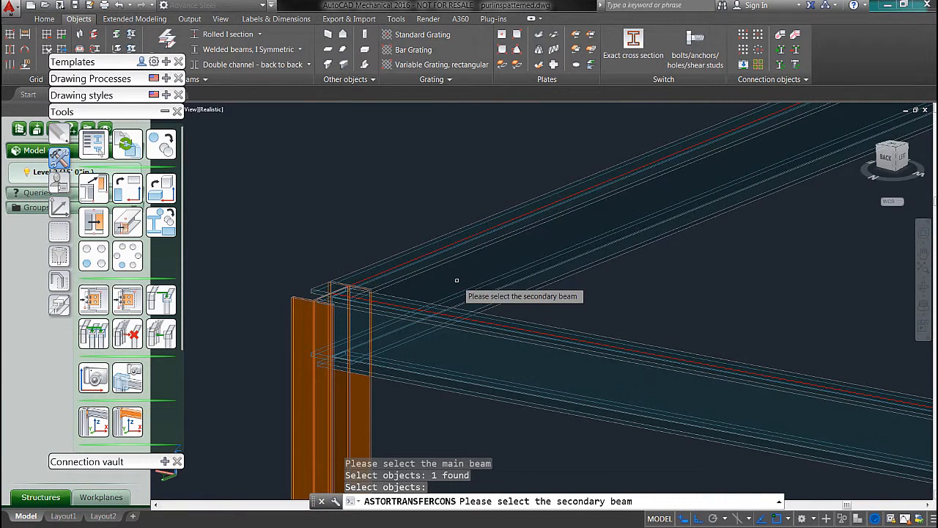
pyautogui.click(525, 285)
pyautogui.press('Return')
# Step: Apply the copied end plate joint between the same outer corner column and the outer end beam
pyautogui.moveTo(485, 337); pyautogui.dragTo(484, 240, button='middle')
pyautogui.click(381, 319)
pyautogui.press('Return')
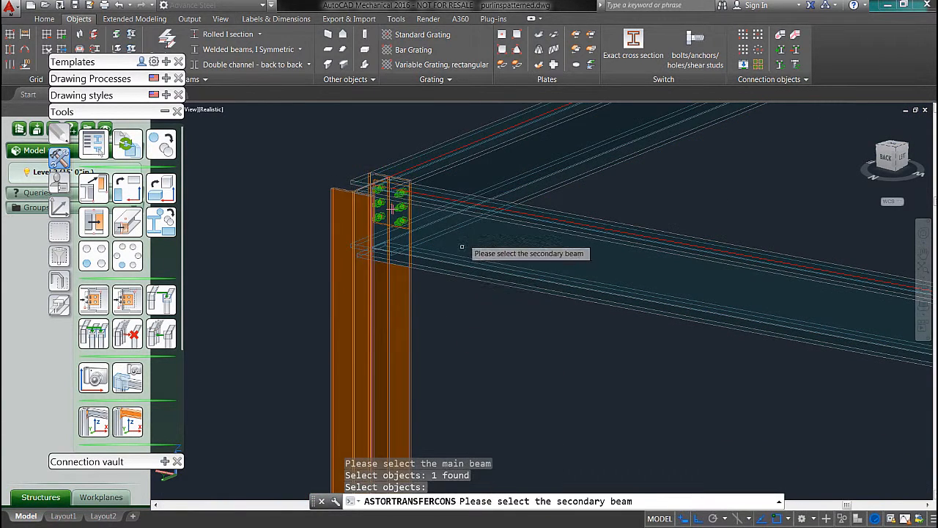
pyautogui.click(465, 249)
pyautogui.press('Return')
# Step: Apply the copied end plate joint between the opposite outer corner column and the outer end beam
pyautogui.scroll(4, 496, 308)
pyautogui.scroll(-7, 497, 308)
pyautogui.moveTo(762, 374); pyautogui.dragTo(205, 139, button='middle')
pyautogui.moveTo(707, 279); pyautogui.dragTo(547, 290, button='middle')
pyautogui.click(583, 300)
pyautogui.press('Return')
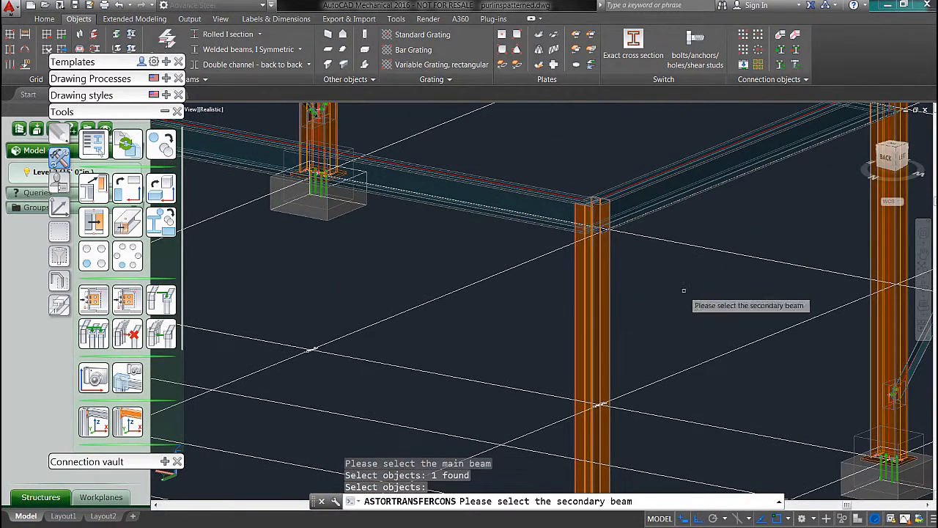
pyautogui.click(548, 218)
pyautogui.press('Return')
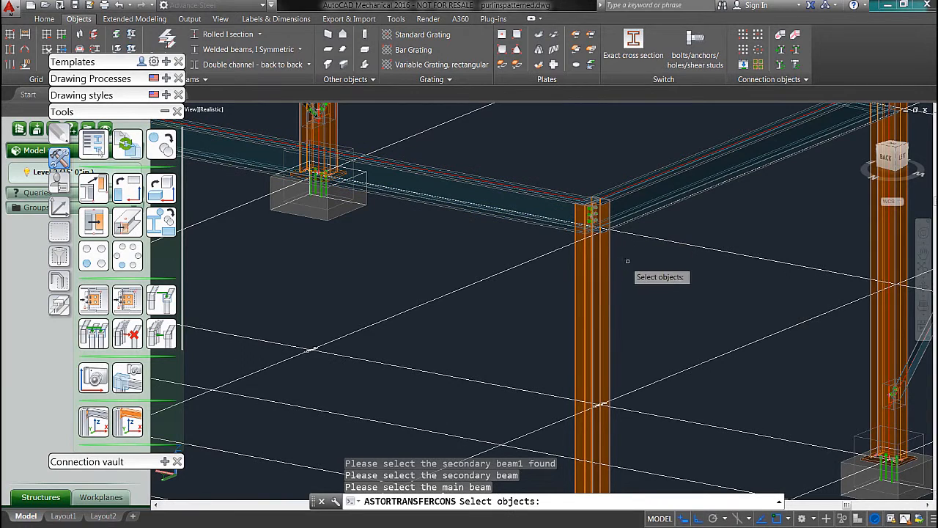
# Step: Add the copied end plate joint between the opposite outer corner column and its side beam
pyautogui.click(606, 269)
pyautogui.press('Return')
pyautogui.click(636, 206)
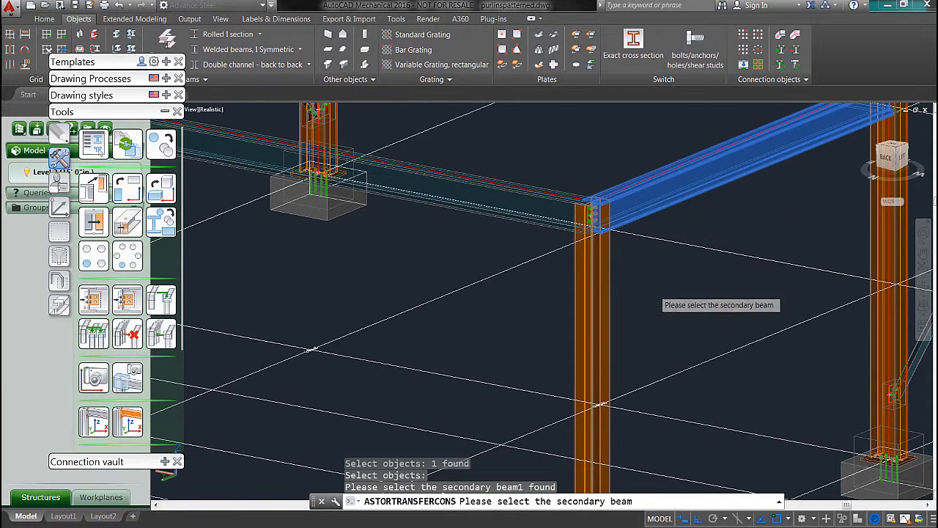
pyautogui.press('Return')
# Step: Apply the copied end plate joint between the existing frame's other corner column and the side beam reaching it
pyautogui.moveTo(714, 229); pyautogui.dragTo(482, 366, button='middle')
pyautogui.click(653, 297)
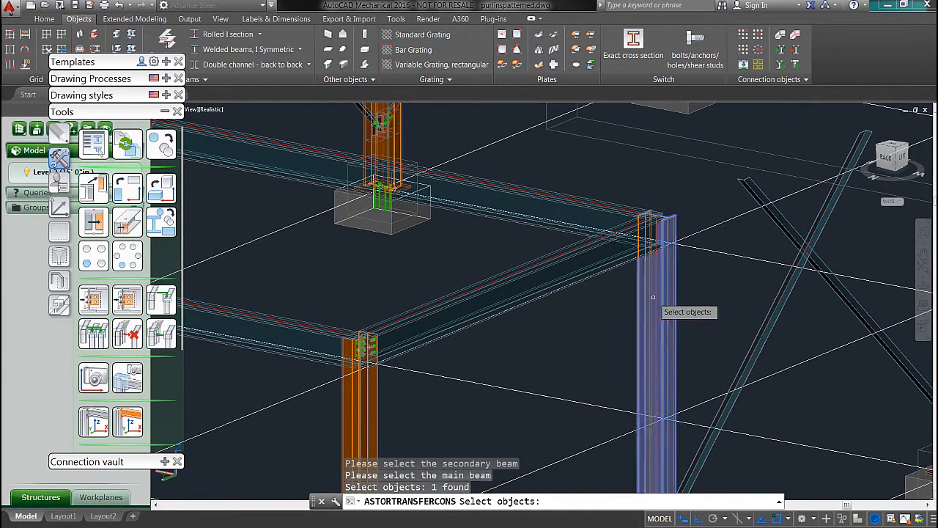
pyautogui.press('Return')
pyautogui.click(623, 271)
pyautogui.press('Return')
# Step: Join that existing corner column to the beam along the end frame with the copied end plate joint and finish copying
pyautogui.click(658, 297)
pyautogui.press('Return')
pyautogui.click(603, 222)
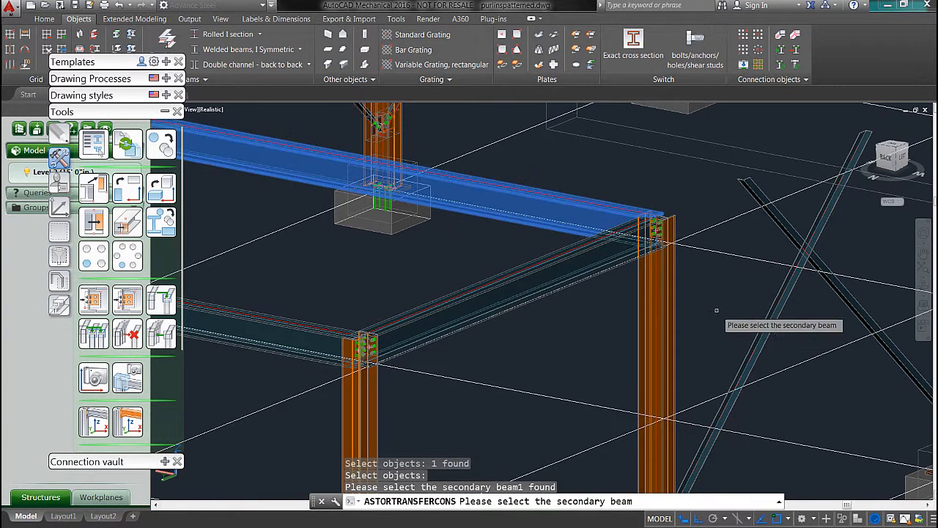
pyautogui.press('Return')
pyautogui.keyDown('shift'); pyautogui.moveTo(548, 233); pyautogui.dragTo(831, 393, button='middle'); pyautogui.keyUp('shift')
pyautogui.scroll(-3, 504, 313)
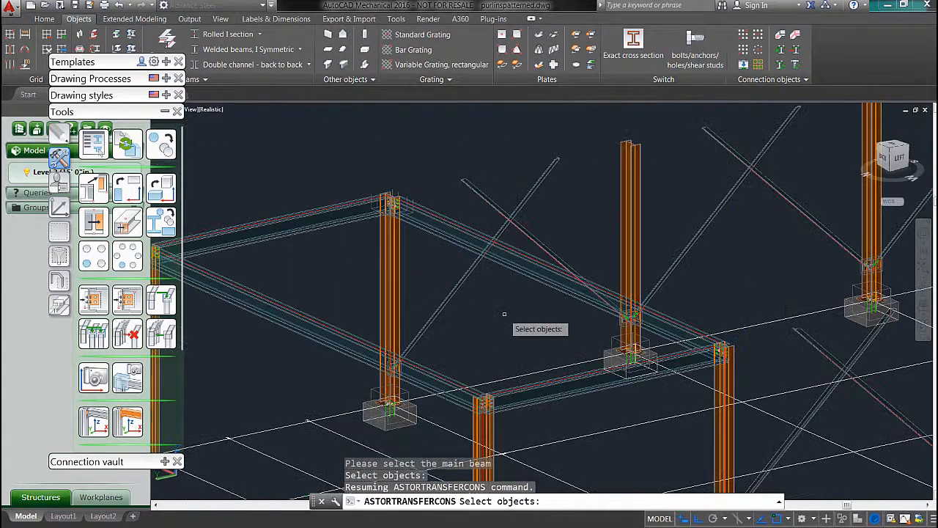
pyautogui.press('Escape')
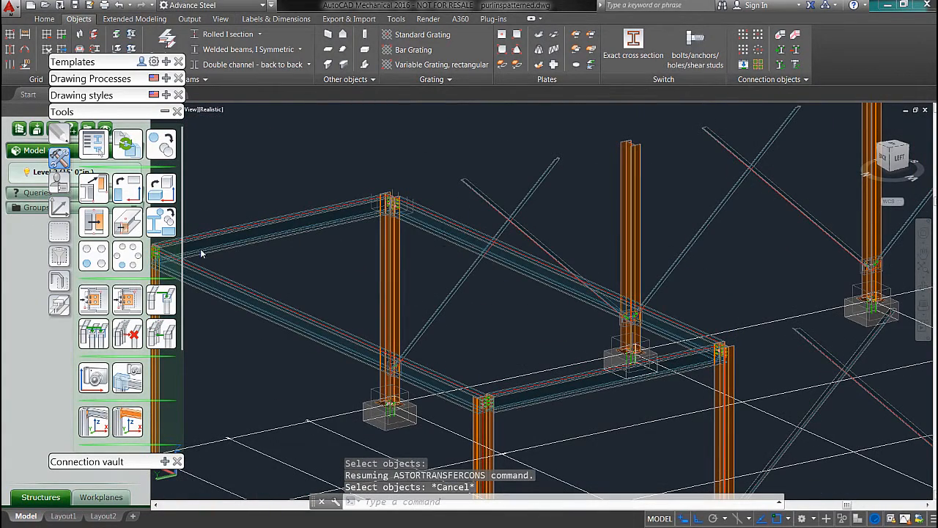
# Step: Set the UCS to World and collapse the tool palette
pyautogui.click(63, 207)
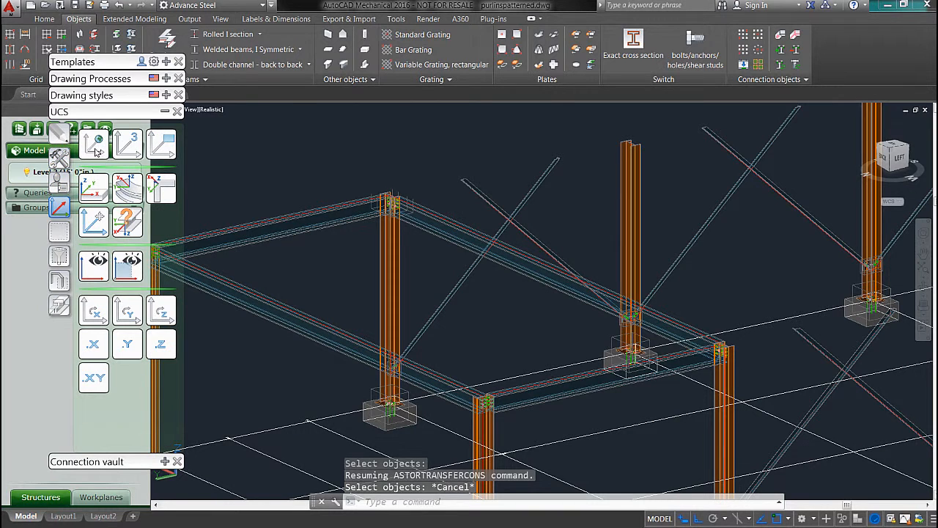
pyautogui.click(97, 150)
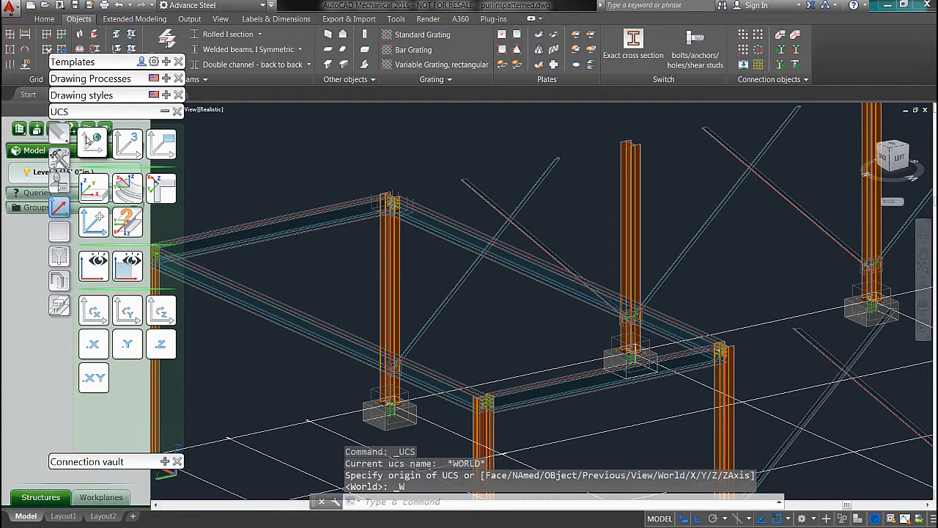
pyautogui.click(164, 112)
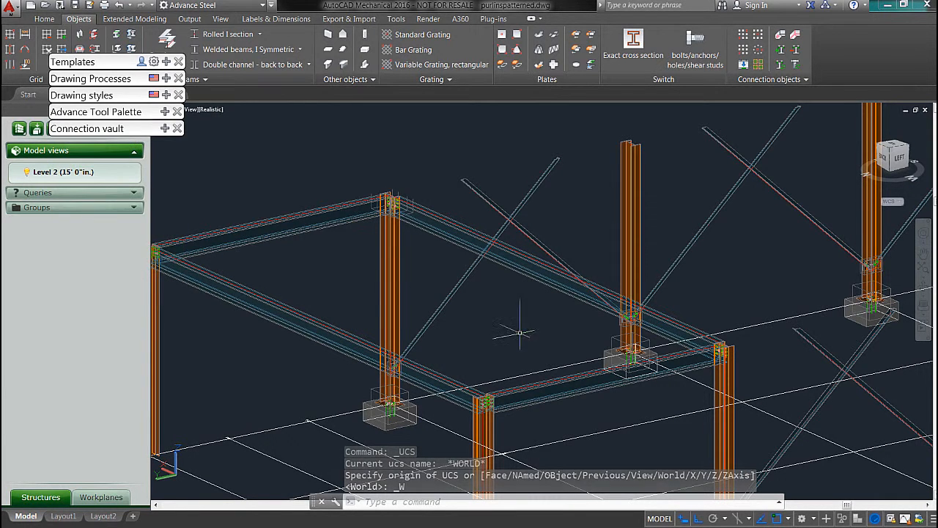
pyautogui.scroll(-6, 383, 203)
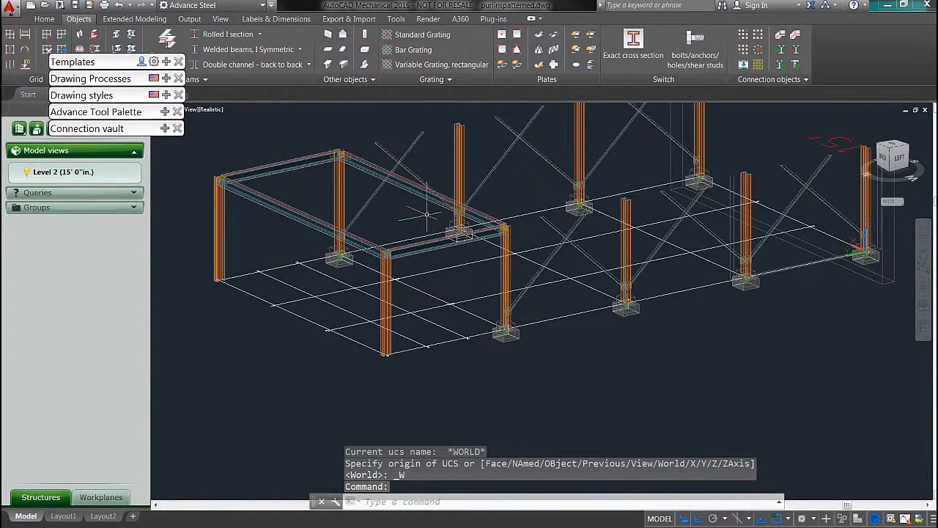
pyautogui.scroll(4, 423, 202)
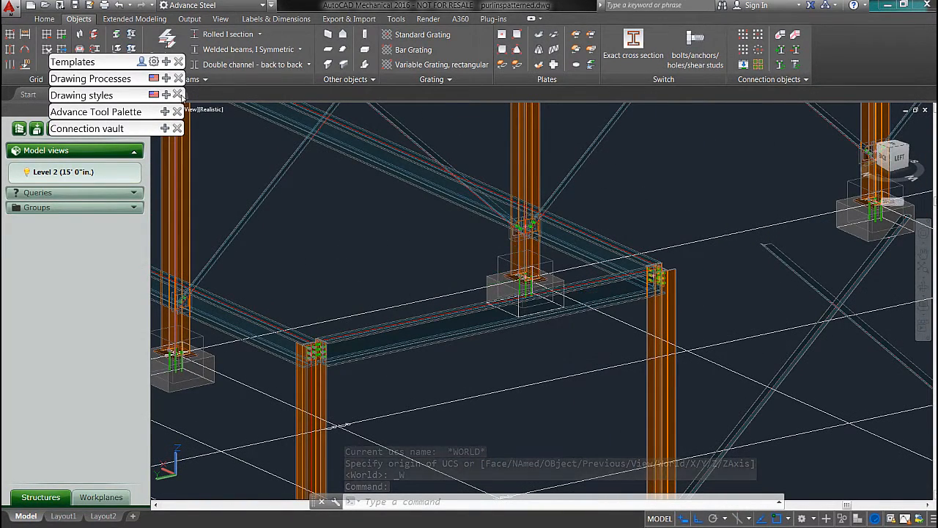
# Step: Place a Mezzanine Floor - Inset joint between diagonally opposite corners of the extension's perimeter beams
pyautogui.moveTo(166, 129)
pyautogui.moveTo(476, 266); pyautogui.dragTo(643, 317, button='middle')
pyautogui.scroll(-3, 513, 238)
pyautogui.moveTo(483, 222); pyautogui.dragTo(535, 266, button='middle')
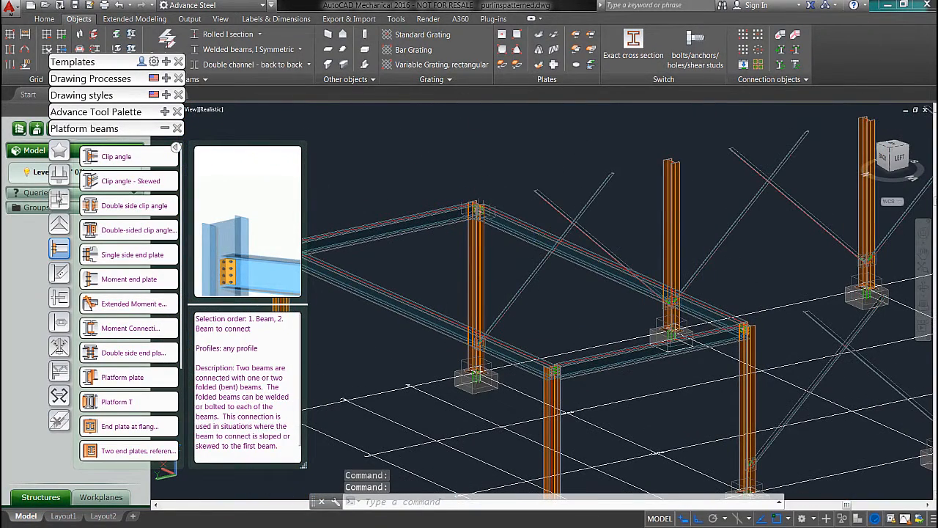
pyautogui.click(59, 394)
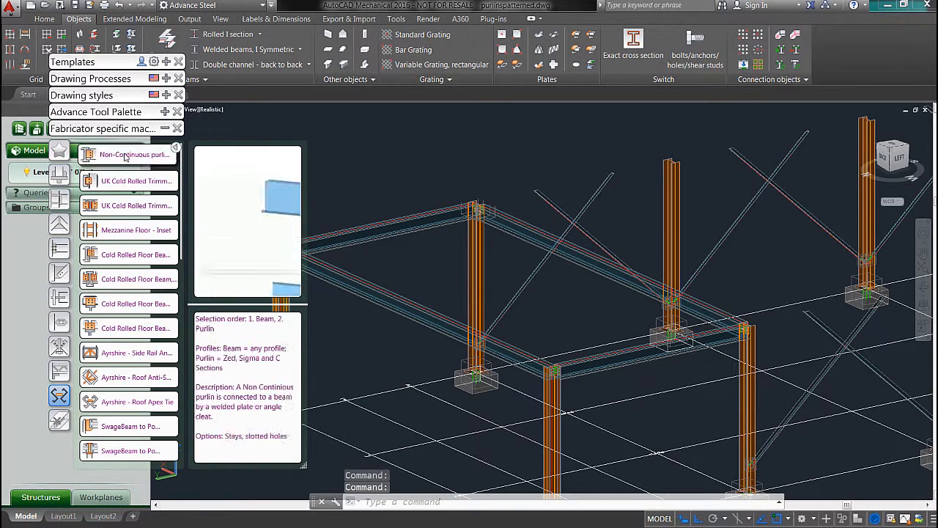
pyautogui.click(135, 230)
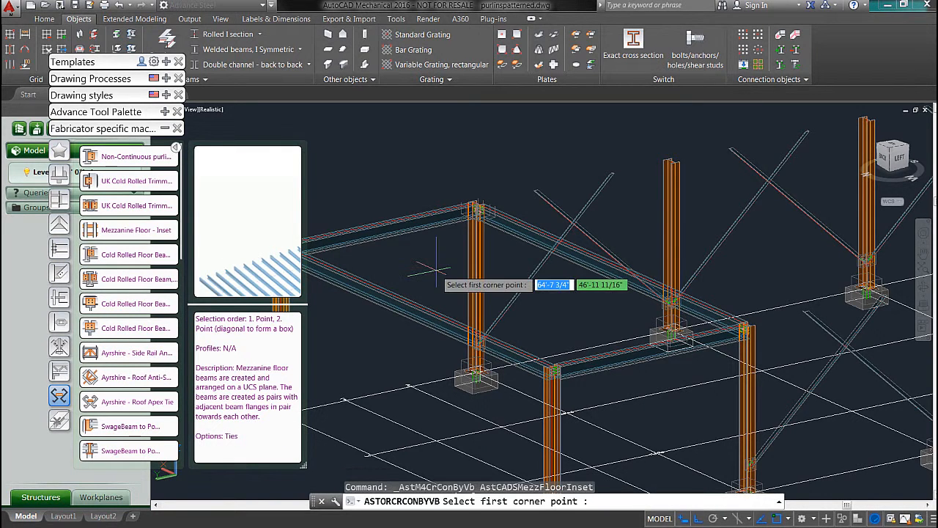
pyautogui.scroll(6, 472, 214)
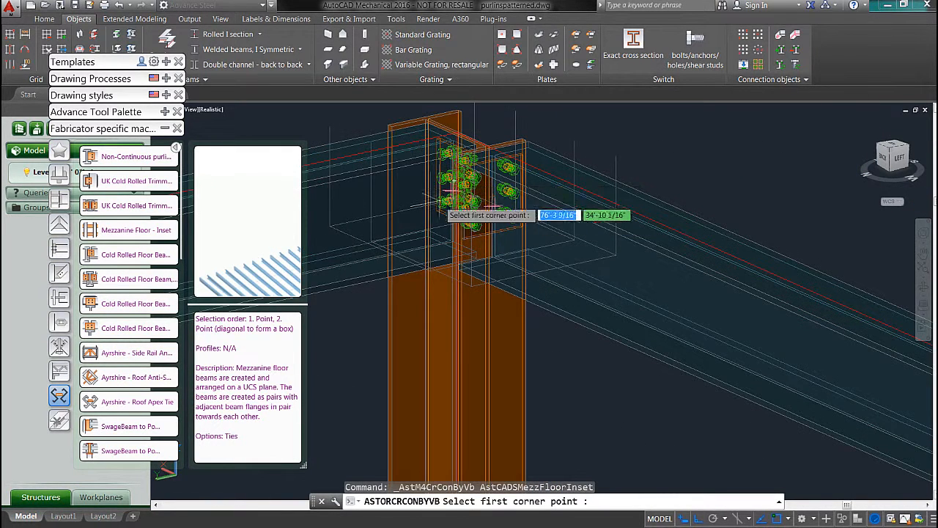
pyautogui.scroll(3, 462, 136)
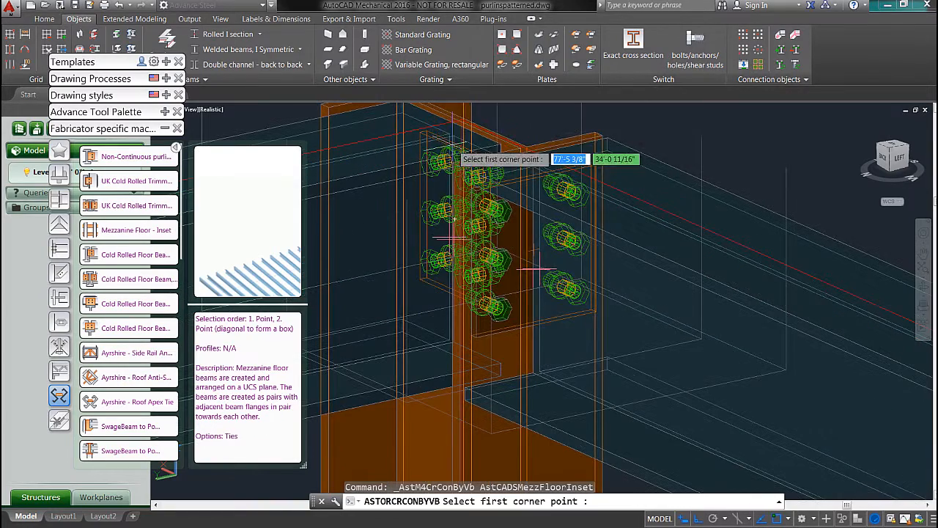
pyautogui.click(463, 119)
pyautogui.scroll(-8, 523, 209)
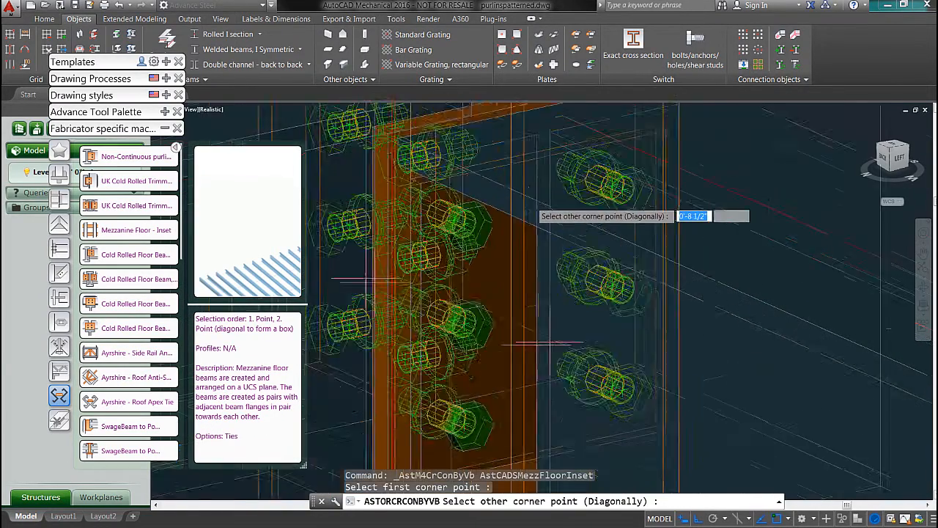
pyautogui.scroll(8, 542, 283)
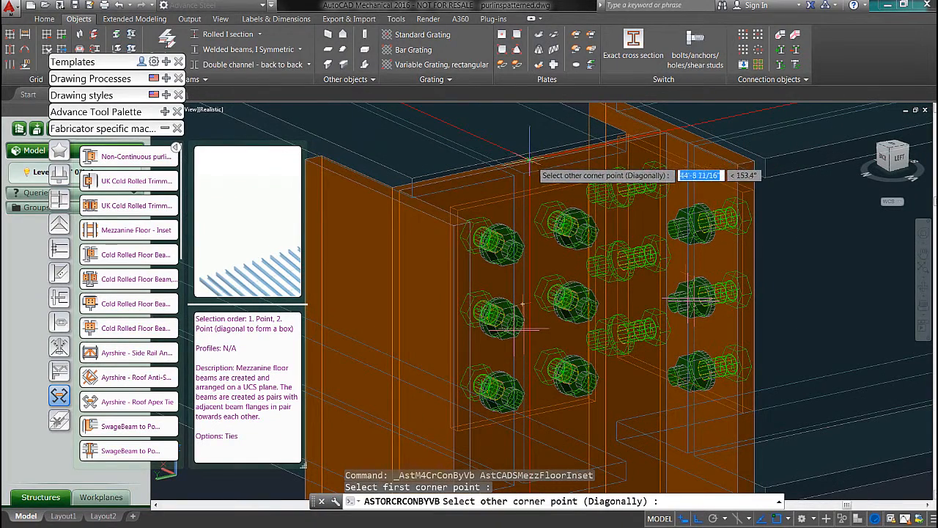
pyautogui.click(529, 159)
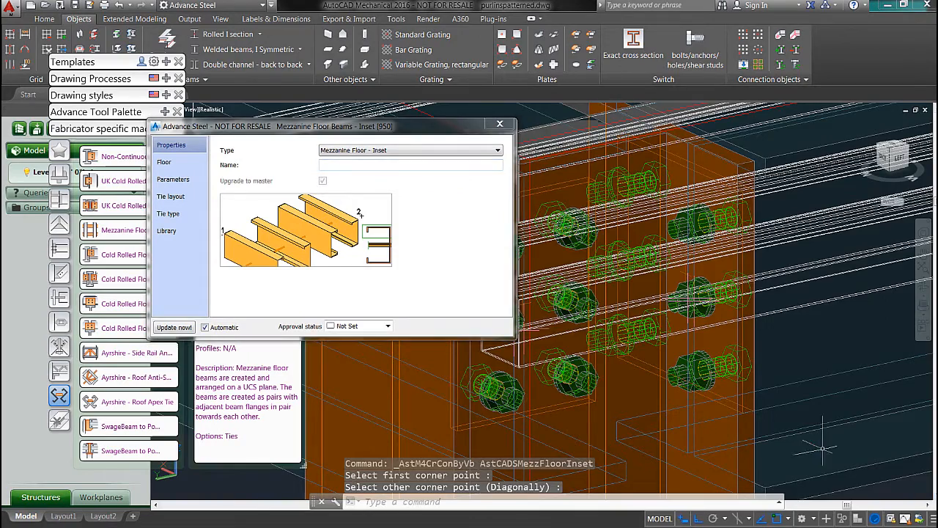
# Step: Set the mezzanine floor's end gap parameter to 6", matching its start gap
pyautogui.scroll(-8, 542, 293)
pyautogui.keyDown('shift'); pyautogui.moveTo(686, 383); pyautogui.dragTo(790, 271, button='middle'); pyautogui.keyUp('shift')
pyautogui.scroll(-7, 722, 315)
pyautogui.scroll(5, 568, 218)
pyautogui.scroll(5, 535, 252)
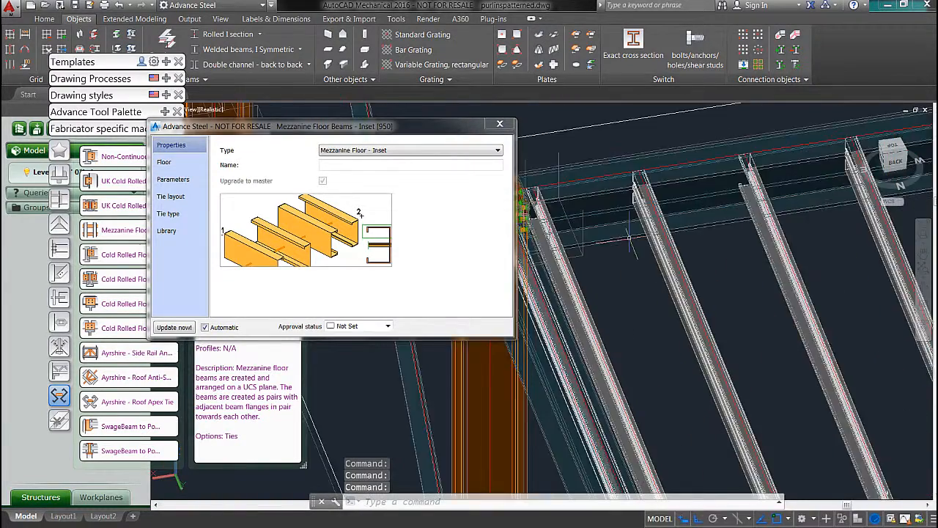
pyautogui.moveTo(562, 292); pyautogui.dragTo(684, 278, button='middle')
pyautogui.moveTo(94, 160)
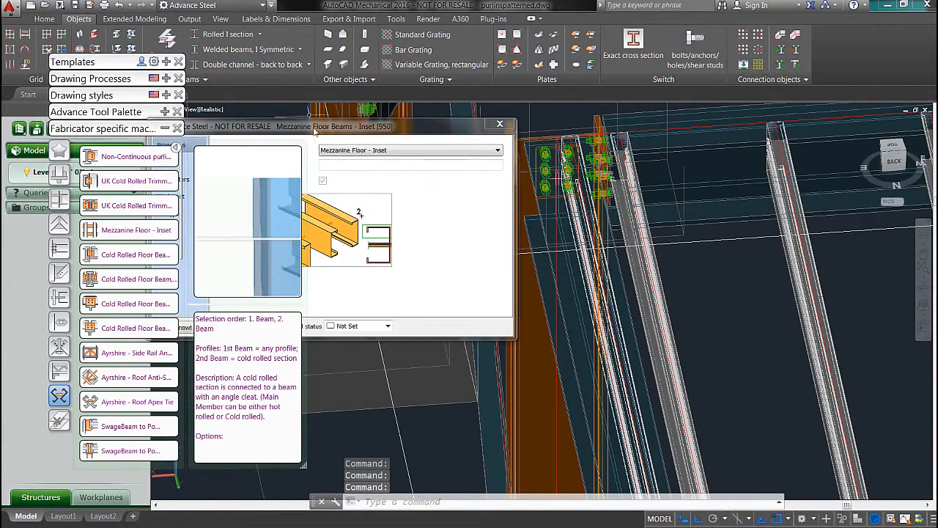
pyautogui.moveTo(315, 130); pyautogui.dragTo(268, 148)
pyautogui.click(117, 182)
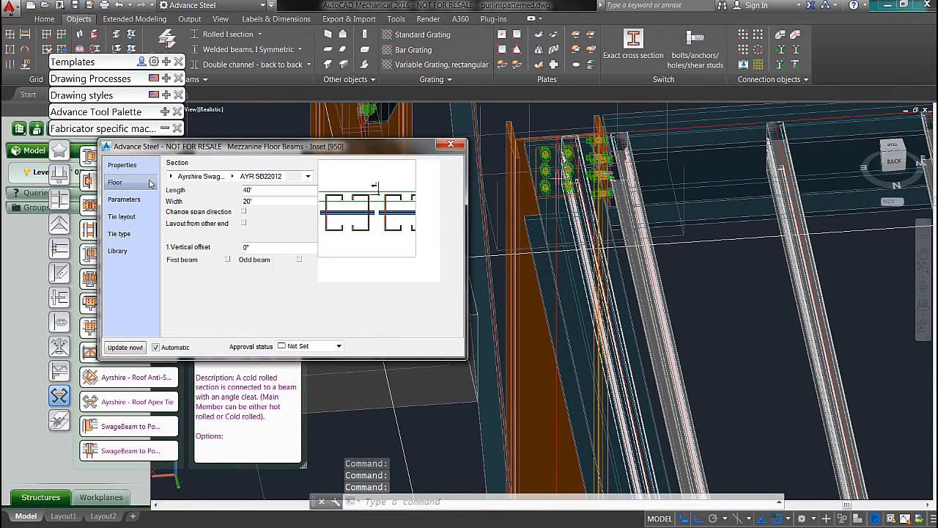
pyautogui.click(124, 199)
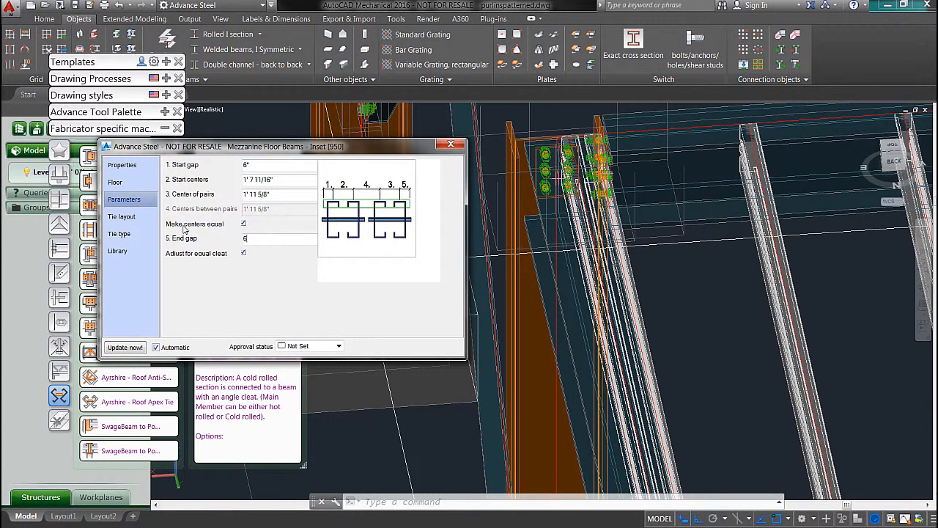
pyautogui.press('Return')
# Step: Set the mezzanine floor's start gap and end gap to 10" and close its properties
pyautogui.keyDown('shift'); pyautogui.moveTo(627, 357); pyautogui.dragTo(568, 258, button='middle'); pyautogui.keyUp('shift')
pyautogui.scroll(-10, 595, 291)
pyautogui.scroll(3, 565, 227)
pyautogui.scroll(10, 546, 221)
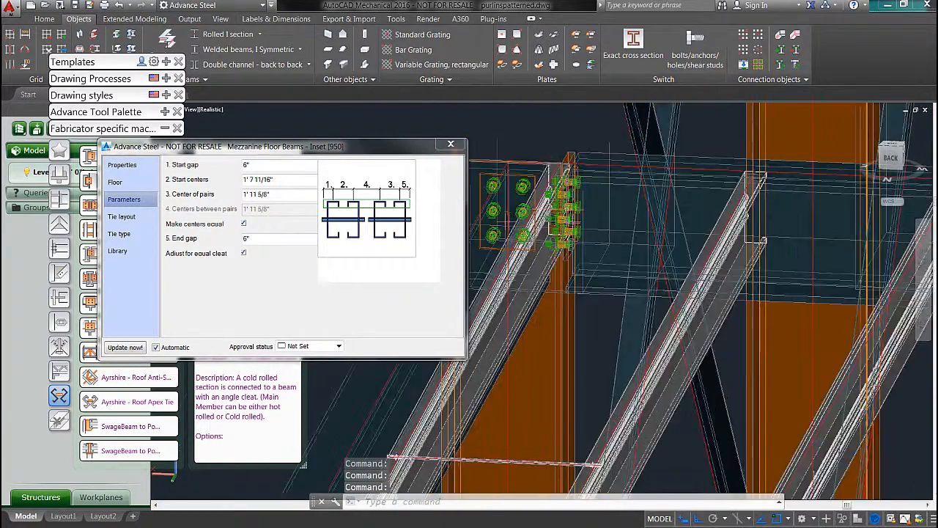
pyautogui.click(265, 167)
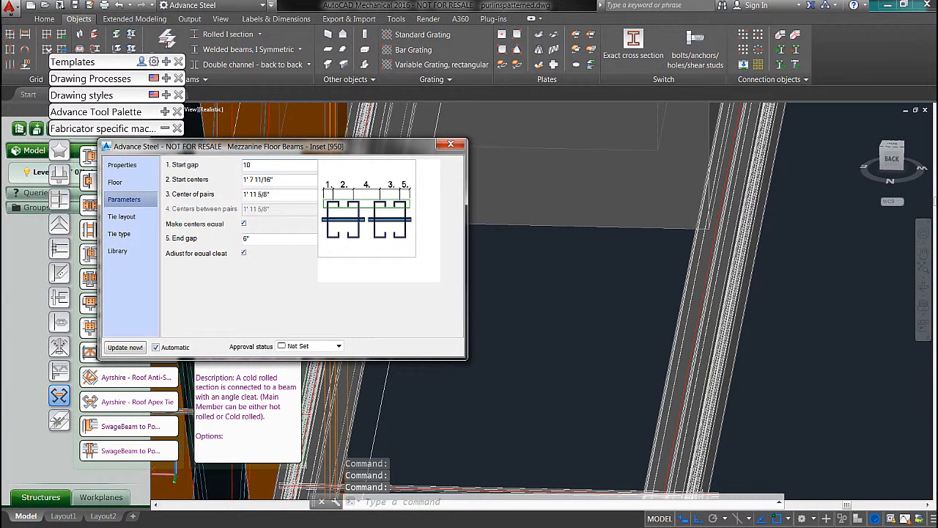
pyautogui.write('10')
pyautogui.press('Return')
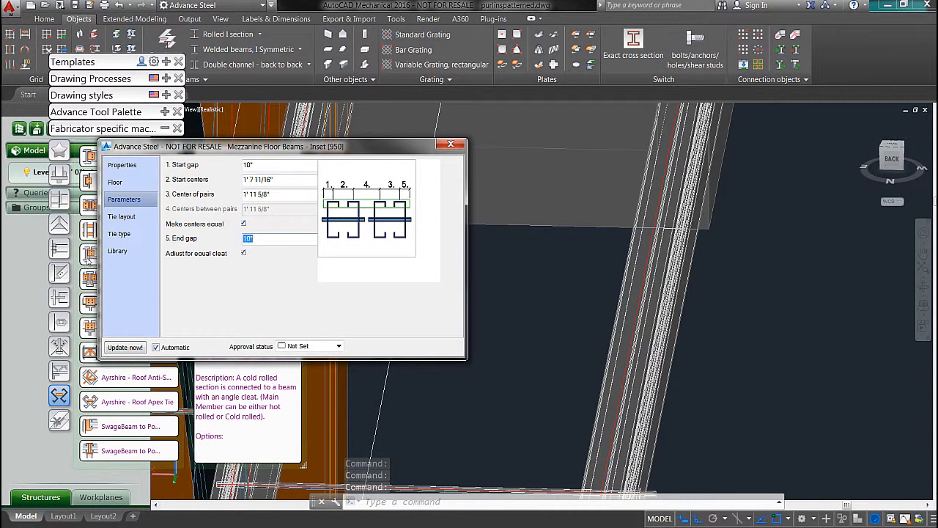
pyautogui.scroll(-5, 565, 315)
pyautogui.scroll(5, 501, 275)
pyautogui.keyDown('shift'); pyautogui.moveTo(519, 378); pyautogui.dragTo(535, 376, button='middle'); pyautogui.keyUp('shift')
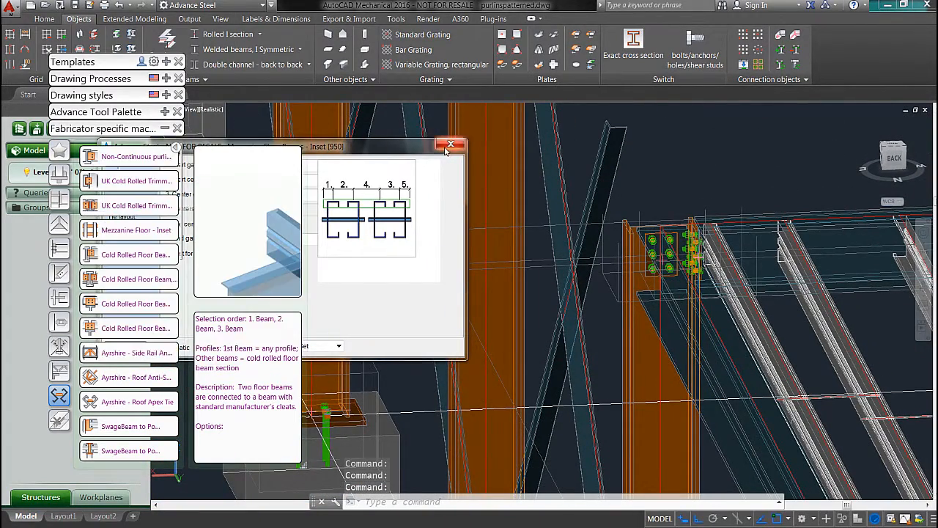
pyautogui.click(449, 144)
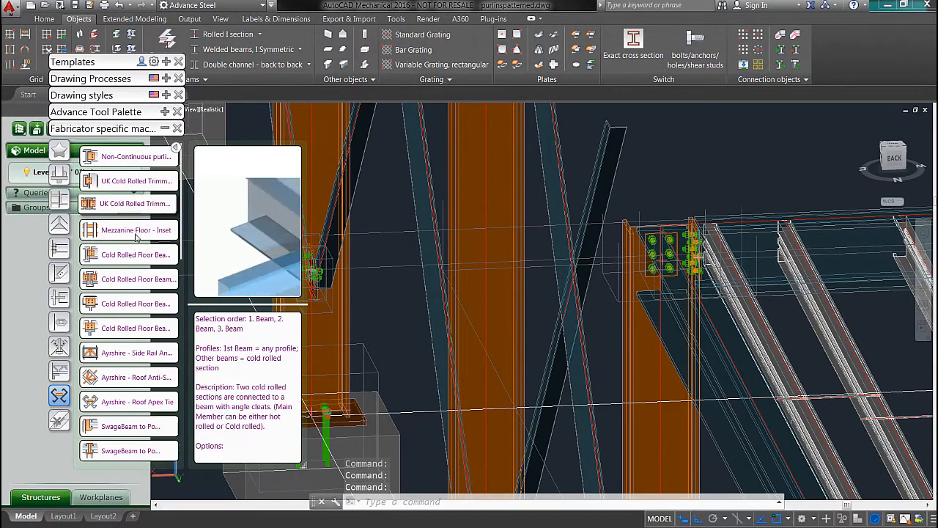
# Step: Connect the floor beam nearest the corner column to the long perimeter beam with Cold Rolled Floor Beam, Inset - Cleat from Supplier
pyautogui.click(134, 257)
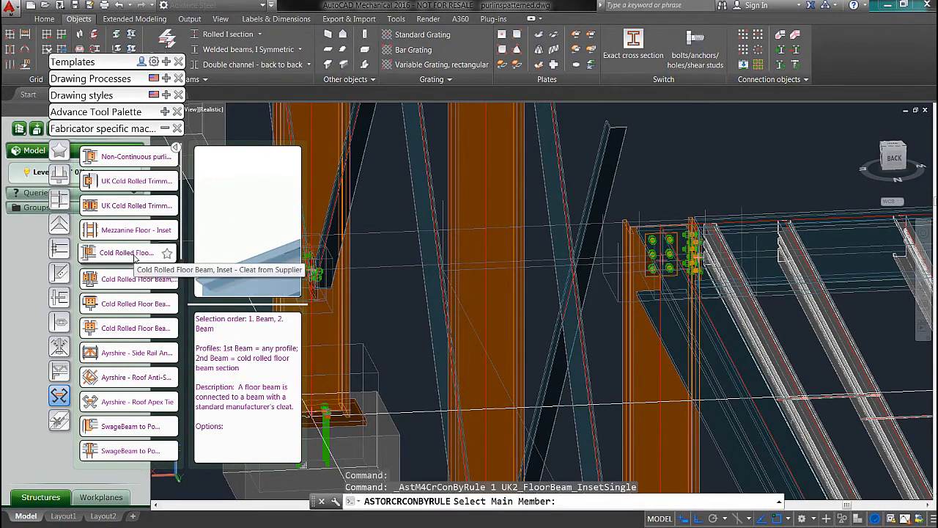
pyautogui.scroll(4, 543, 282)
pyautogui.scroll(-5, 543, 283)
pyautogui.keyDown('shift'); pyautogui.moveTo(541, 293); pyautogui.dragTo(536, 320, button='middle'); pyautogui.keyUp('shift')
pyautogui.scroll(3, 536, 319)
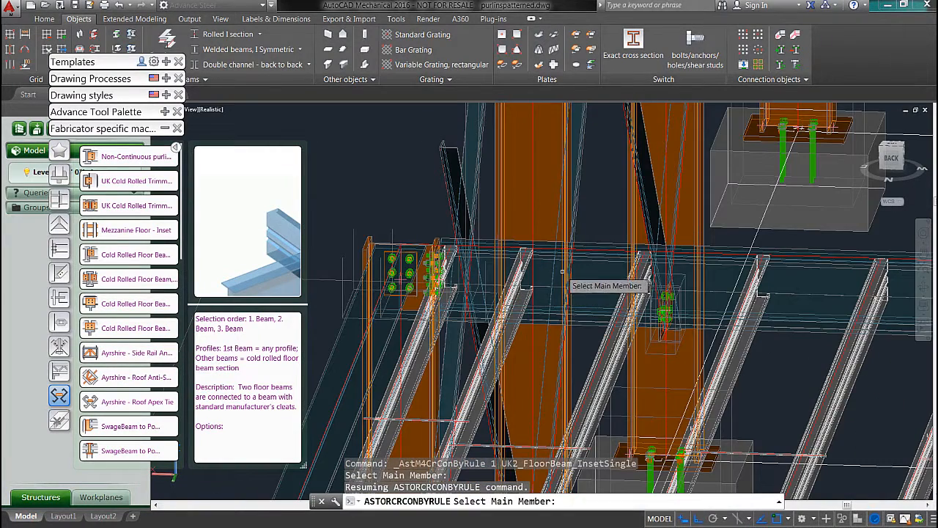
pyautogui.click(603, 229)
pyautogui.press('Return')
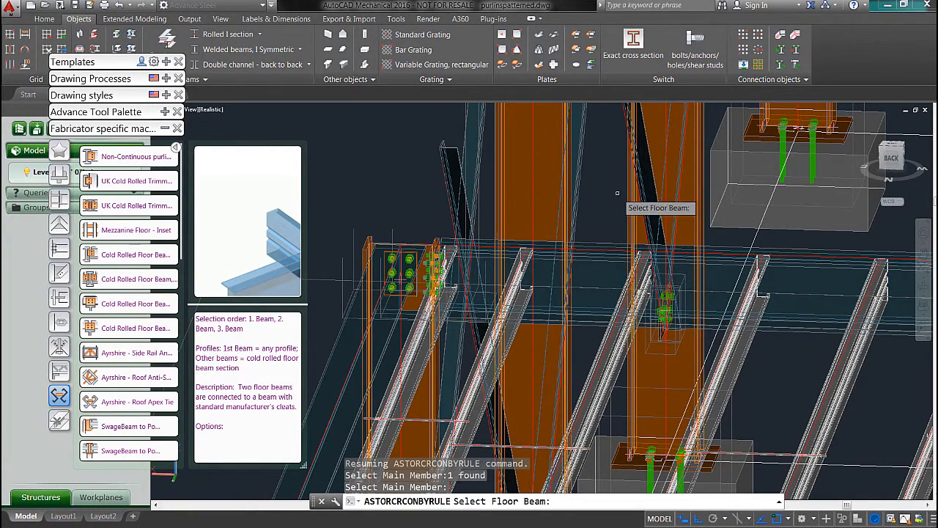
pyautogui.click(424, 338)
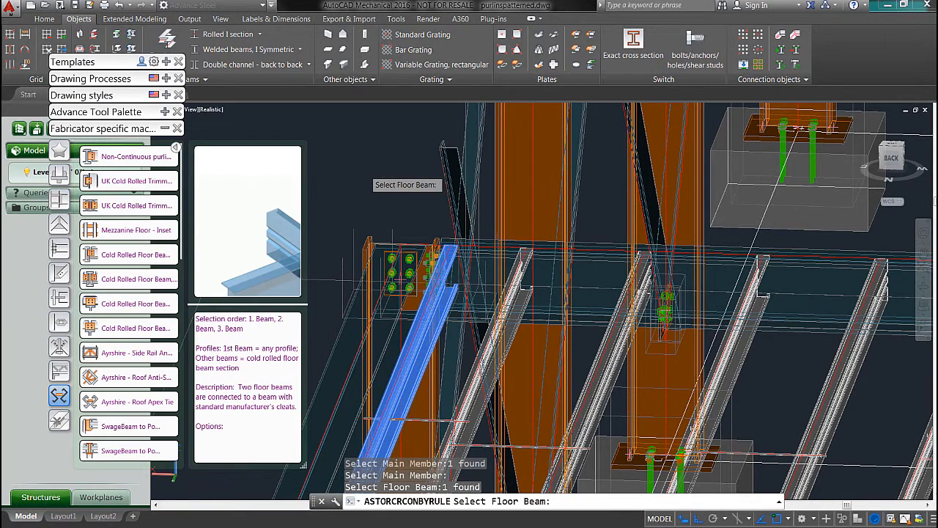
pyautogui.press('Return')
pyautogui.click(450, 147)
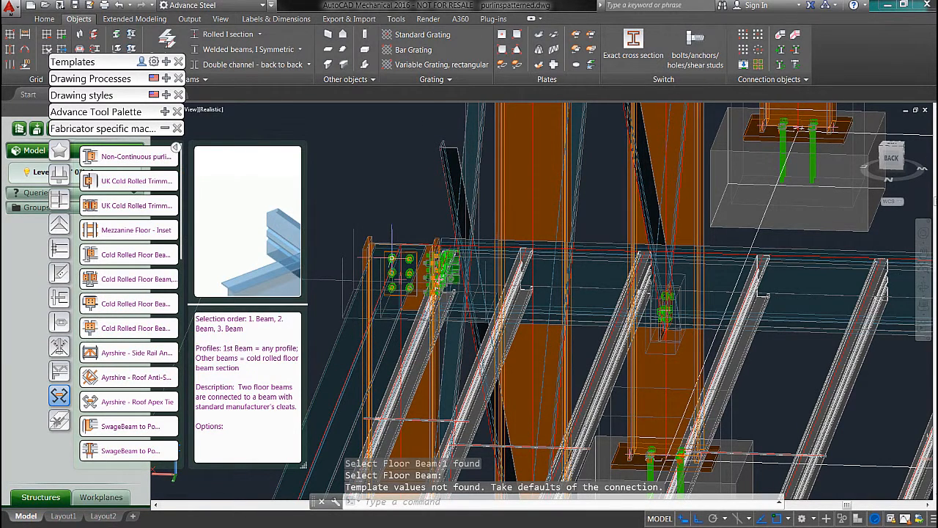
# Step: Start a multiple joint copy with the first floor beam's cleat connection as the source joint
pyautogui.click(164, 128)
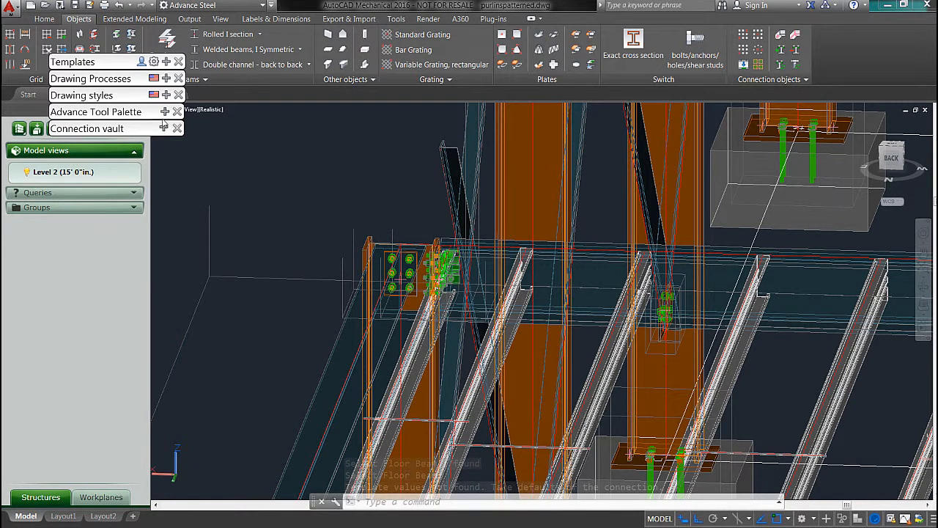
pyautogui.click(164, 113)
pyautogui.click(60, 156)
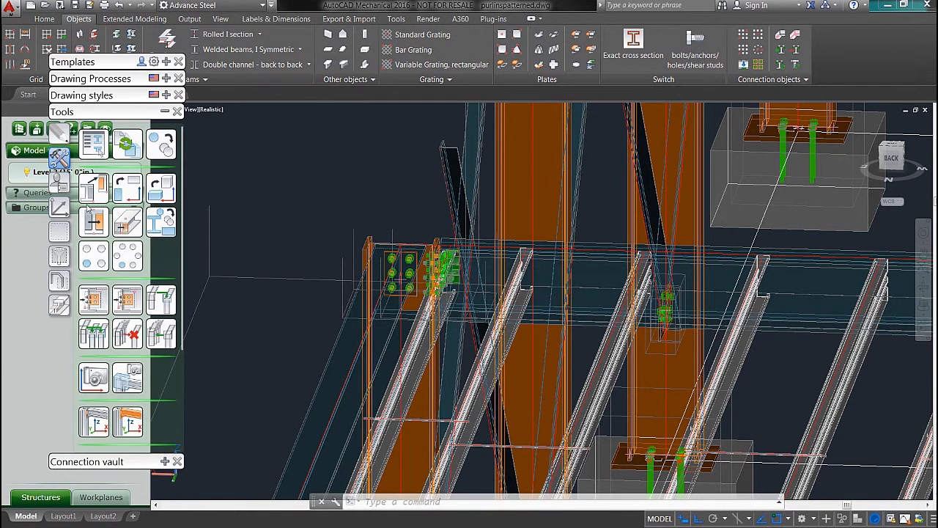
pyautogui.click(125, 305)
pyautogui.scroll(4, 484, 273)
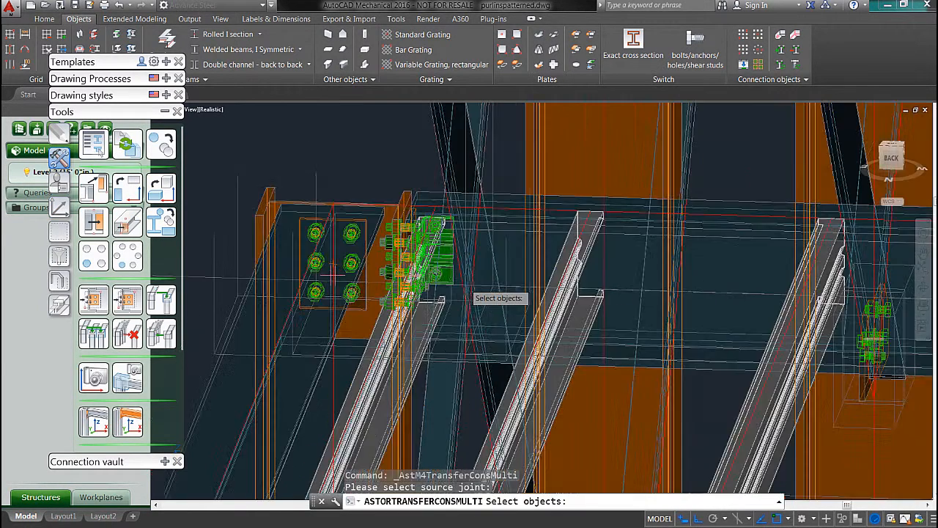
pyautogui.click(462, 275)
pyautogui.scroll(1, 464, 272)
pyautogui.scroll(-4, 471, 286)
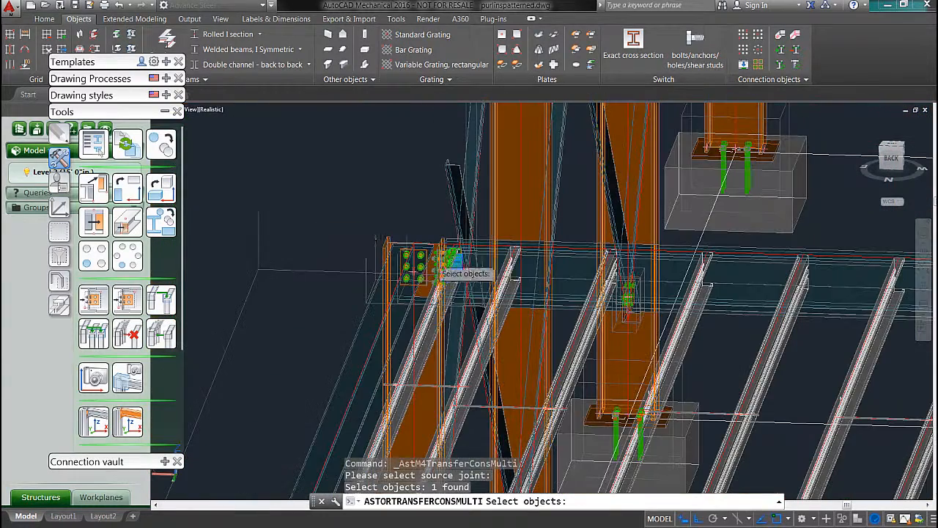
pyautogui.press('Return')
# Step: Apply the copied cleat joint between the same long perimeter beam and the other floor beams across the bay
pyautogui.click(670, 272)
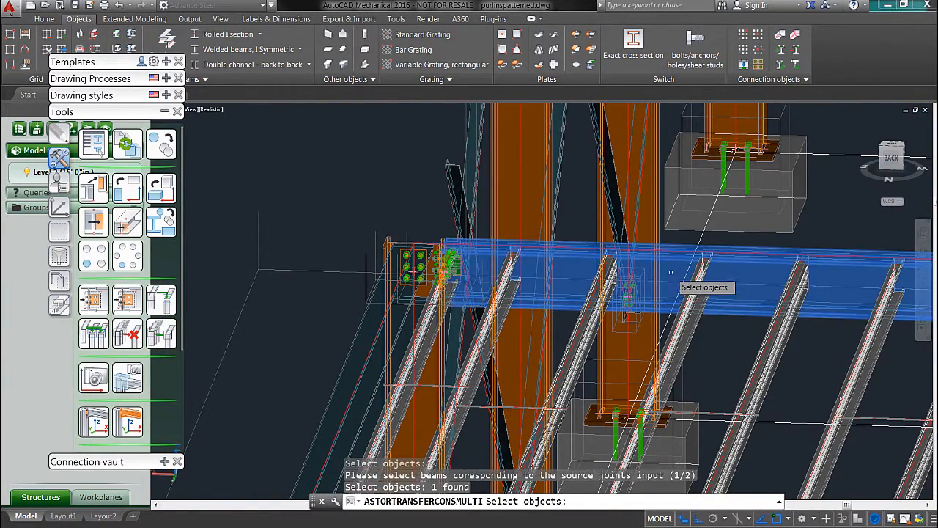
pyautogui.press('Return')
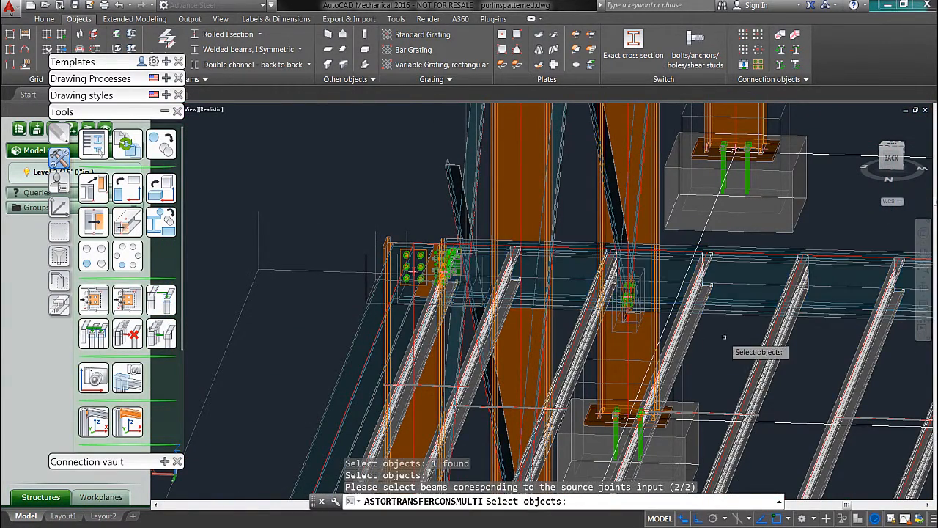
pyautogui.click(890, 148)
pyautogui.scroll(5, 607, 435)
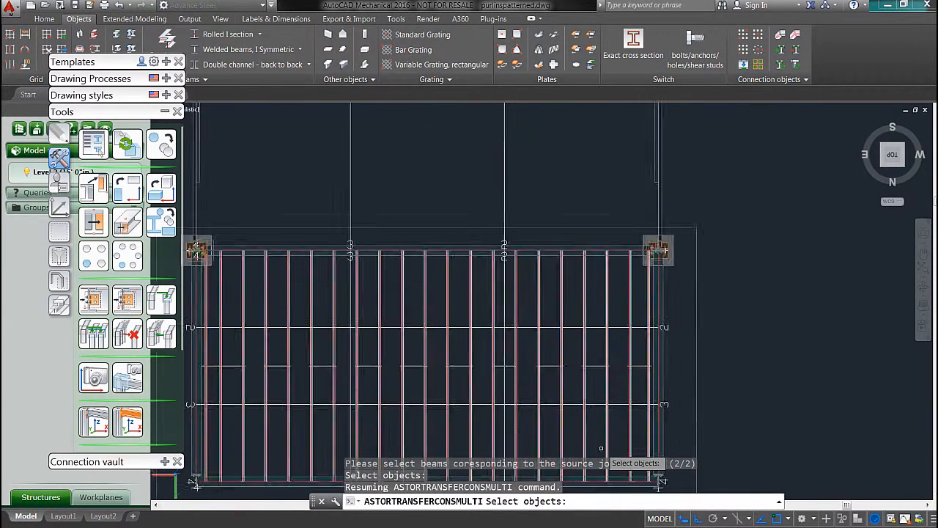
pyautogui.moveTo(608, 435); pyautogui.dragTo(626, 372, button='middle')
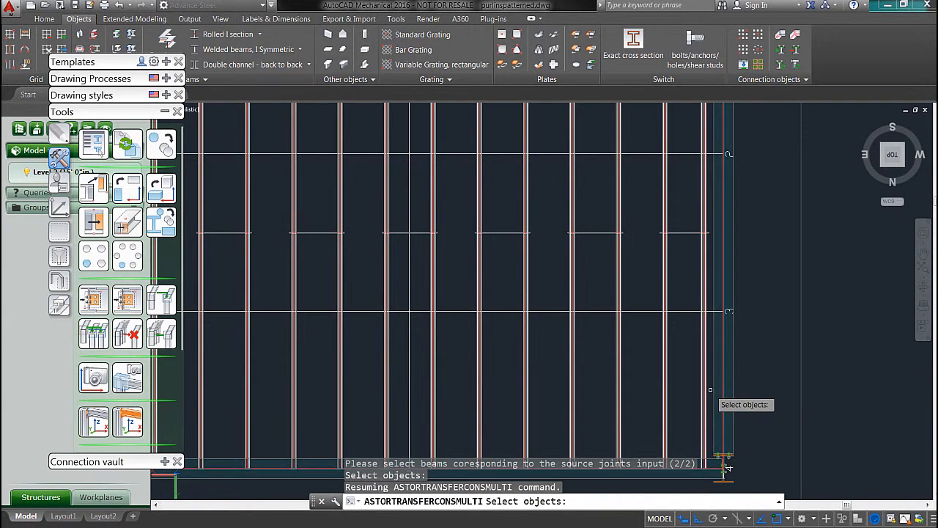
pyautogui.scroll(-4, 561, 389)
pyautogui.scroll(4, 546, 378)
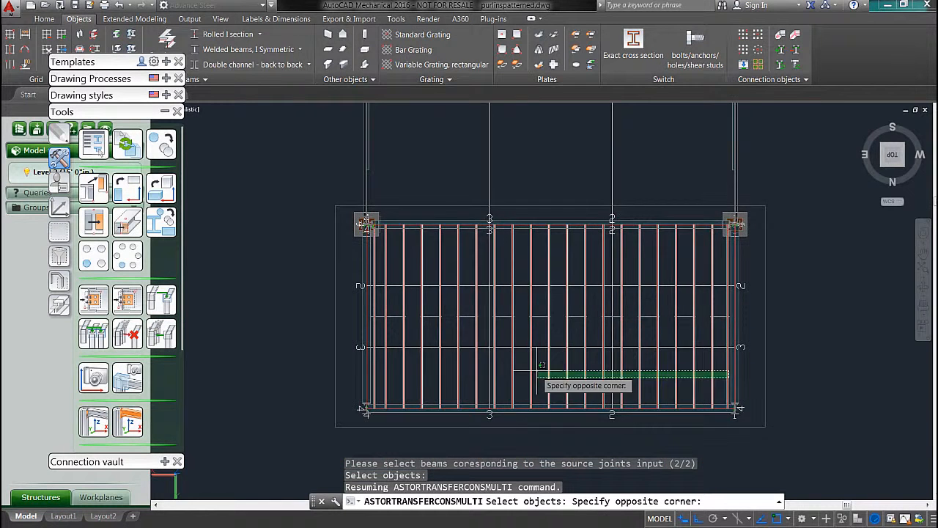
pyautogui.click(341, 365)
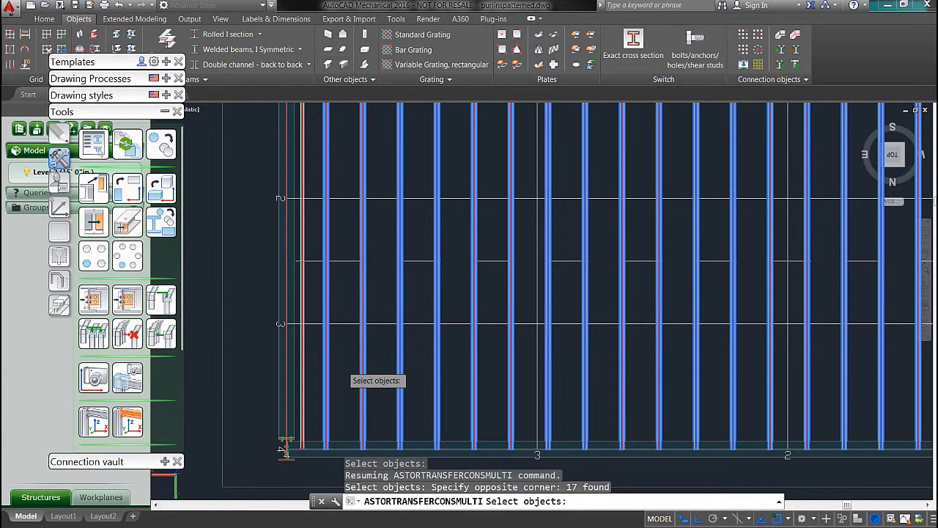
pyautogui.press('Return')
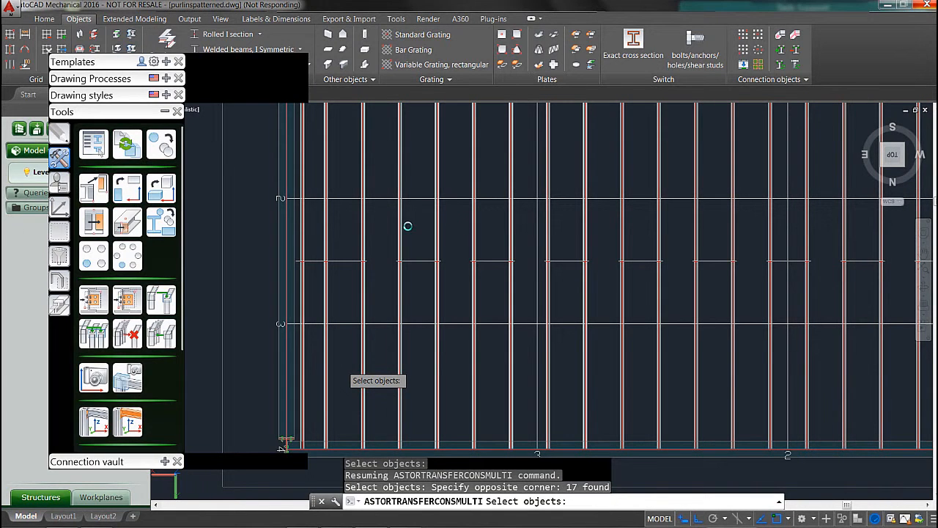
# Step: Start another multiple joint copy using an existing floor beam cleat connection as the source joint
pyautogui.keyDown('shift'); pyautogui.moveTo(391, 224); pyautogui.dragTo(390, 211, button='middle'); pyautogui.keyUp('shift')
pyautogui.keyDown('shift'); pyautogui.moveTo(370, 183); pyautogui.dragTo(383, 220, button='middle'); pyautogui.keyUp('shift')
pyautogui.scroll(5, 369, 126)
pyautogui.scroll(-2, 368, 132)
pyautogui.scroll(3, 386, 196)
pyautogui.scroll(3, 387, 197)
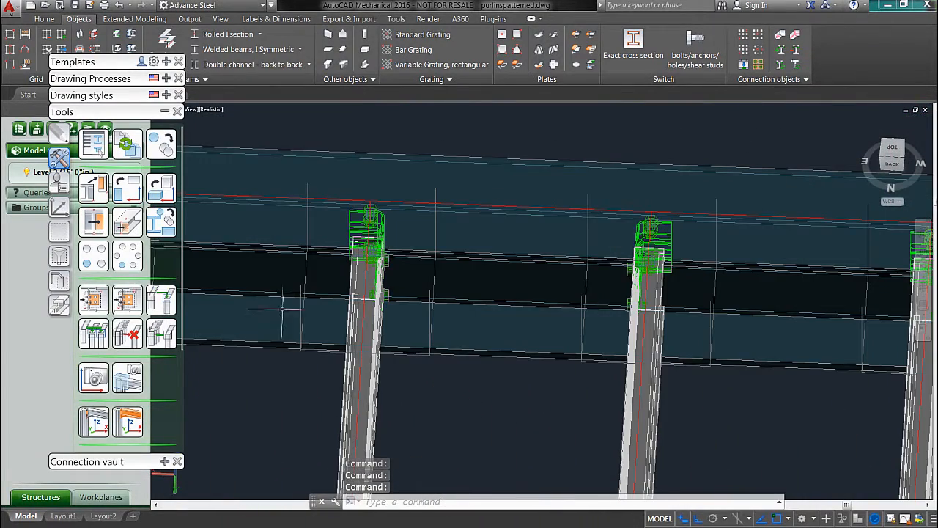
pyautogui.click(135, 306)
pyautogui.scroll(3, 329, 218)
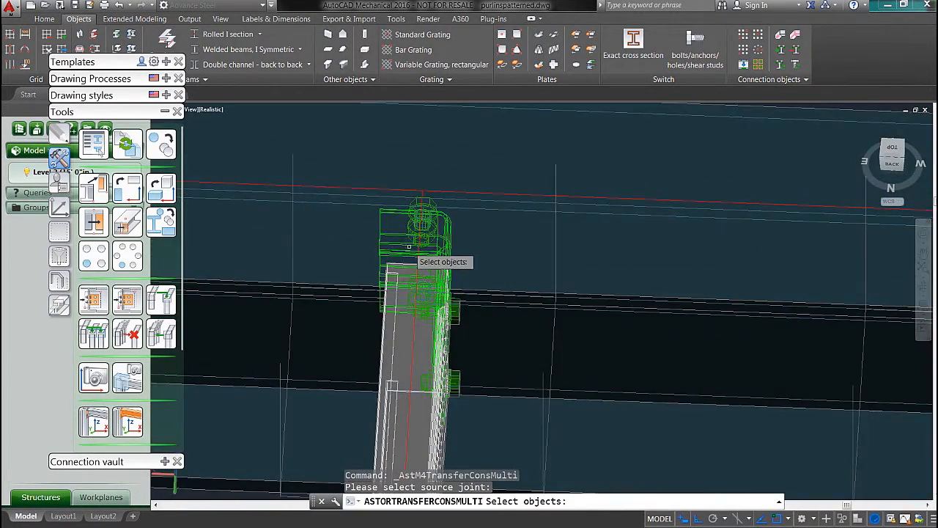
pyautogui.click(400, 239)
pyautogui.keyDown('shift'); pyautogui.click(472, 239); pyautogui.keyUp('shift')
pyautogui.keyDown('shift'); pyautogui.moveTo(496, 318); pyautogui.dragTo(538, 306, button='middle'); pyautogui.keyUp('shift')
pyautogui.click(394, 417)
pyautogui.rightClick(626, 275)
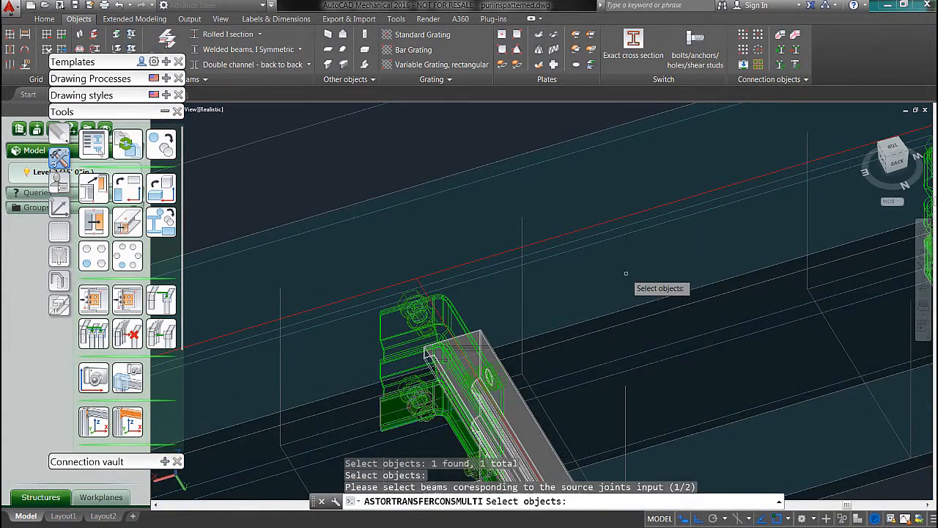
# Step: Apply the copied cleat joint between the opposite long perimeter beam and the ends of the floor beams nearest its corner column
pyautogui.scroll(1, 628, 282)
pyautogui.scroll(-10, 635, 297)
pyautogui.moveTo(698, 378); pyautogui.dragTo(567, 210, button='middle')
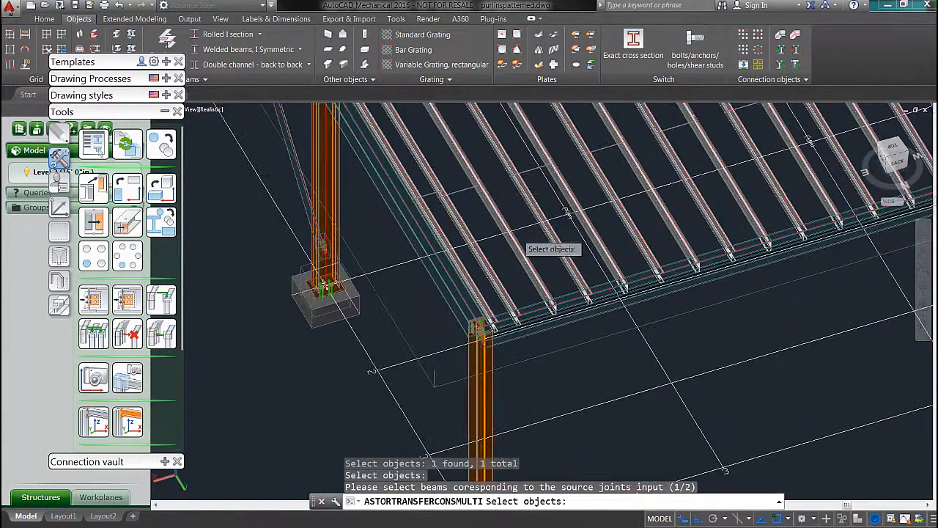
pyautogui.click(570, 313)
pyautogui.rightClick(637, 337)
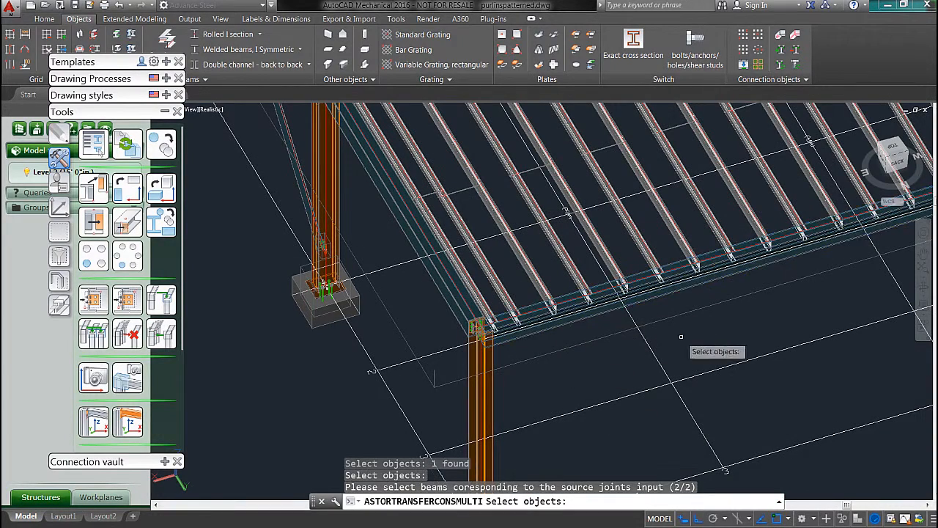
pyautogui.click(894, 149)
pyautogui.scroll(4, 599, 314)
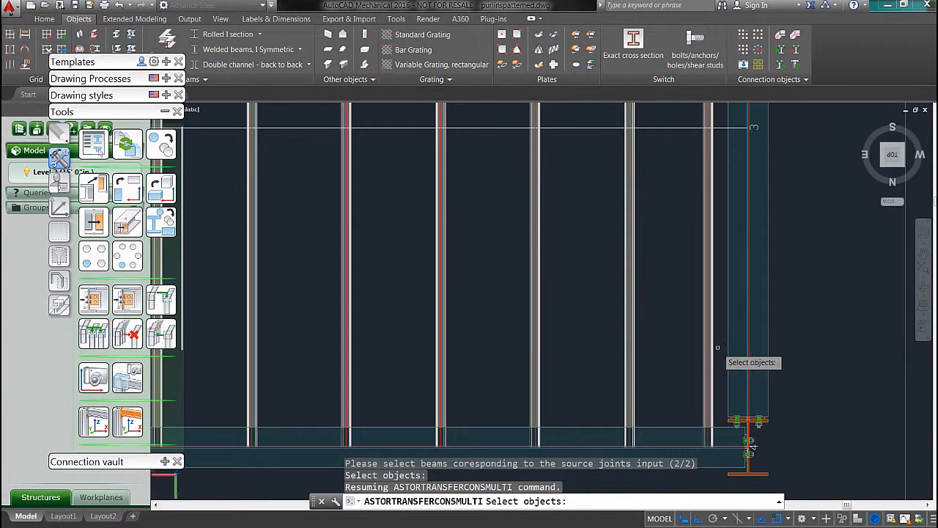
pyautogui.click(699, 343)
pyautogui.scroll(-4, 630, 337)
pyautogui.scroll(4, 523, 309)
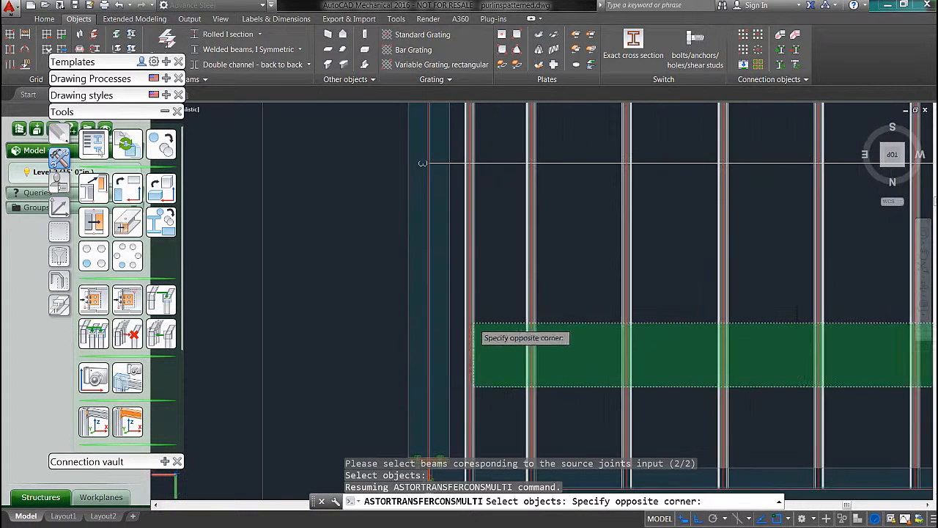
pyautogui.click(461, 310)
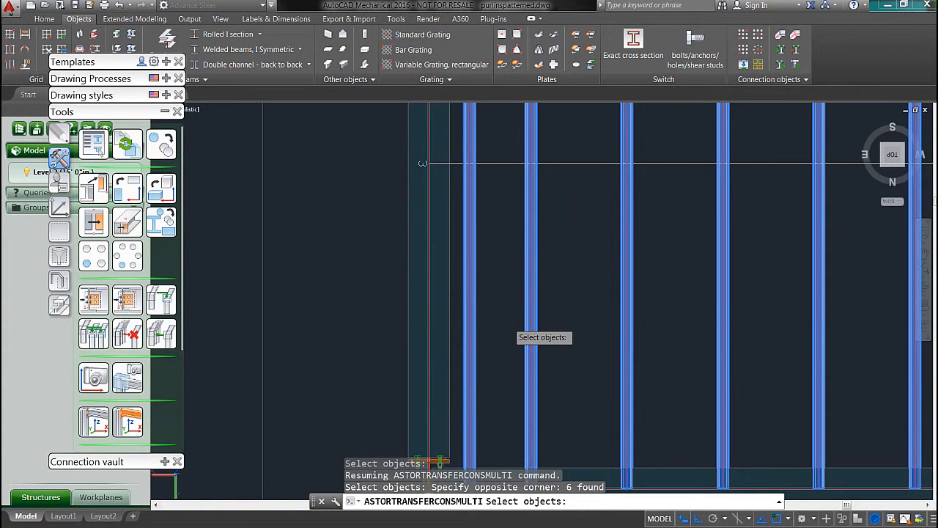
pyautogui.press('Return')
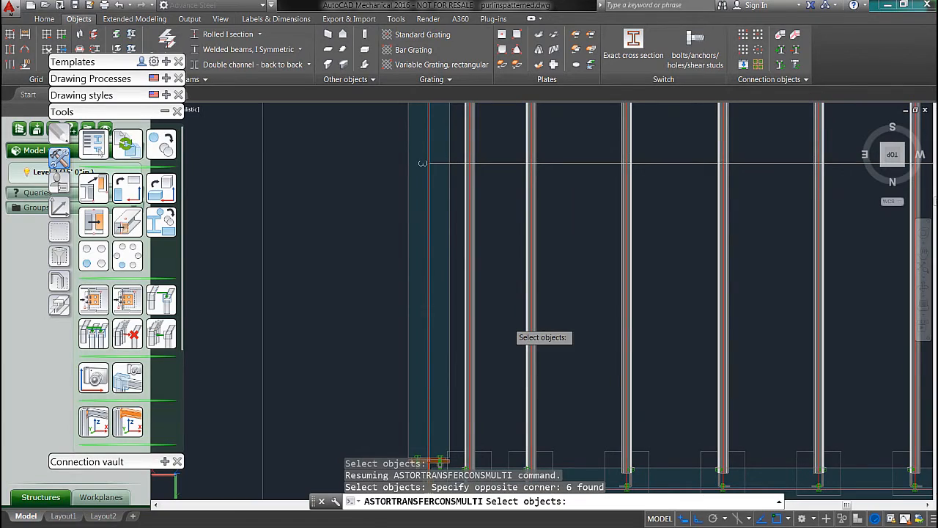
pyautogui.press('Return')
# Step: Examine the mezzanine floor beams and their cleats along both long perimeter beams from several sides
pyautogui.keyDown('shift'); pyautogui.moveTo(534, 293); pyautogui.dragTo(431, 227, button='middle'); pyautogui.keyUp('shift')
pyautogui.scroll(-5, 735, 321)
pyautogui.keyDown('shift'); pyautogui.moveTo(762, 337); pyautogui.dragTo(707, 389, button='middle'); pyautogui.keyUp('shift')
pyautogui.moveTo(751, 357); pyautogui.dragTo(486, 278, button='middle')
pyautogui.keyDown('shift'); pyautogui.moveTo(626, 289); pyautogui.dragTo(497, 275, button='middle'); pyautogui.keyUp('shift')
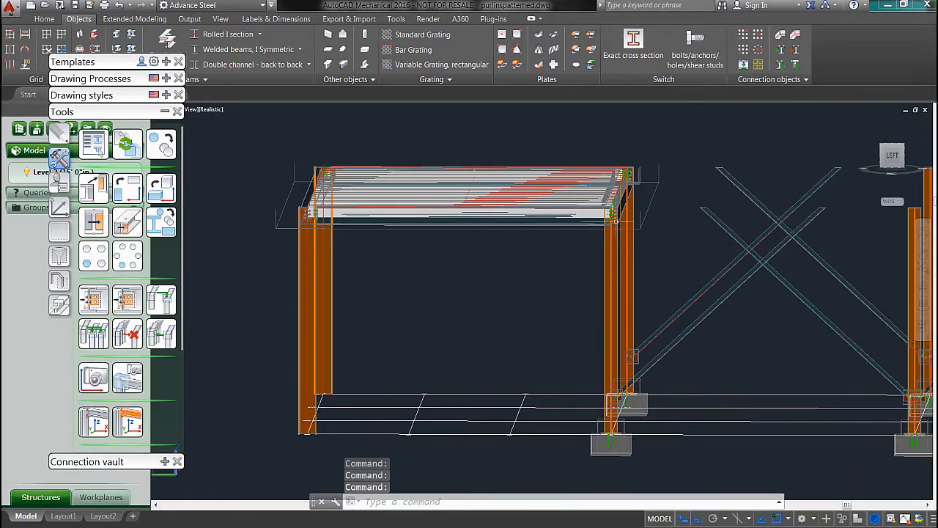
pyautogui.keyDown('shift'); pyautogui.moveTo(616, 221); pyautogui.dragTo(626, 227, button='middle'); pyautogui.keyUp('shift')
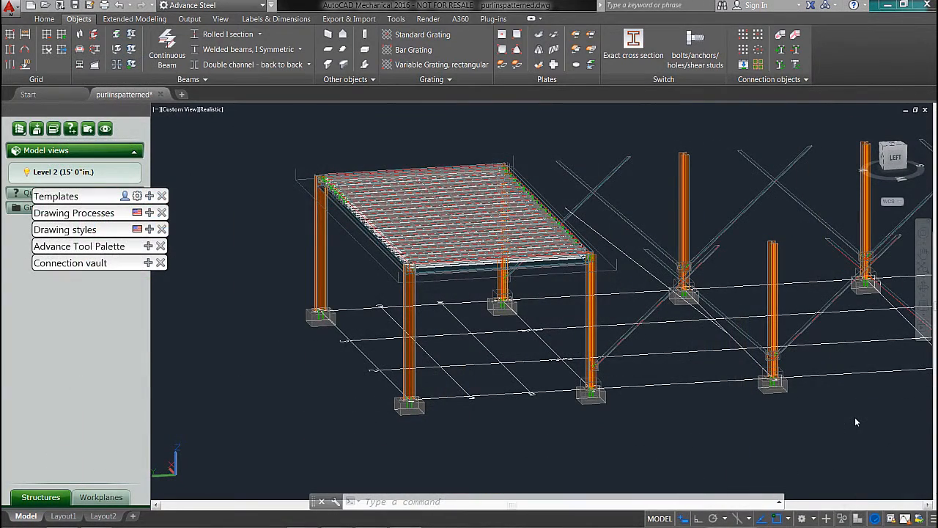
pyautogui.keyDown('shift'); pyautogui.moveTo(370, 190); pyautogui.dragTo(397, 196, button='middle'); pyautogui.keyUp('shift')
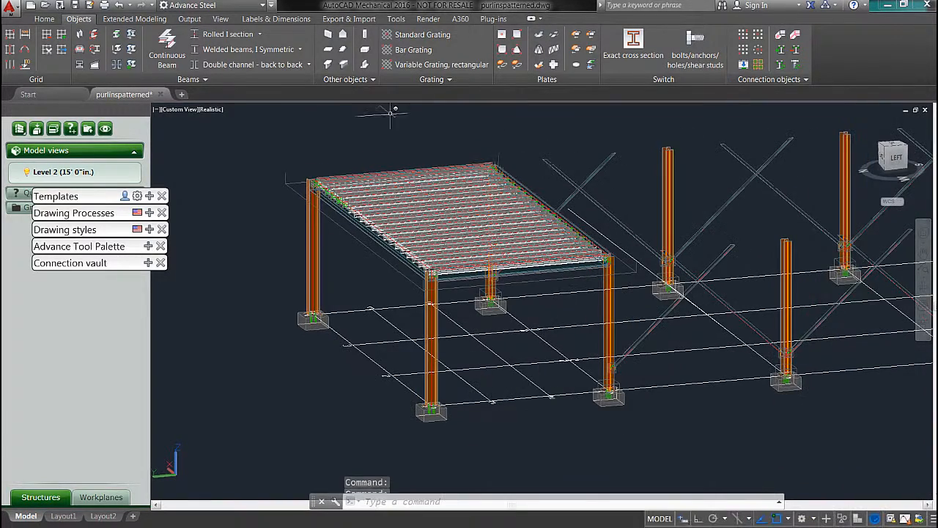
pyautogui.scroll(5, 431, 256)
pyautogui.scroll(-5, 481, 329)
pyautogui.moveTo(579, 347); pyautogui.dragTo(483, 346, button='middle')
pyautogui.keyDown('shift'); pyautogui.moveTo(676, 382); pyautogui.dragTo(602, 398, button='middle'); pyautogui.keyUp('shift')
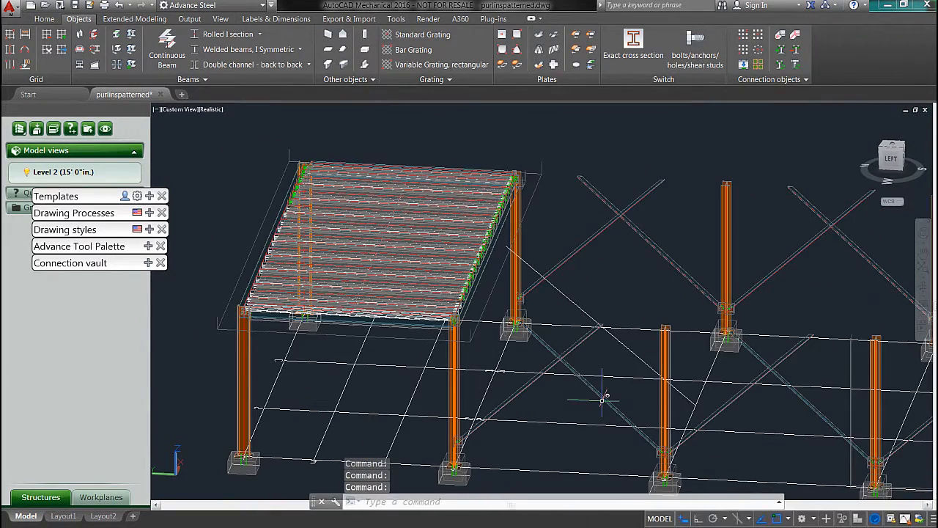
# Step: Create a stair by start and end point along the sloping guide line, from its lower to its upper end, with middle alignment
pyautogui.click(132, 19)
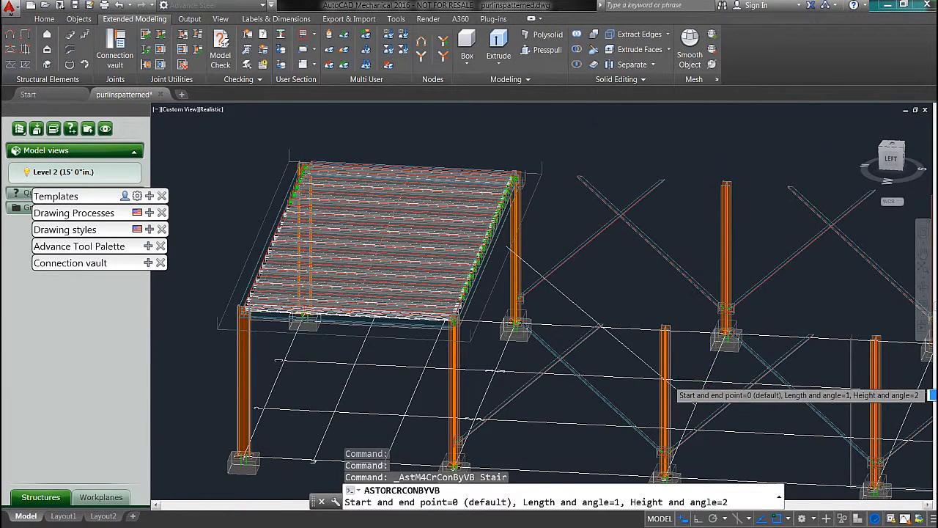
pyautogui.scroll(3, 713, 398)
pyautogui.moveTo(713, 398); pyautogui.dragTo(639, 443, button='middle')
pyautogui.press('Return')
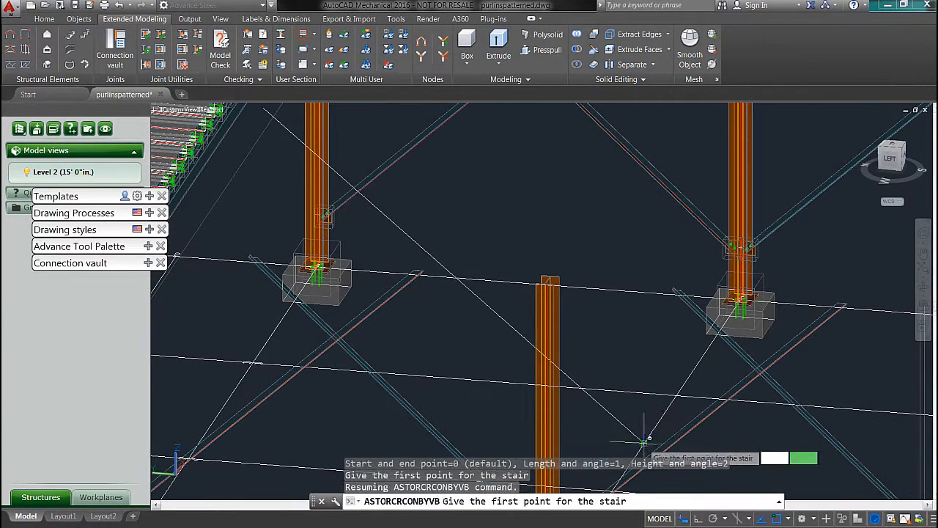
pyautogui.click(643, 442)
pyautogui.moveTo(564, 341); pyautogui.dragTo(694, 410, button='middle')
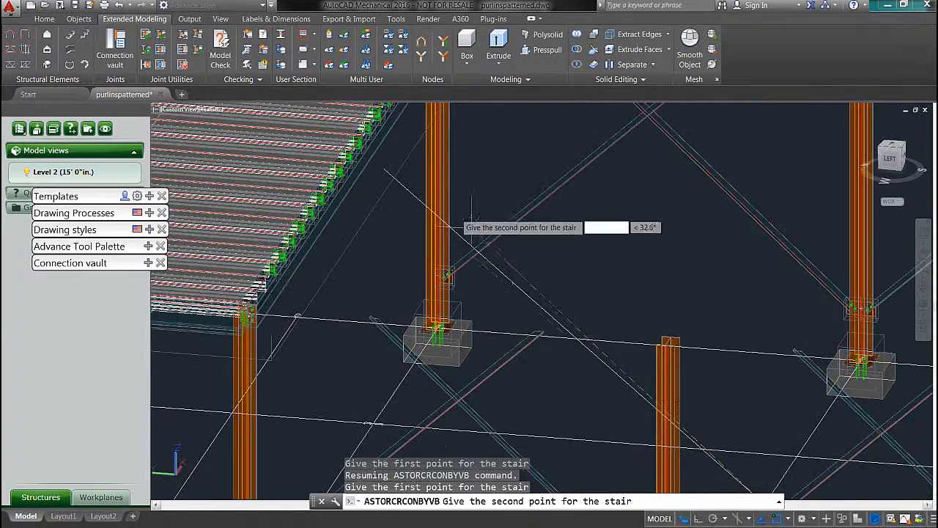
pyautogui.click(388, 163)
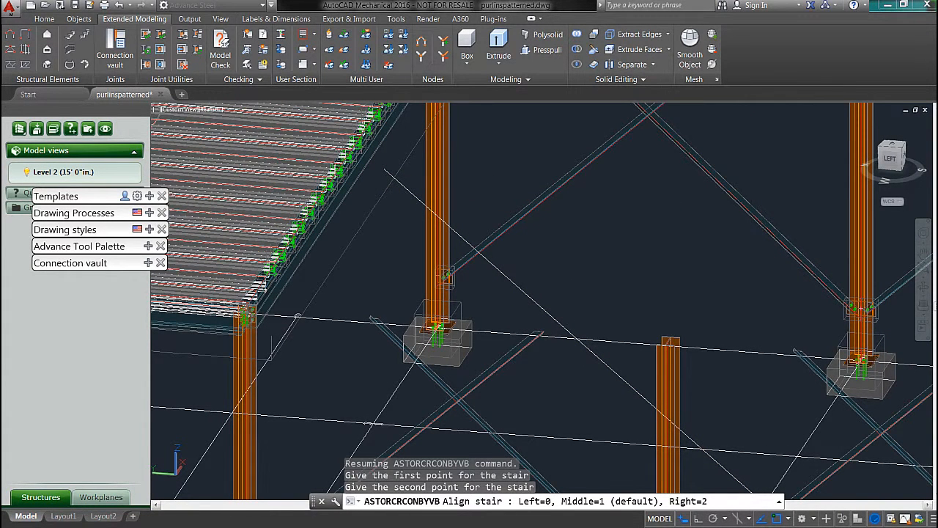
pyautogui.press('Return')
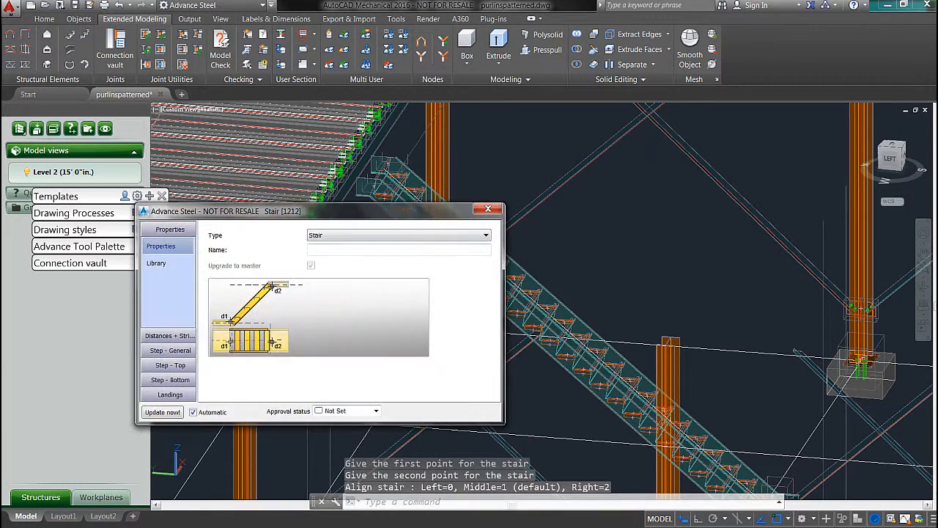
# Step: Open the top landing settings in the stair's properties
pyautogui.moveTo(203, 215)
pyautogui.mouseDown()
pyautogui.moveTo(287, 425)
pyautogui.moveTo(198, 194)
pyautogui.moveTo(197, 207)
pyautogui.mouseUp()
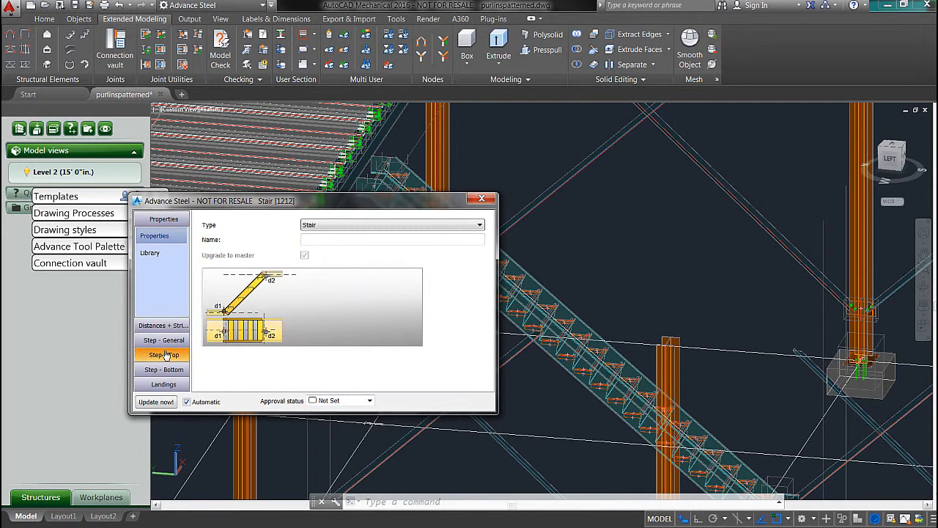
pyautogui.click(164, 354)
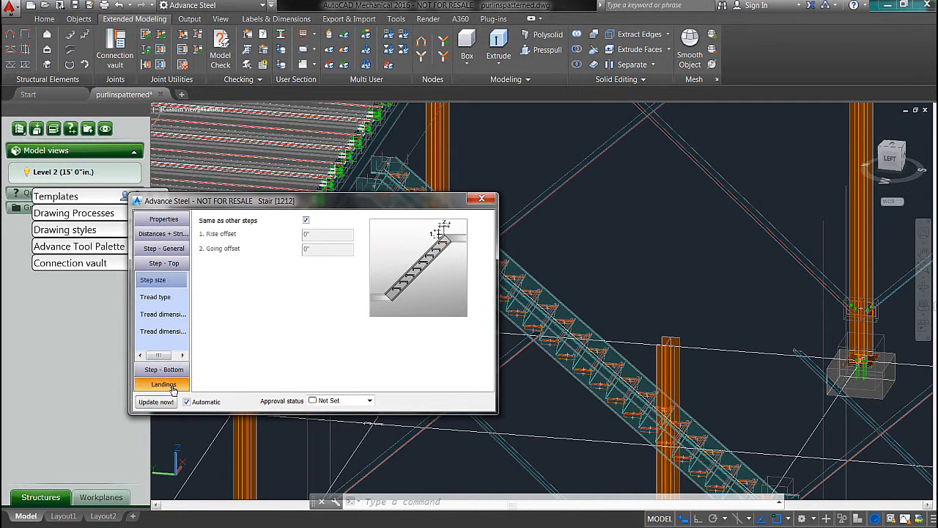
pyautogui.click(168, 384)
pyautogui.click(163, 332)
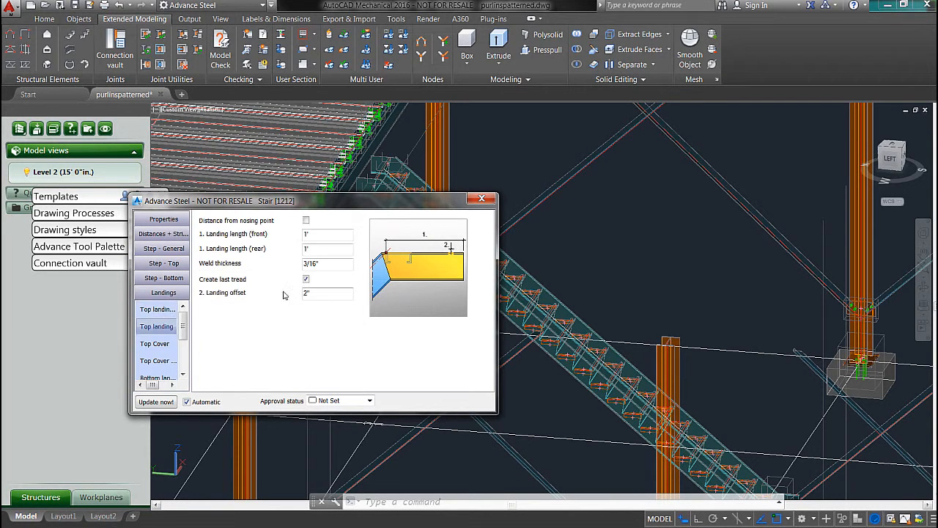
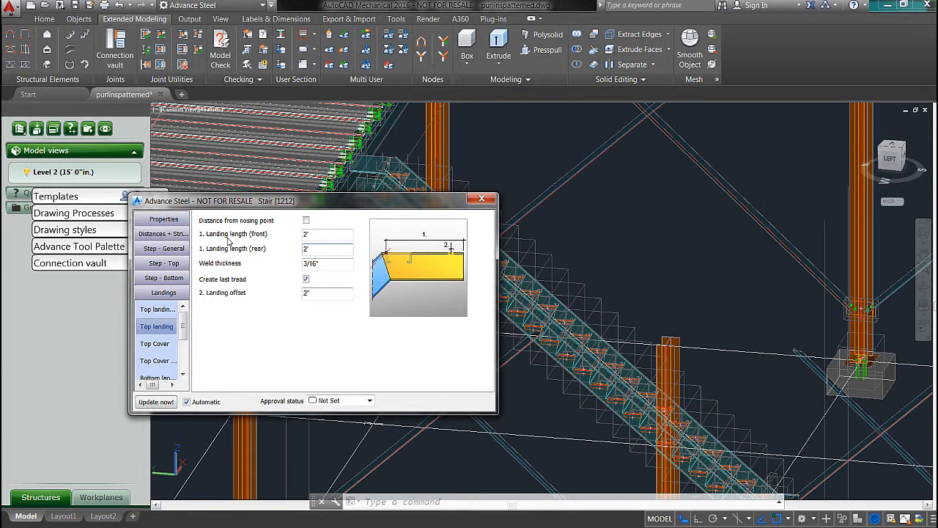
# Step: Set the top landing's front and rear lengths to 2' and close the stair's properties
pyautogui.press('Tab')
pyautogui.click(484, 200)
pyautogui.keyDown('shift'); pyautogui.moveTo(484, 200); pyautogui.dragTo(320, 118, button='middle'); pyautogui.keyUp('shift')
# Step: Start a railing on one side of the stair, using its lower landing, sloping and upper landing stringer beams as base beams
pyautogui.click(71, 48)
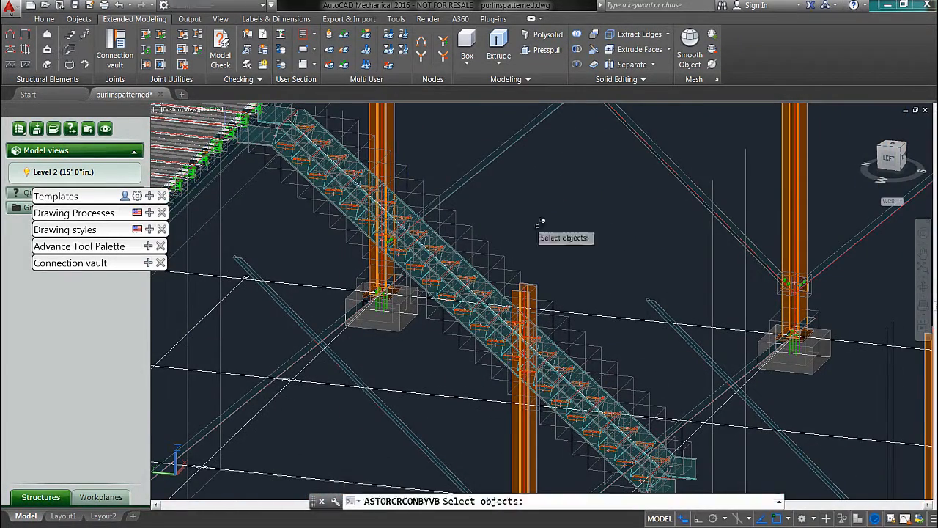
pyautogui.keyDown('shift'); pyautogui.moveTo(681, 369); pyautogui.dragTo(614, 218, button='middle'); pyautogui.keyUp('shift')
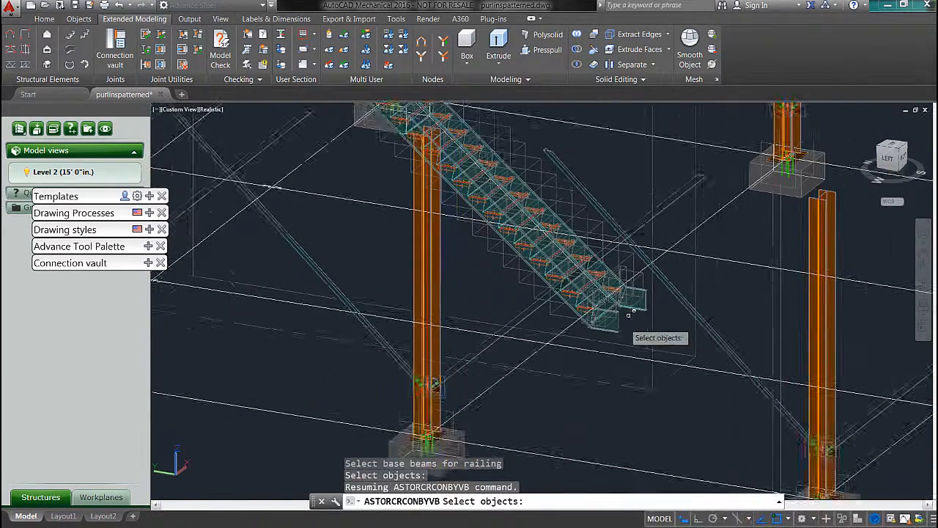
pyautogui.scroll(5, 621, 324)
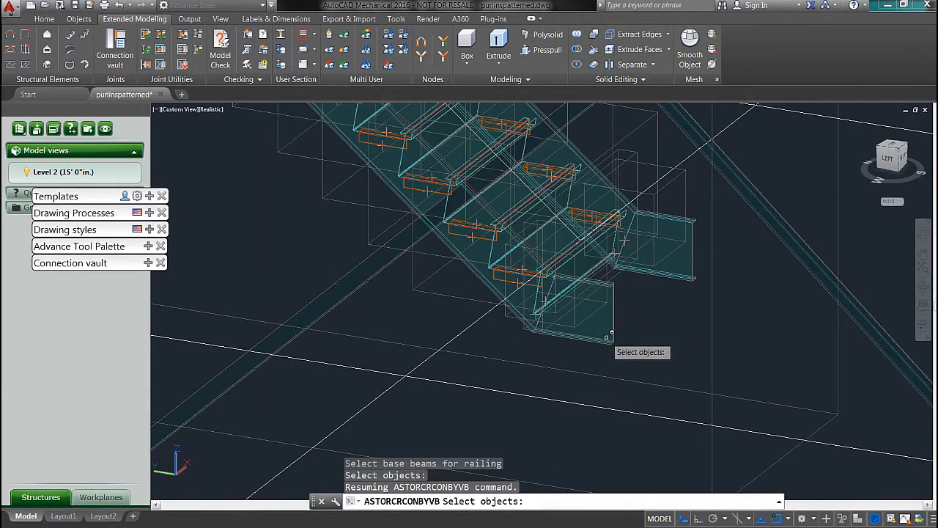
pyautogui.click(611, 334)
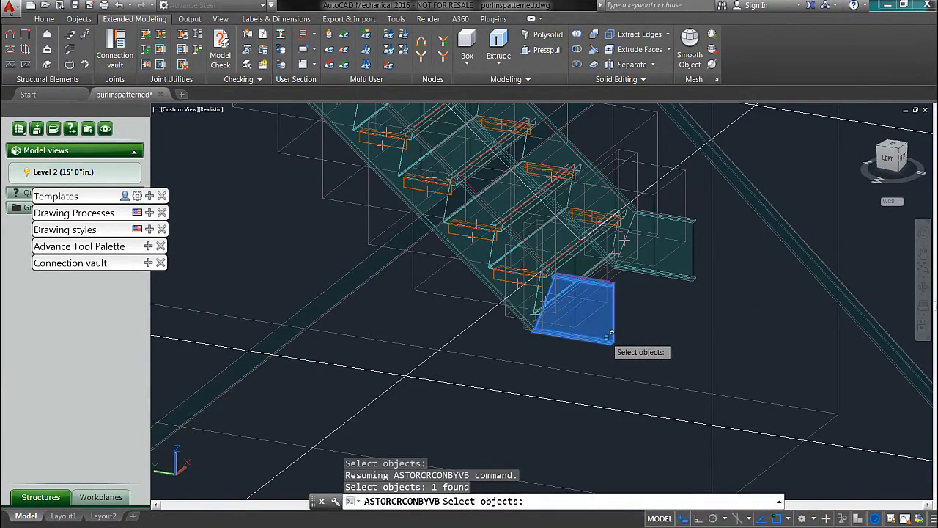
pyautogui.click(482, 274)
pyautogui.moveTo(416, 218); pyautogui.dragTo(632, 483, button='middle')
pyautogui.moveTo(435, 268); pyautogui.dragTo(691, 485, button='middle')
pyautogui.moveTo(460, 194); pyautogui.dragTo(611, 405, button='middle')
pyautogui.moveTo(277, 145); pyautogui.dragTo(536, 404, button='middle')
pyautogui.click(338, 194)
pyautogui.press('Return')
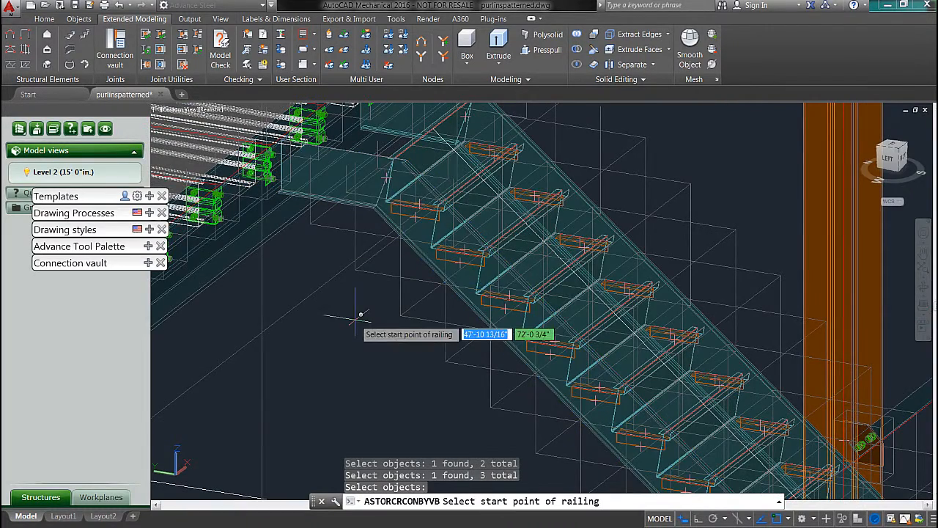
# Step: Run the railing from the lower landing beam's outer end to the upper landing beam's outer end, without a nosing point
pyautogui.scroll(-5, 440, 282)
pyautogui.scroll(10, 529, 323)
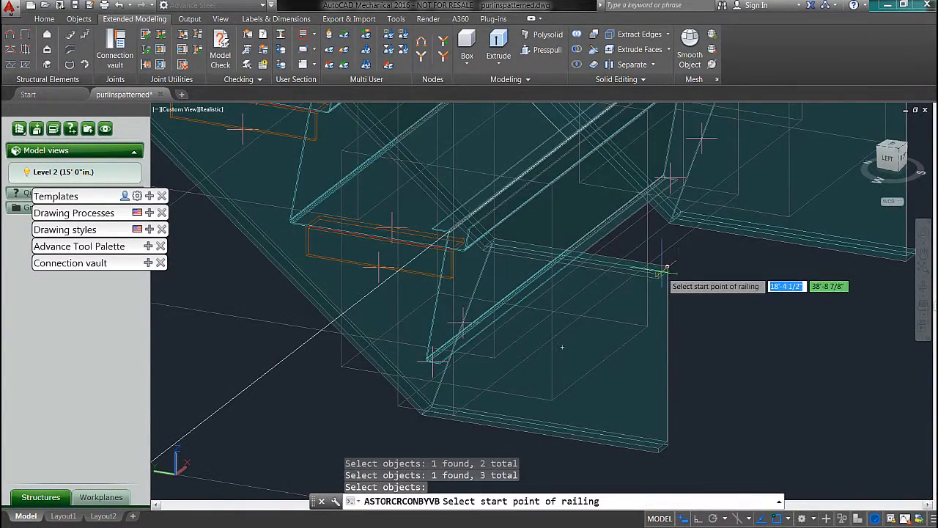
pyautogui.click(671, 269)
pyautogui.scroll(2, 507, 198)
pyautogui.scroll(-5, 484, 205)
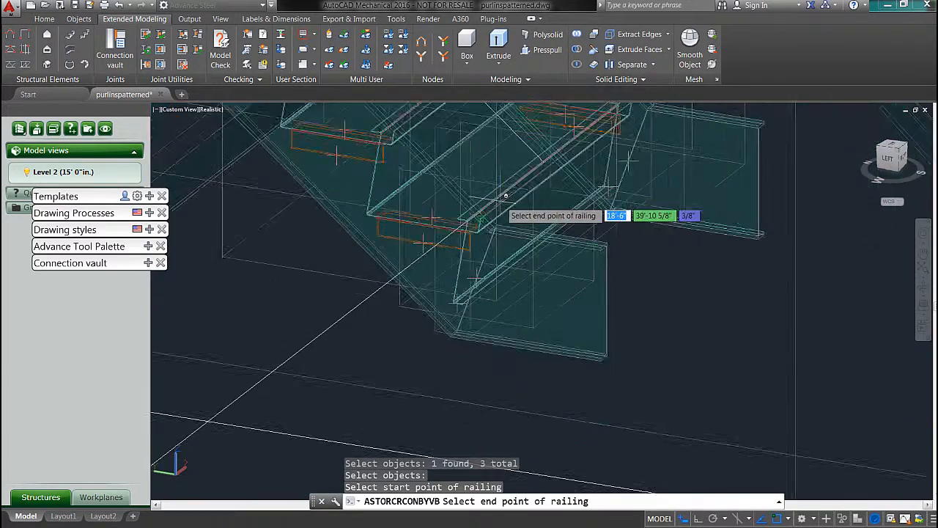
pyautogui.scroll(4, 579, 351)
pyautogui.scroll(5, 406, 170)
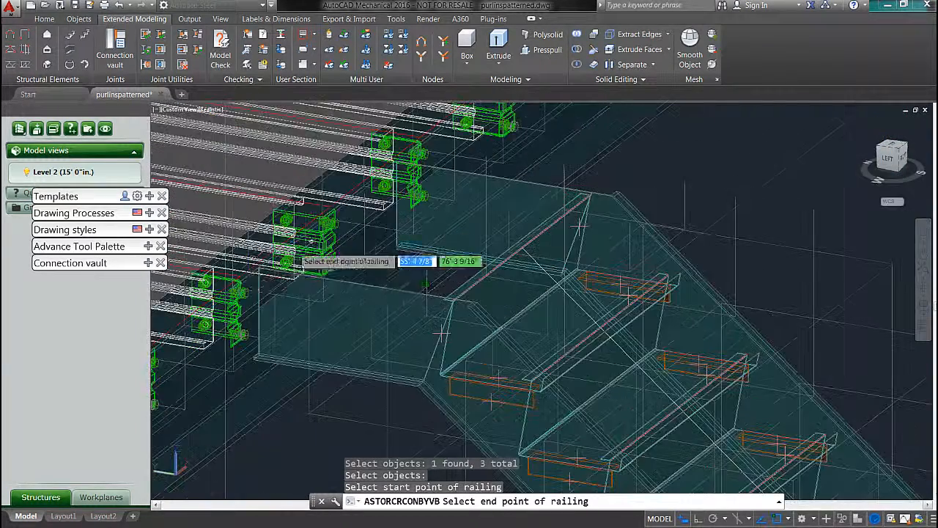
pyautogui.click(307, 260)
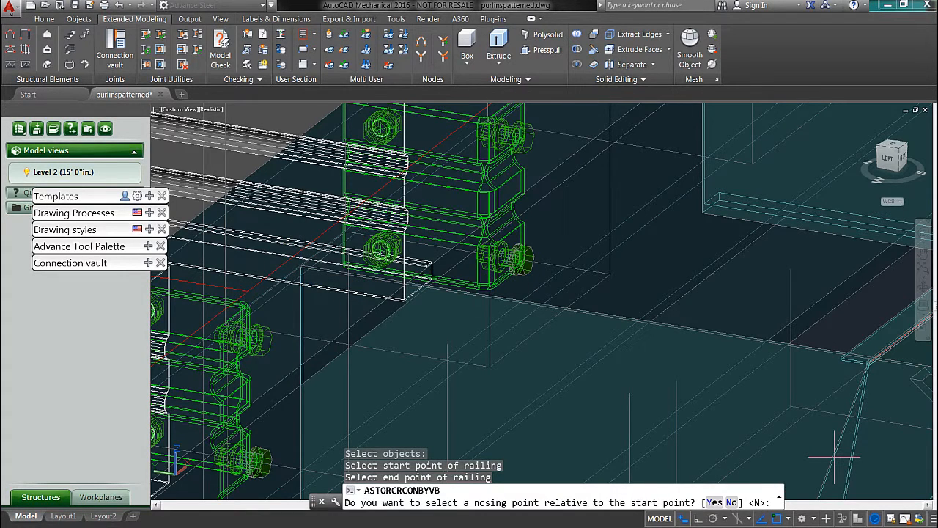
pyautogui.press('Return')
pyautogui.moveTo(467, 206); pyautogui.dragTo(338, 245)
pyautogui.scroll(-8, 526, 342)
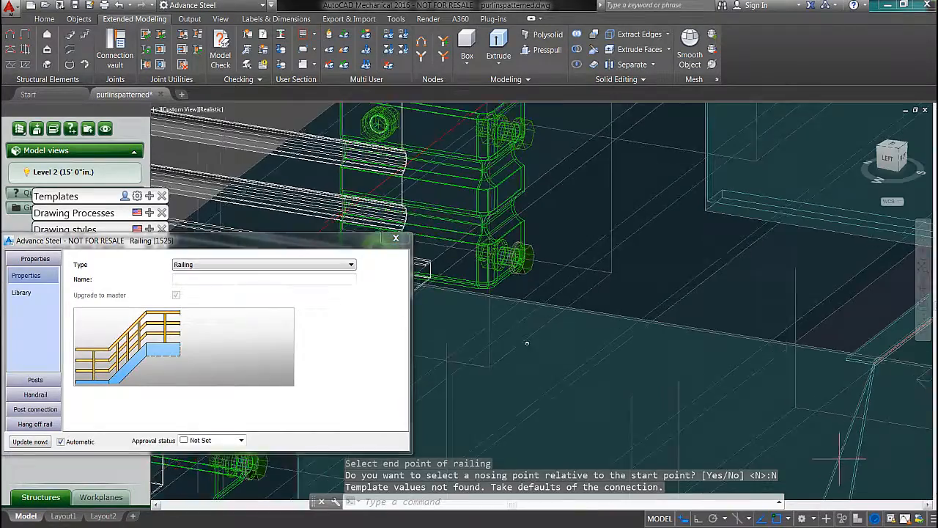
# Step: Set the railing's post connection type to Weld and close its properties
pyautogui.moveTo(632, 392); pyautogui.dragTo(421, 304, button='middle')
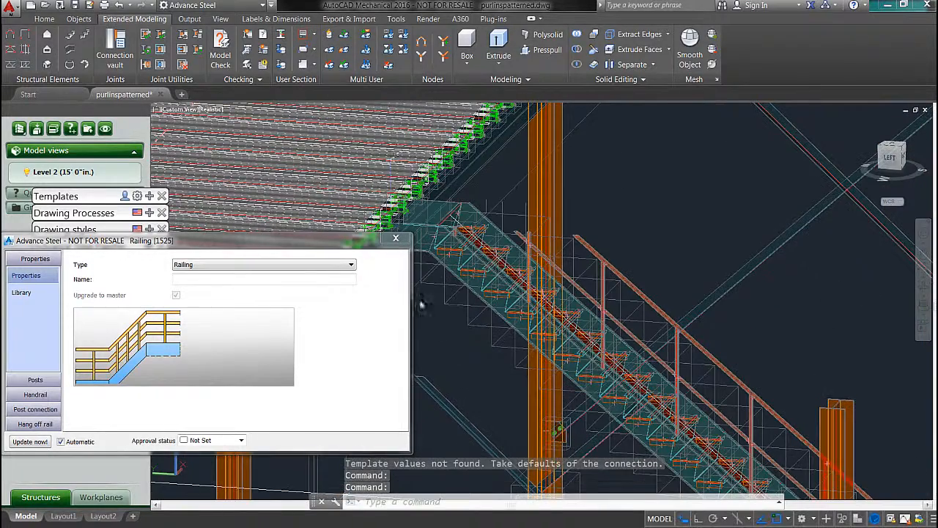
pyautogui.click(36, 409)
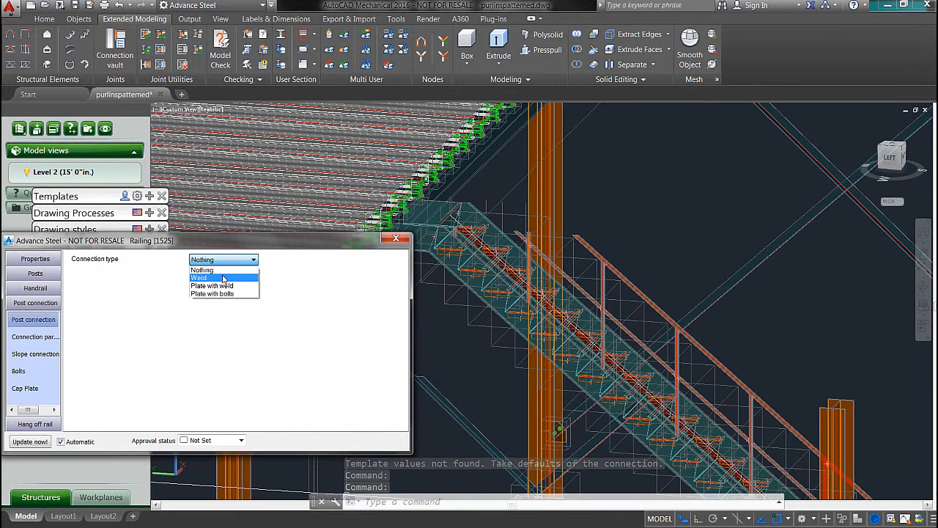
pyautogui.click(220, 275)
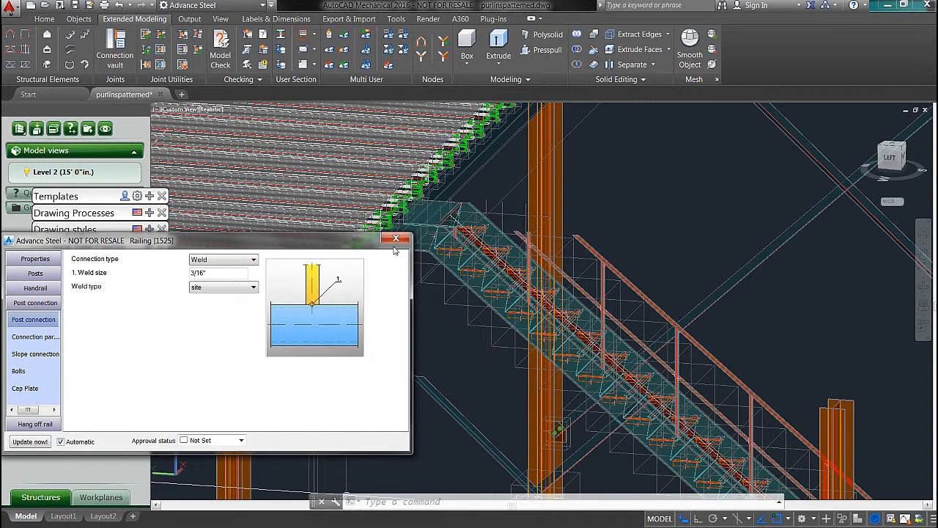
pyautogui.click(395, 240)
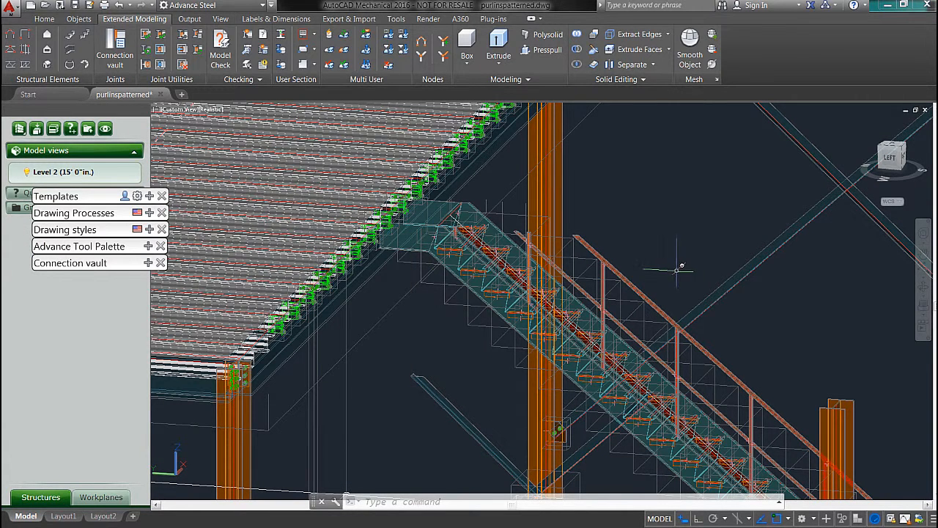
# Step: Turn off the Level 2 model view and examine the mezzanine floor and stair railing within the whole building
pyautogui.moveTo(676, 269); pyautogui.dragTo(645, 233, button='middle')
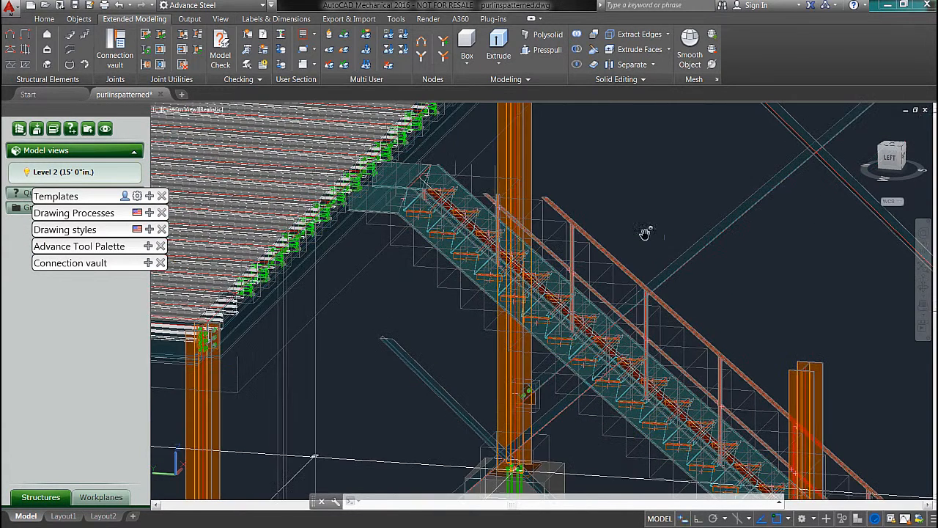
pyautogui.click(27, 173)
pyautogui.moveTo(570, 189); pyautogui.dragTo(647, 326, button='middle')
pyautogui.keyDown('shift'); pyautogui.moveTo(582, 255); pyautogui.dragTo(555, 238, button='middle'); pyautogui.keyUp('shift')
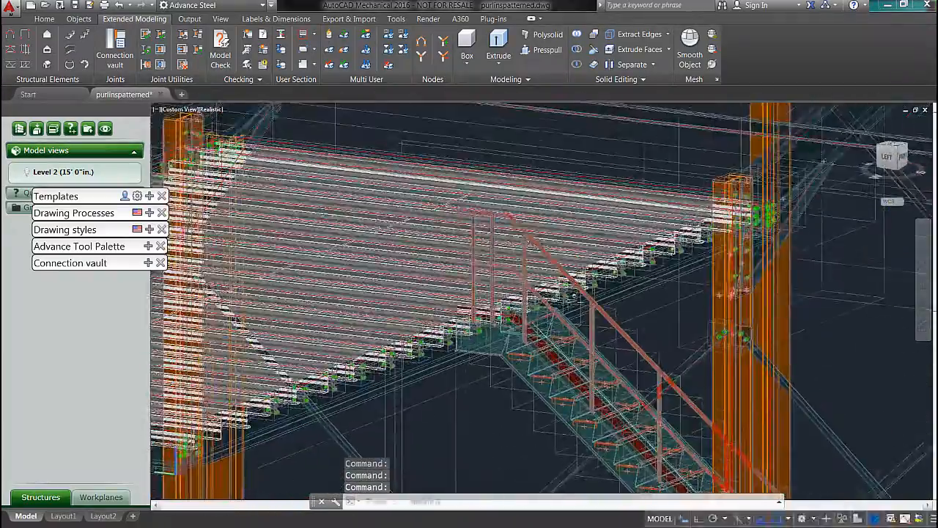
pyautogui.moveTo(574, 295); pyautogui.dragTo(529, 80, button='middle')
pyautogui.keyDown('shift'); pyautogui.moveTo(625, 334); pyautogui.dragTo(723, 320, button='middle'); pyautogui.keyUp('shift')
pyautogui.scroll(3, 528, 257)
pyautogui.moveTo(528, 257); pyautogui.dragTo(826, 311, button='middle')
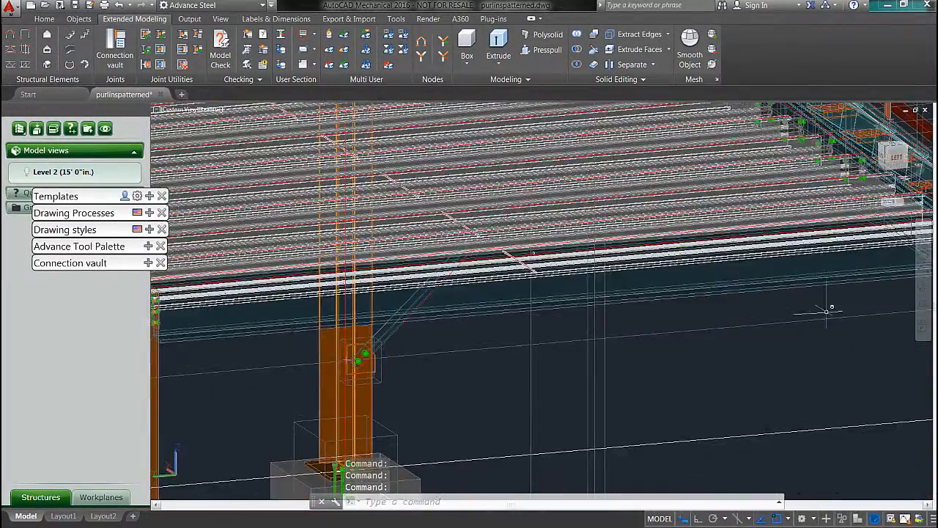
pyautogui.scroll(3, 739, 345)
pyautogui.scroll(-6, 716, 360)
pyautogui.keyDown('shift'); pyautogui.moveTo(716, 360); pyautogui.dragTo(479, 352, button='middle'); pyautogui.keyUp('shift')
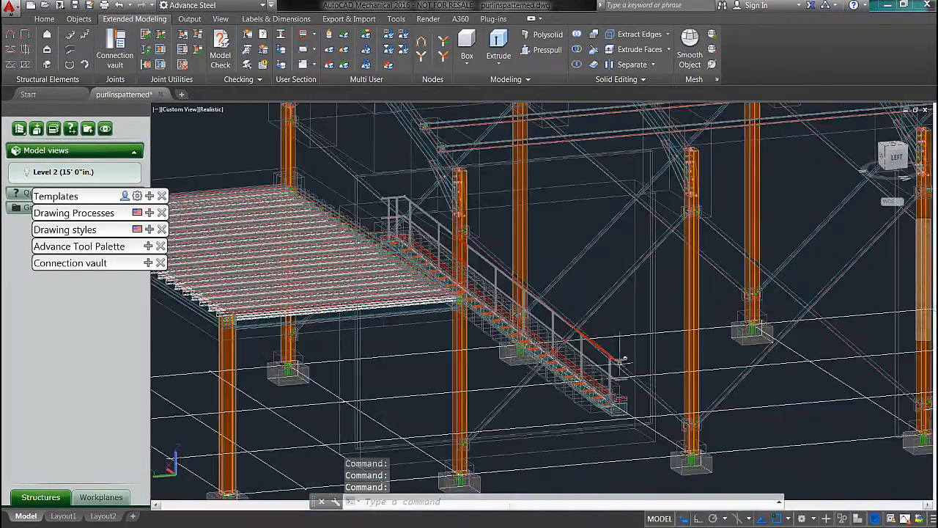
# Step: Check the properties of the joint boxes around the lower end of the stair to identify the railing's box
pyautogui.scroll(6, 621, 361)
pyautogui.keyDown('shift'); pyautogui.moveTo(624, 371); pyautogui.dragTo(655, 347, button='middle'); pyautogui.keyUp('shift')
pyautogui.click(725, 344)
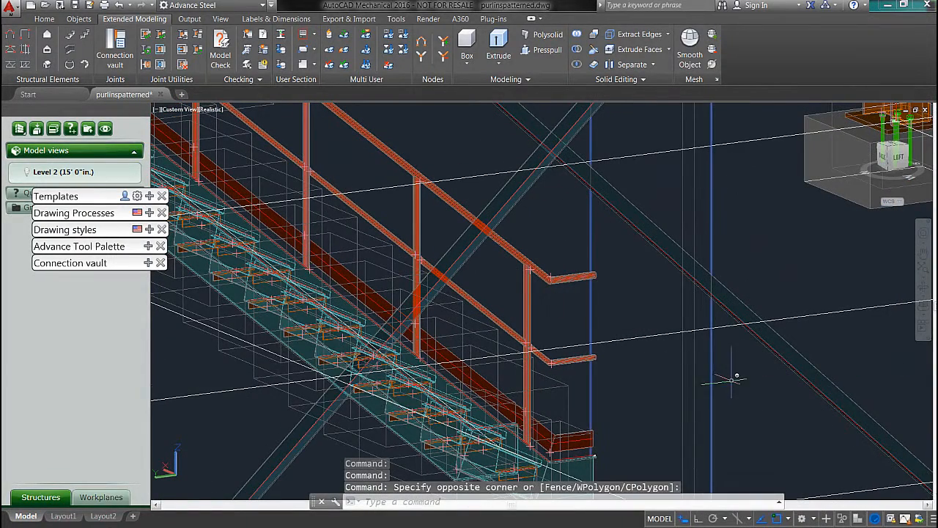
pyautogui.doubleClick(711, 372)
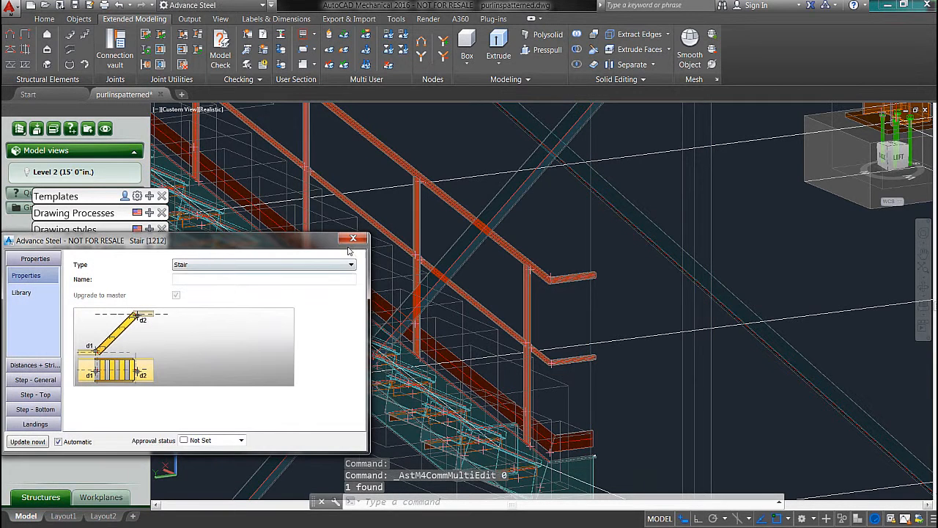
pyautogui.click(352, 239)
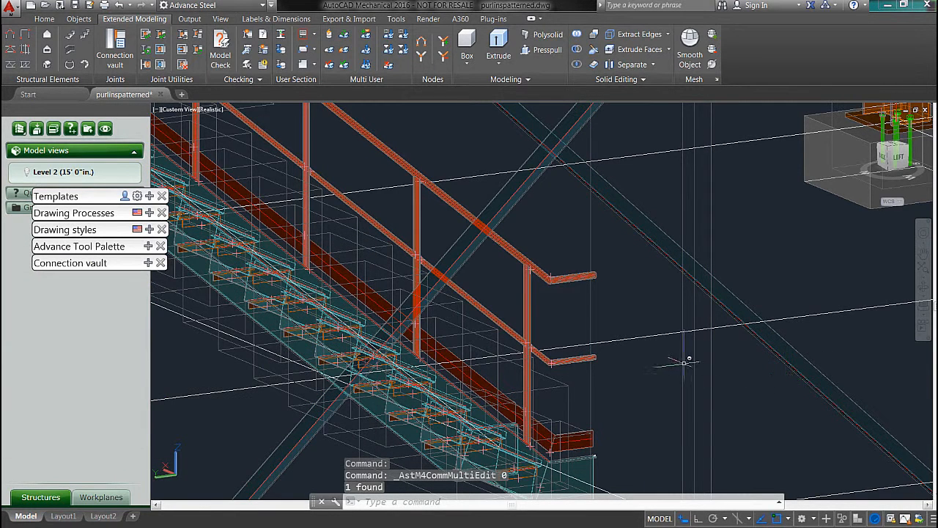
pyautogui.doubleClick(684, 361)
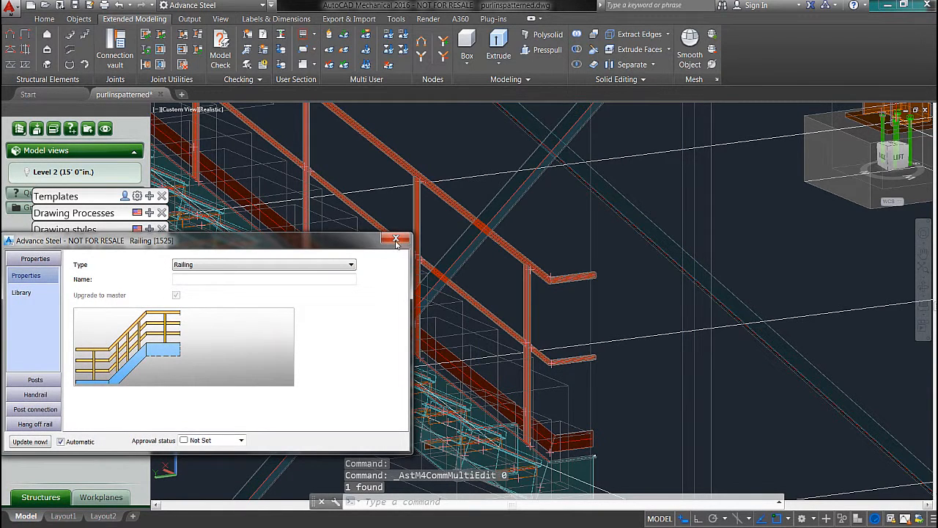
pyautogui.click(396, 240)
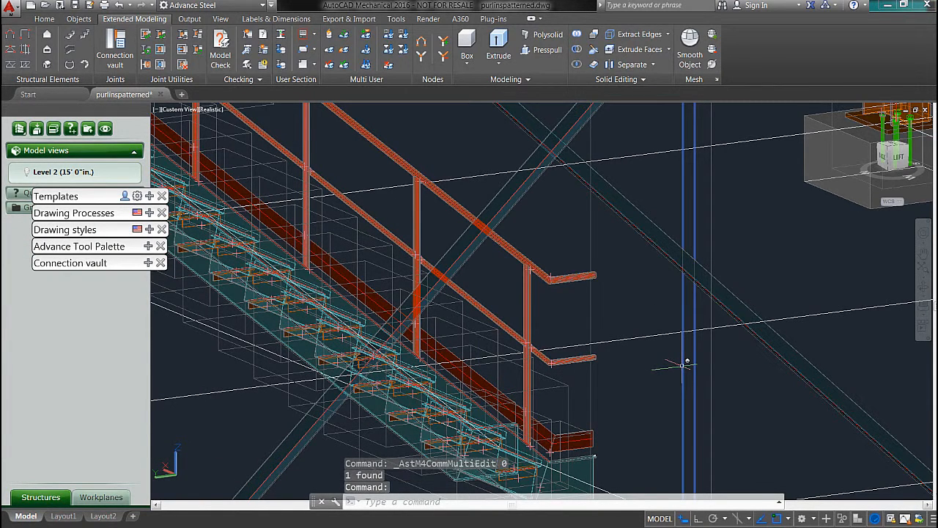
# Step: Open Transform elements for the selected railing joint and choose the Mirror operation
pyautogui.click(148, 247)
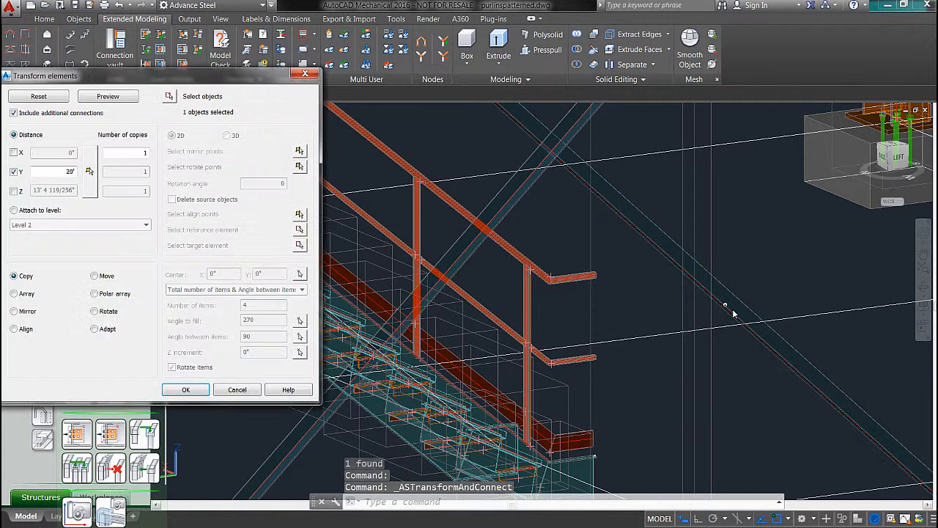
pyautogui.click(24, 313)
pyautogui.scroll(-3, 769, 381)
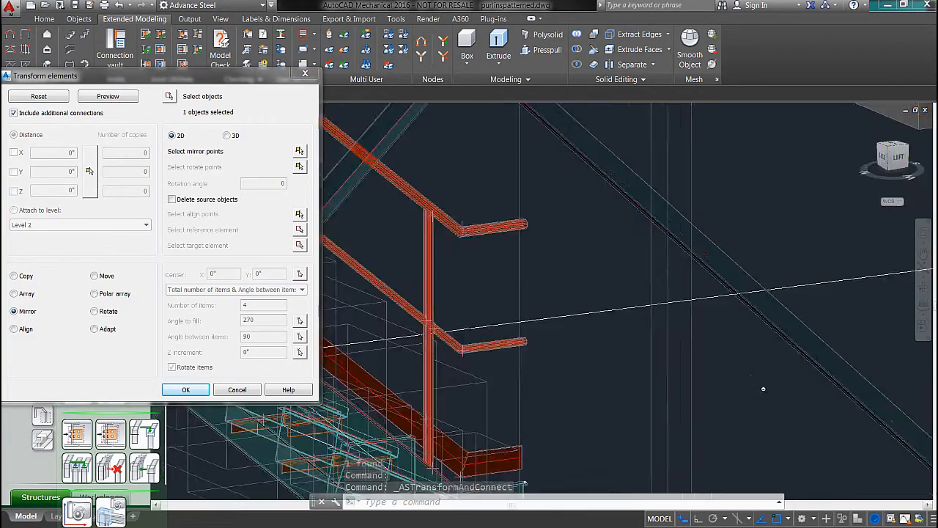
pyautogui.keyDown('shift'); pyautogui.moveTo(761, 392); pyautogui.dragTo(763, 449, button='middle'); pyautogui.keyUp('shift')
pyautogui.keyDown('shift'); pyautogui.moveTo(794, 322); pyautogui.dragTo(636, 347, button='middle'); pyautogui.keyUp('shift')
pyautogui.scroll(2, 685, 331)
pyautogui.scroll(-4, 689, 333)
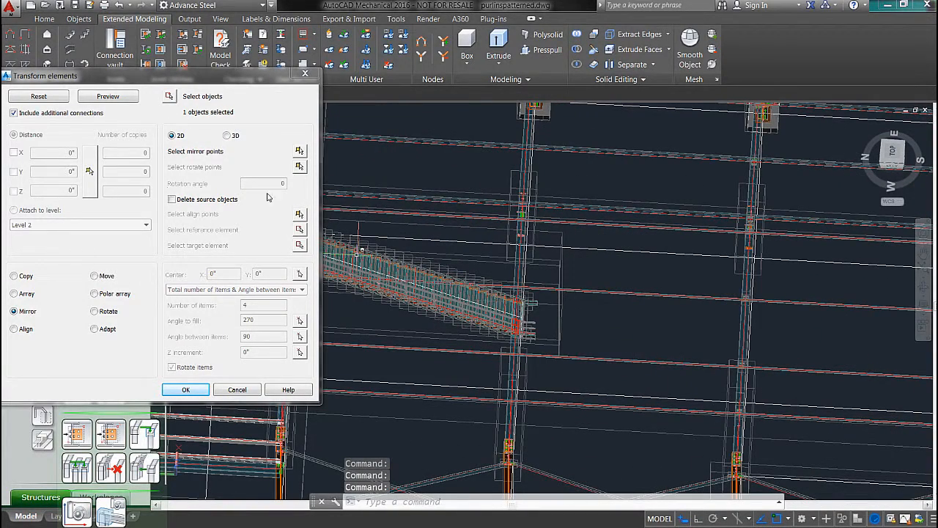
# Step: Define the mirror line from the midpoint of a transverse ground grid line, running along the building's length with Ortho on
pyautogui.click(299, 151)
pyautogui.keyDown('shift'); pyautogui.moveTo(777, 381); pyautogui.dragTo(684, 348, button='middle'); pyautogui.keyUp('shift')
pyautogui.keyDown('shift'); pyautogui.rightClick(685, 382); pyautogui.keyUp('shift')
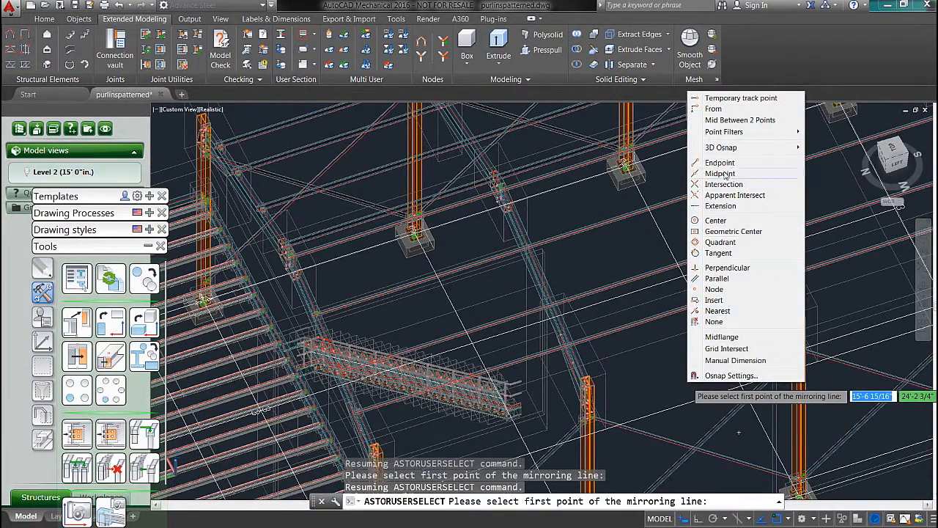
pyautogui.click(722, 174)
pyautogui.keyDown('shift'); pyautogui.moveTo(722, 173); pyautogui.dragTo(715, 386, button='middle'); pyautogui.keyUp('shift')
pyautogui.click(712, 389)
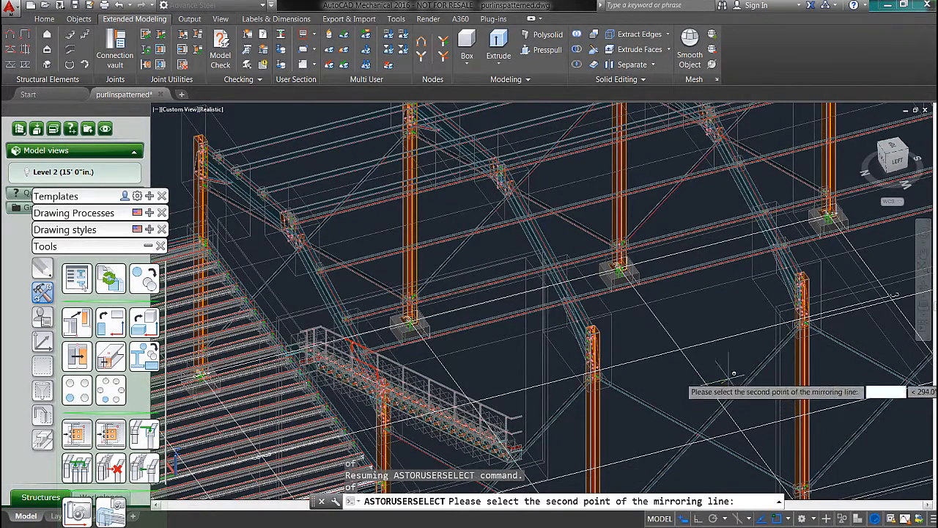
pyautogui.keyDown('shift'); pyautogui.moveTo(773, 353); pyautogui.dragTo(821, 440, button='middle'); pyautogui.keyUp('shift')
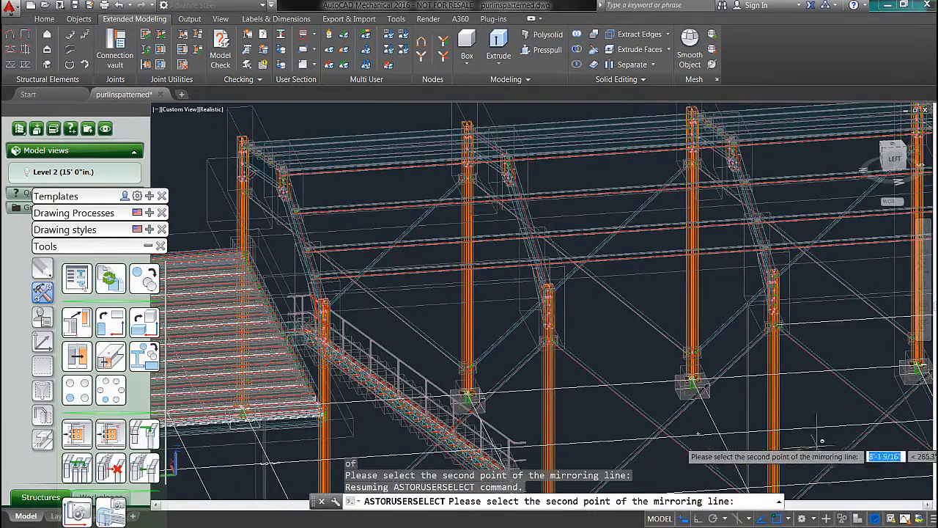
pyautogui.keyDown('shift'); pyautogui.moveTo(821, 487); pyautogui.dragTo(741, 342, button='middle'); pyautogui.keyUp('shift')
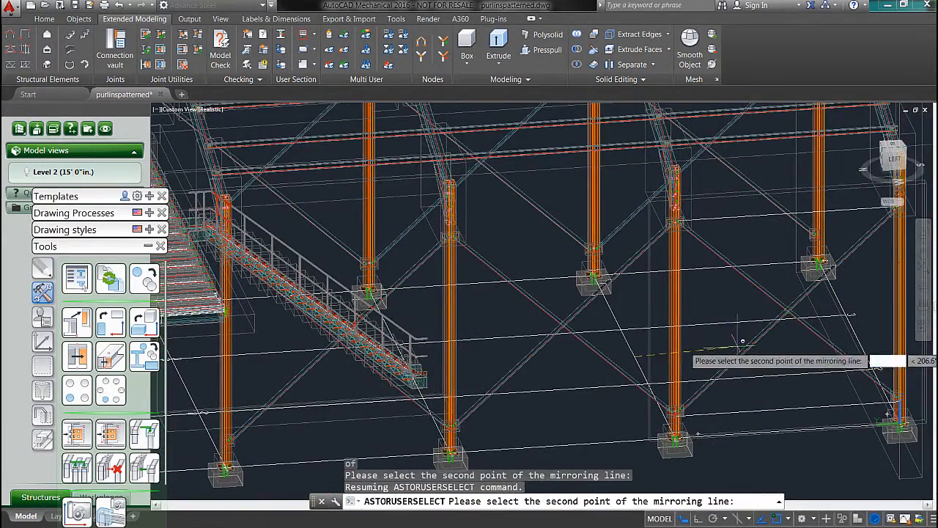
pyautogui.press('F8')
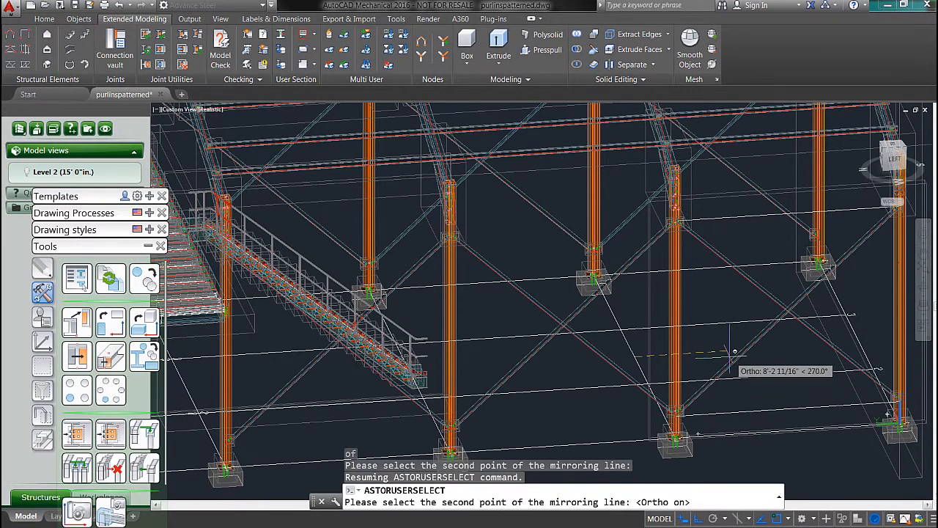
pyautogui.click(714, 354)
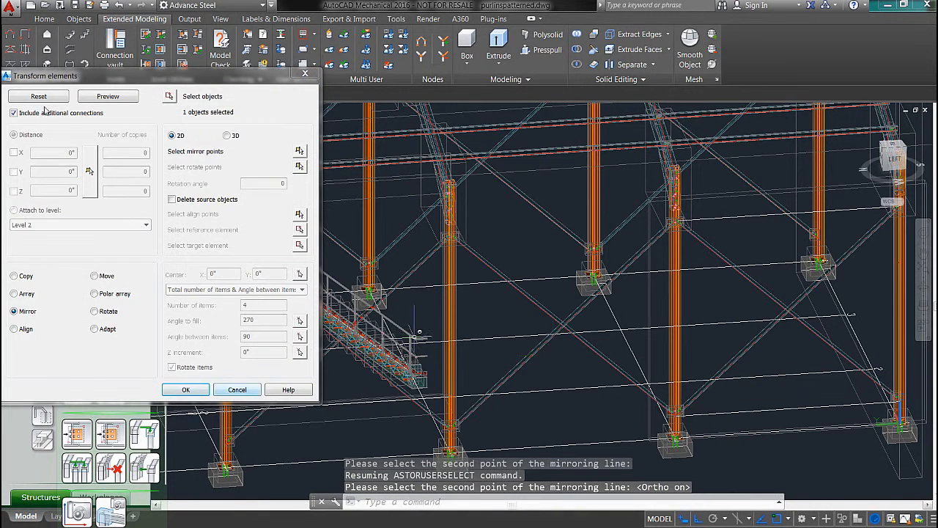
# Step: Preview and accept the mirrored copy of the railing on the opposite side of the stair
pyautogui.click(103, 97)
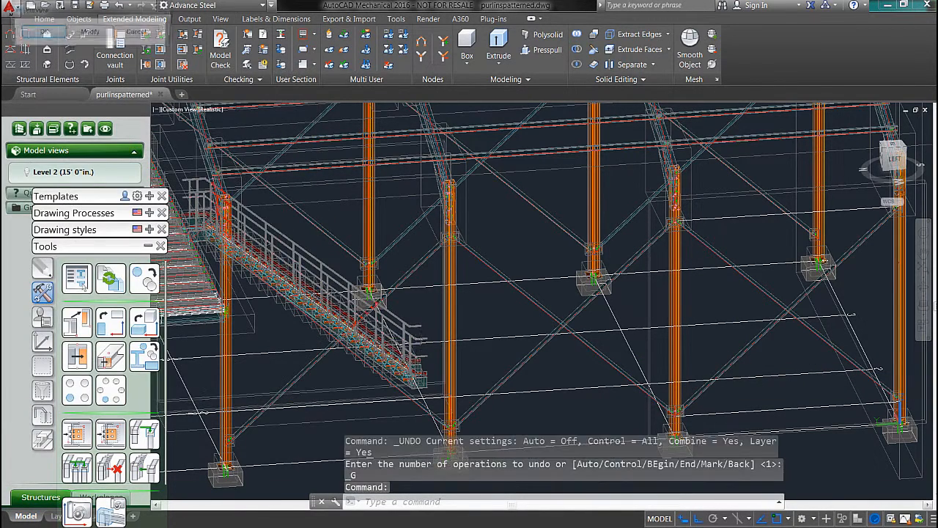
pyautogui.keyDown('shift'); pyautogui.moveTo(397, 334); pyautogui.dragTo(392, 289, button='middle'); pyautogui.keyUp('shift')
pyautogui.click(39, 36)
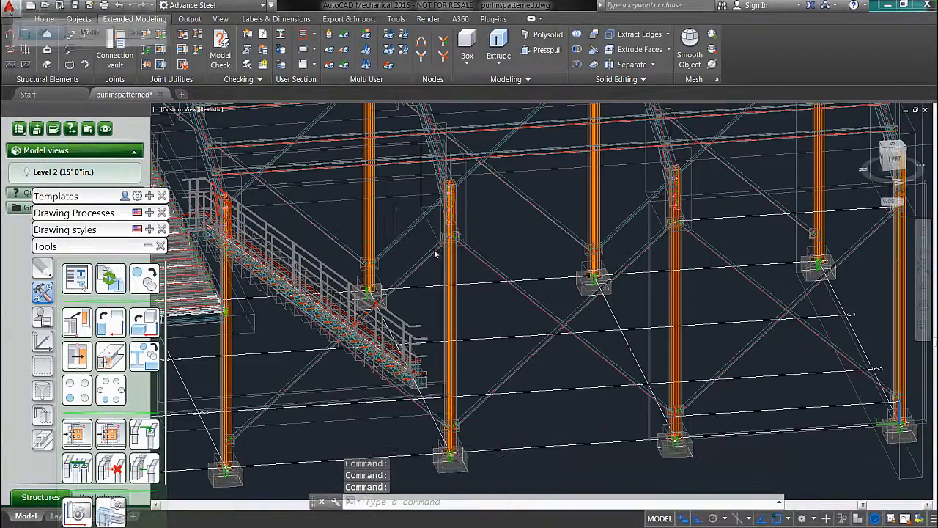
pyautogui.moveTo(385, 237); pyautogui.dragTo(850, 281, button='middle')
pyautogui.keyDown('shift'); pyautogui.moveTo(627, 380); pyautogui.dragTo(683, 329, button='middle'); pyautogui.keyUp('shift')
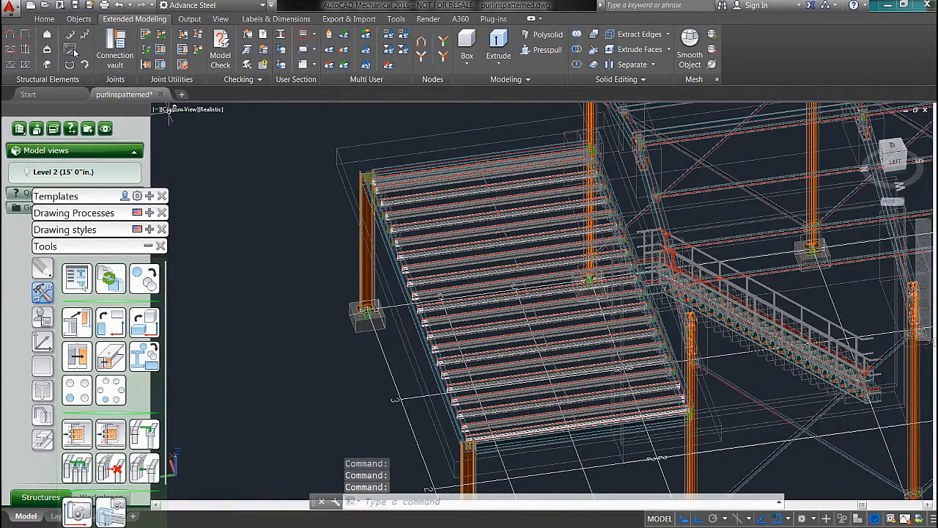
# Step: Start a railing and select the mezzanine's three outer edge beams as its base beams
pyautogui.click(71, 50)
pyautogui.scroll(6, 581, 173)
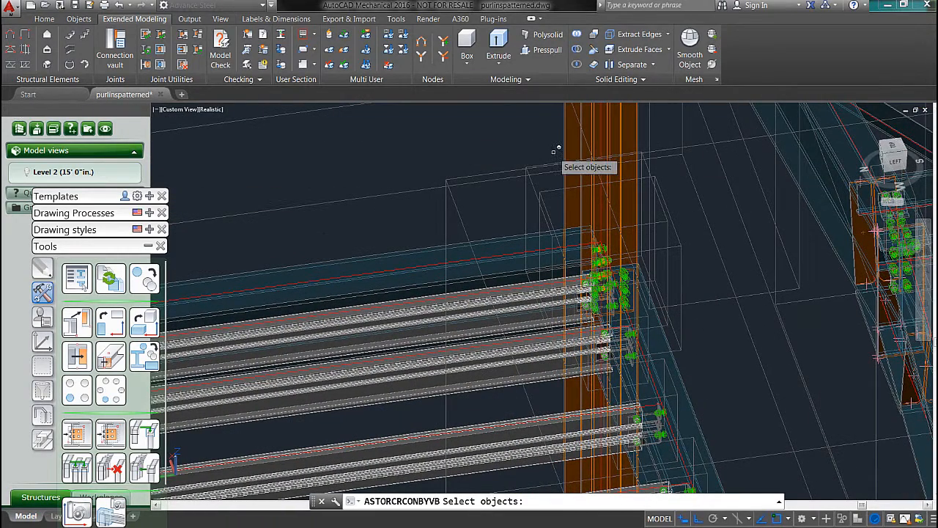
pyautogui.click(425, 250)
pyautogui.scroll(3, 419, 241)
pyautogui.scroll(-6, 419, 241)
pyautogui.moveTo(419, 241); pyautogui.dragTo(883, 142, button='middle')
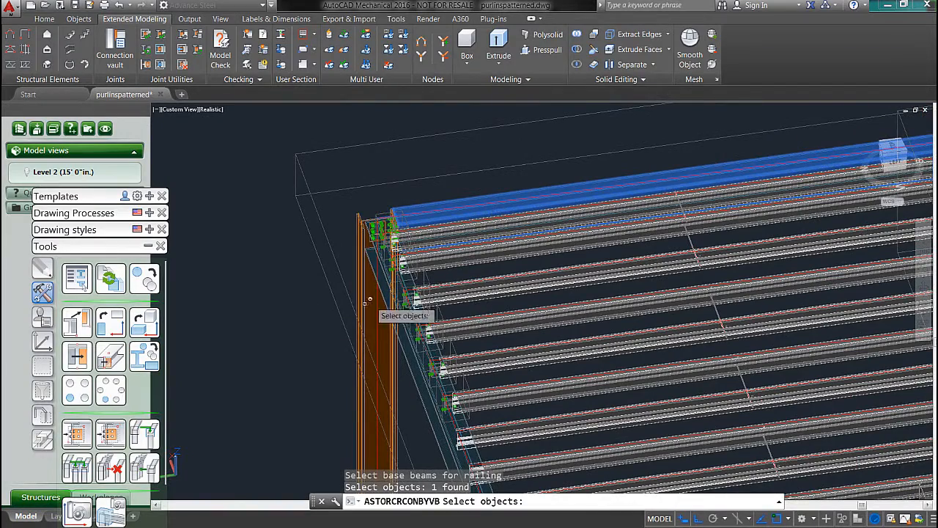
pyautogui.click(382, 281)
pyautogui.scroll(-5, 409, 245)
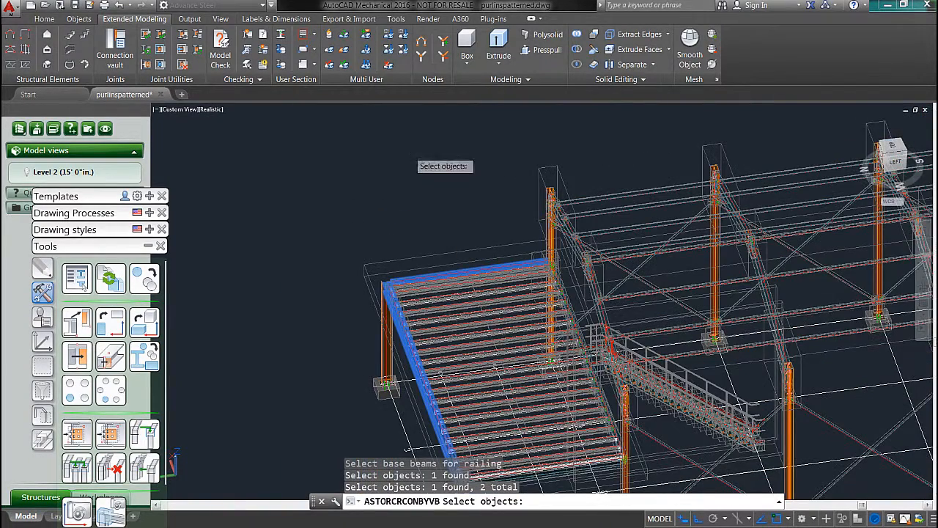
pyautogui.moveTo(473, 375); pyautogui.dragTo(414, 219, button='middle')
pyautogui.scroll(5, 433, 295)
pyautogui.click(427, 372)
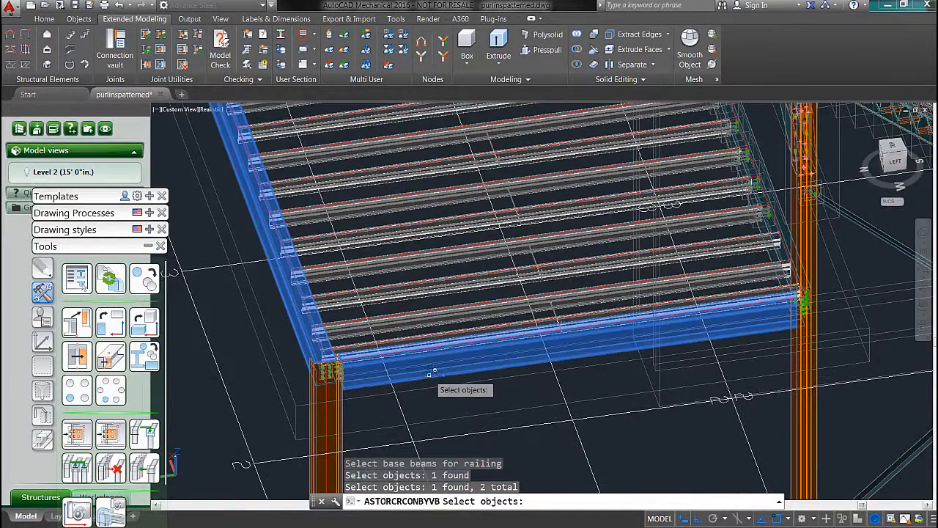
pyautogui.press('Return')
# Step: Try to place the mezzanine railing between the columns at the two ends of the edge beam run, without a nosing point
pyautogui.scroll(-4, 557, 205)
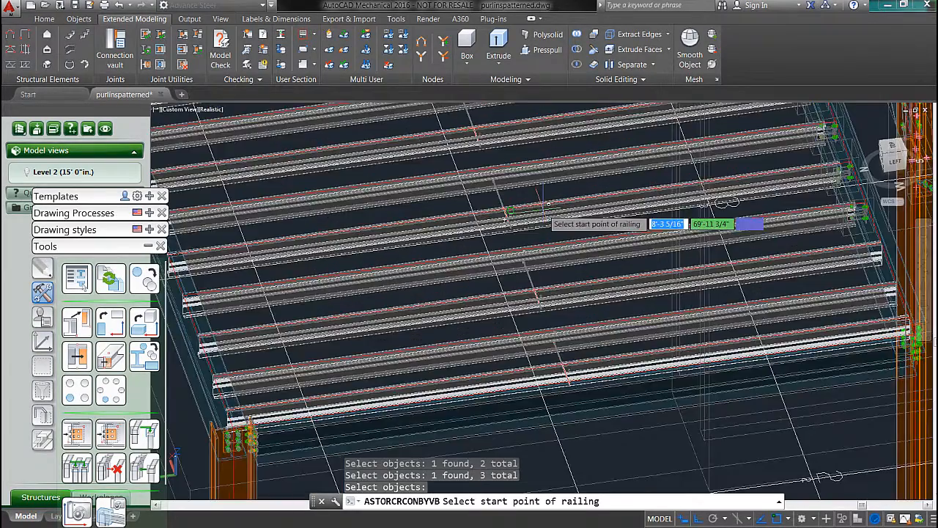
pyautogui.moveTo(561, 181); pyautogui.dragTo(507, 397, button='middle')
pyautogui.scroll(9, 514, 142)
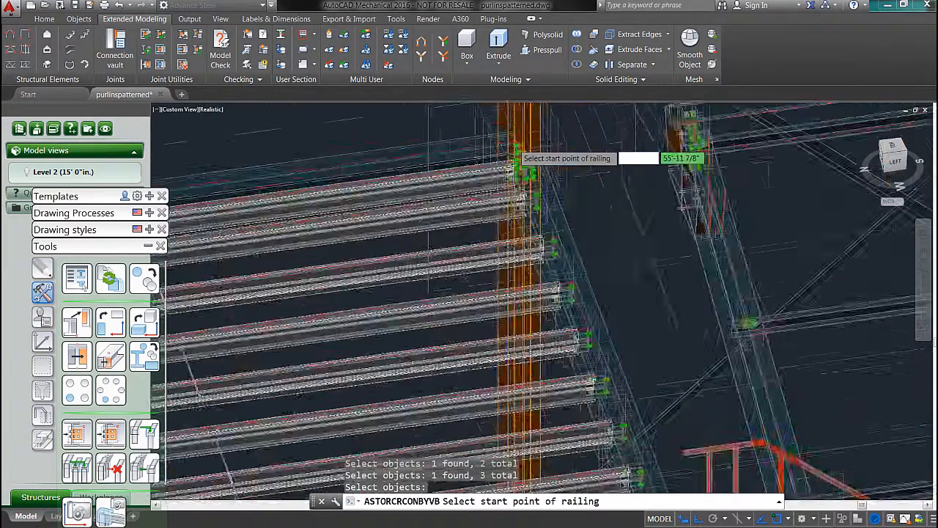
pyautogui.keyDown('shift'); pyautogui.moveTo(555, 209); pyautogui.dragTo(461, 242, button='middle'); pyautogui.keyUp('shift')
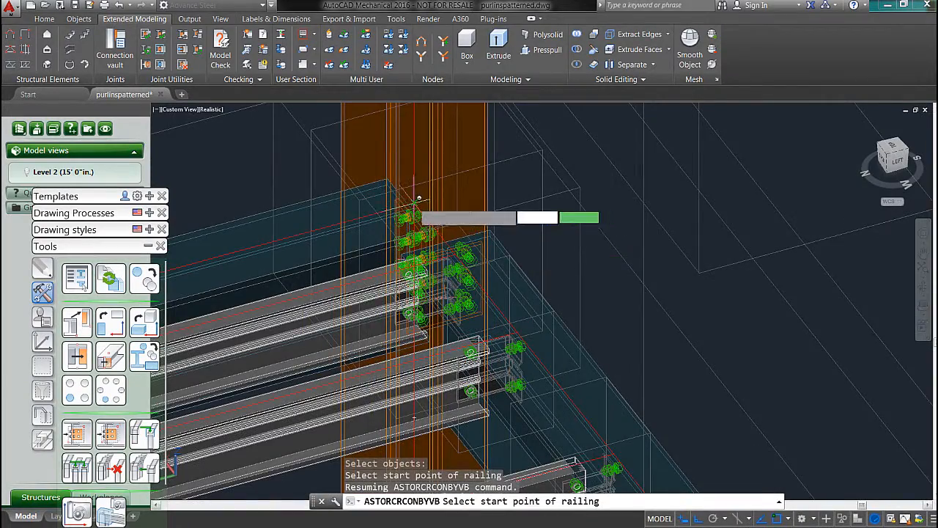
pyautogui.click(419, 198)
pyautogui.scroll(-6, 513, 286)
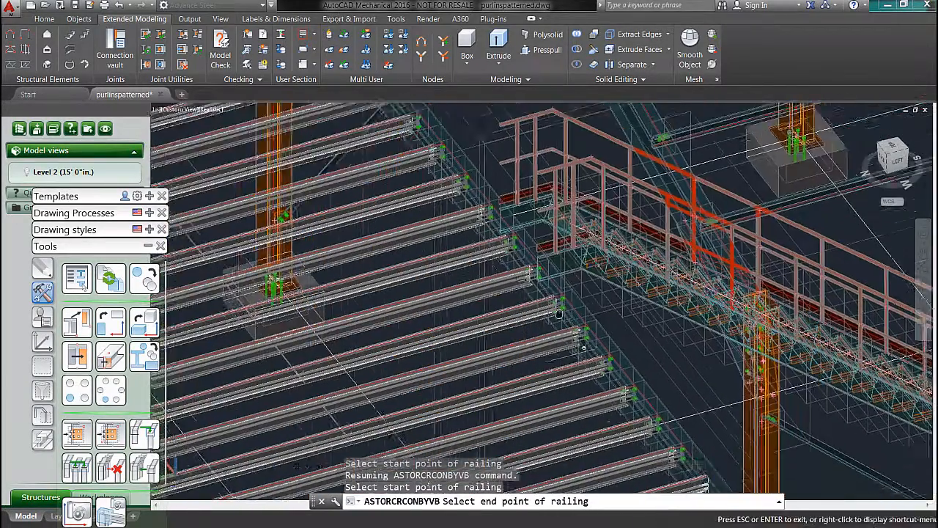
pyautogui.scroll(8, 558, 313)
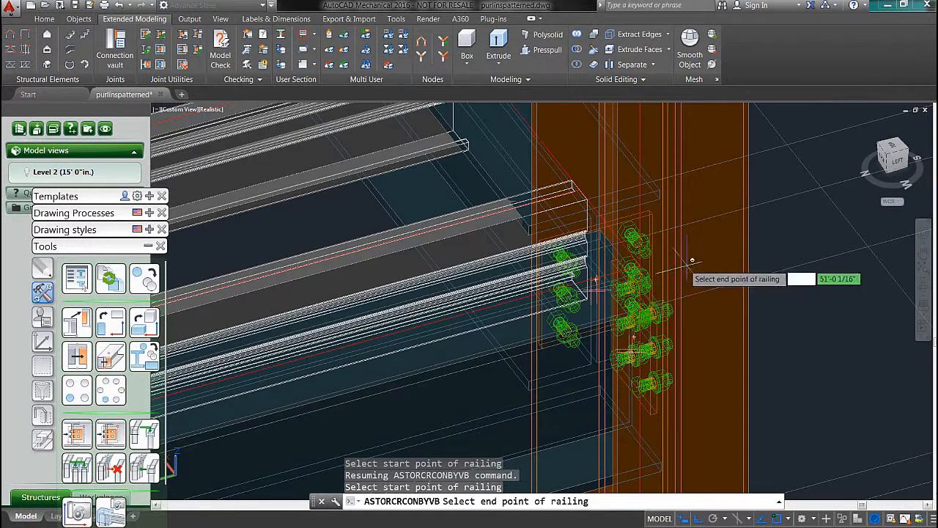
pyautogui.click(645, 262)
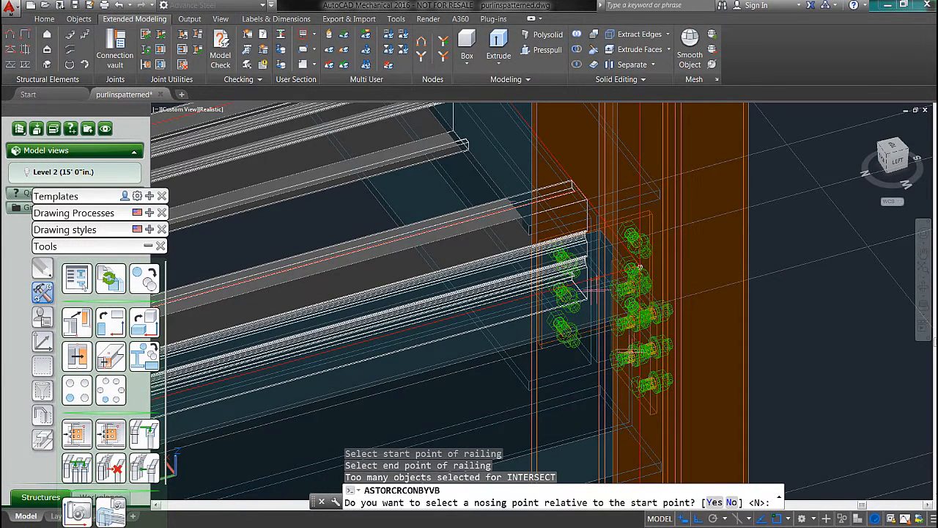
pyautogui.press('Return')
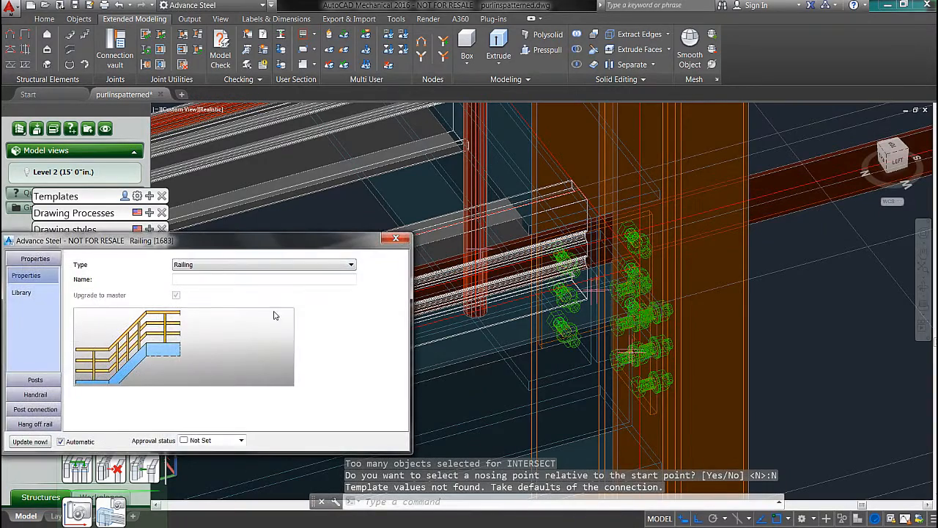
# Step: Inspect the new mezzanine railing, close its properties and undo its creation
pyautogui.moveTo(329, 242); pyautogui.dragTo(258, 233)
pyautogui.scroll(-5, 820, 338)
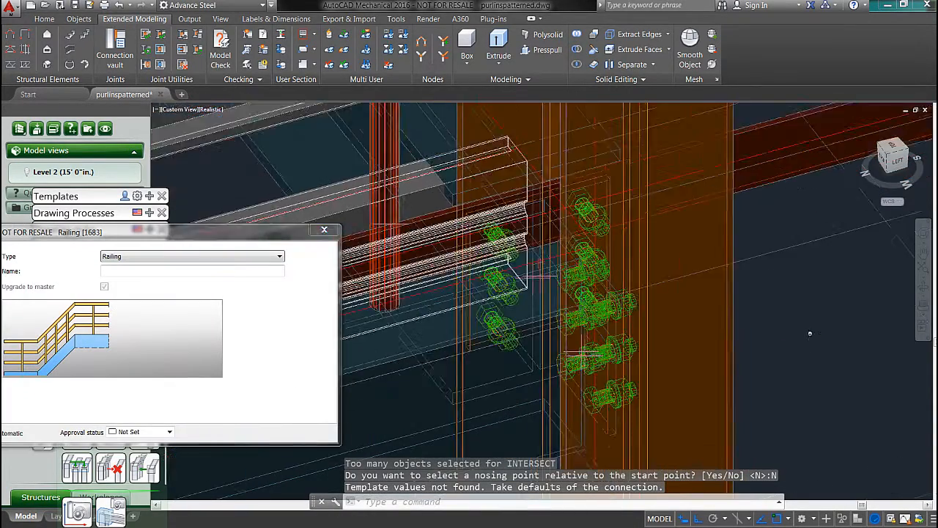
pyautogui.keyDown('shift'); pyautogui.moveTo(819, 339); pyautogui.dragTo(835, 294, button='middle'); pyautogui.keyUp('shift')
pyautogui.scroll(2, 813, 327)
pyautogui.scroll(-6, 815, 326)
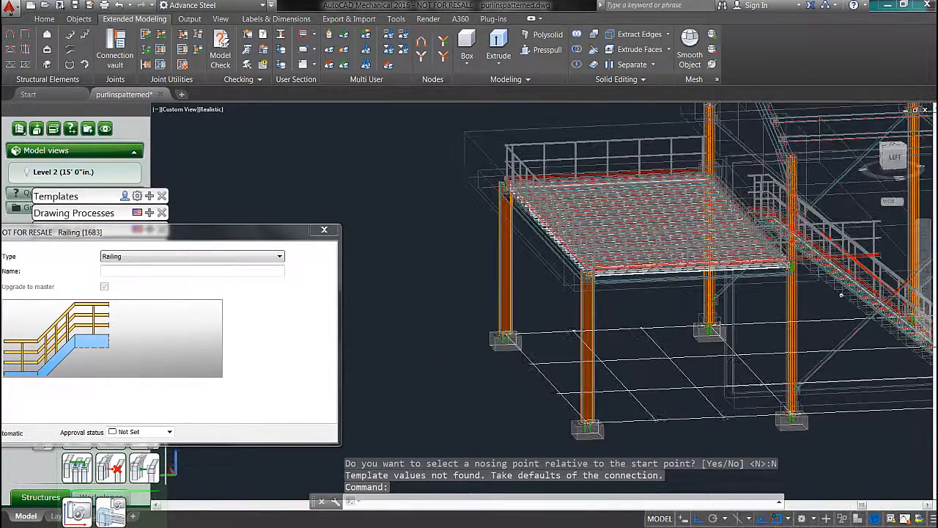
pyautogui.press('Escape')
pyautogui.hotkey('ctrl', 'z')
pyautogui.hotkey('ctrl', 'z')
pyautogui.hotkey('ctrl', 'z')
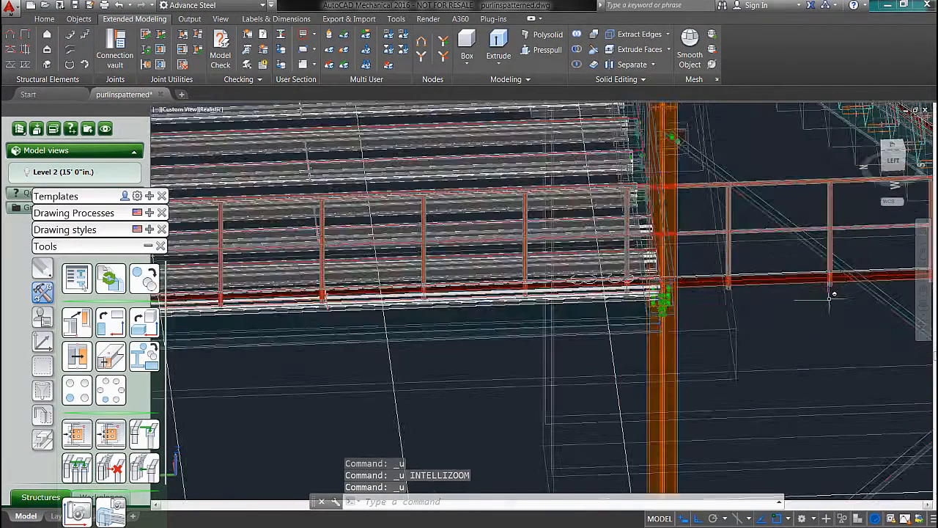
pyautogui.hotkey('ctrl', 'z')
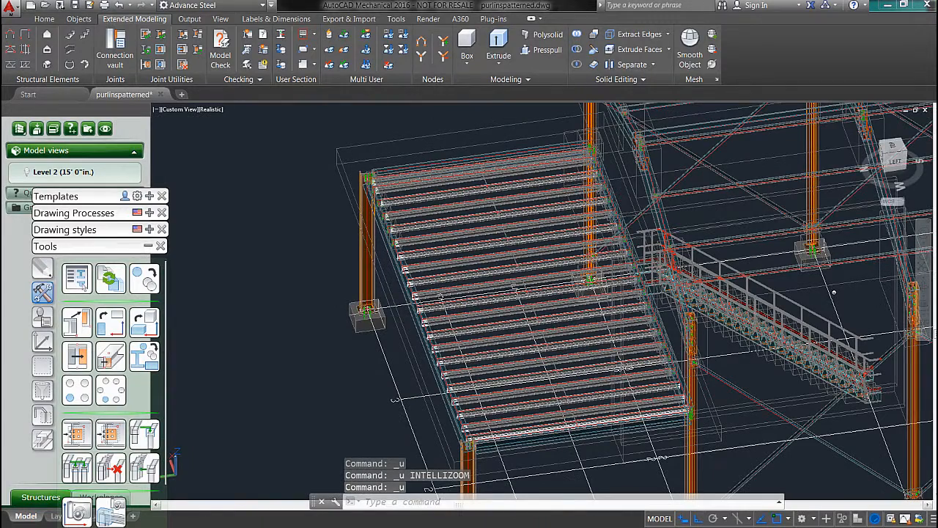
pyautogui.hotkey('ctrl', 'z')
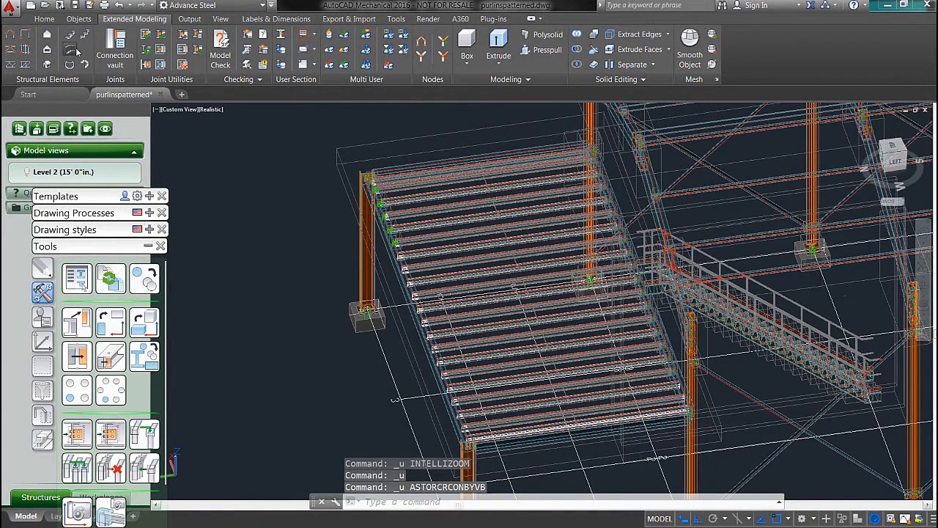
# Step: Restart the Railing command and select the three outer edge beams of the mezzanine as base beams
pyautogui.click(70, 49)
pyautogui.scroll(4, 615, 183)
pyautogui.moveTo(592, 178); pyautogui.dragTo(642, 262, button='middle')
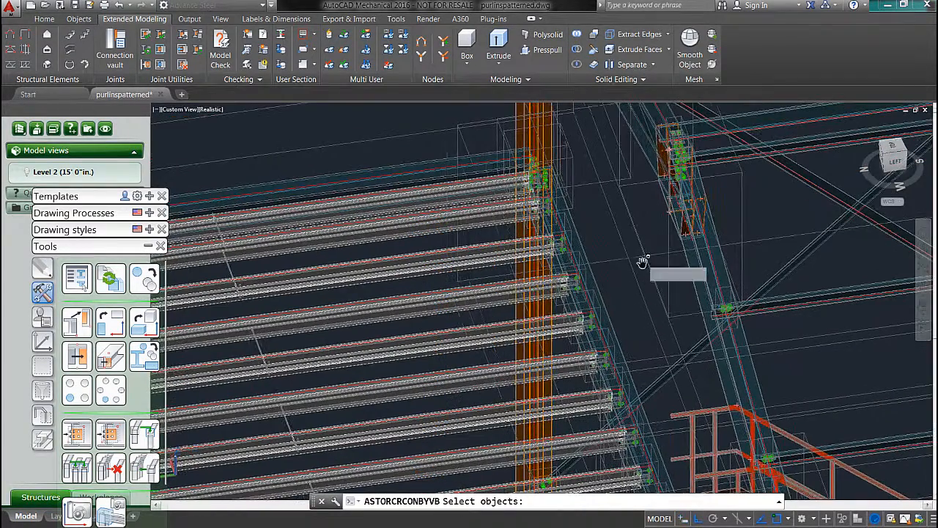
pyautogui.click(436, 183)
pyautogui.scroll(-4, 444, 227)
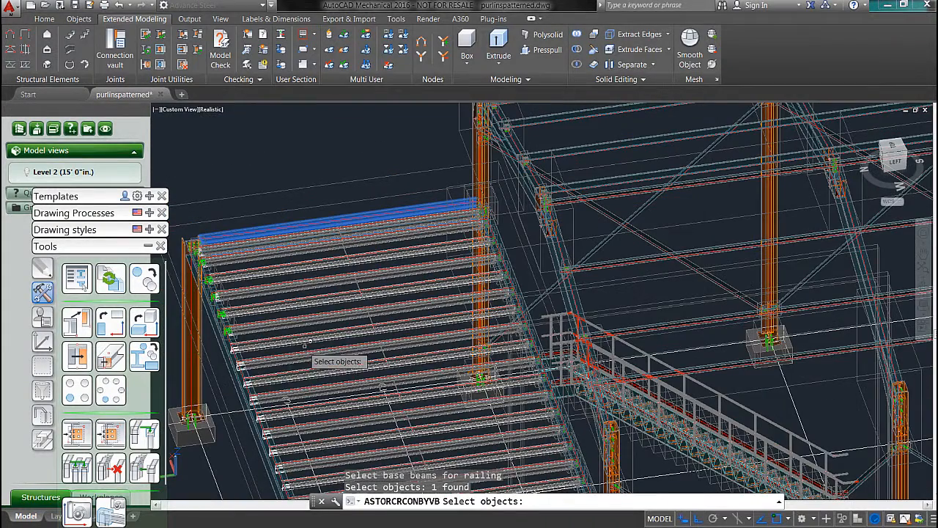
pyautogui.click(235, 357)
pyautogui.moveTo(389, 477); pyautogui.dragTo(379, 375, button='middle')
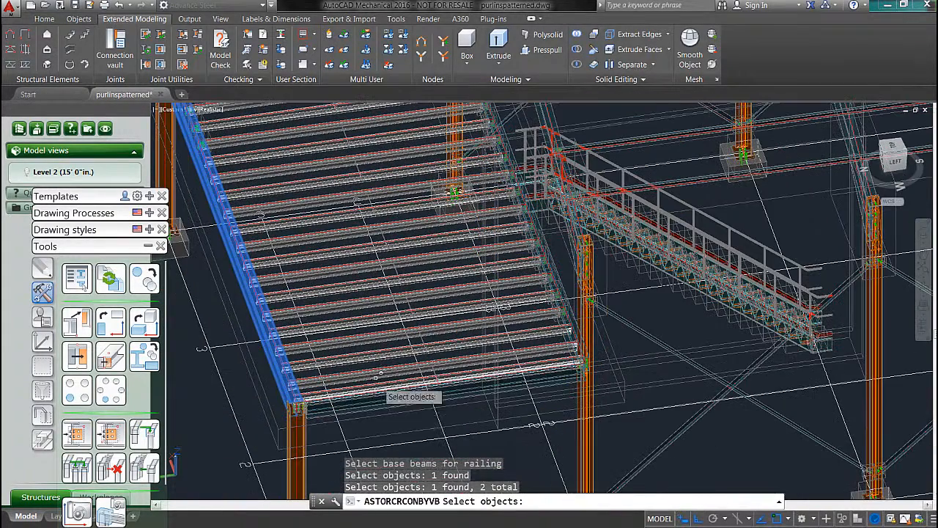
pyautogui.press('Return')
# Step: Set the railing's start point at the column end of the first selected edge beam
pyautogui.moveTo(385, 192); pyautogui.dragTo(452, 416, button='middle')
pyautogui.scroll(6, 519, 258)
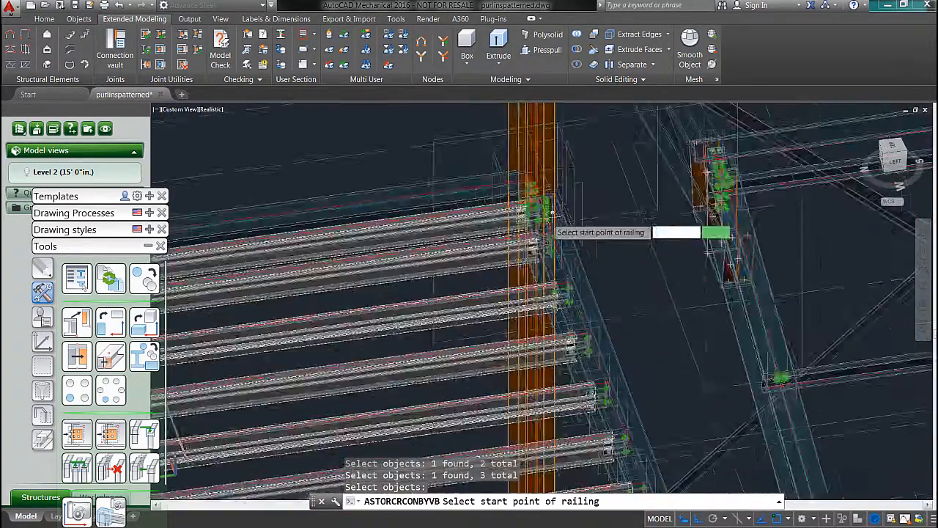
pyautogui.keyDown('shift'); pyautogui.moveTo(518, 258); pyautogui.dragTo(442, 116, button='middle'); pyautogui.keyUp('shift')
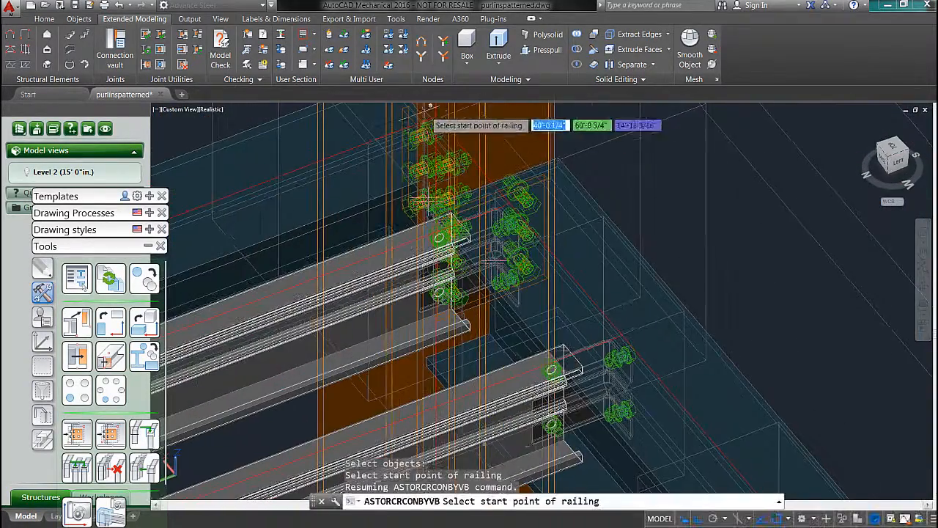
pyautogui.click(440, 112)
pyautogui.scroll(-8, 451, 176)
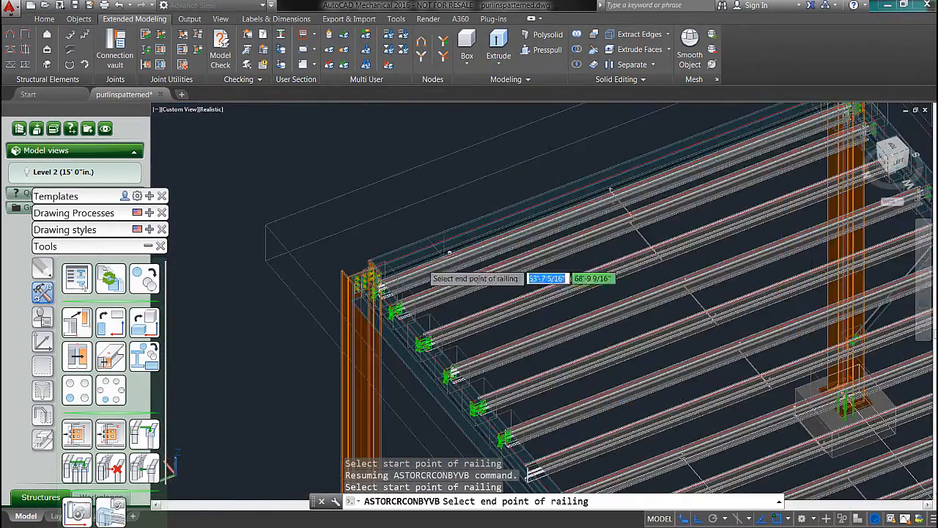
# Step: Set the railing's end point at the column end of the last edge beam and create it without a nosing point
pyautogui.scroll(8, 375, 293)
pyautogui.scroll(-9, 480, 290)
pyautogui.moveTo(635, 330); pyautogui.dragTo(196, 166, button='middle')
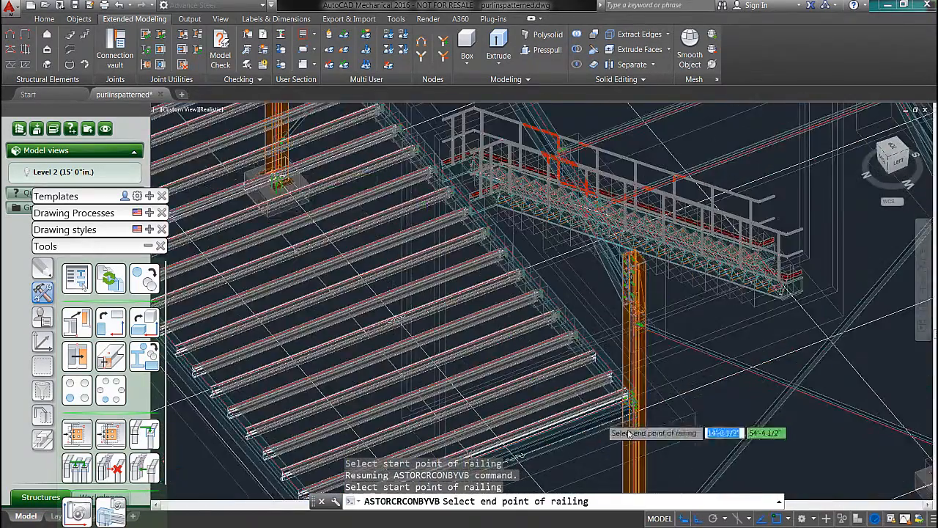
pyautogui.scroll(9, 619, 399)
pyautogui.keyDown('shift'); pyautogui.moveTo(706, 356); pyautogui.dragTo(668, 370, button='middle'); pyautogui.keyUp('shift')
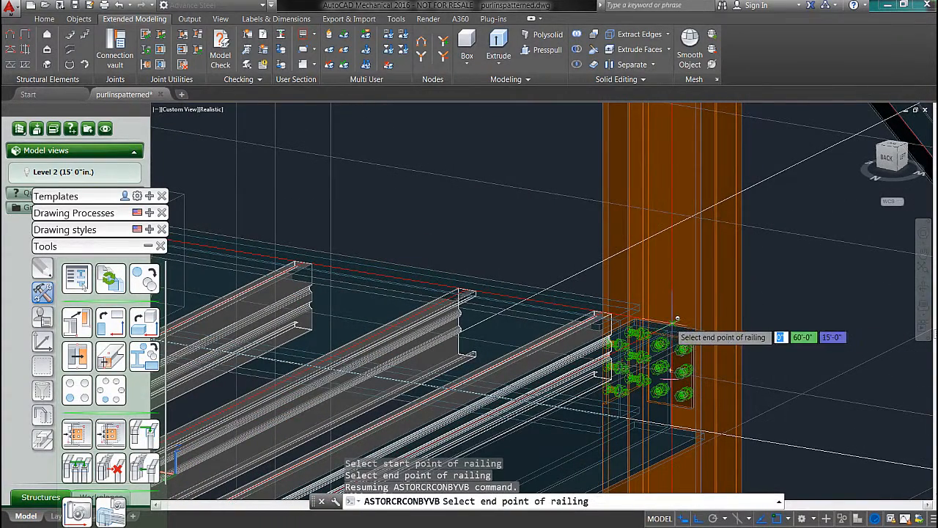
pyautogui.click(673, 320)
pyautogui.click(697, 364)
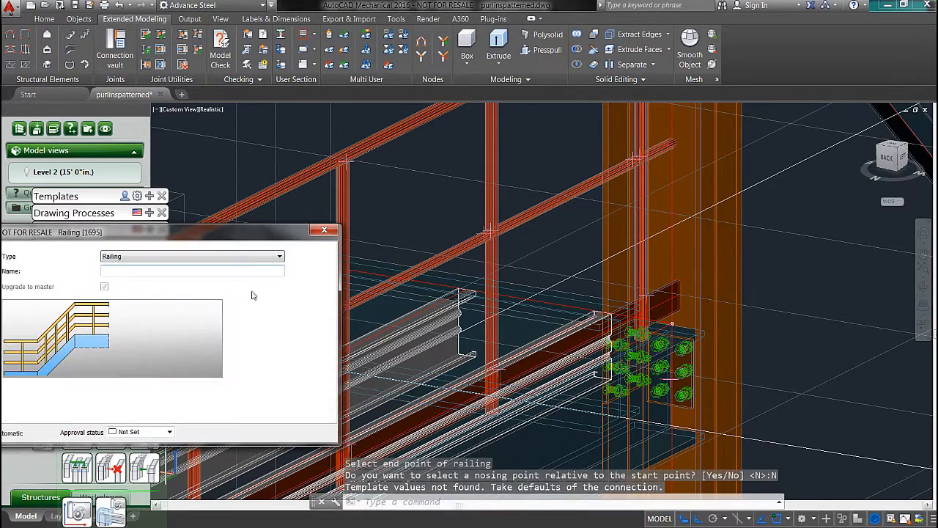
# Step: Examine the mezzanine railing and its post connection settings, then close the railing's properties
pyautogui.scroll(-8, 335, 137)
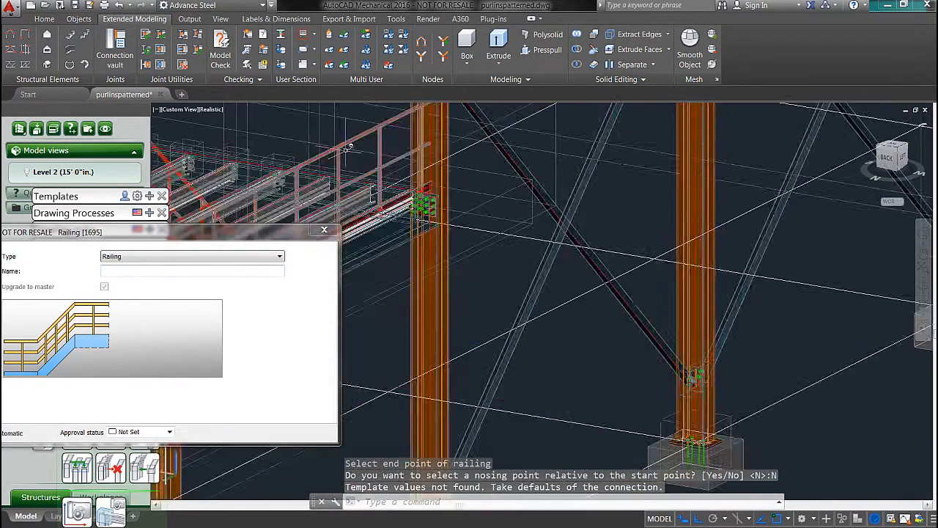
pyautogui.keyDown('shift'); pyautogui.moveTo(374, 166); pyautogui.dragTo(307, 180, button='middle'); pyautogui.keyUp('shift')
pyautogui.moveTo(242, 181); pyautogui.dragTo(527, 189, button='middle')
pyautogui.moveTo(124, 231)
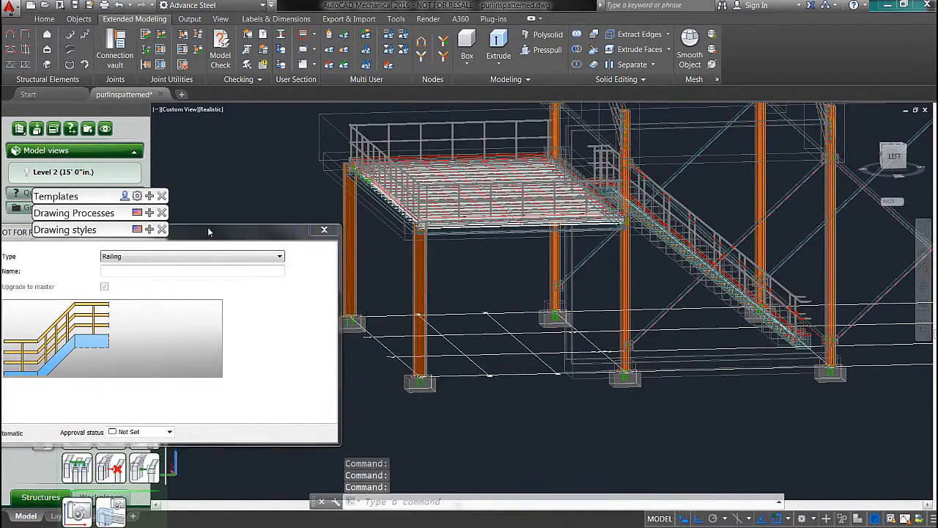
pyautogui.moveTo(209, 232); pyautogui.dragTo(360, 228)
pyautogui.click(296, 265)
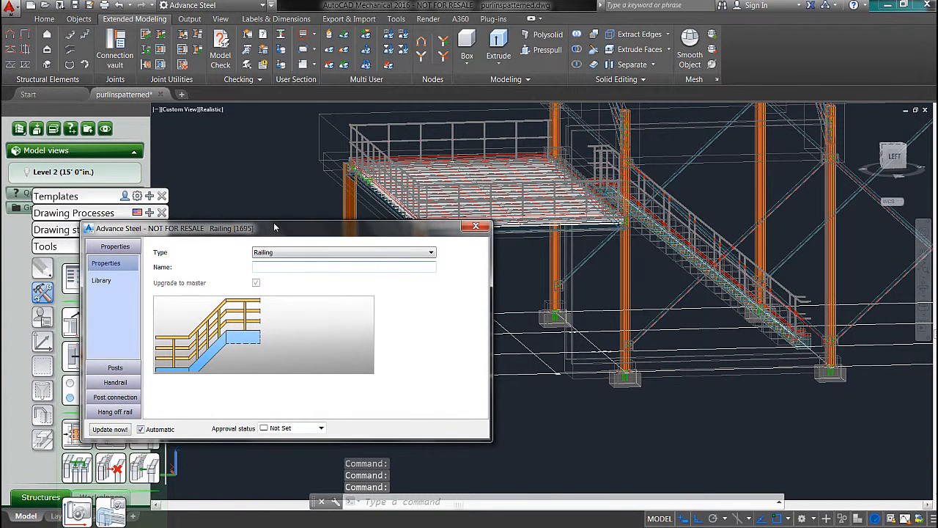
pyautogui.moveTo(274, 228); pyautogui.dragTo(299, 210)
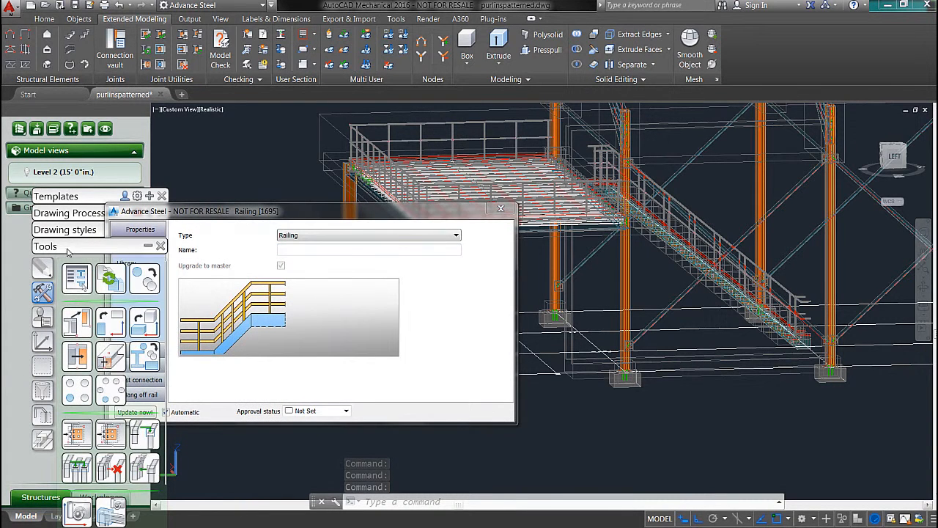
pyautogui.moveTo(216, 217); pyautogui.dragTo(211, 212)
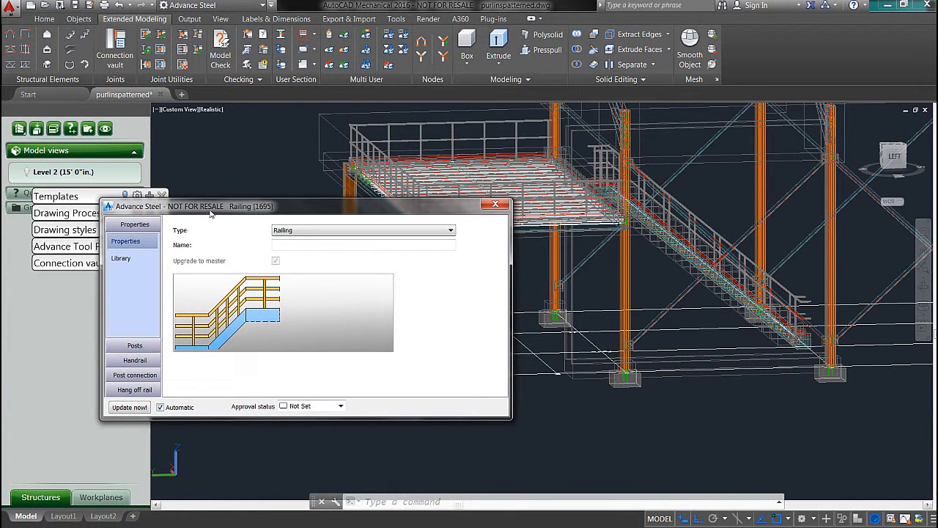
pyautogui.click(138, 374)
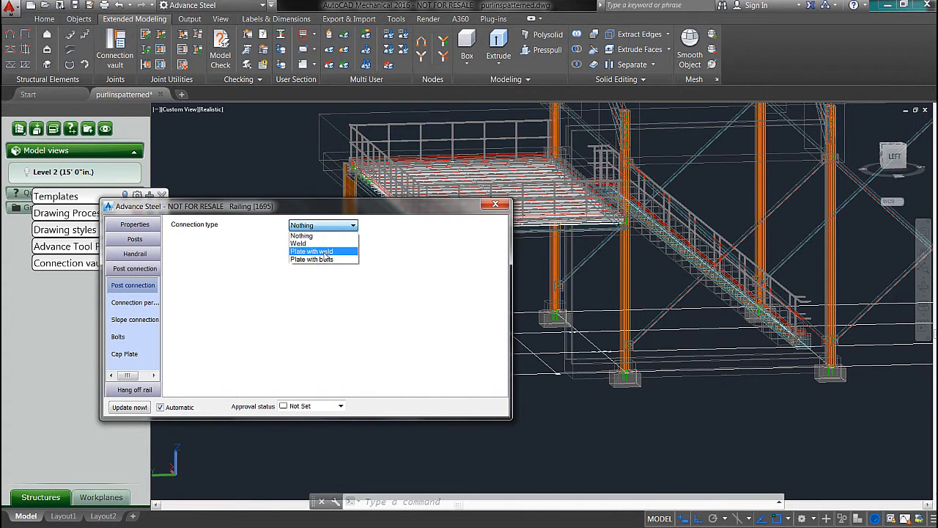
pyautogui.click(495, 205)
pyautogui.keyDown('shift'); pyautogui.moveTo(530, 290); pyautogui.dragTo(448, 285, button='middle'); pyautogui.keyUp('shift')
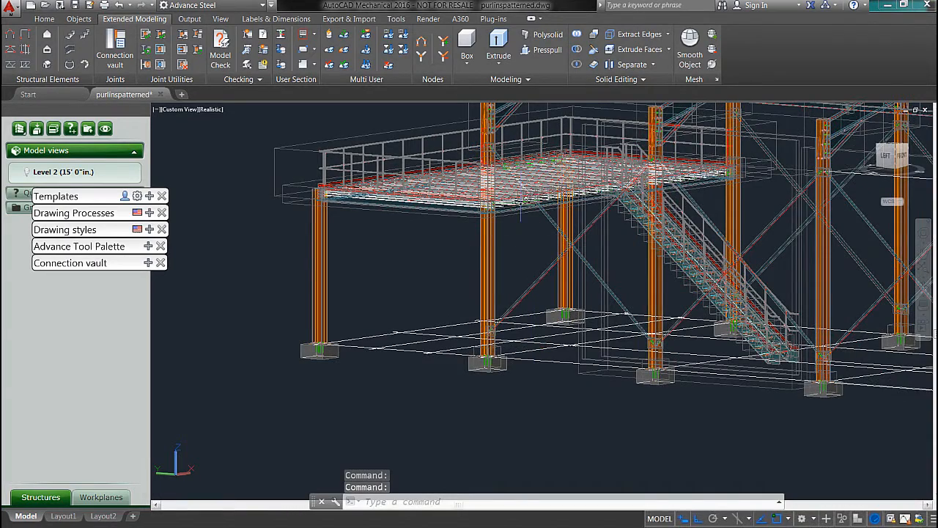
pyautogui.keyDown('shift'); pyautogui.moveTo(589, 196); pyautogui.dragTo(490, 225, button='middle'); pyautogui.keyUp('shift')
pyautogui.scroll(2, 703, 202)
pyautogui.moveTo(704, 203); pyautogui.dragTo(495, 269, button='middle')
pyautogui.scroll(-4, 495, 235)
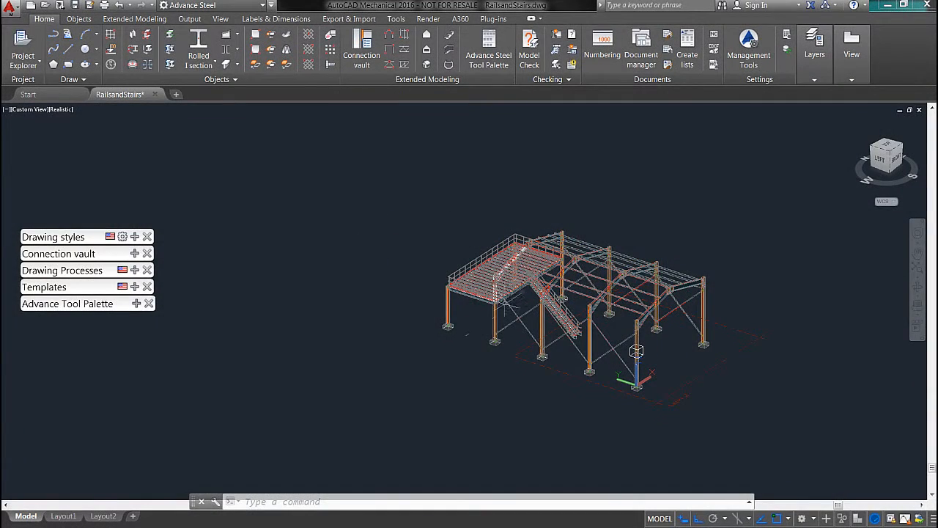
# Step: Number the model's parts with the post number method "SP No (for main part) = Assembly No", then review and close the numbering list
pyautogui.scroll(4, 506, 303)
pyautogui.moveTo(551, 318); pyautogui.dragTo(476, 299, button='middle')
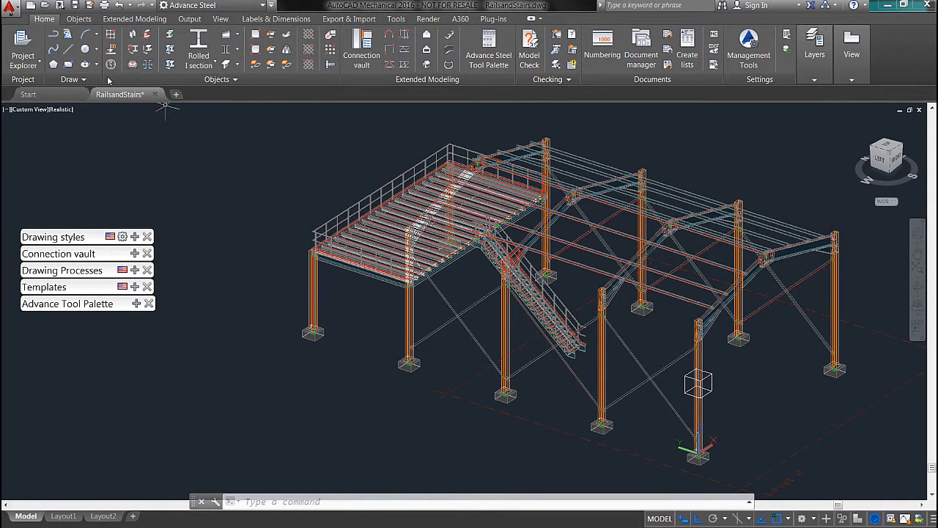
pyautogui.click(189, 20)
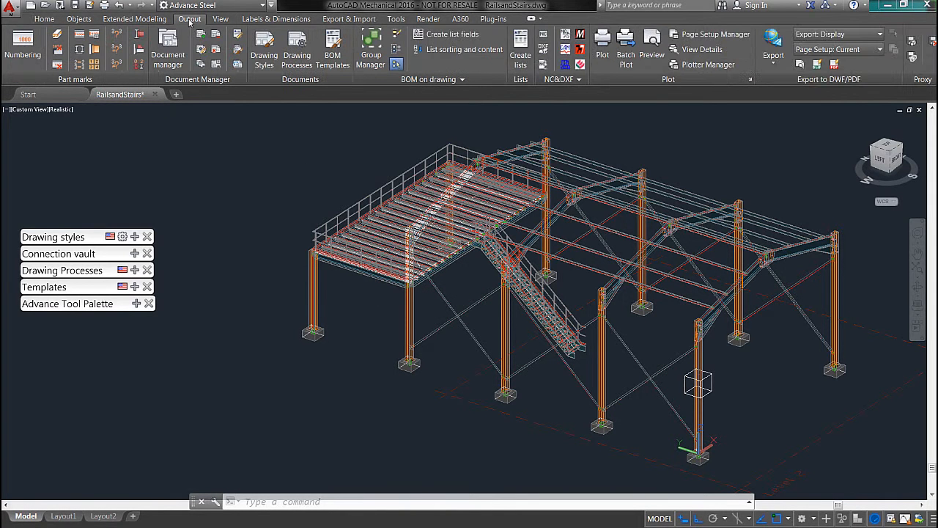
pyautogui.click(20, 47)
pyautogui.click(431, 123)
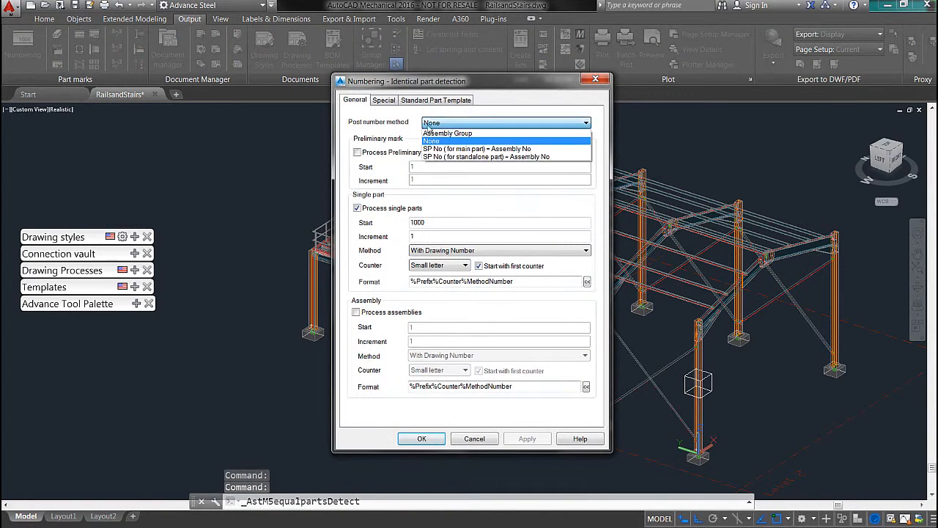
pyautogui.click(446, 146)
pyautogui.moveTo(429, 81); pyautogui.dragTo(367, 67)
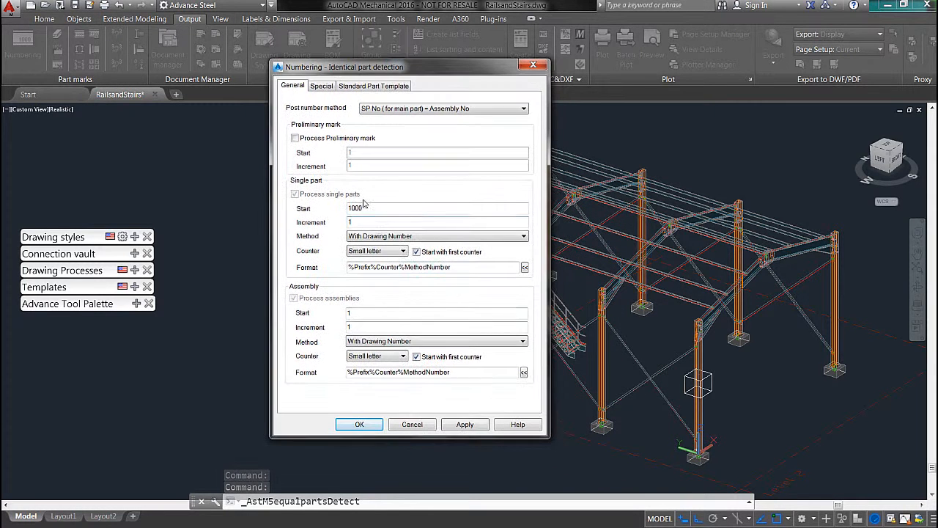
pyautogui.click(361, 427)
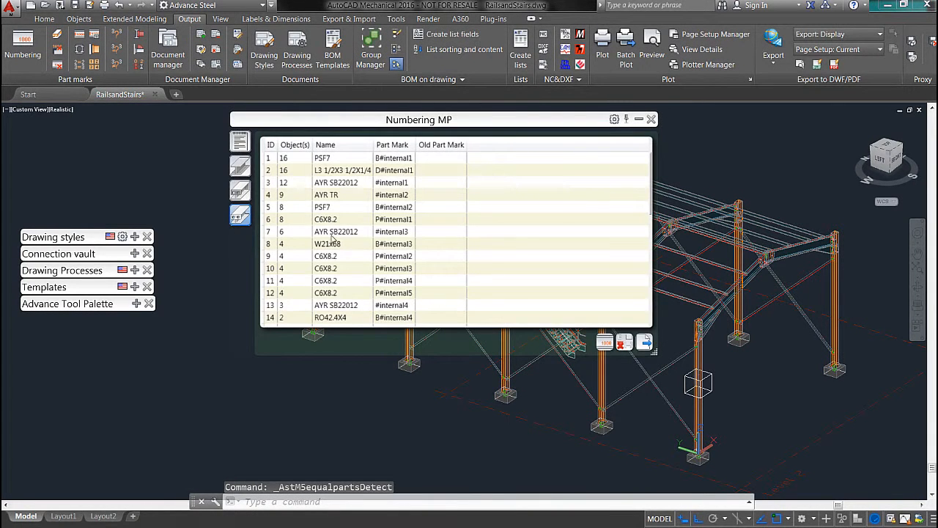
pyautogui.moveTo(652, 184); pyautogui.dragTo(639, 145)
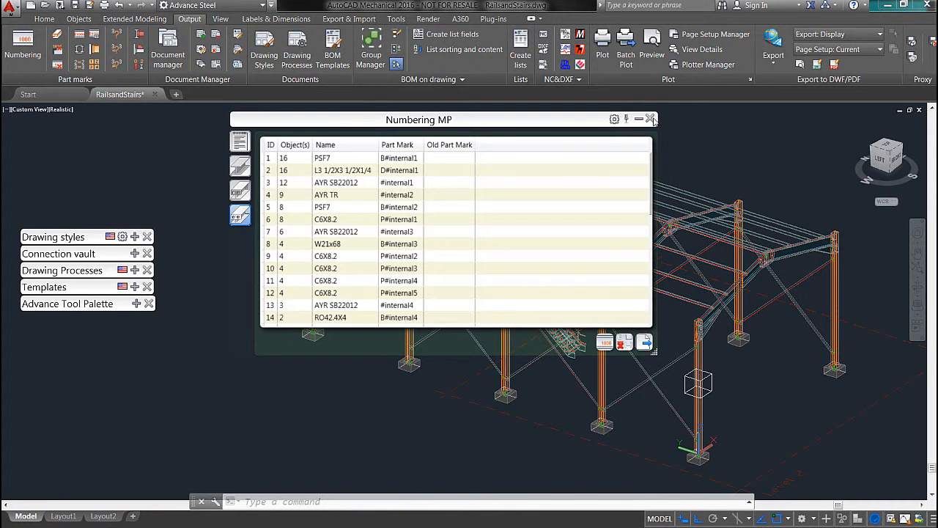
pyautogui.click(650, 119)
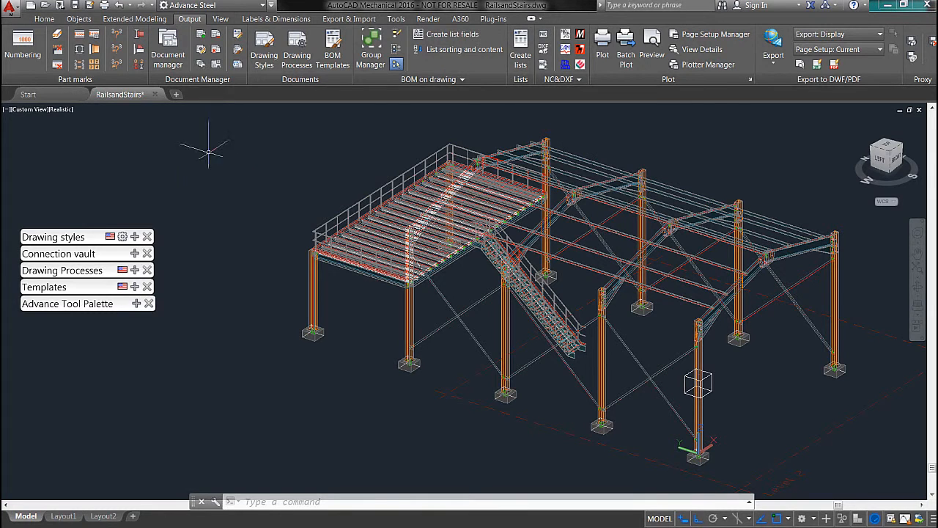
# Step: Start a single-part drawing with the three-view beam style (front, top, bottom) and accept its drawing type settings
pyautogui.moveTo(136, 242)
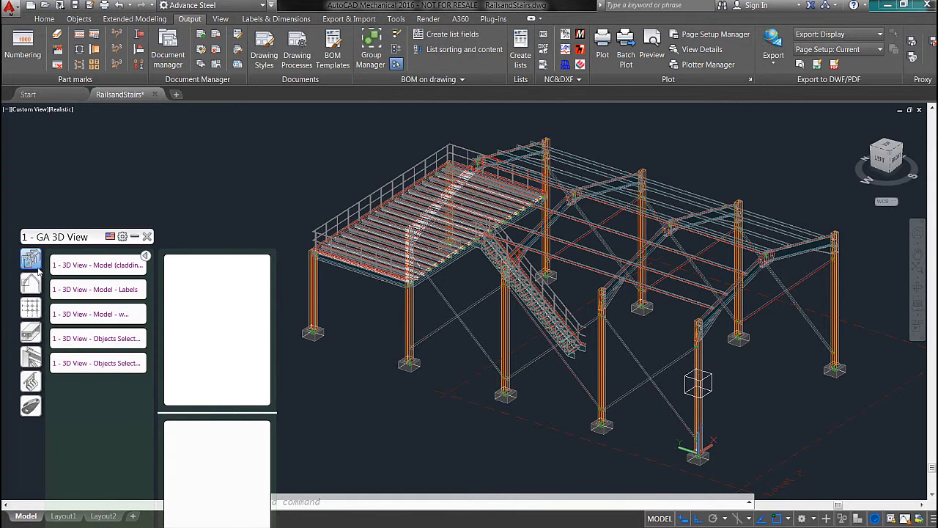
pyautogui.click(31, 332)
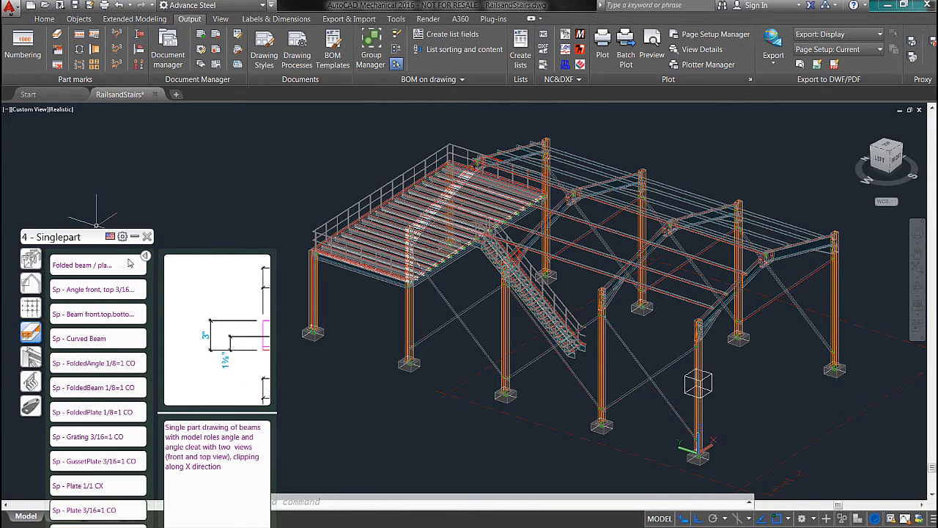
pyautogui.click(94, 314)
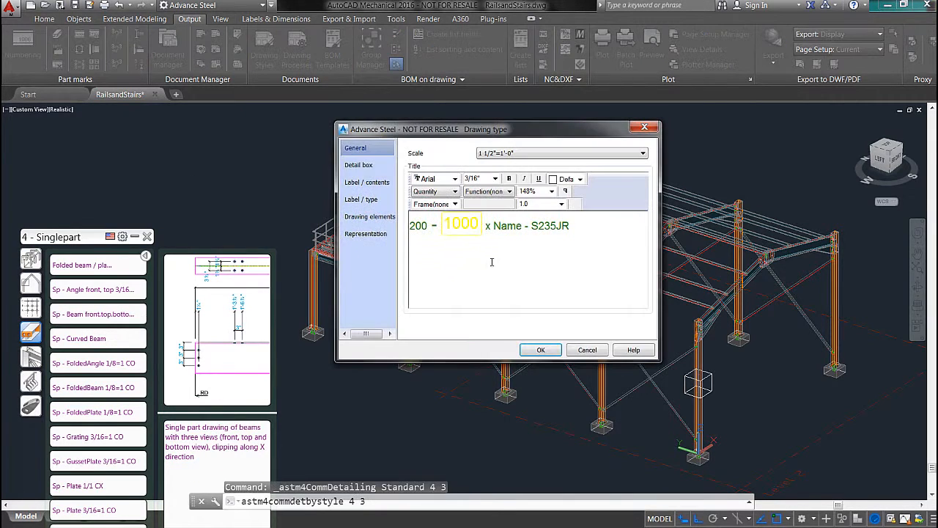
pyautogui.click(538, 350)
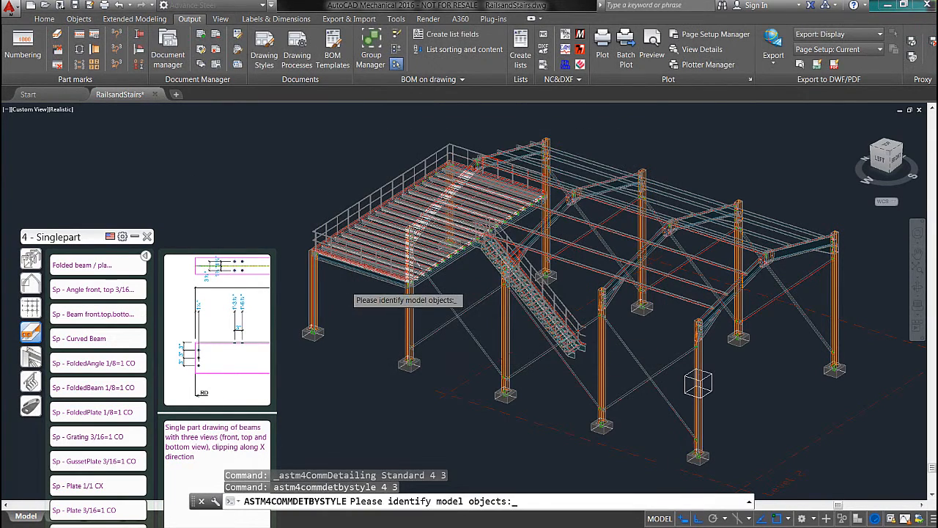
# Step: Select the mezzanine's outer corner column and create its detail drawing 1003 from the preselected prototype, then collapse and reposition the drawing styles palette
pyautogui.scroll(4, 319, 292)
pyautogui.moveTo(320, 292); pyautogui.dragTo(419, 300, button='middle')
pyautogui.click(381, 293)
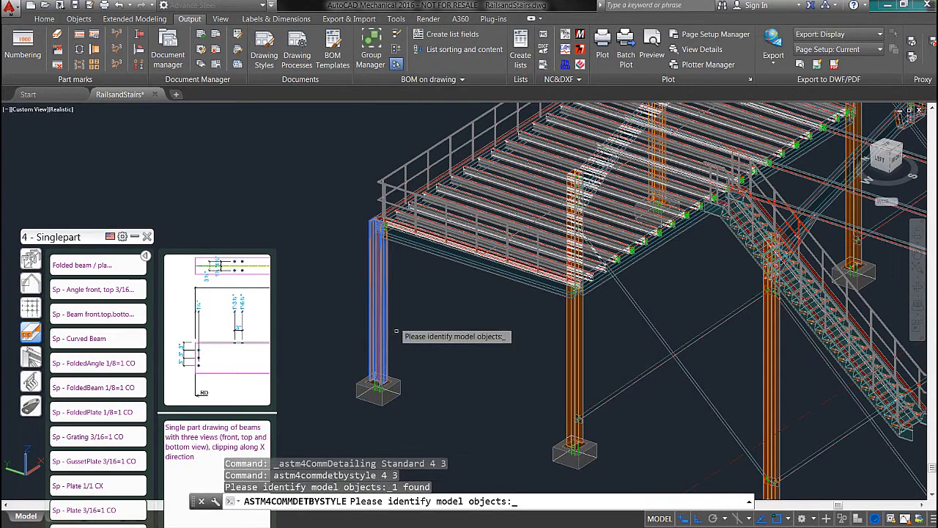
pyautogui.press('Return')
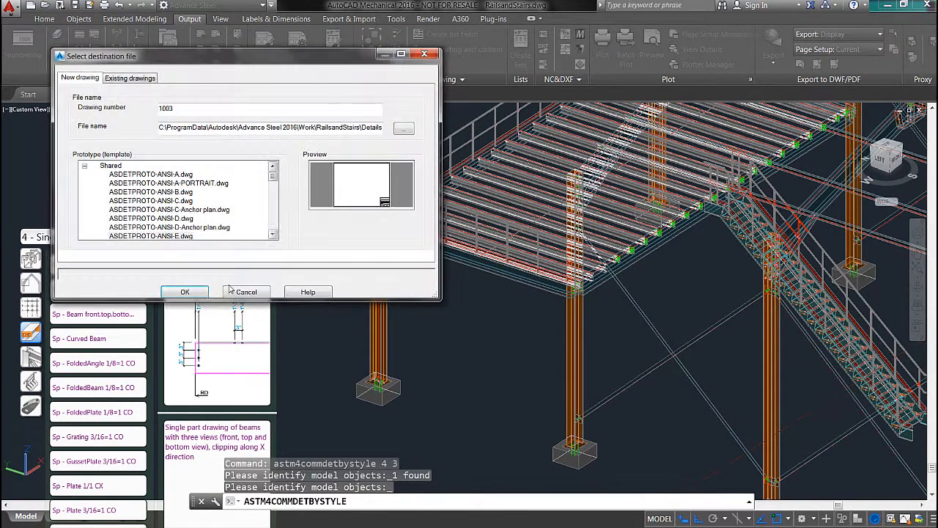
pyautogui.moveTo(299, 131); pyautogui.dragTo(483, 135)
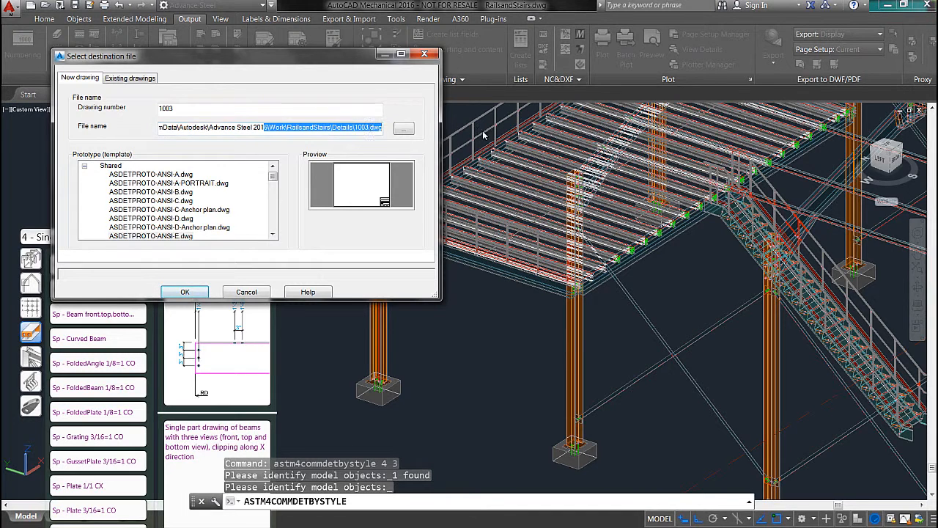
pyautogui.click(184, 291)
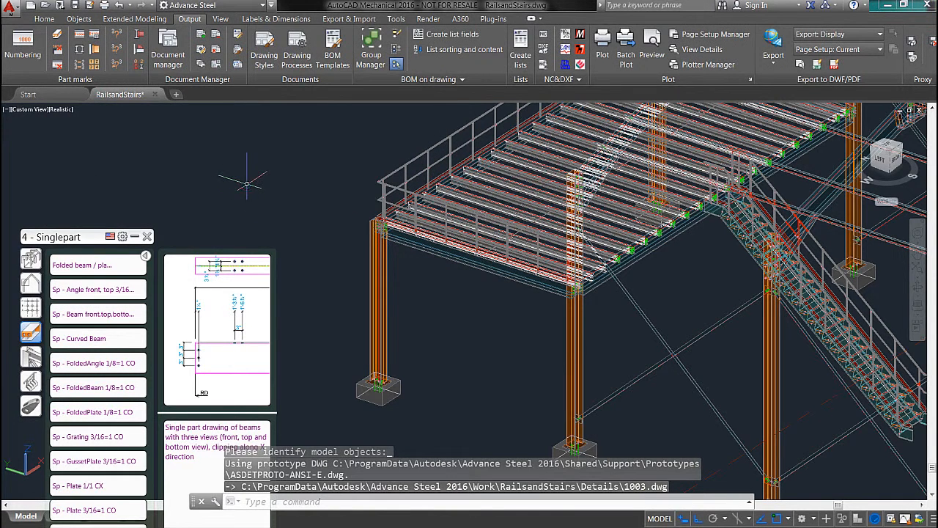
pyautogui.click(134, 237)
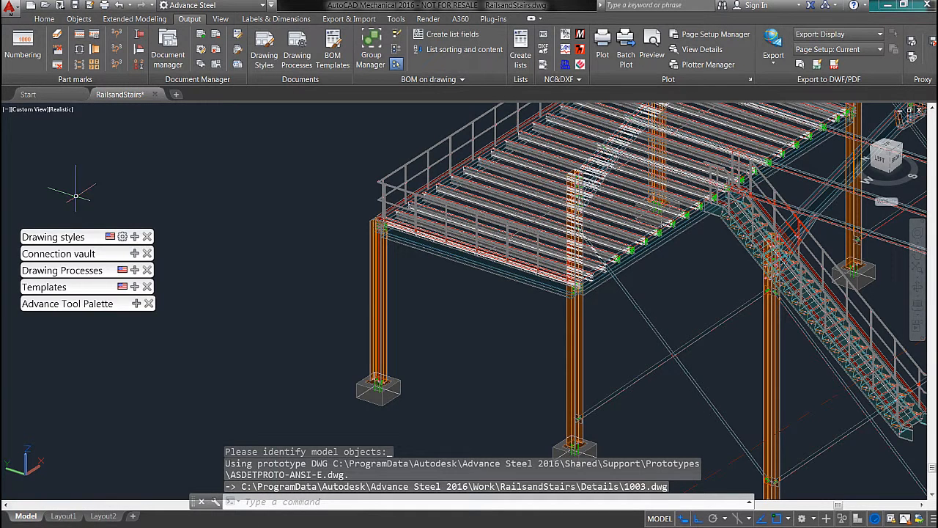
pyautogui.moveTo(66, 244); pyautogui.dragTo(76, 231)
# Step: Open the up-to-date detail drawing 1003.dwg from the Document Manager
pyautogui.click(274, 178)
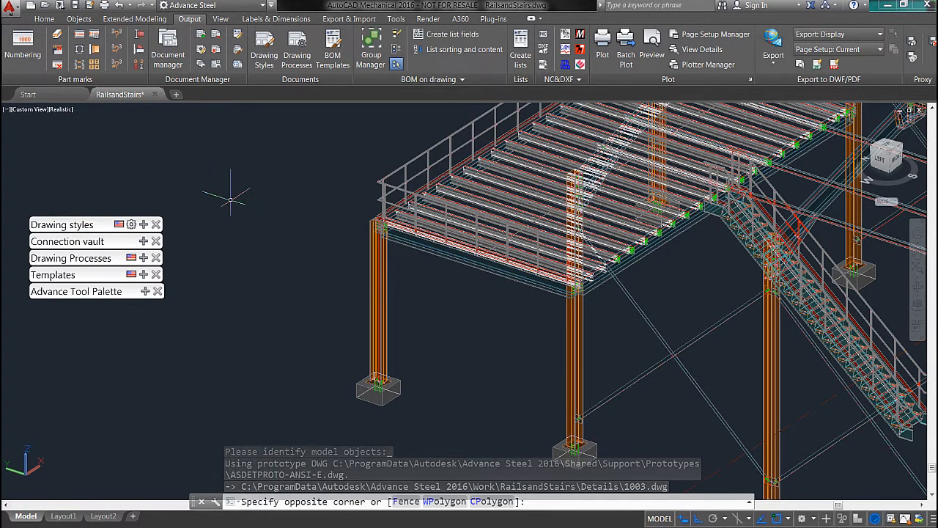
pyautogui.click(231, 200)
pyautogui.click(172, 48)
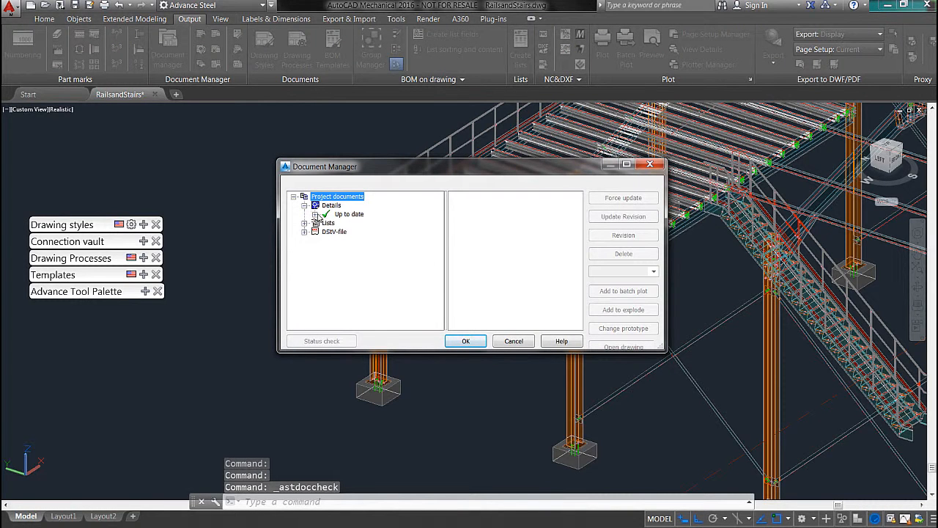
pyautogui.click(356, 224)
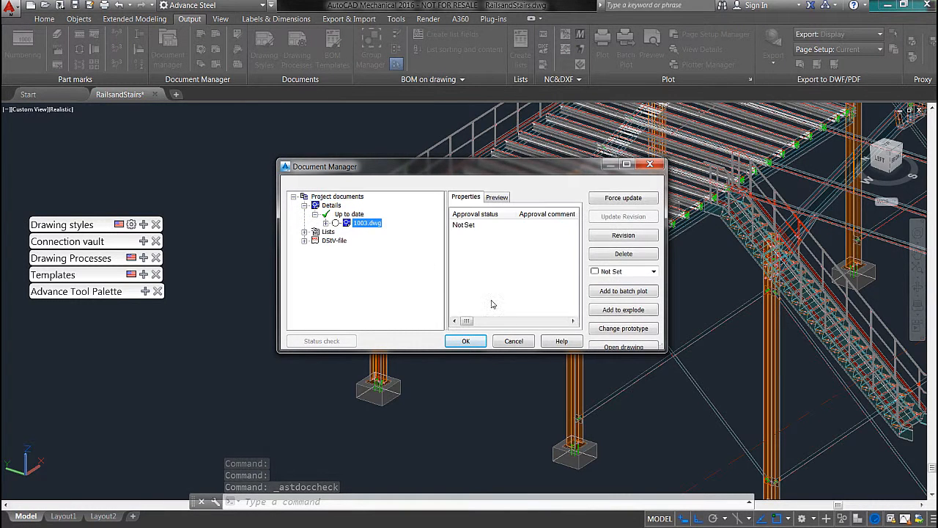
pyautogui.click(621, 347)
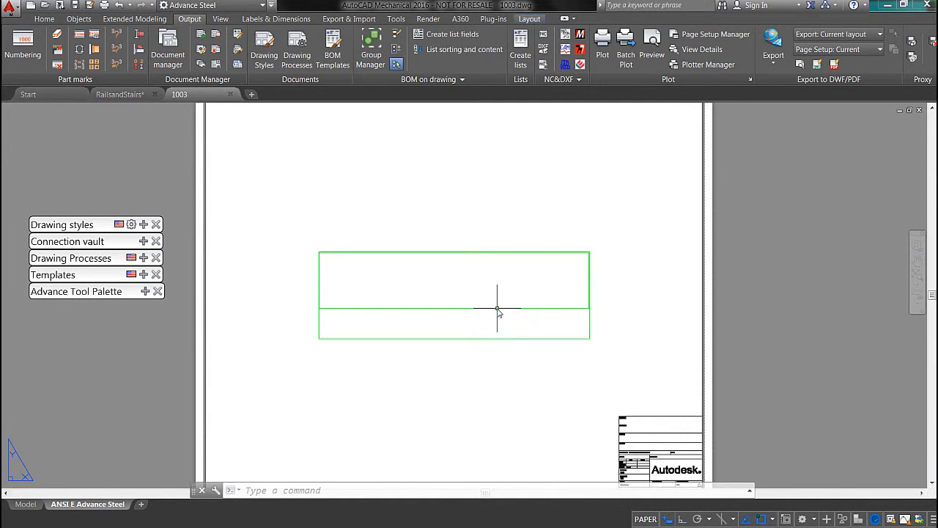
# Step: Examine the column detail's views, overall length dimension and part label in drawing 1003
pyautogui.click(528, 381)
pyautogui.click(471, 363)
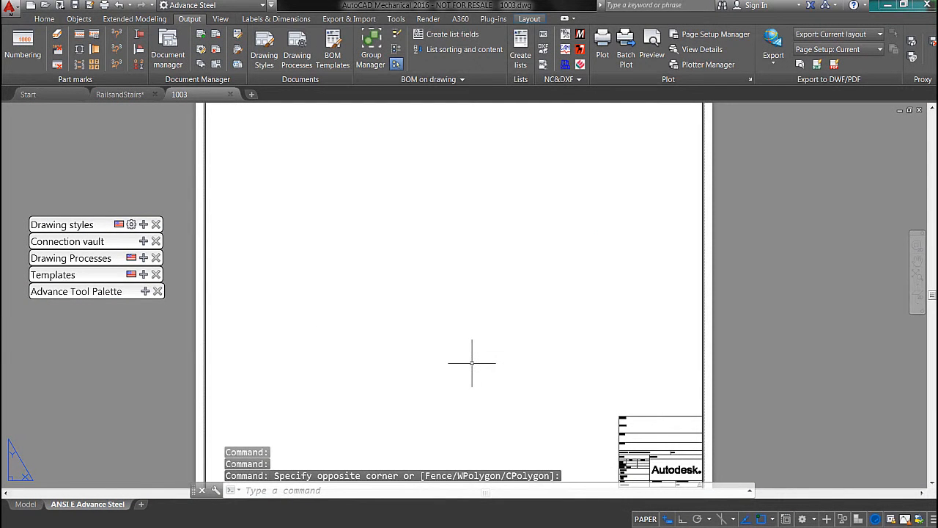
pyautogui.middleClick(547, 325)
pyautogui.middleClick(546, 325)
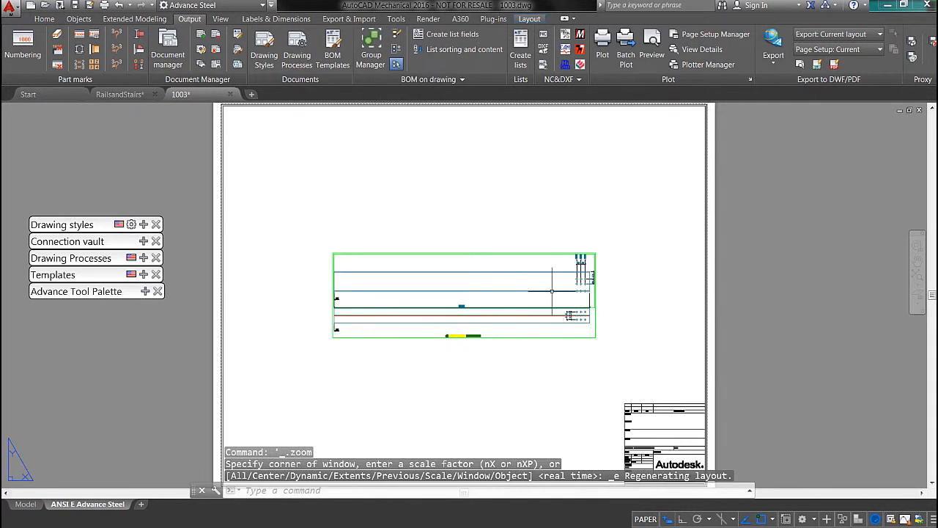
pyautogui.scroll(2, 568, 359)
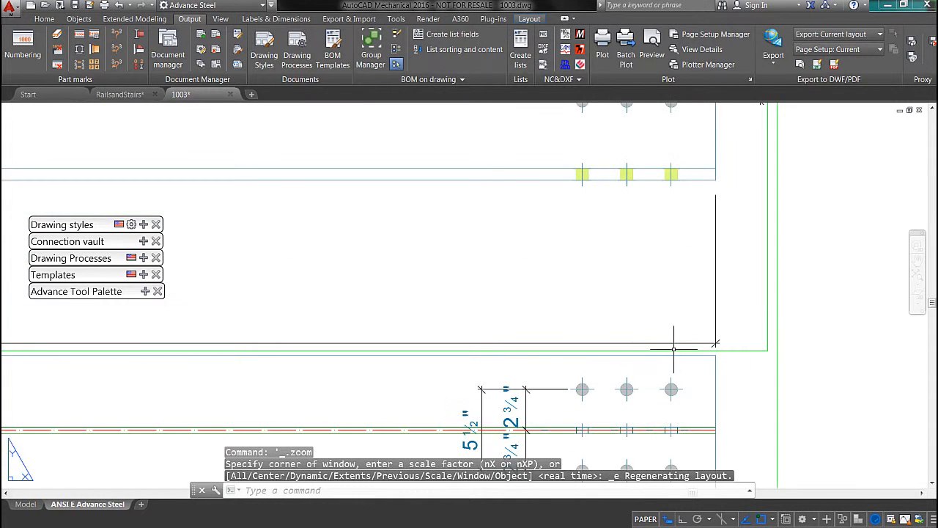
pyautogui.scroll(1, 611, 359)
pyautogui.scroll(-3, 611, 359)
pyautogui.scroll(-2, 686, 318)
pyautogui.scroll(4, 465, 303)
pyautogui.scroll(-2, 464, 307)
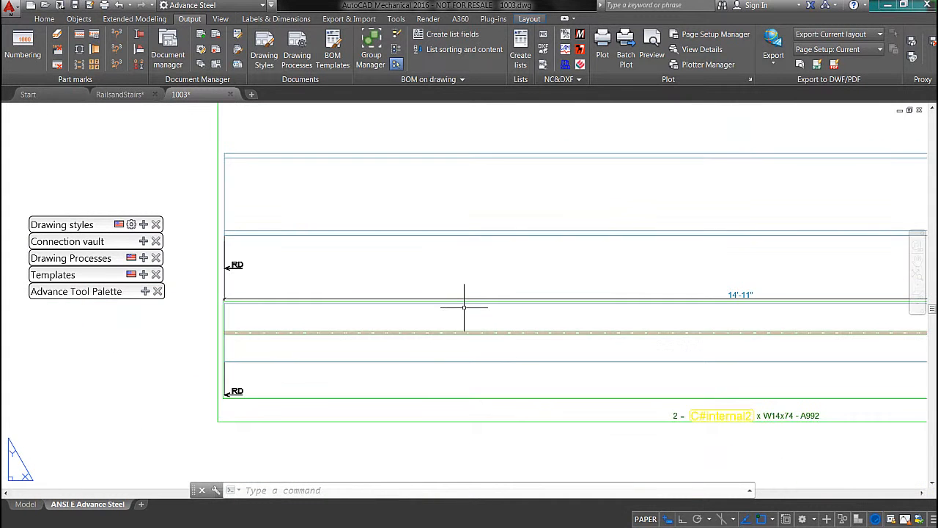
pyautogui.scroll(-2, 447, 330)
pyautogui.scroll(-2, 509, 335)
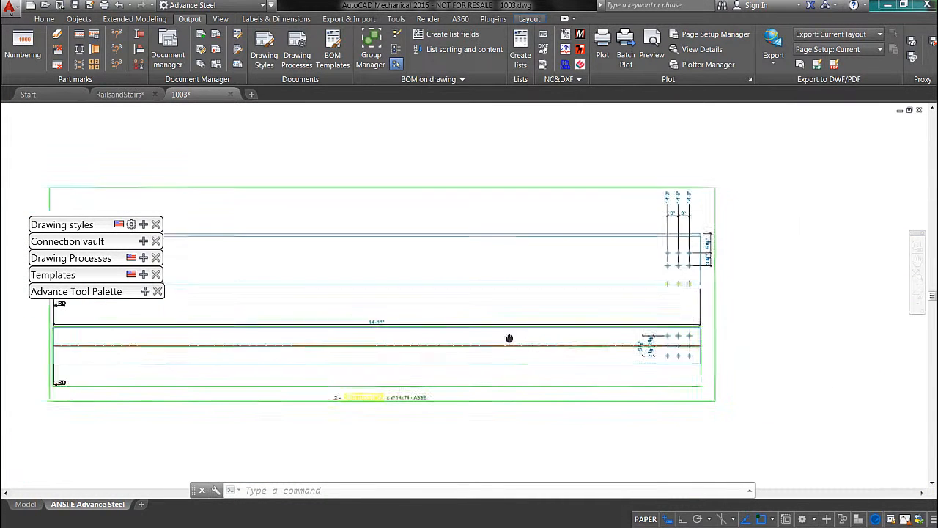
# Step: Examine the bolt hole dimensions at the column's end, then review the whole detail sheet again
pyautogui.scroll(3, 680, 245)
pyautogui.moveTo(705, 294); pyautogui.dragTo(660, 354, button='middle')
pyautogui.scroll(-5, 619, 366)
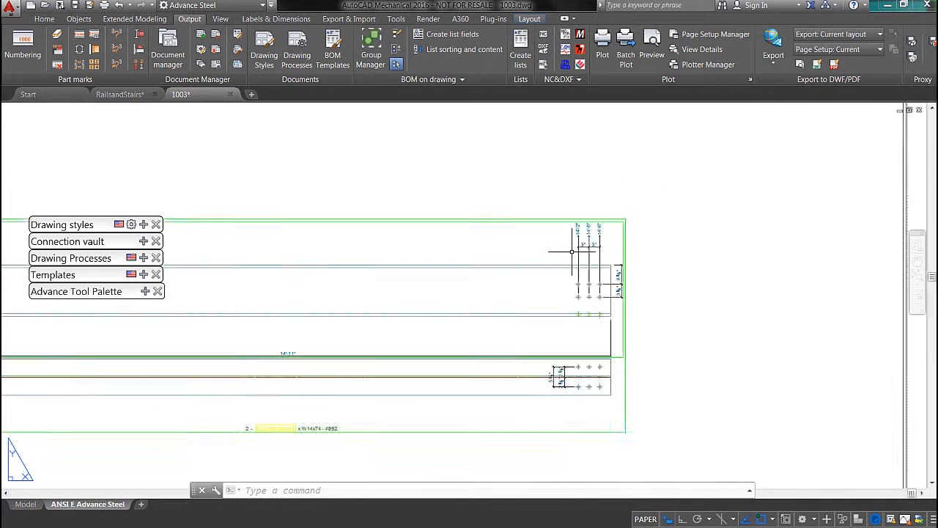
pyautogui.scroll(3, 632, 245)
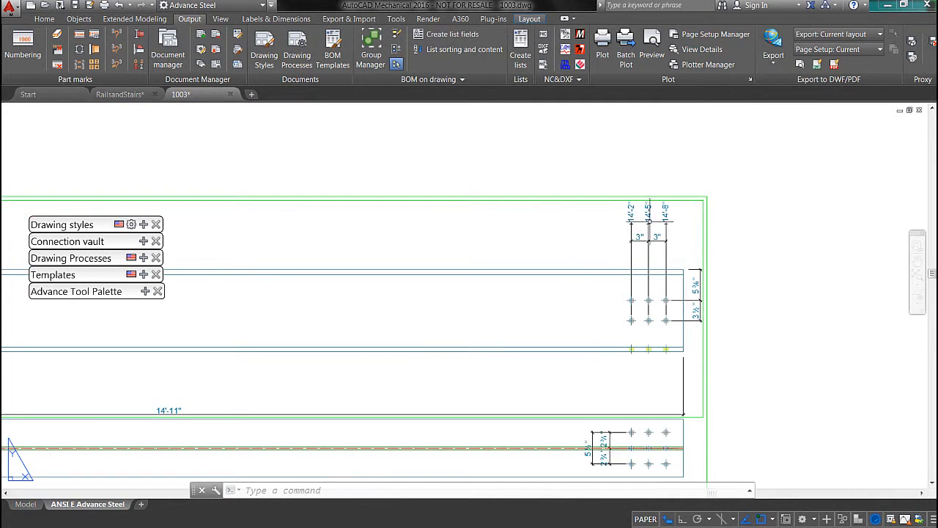
pyautogui.scroll(3, 650, 261)
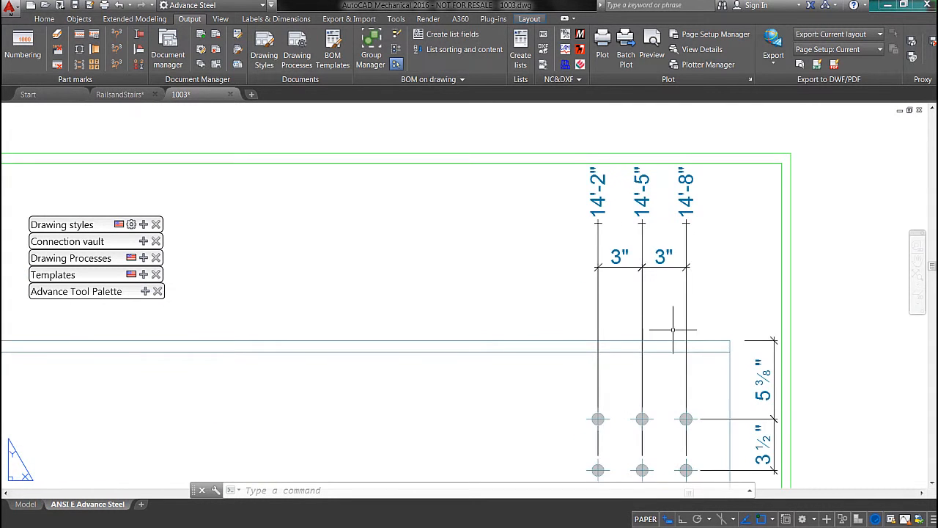
pyautogui.scroll(-5, 654, 223)
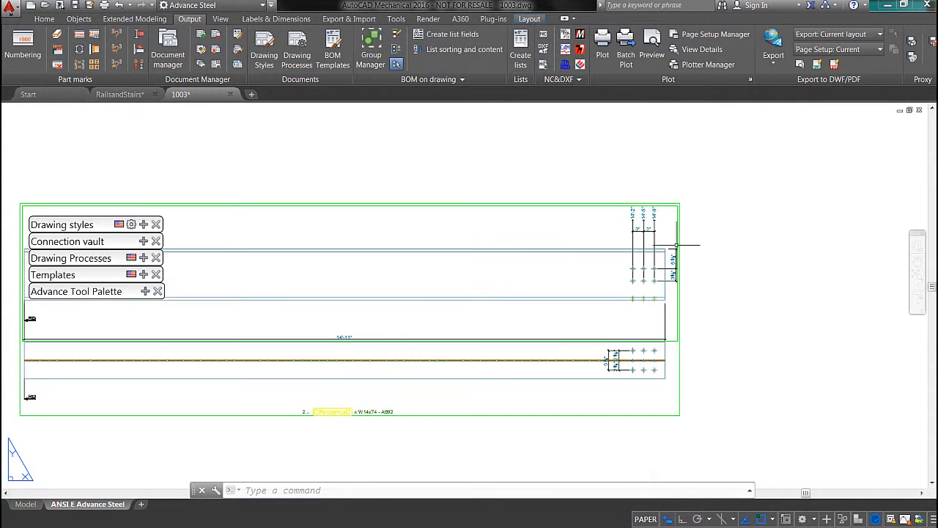
pyautogui.scroll(2, 662, 325)
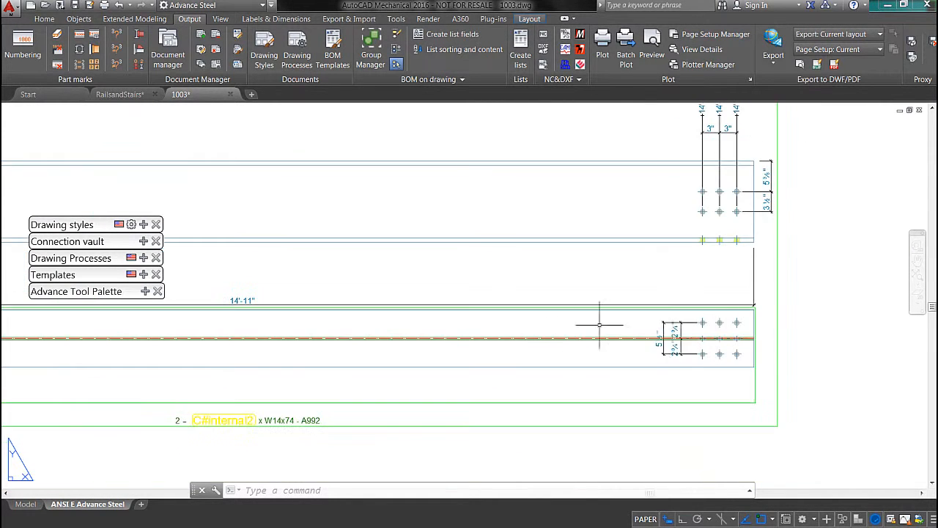
pyautogui.moveTo(599, 325); pyautogui.dragTo(762, 306, button='middle')
pyautogui.moveTo(651, 335); pyautogui.dragTo(809, 265, button='middle')
pyautogui.moveTo(530, 271); pyautogui.dragTo(519, 310, button='middle')
pyautogui.middleClick(511, 240)
pyautogui.middleClick(511, 240)
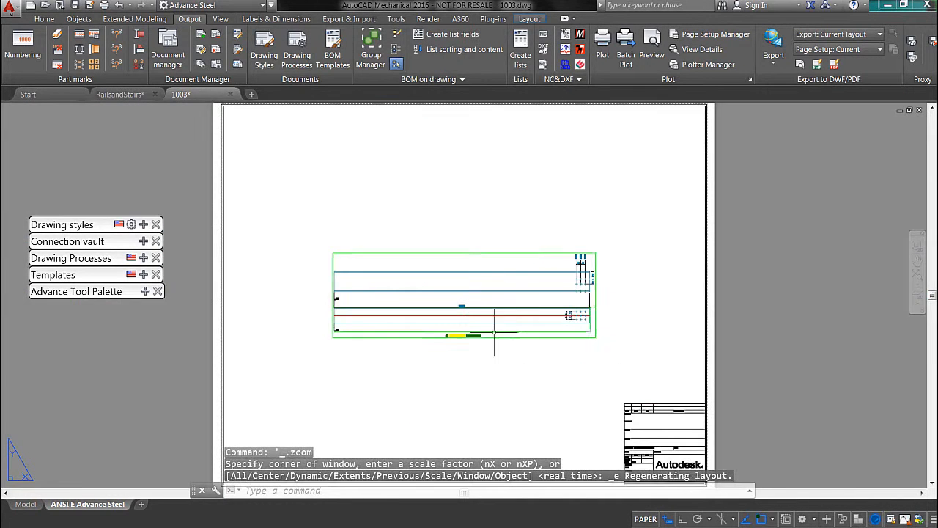
pyautogui.scroll(4, 517, 368)
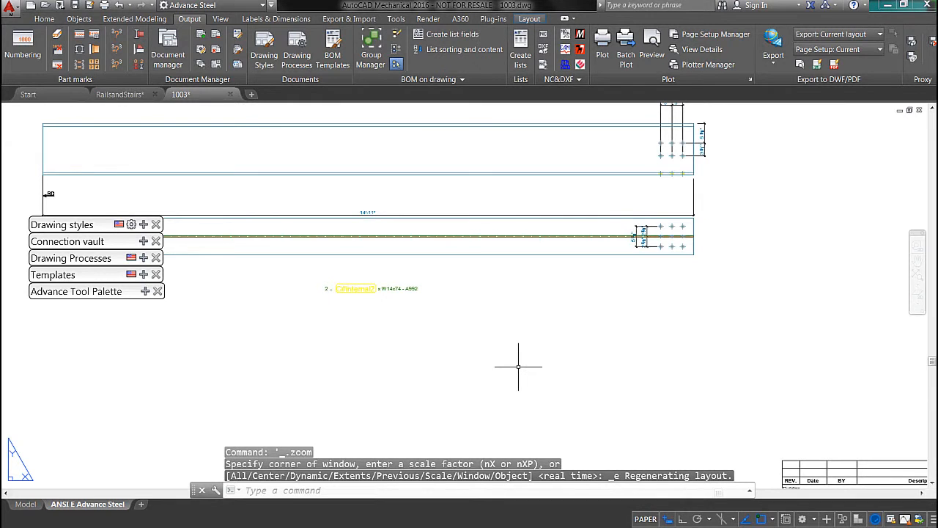